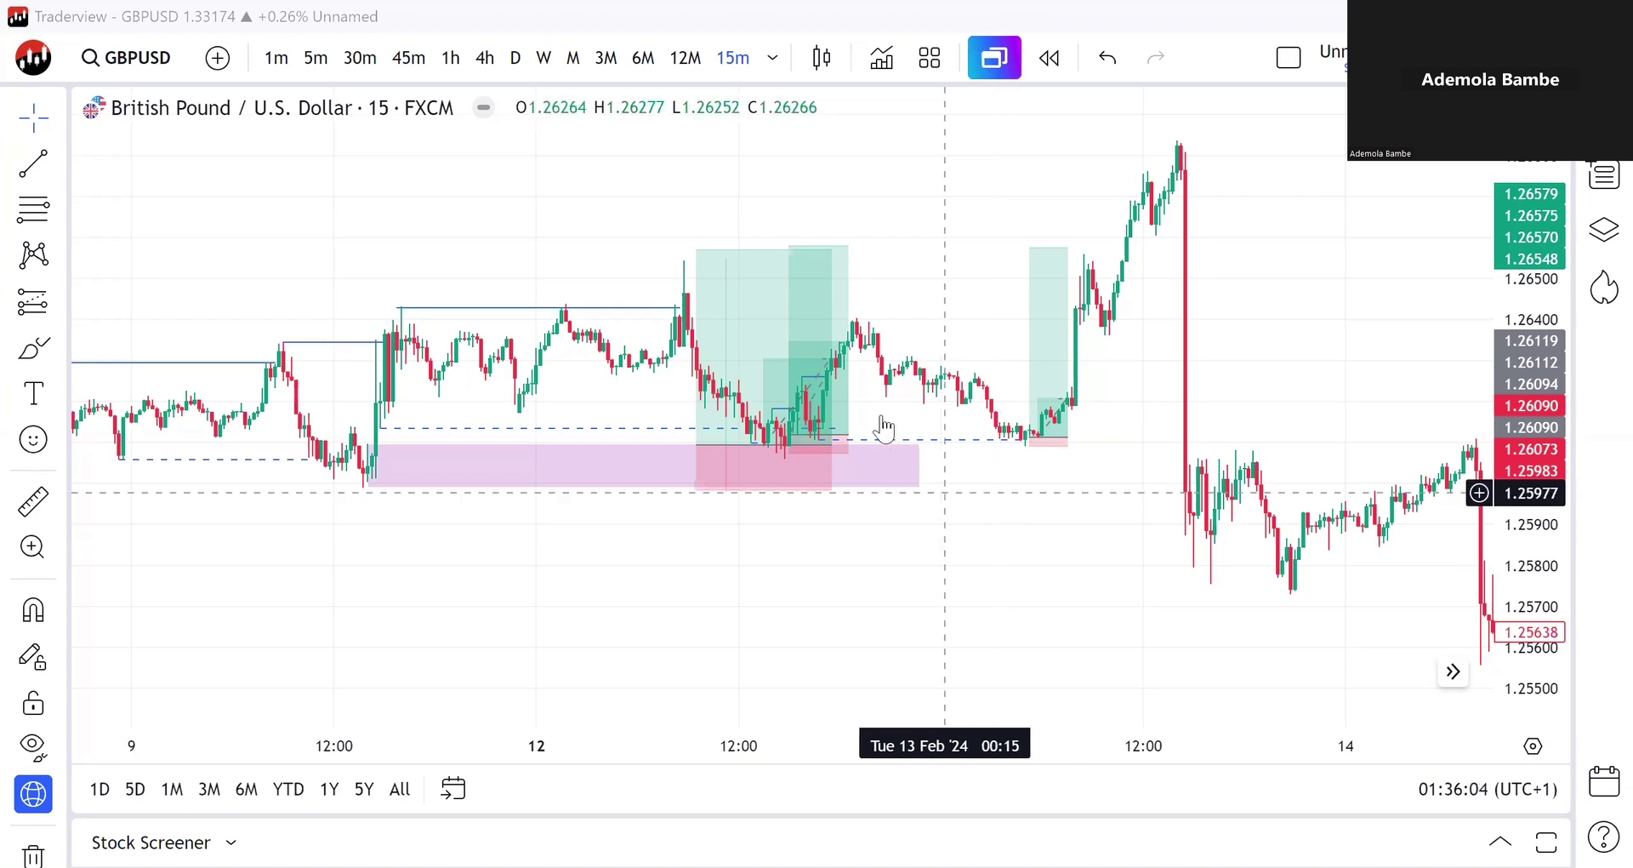
{"action": "left_click", "coordinate": [705, 311]}
{"action": "left_click_drag", "start_coordinate": [706, 311], "coordinate": [848, 277]}
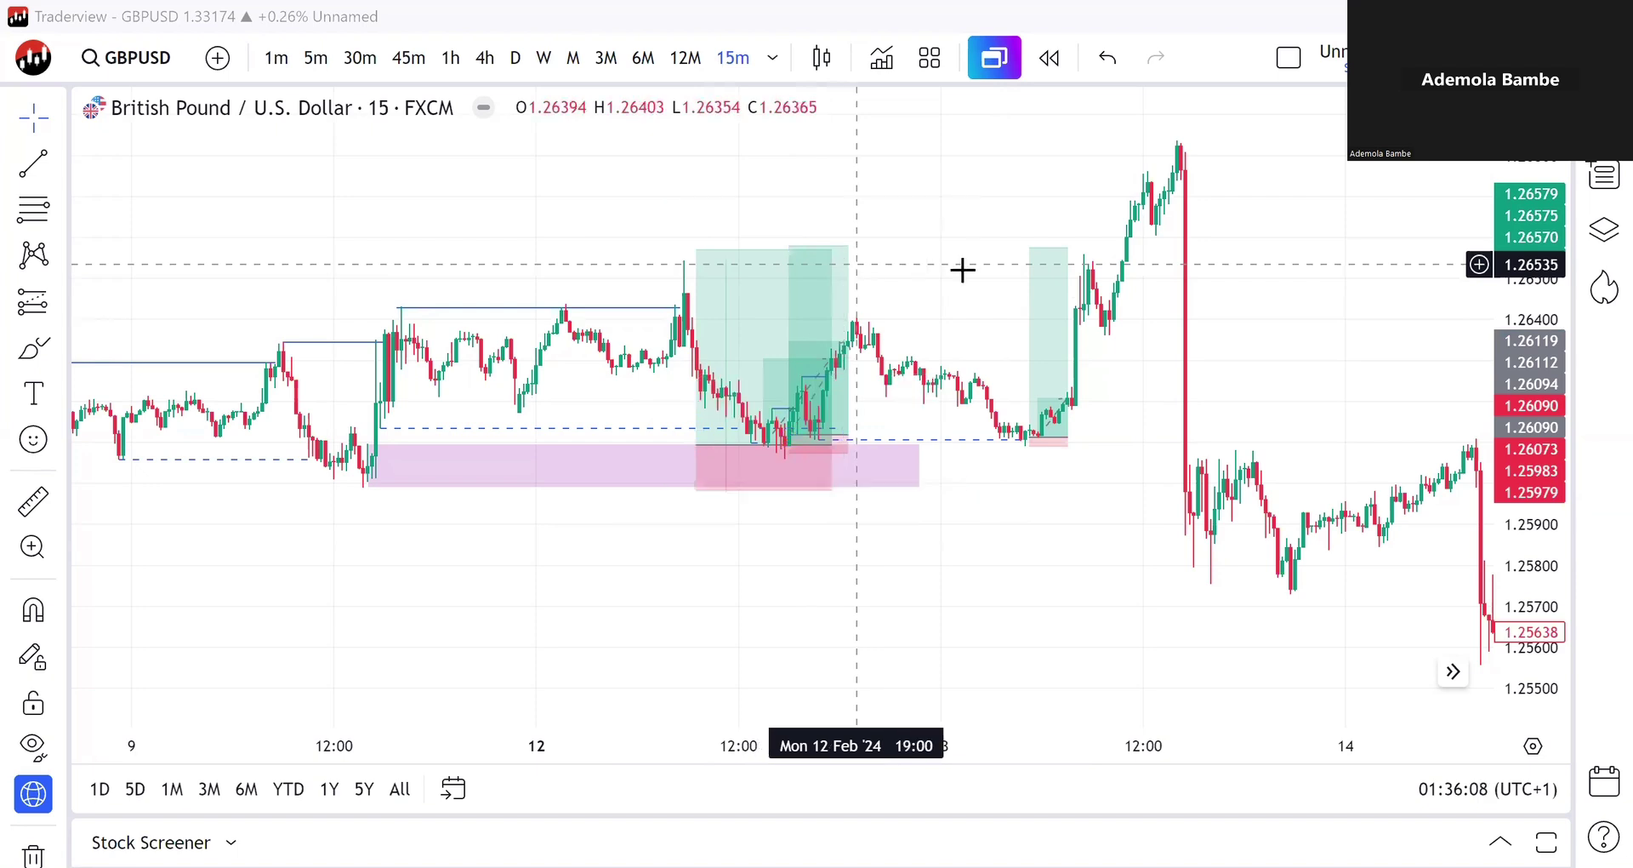
{"action": "left_click", "coordinate": [1043, 299]}
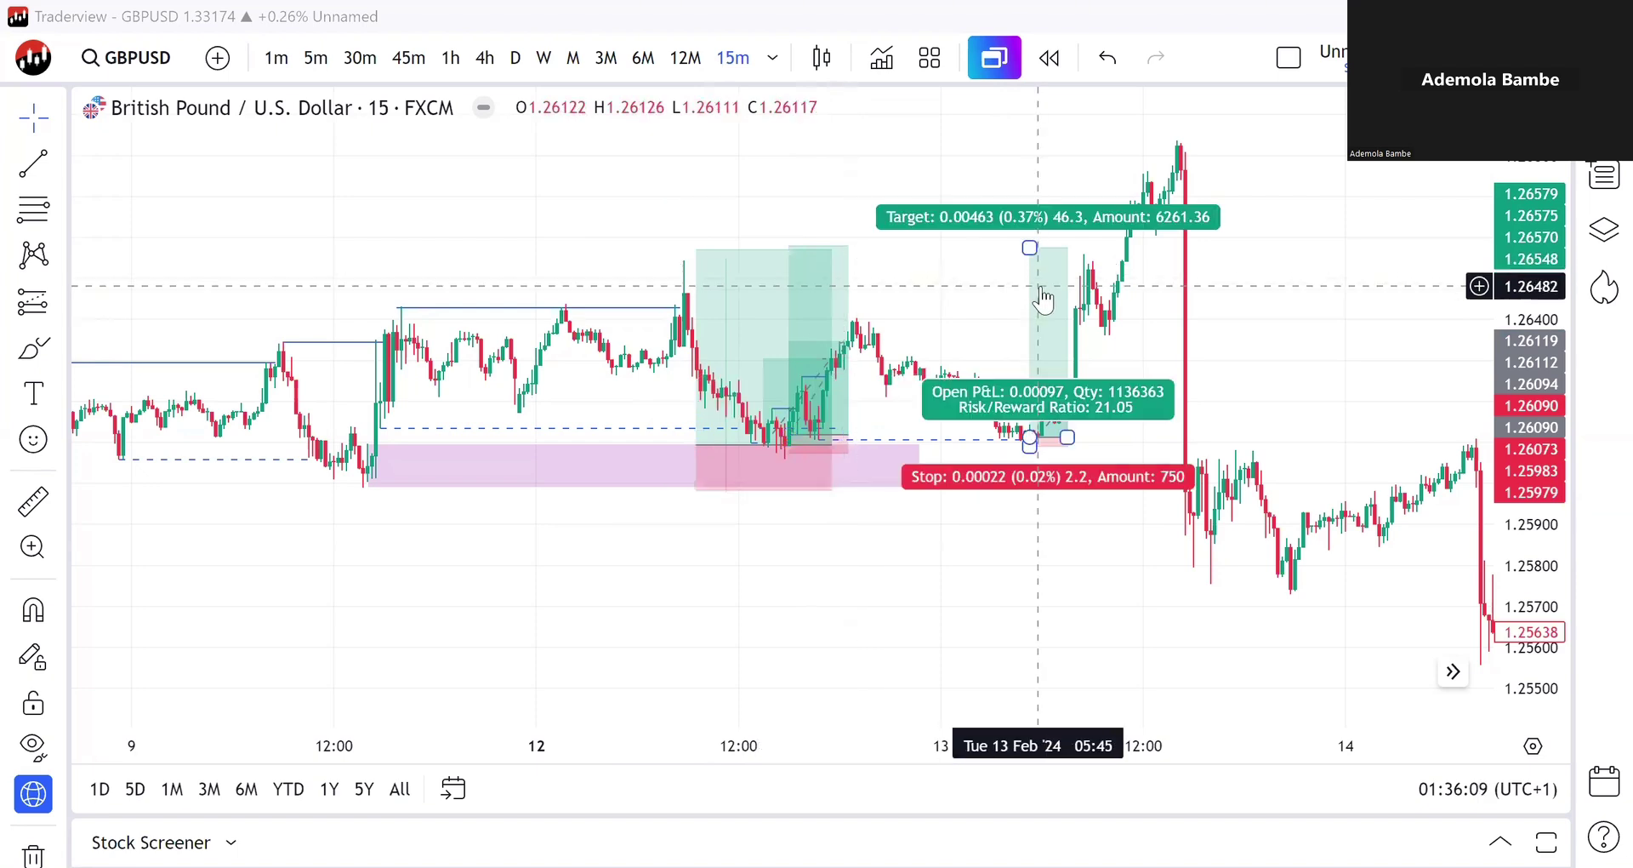
{"action": "left_click", "coordinate": [872, 514]}
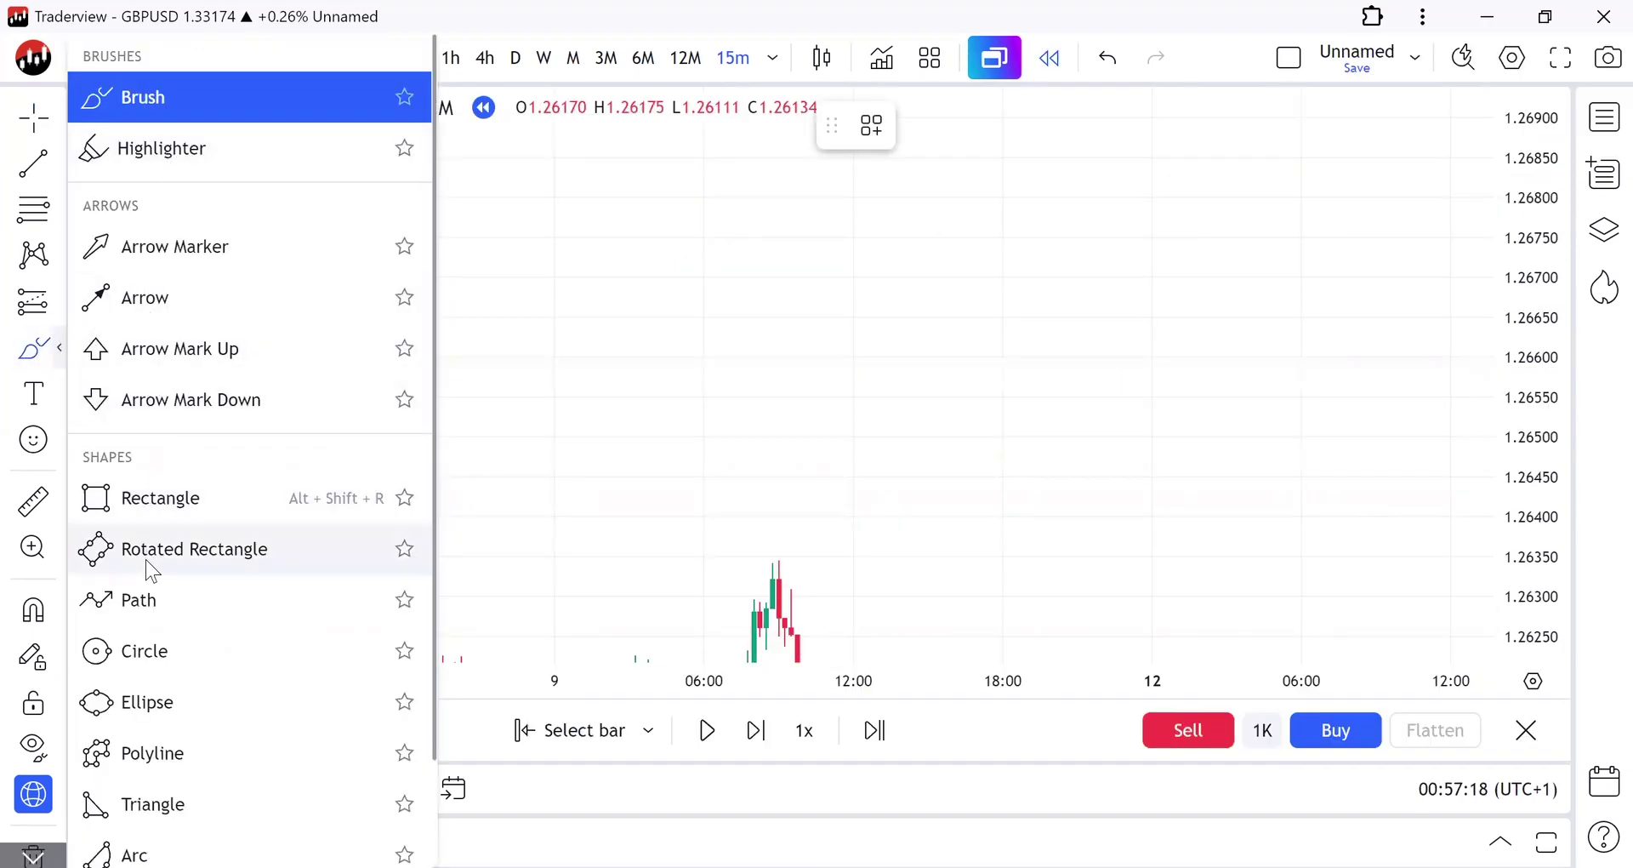
Step: Draw a three-segment rising zigzag Path in the empty chart area above the candles, from about 1.26490 up to about 1.26780
{"action": "left_click", "coordinate": [213, 599]}
{"action": "left_click", "coordinate": [424, 446]}
{"action": "left_click", "coordinate": [493, 273]}
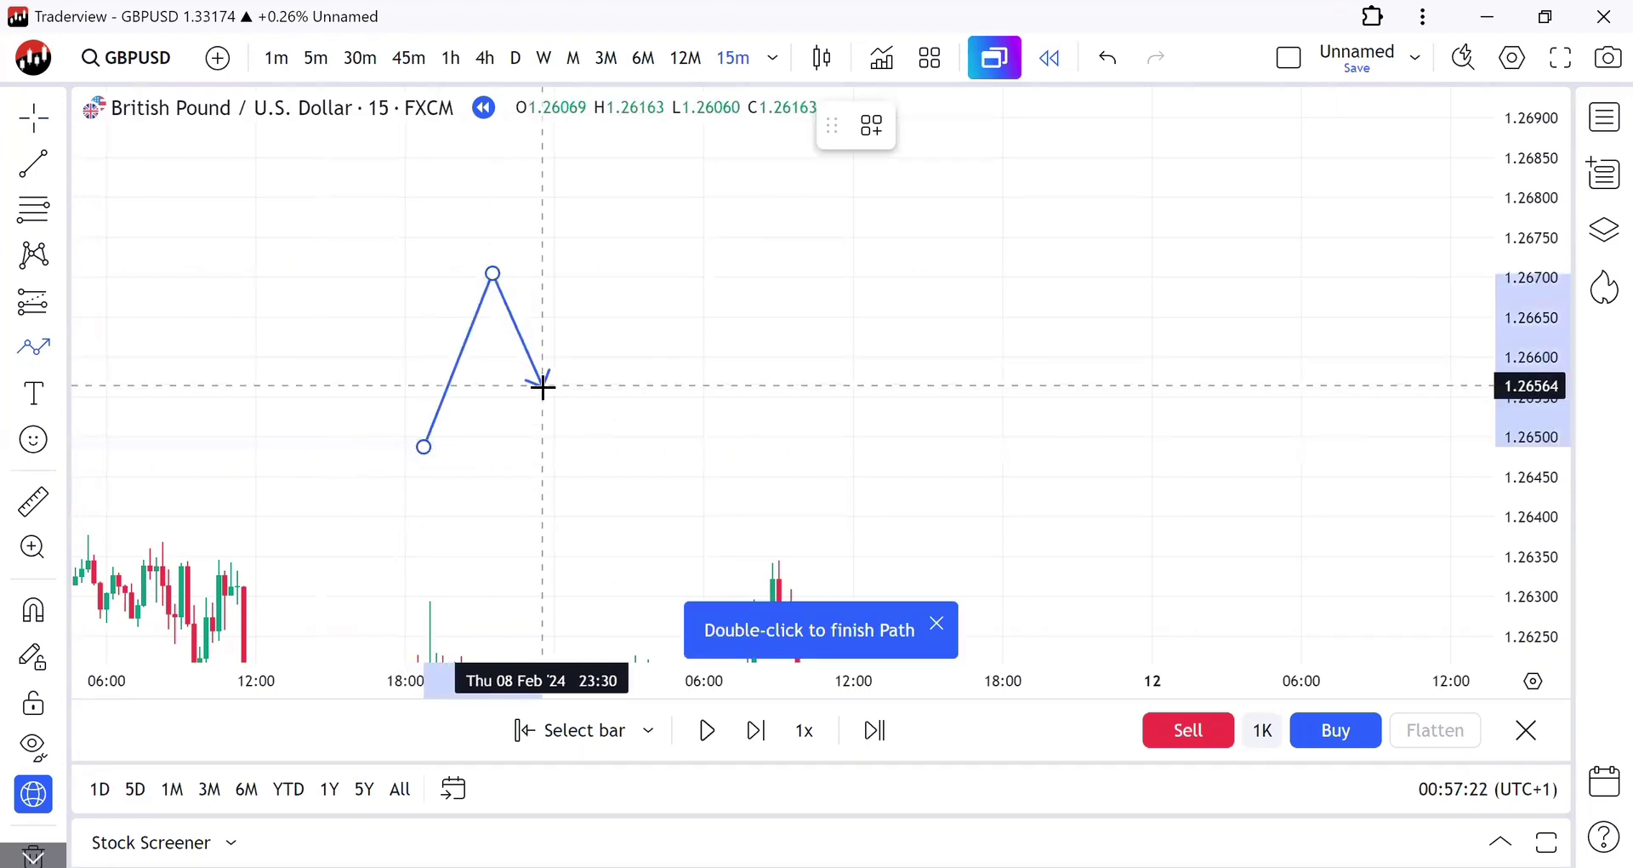
{"action": "left_click", "coordinate": [541, 384]}
{"action": "double_click", "coordinate": [604, 215]}
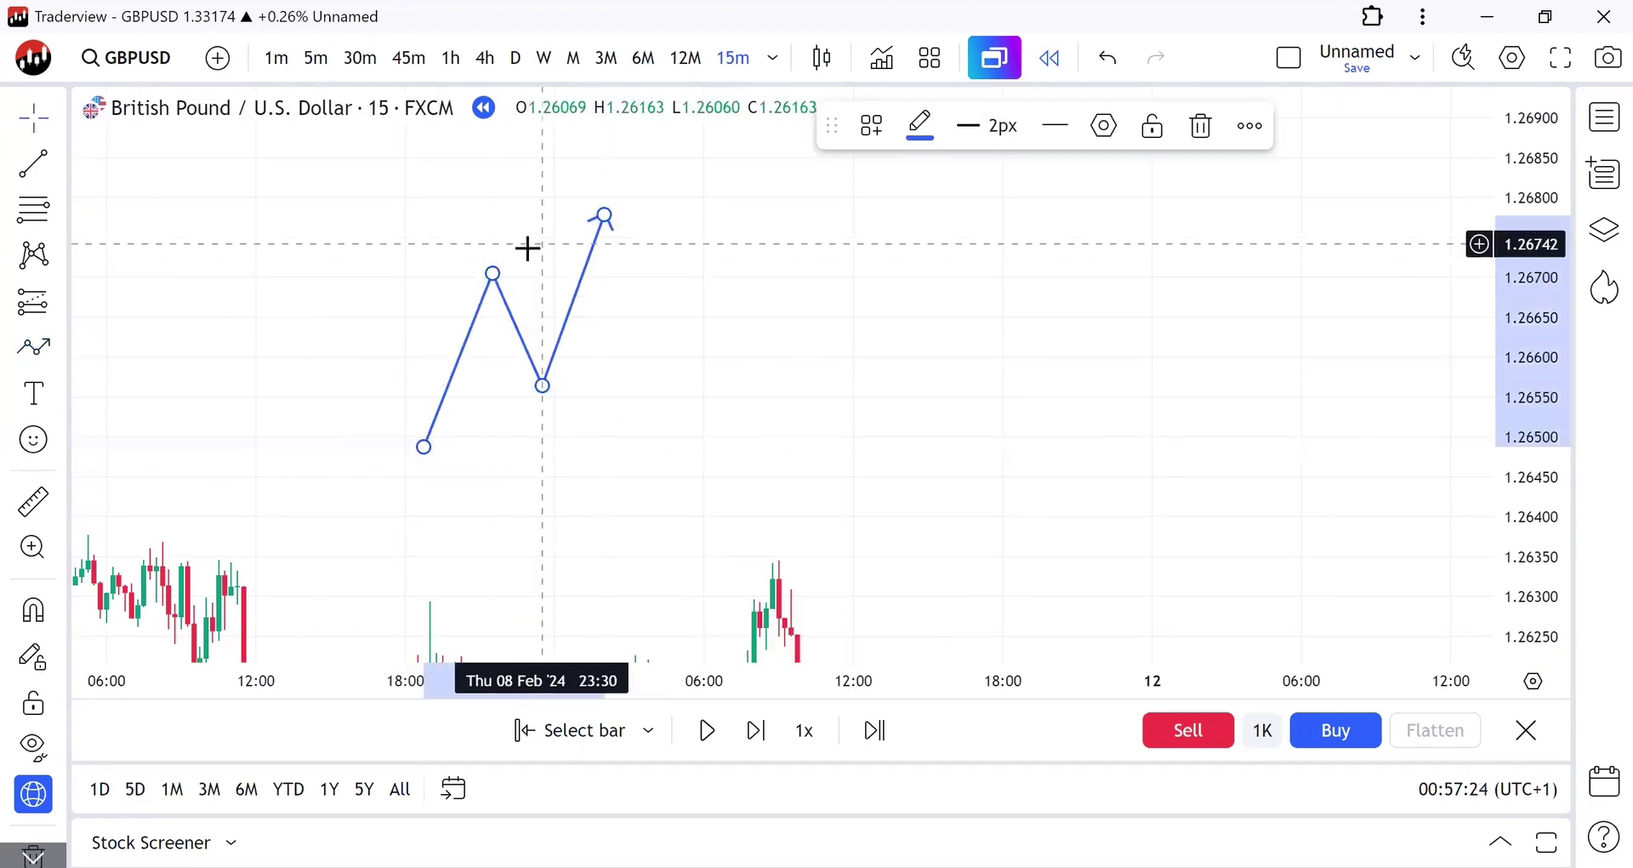
Step: Draw a short horizontal line from the zigzag's first peak across to its final rising leg
{"action": "left_click", "coordinate": [493, 263]}
{"action": "left_click", "coordinate": [585, 264]}
{"action": "left_click", "coordinate": [518, 383]}
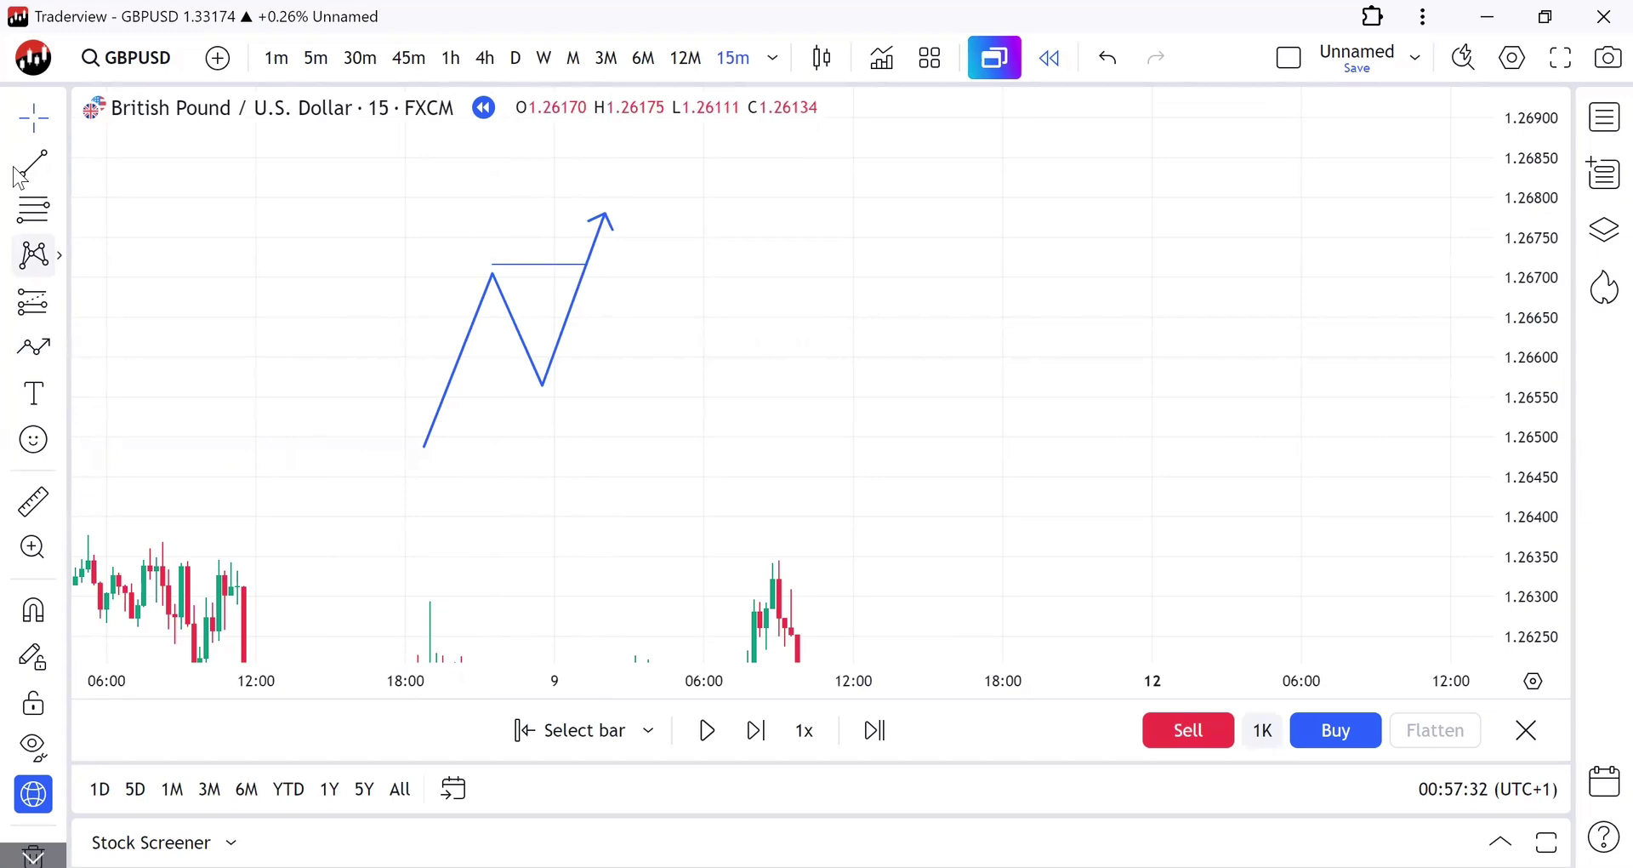
Step: Try sketching a freehand Brush loop beside the zigzag's final leg, undoing the strokes
{"action": "left_click", "coordinate": [56, 163]}
{"action": "left_click", "coordinate": [59, 117]}
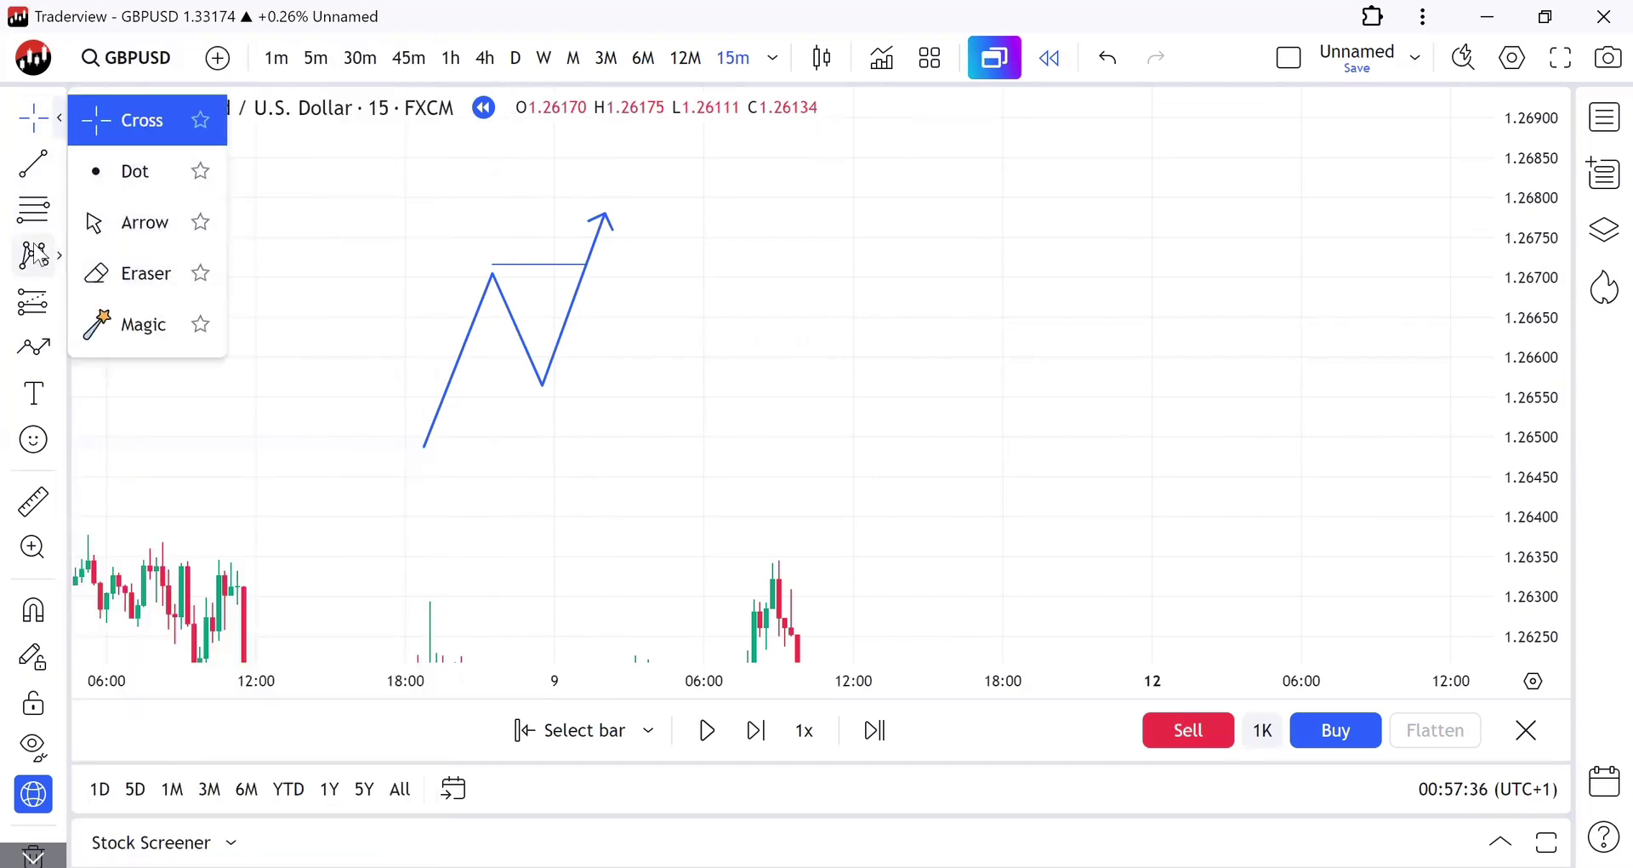
{"action": "left_click", "coordinate": [28, 180]}
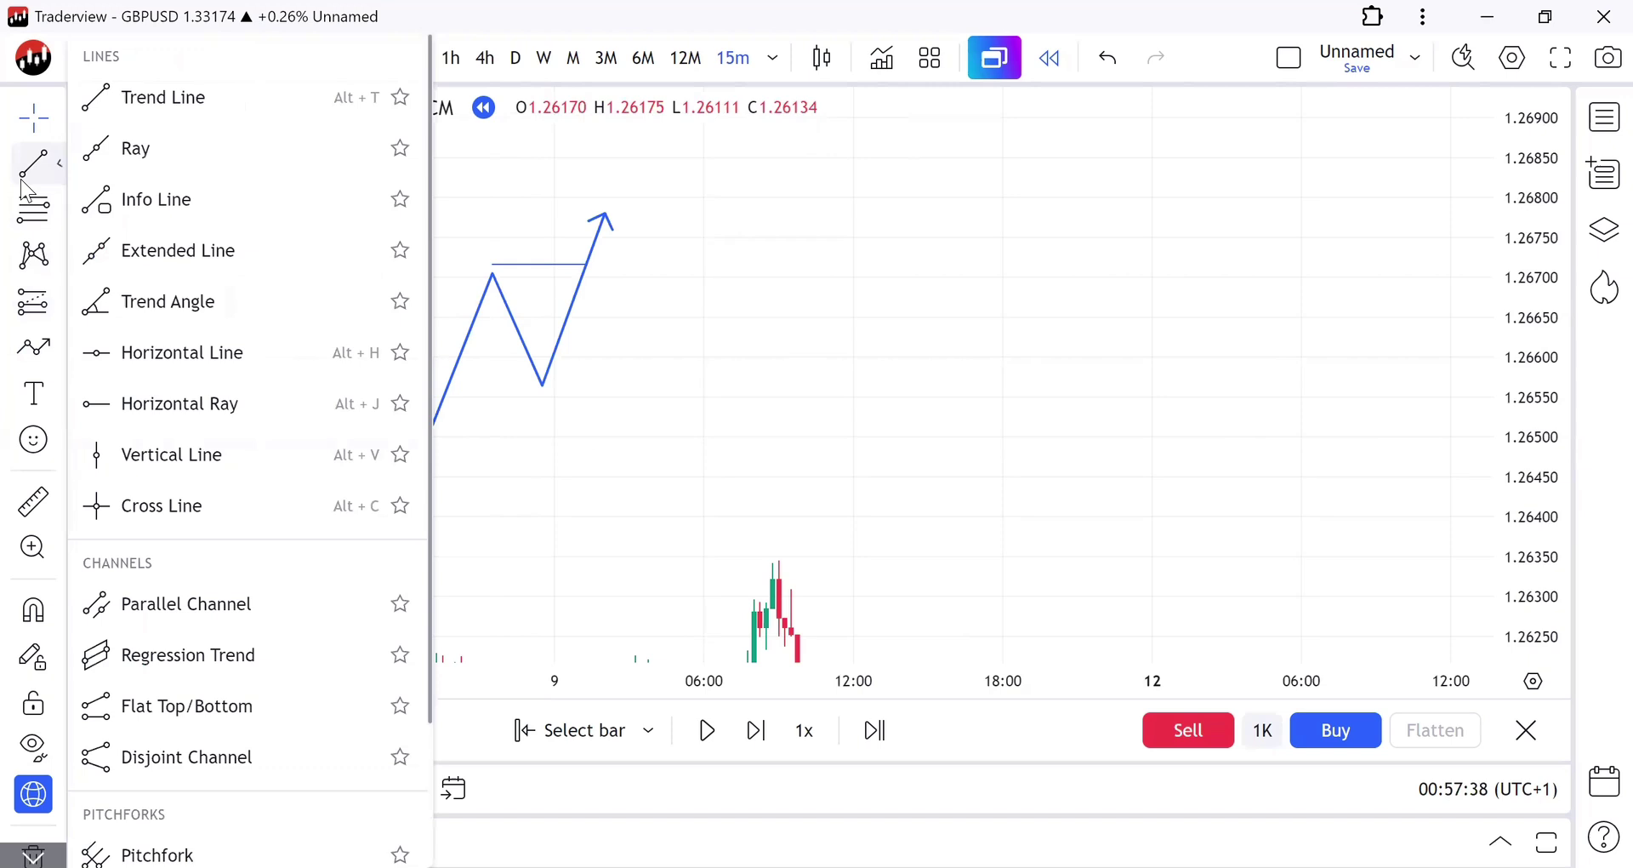
{"action": "left_click", "coordinate": [33, 347]}
{"action": "left_click", "coordinate": [151, 97]}
{"action": "mouse_move", "coordinate": [534, 367]}
{"action": "left_mouse_down"}
{"action": "mouse_move", "coordinate": [566, 216]}
{"action": "mouse_move", "coordinate": [644, 317]}
{"action": "mouse_move", "coordinate": [539, 394]}
{"action": "mouse_move", "coordinate": [534, 361]}
{"action": "left_mouse_up"}
{"action": "key", "text": "ctrl+z"}
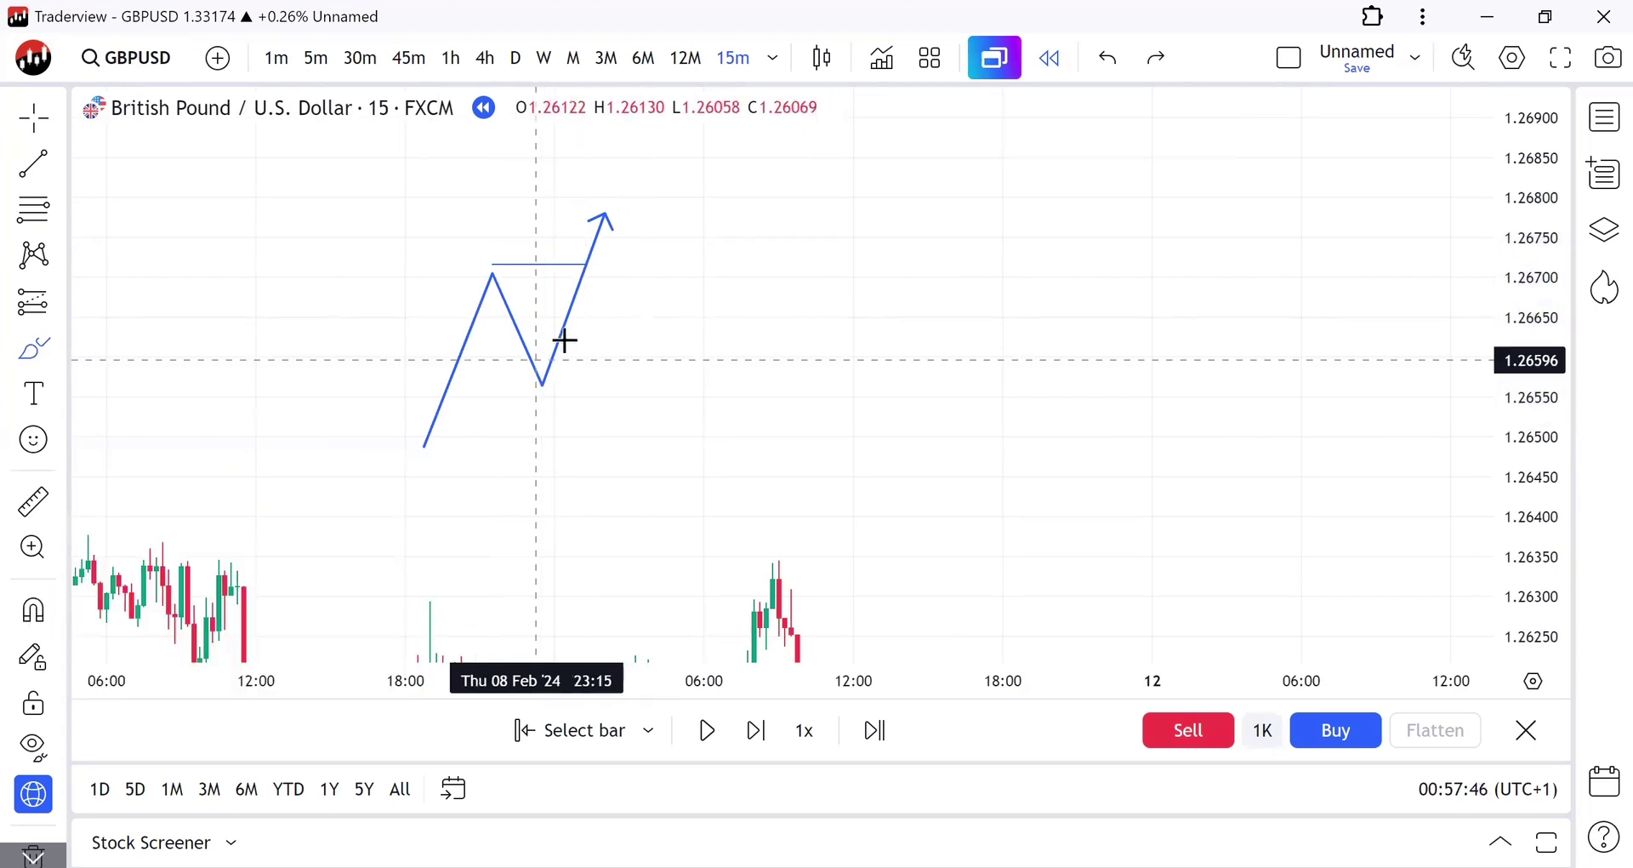
{"action": "mouse_move", "coordinate": [547, 315]}
{"action": "left_mouse_down"}
{"action": "mouse_move", "coordinate": [583, 371]}
{"action": "mouse_move", "coordinate": [554, 306]}
{"action": "left_mouse_up"}
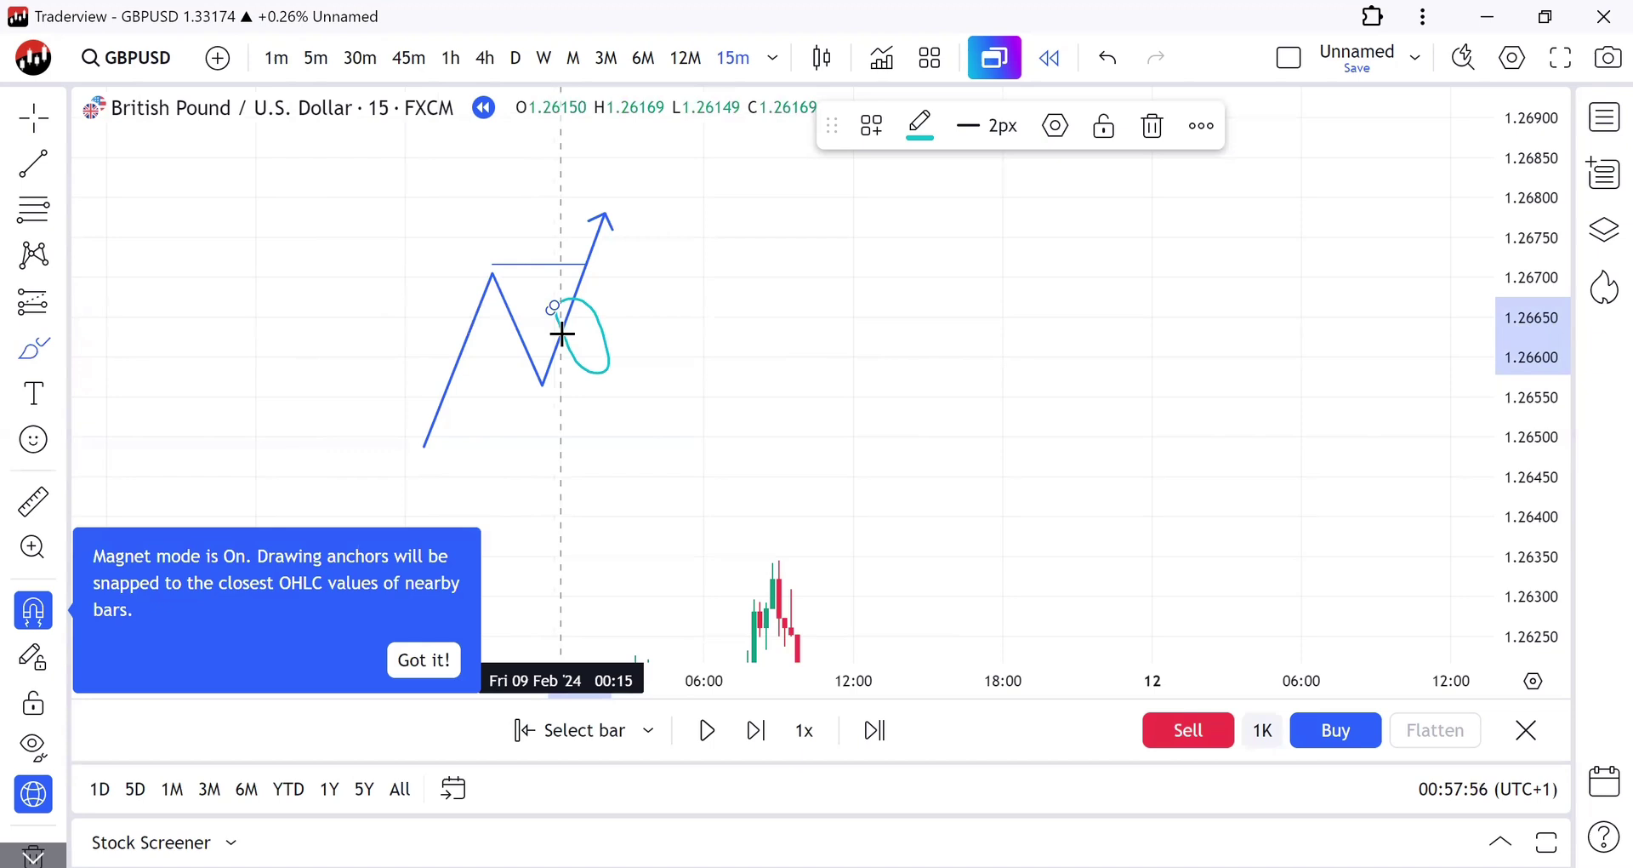
{"action": "key", "text": "ctrl+z"}
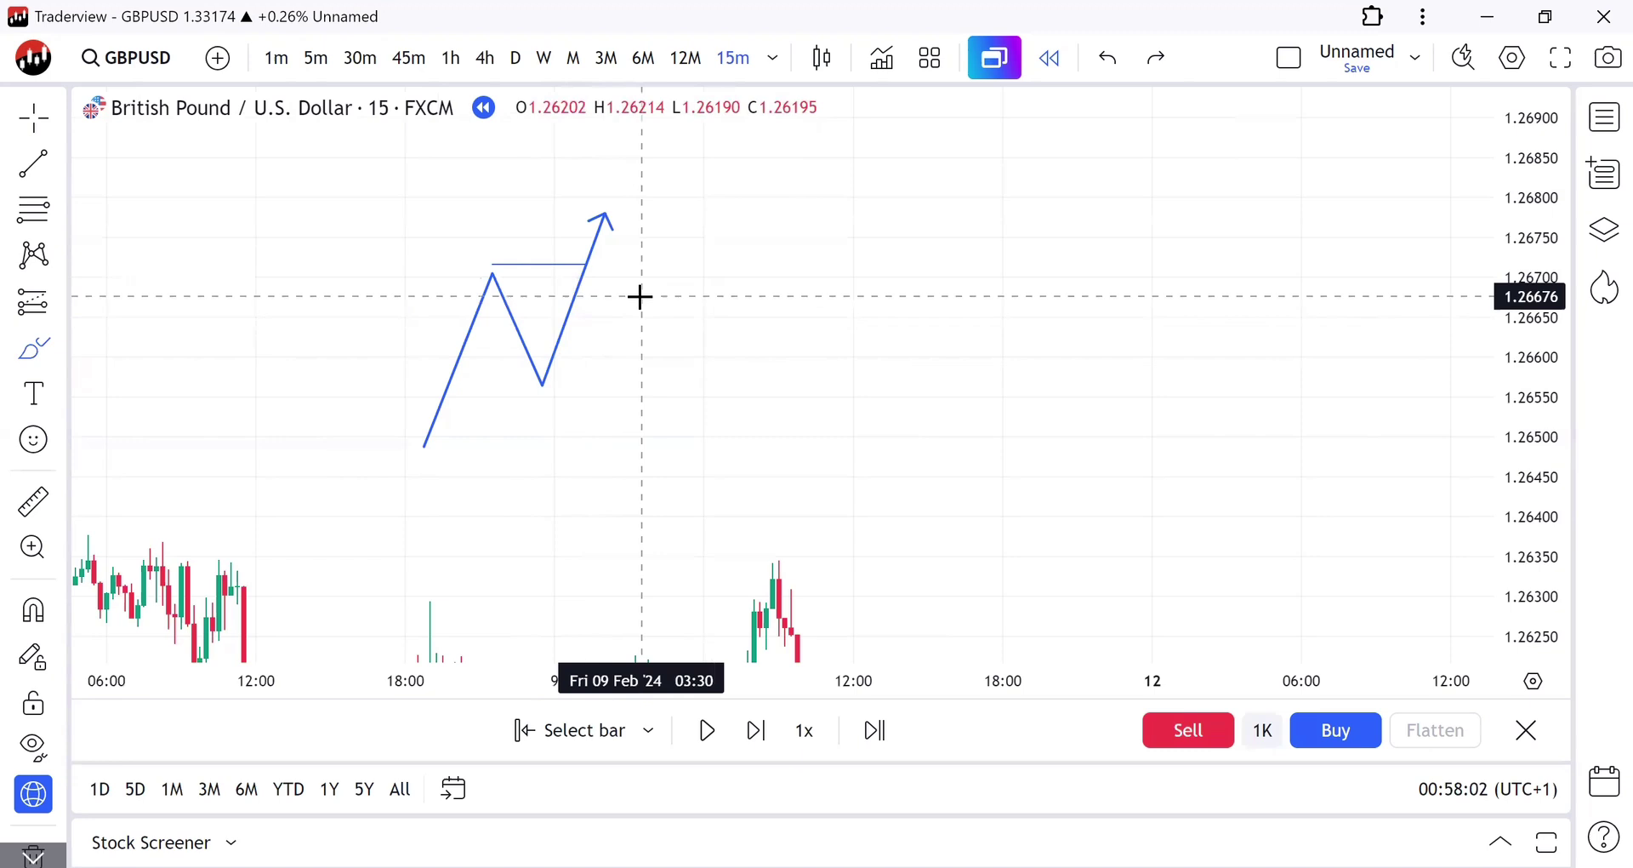
Step: Brush two roughly horizontal strokes across the zigzag's final leg, and undo all the sketched drawings
{"action": "left_click_drag", "start_coordinate": [545, 331], "coordinate": [678, 336]}
{"action": "left_click_drag", "start_coordinate": [549, 372], "coordinate": [669, 363]}
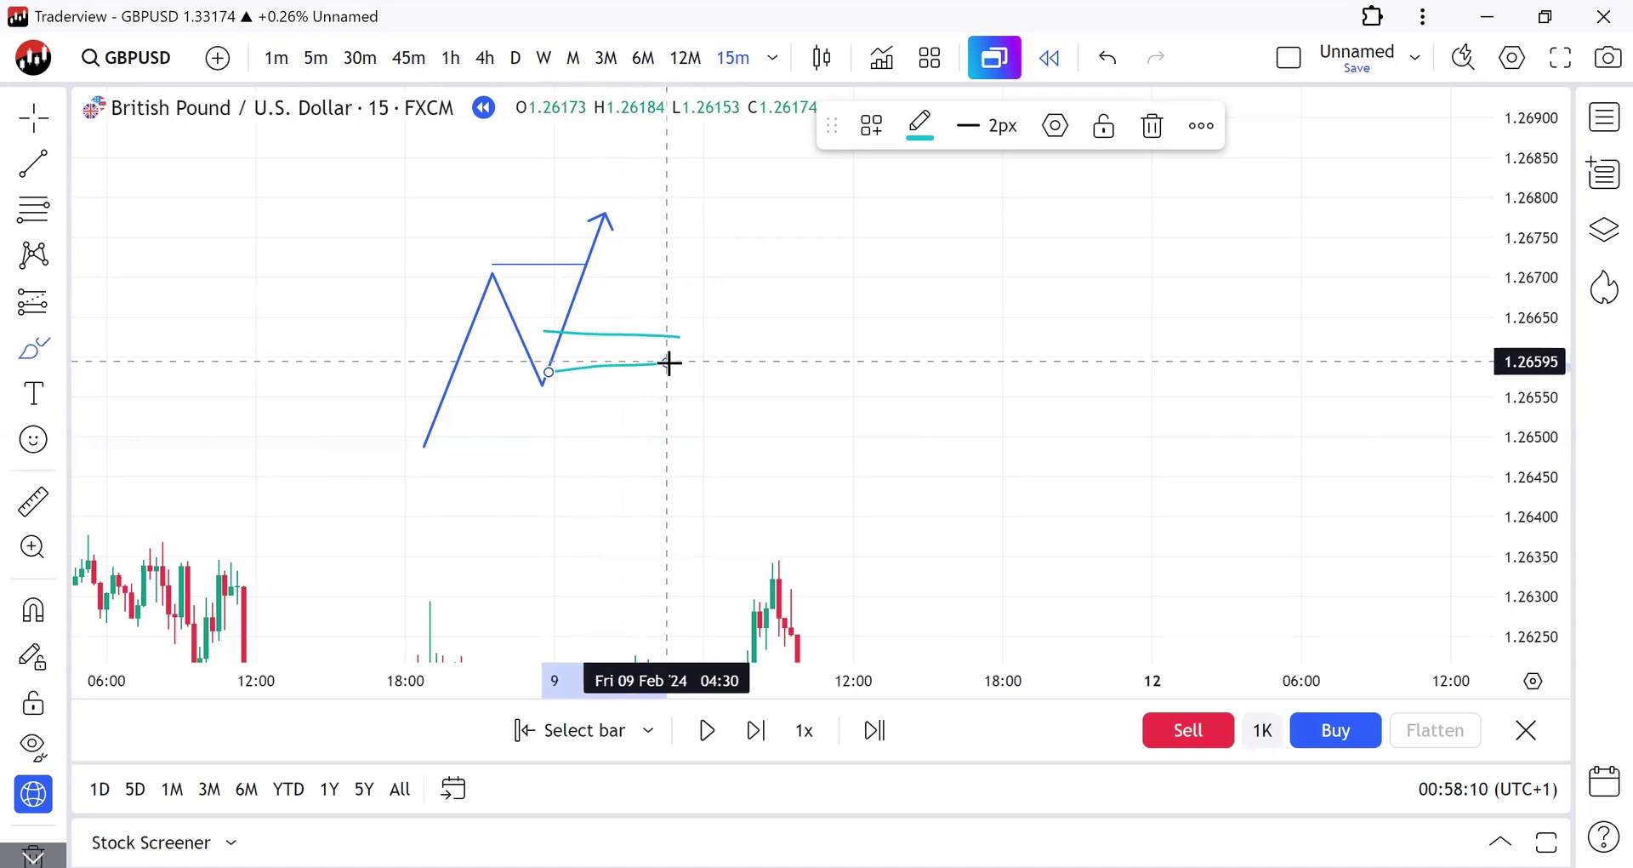
{"action": "key", "text": "ctrl"}
{"action": "key", "text": "ctrl+z"}
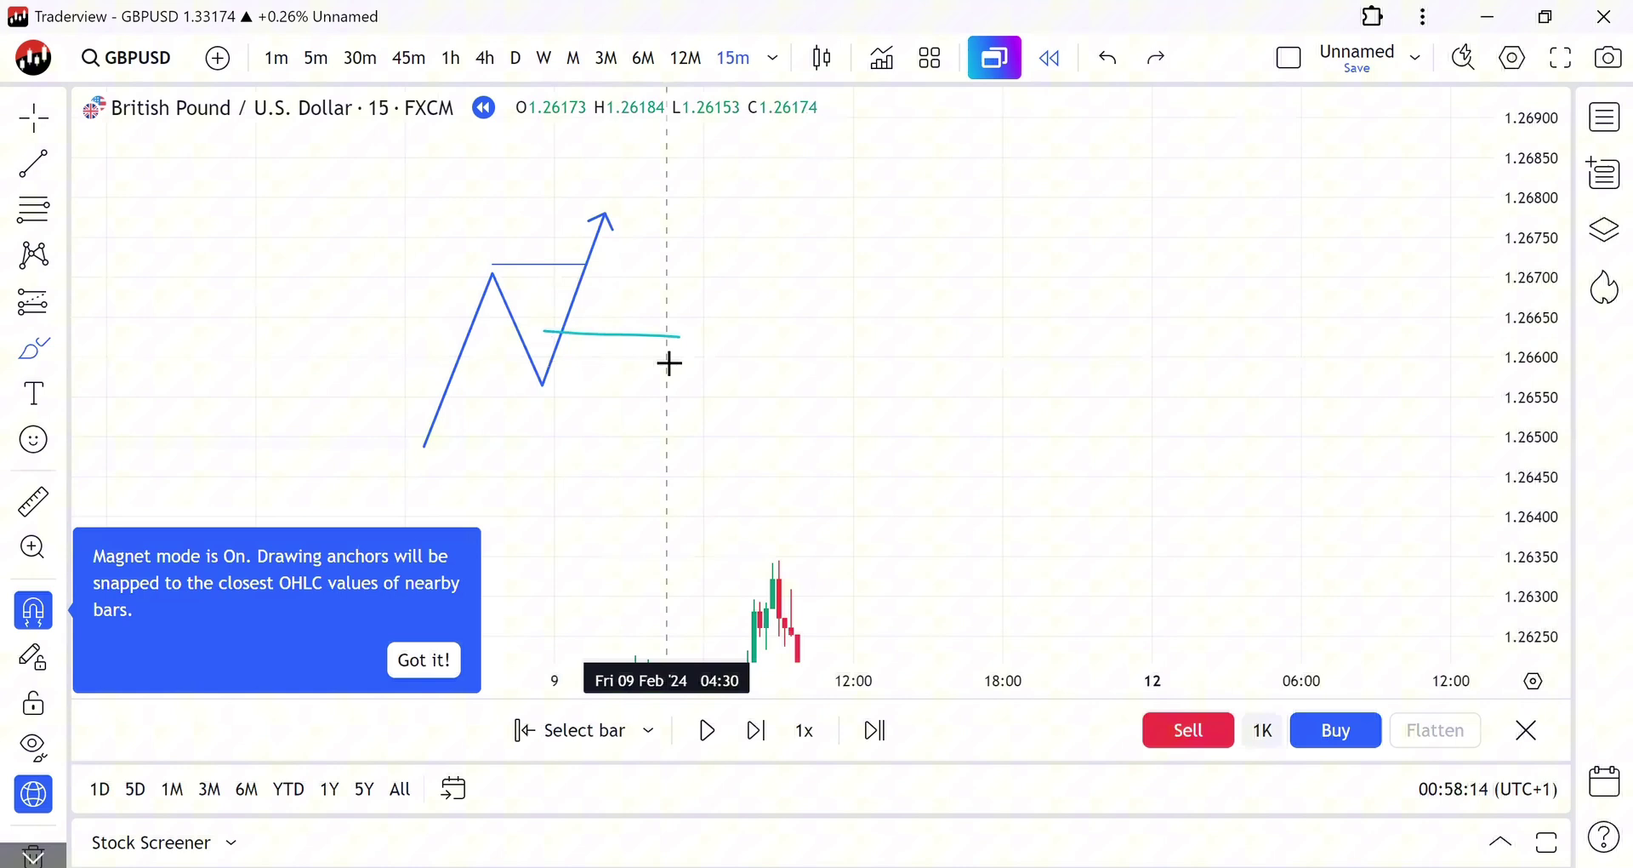
{"action": "key", "text": "ctrl+z"}
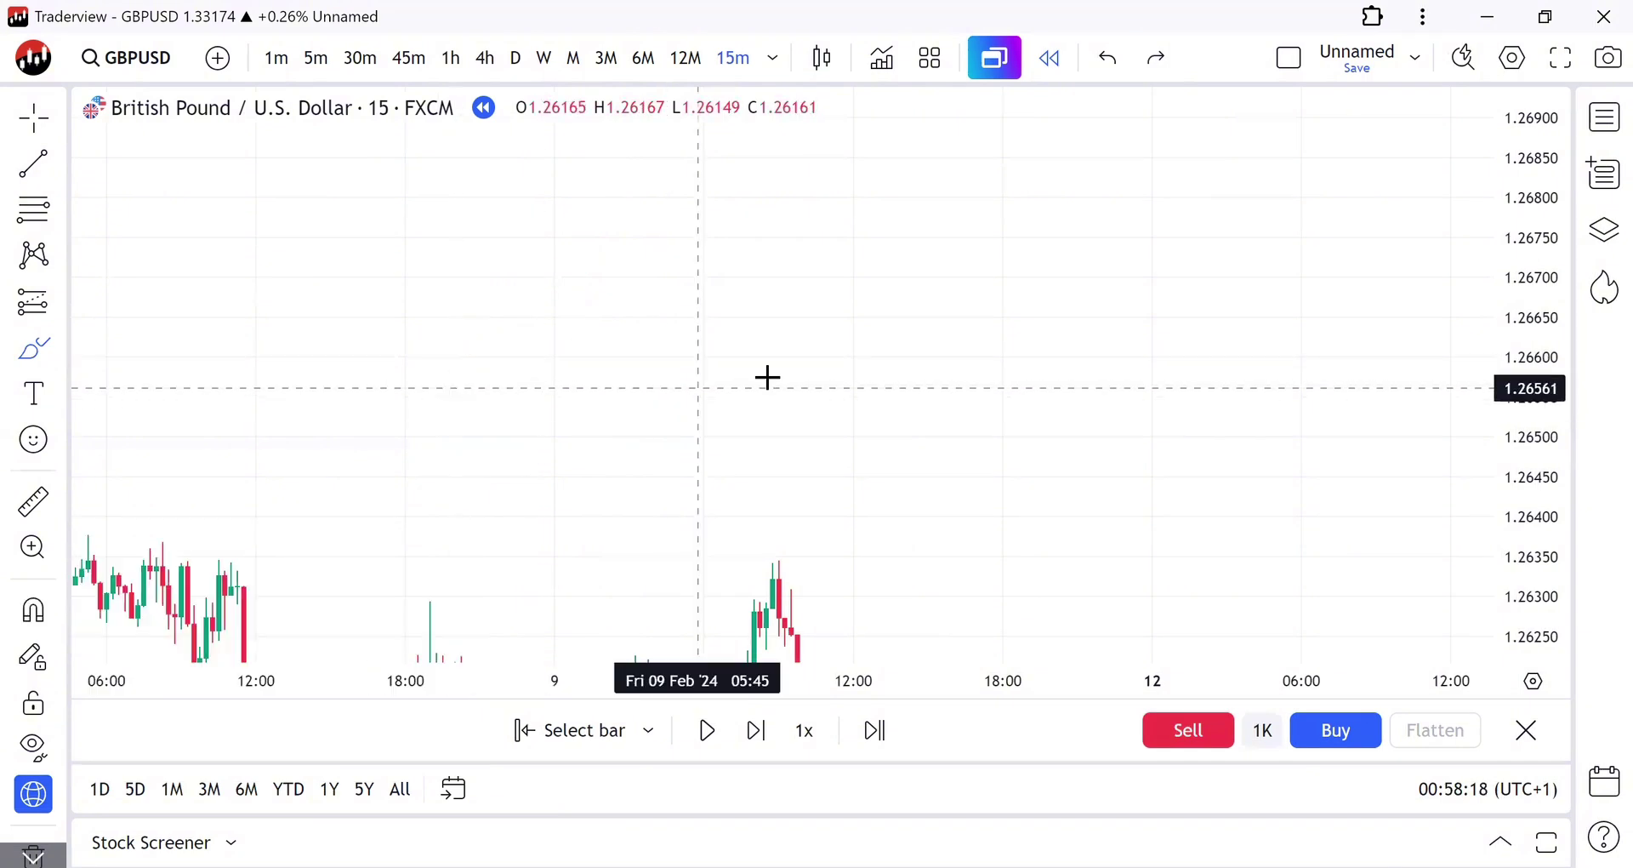
Step: Draw a horizontal trend line at 1.26294 from the 8 Feb evening spike high to the 9 Feb 08:30 candle
{"action": "left_click_drag", "start_coordinate": [876, 430], "coordinate": [682, 204]}
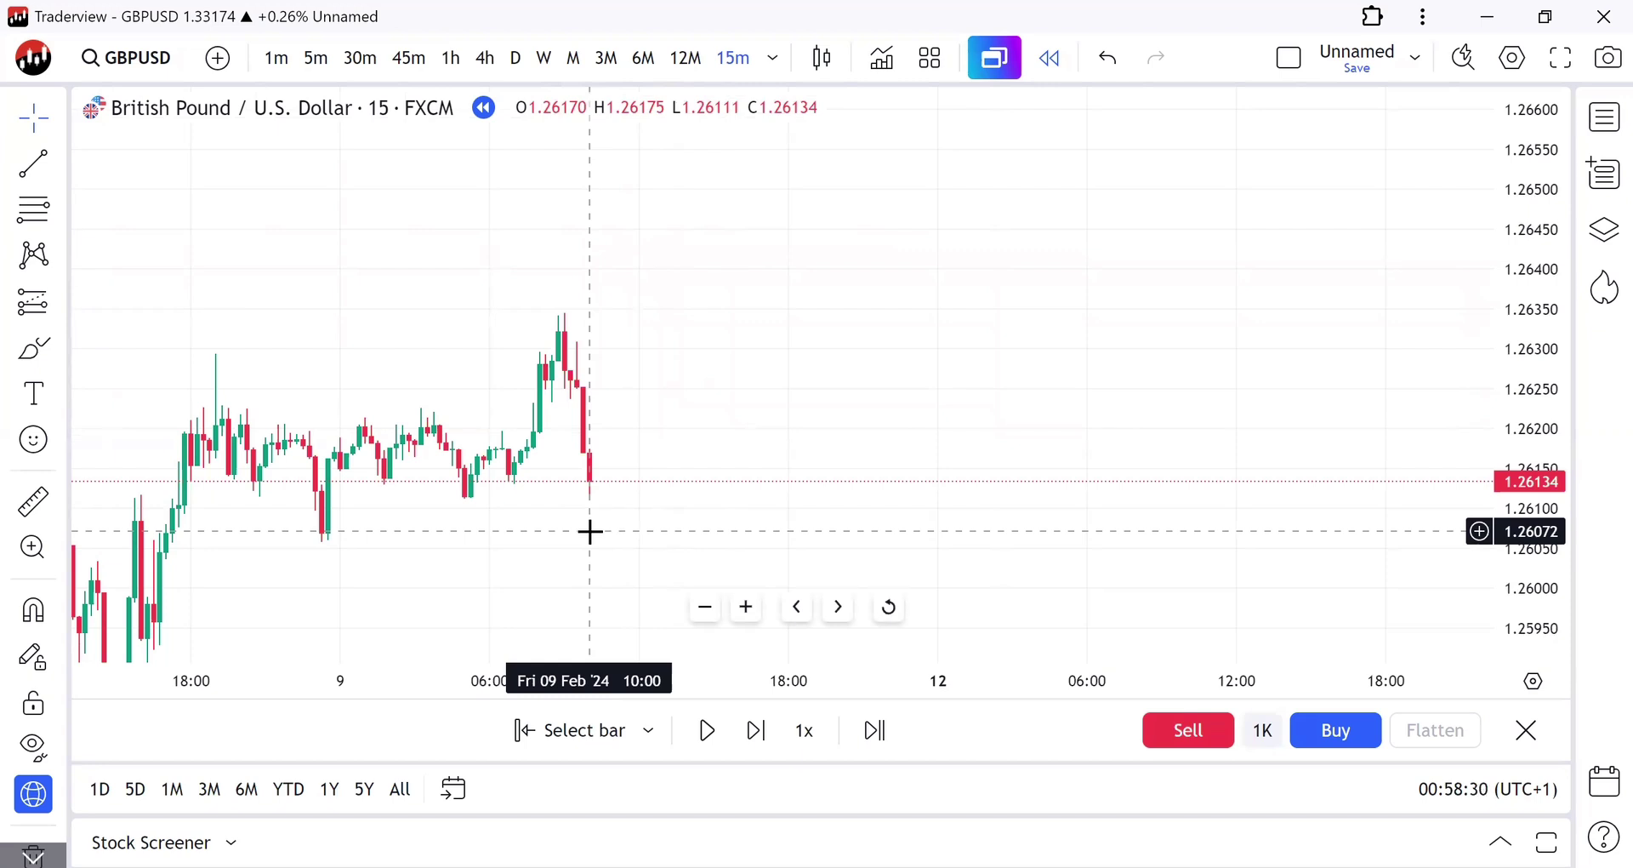
{"action": "left_click_drag", "start_coordinate": [649, 539], "coordinate": [642, 547]}
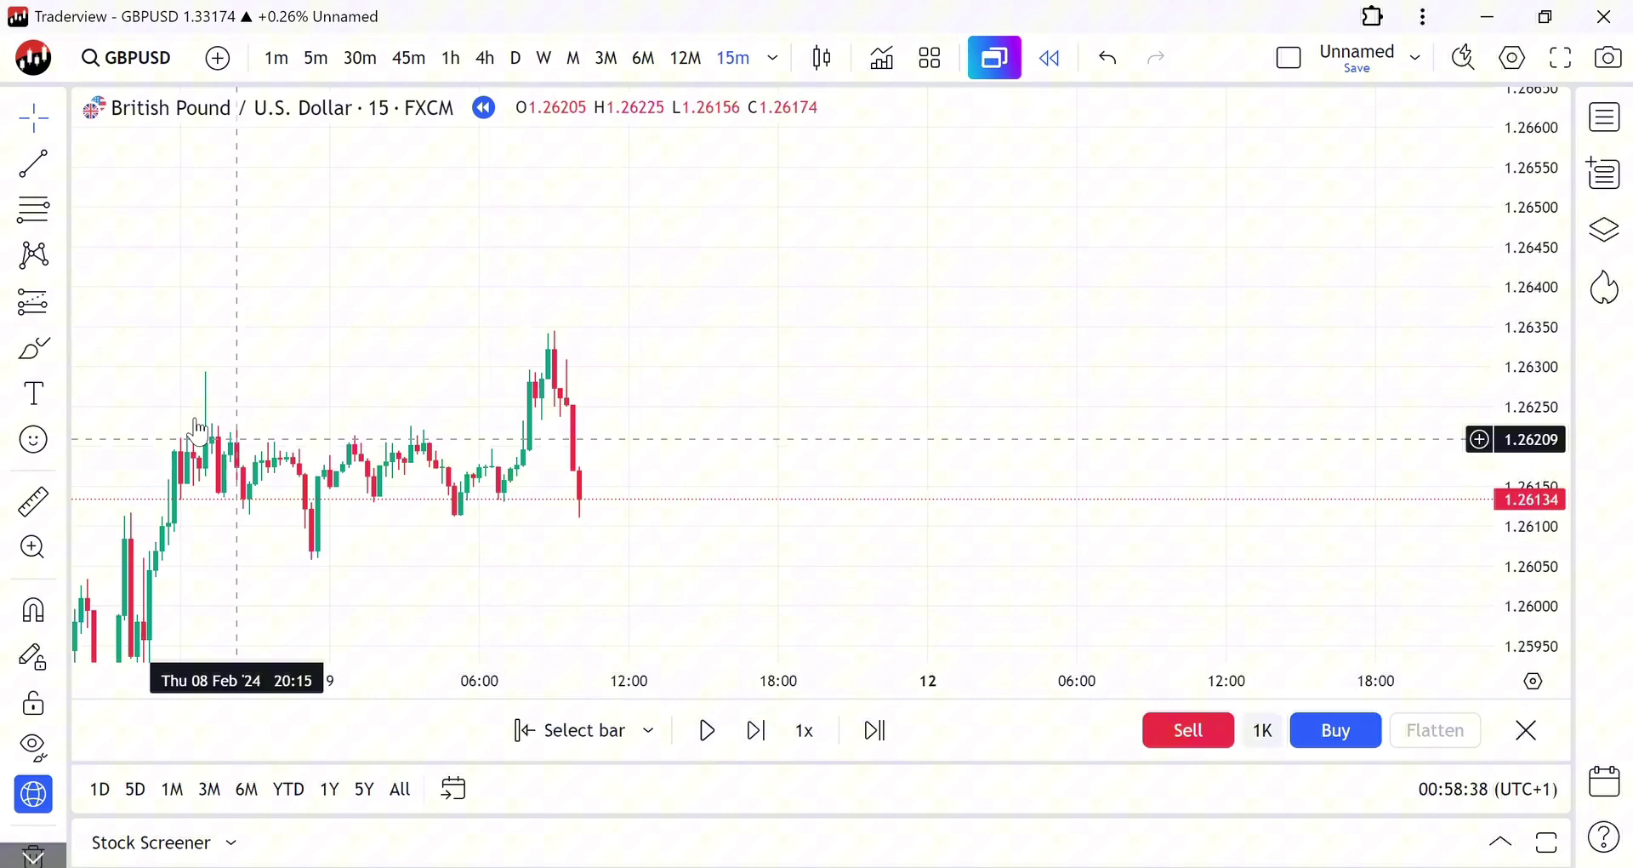
{"action": "key", "text": "ctrl"}
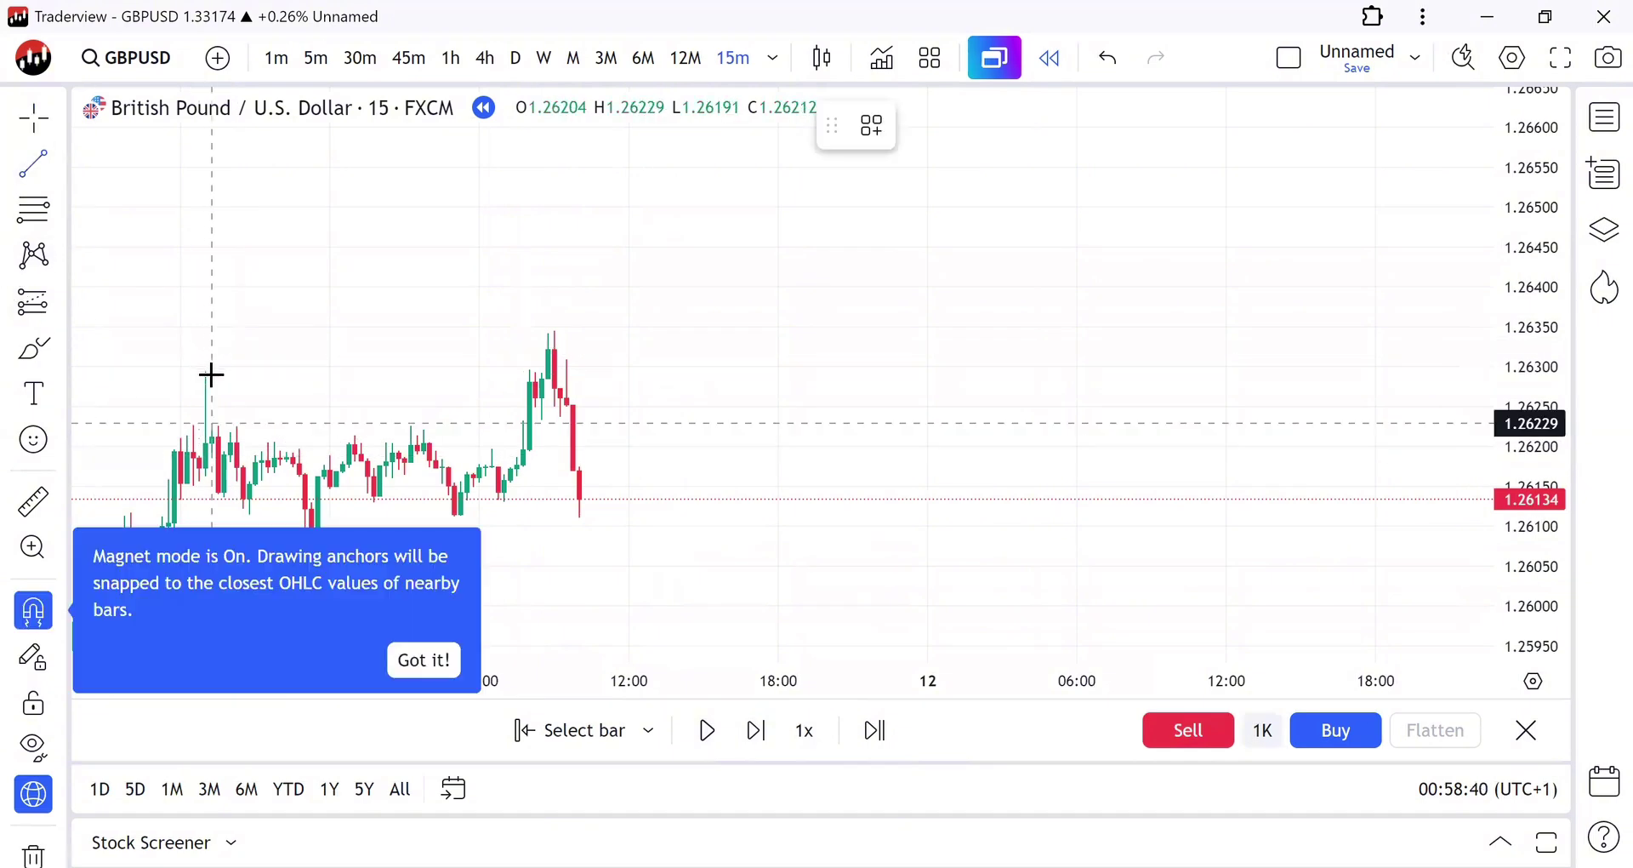
{"action": "left_click", "coordinate": [544, 372]}
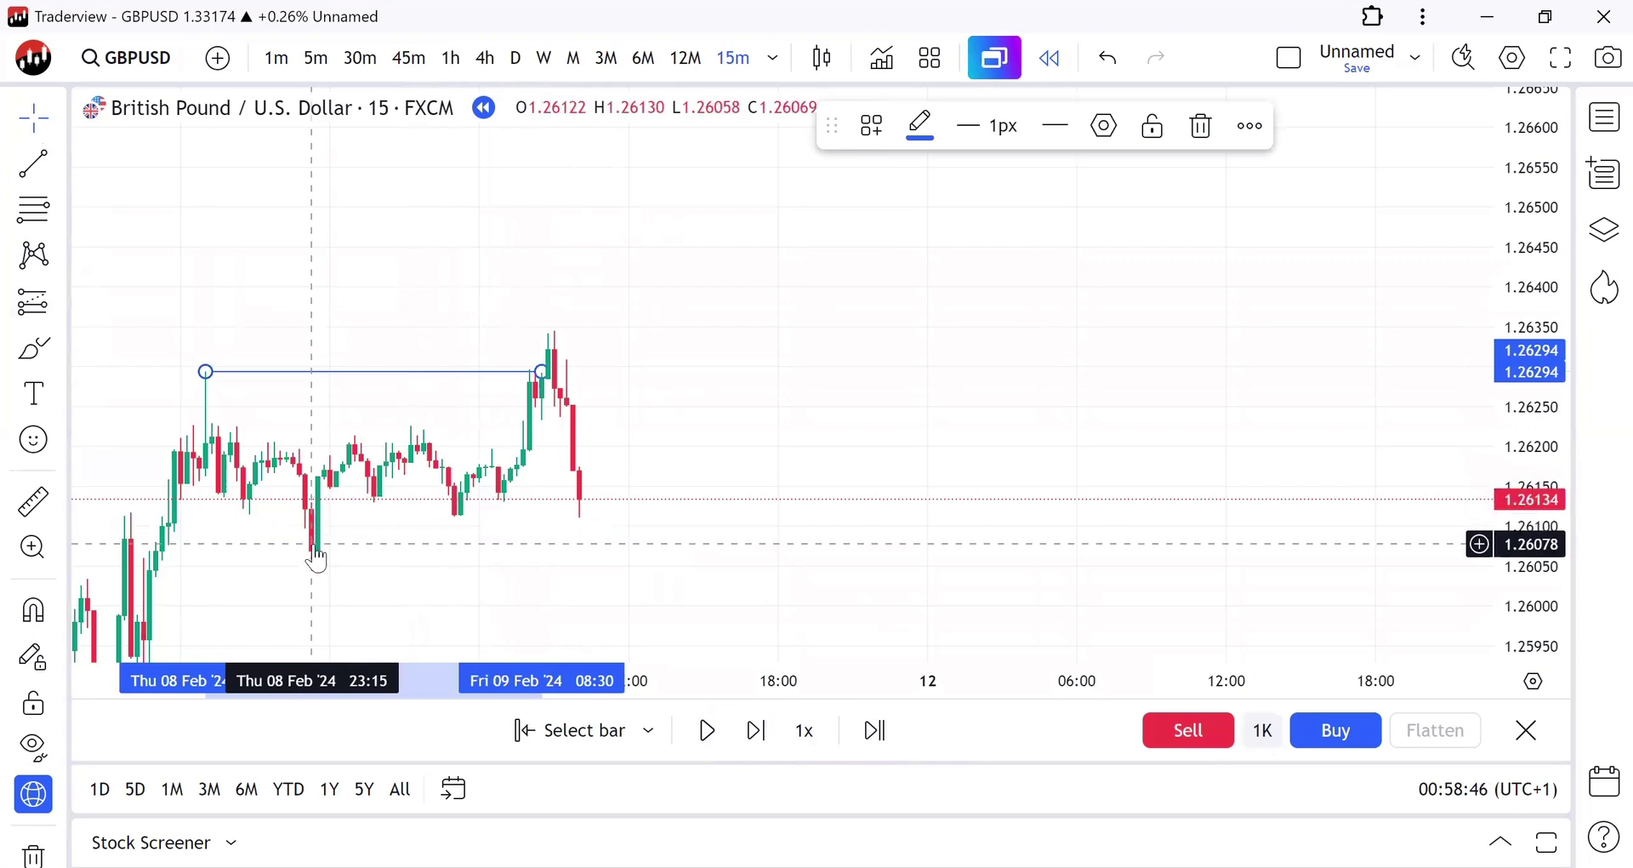
Step: Draw a horizontal trend line at 1.26112 from the 9 Feb swing low before 06:00 to about 08:15
{"action": "left_click", "coordinate": [59, 163]}
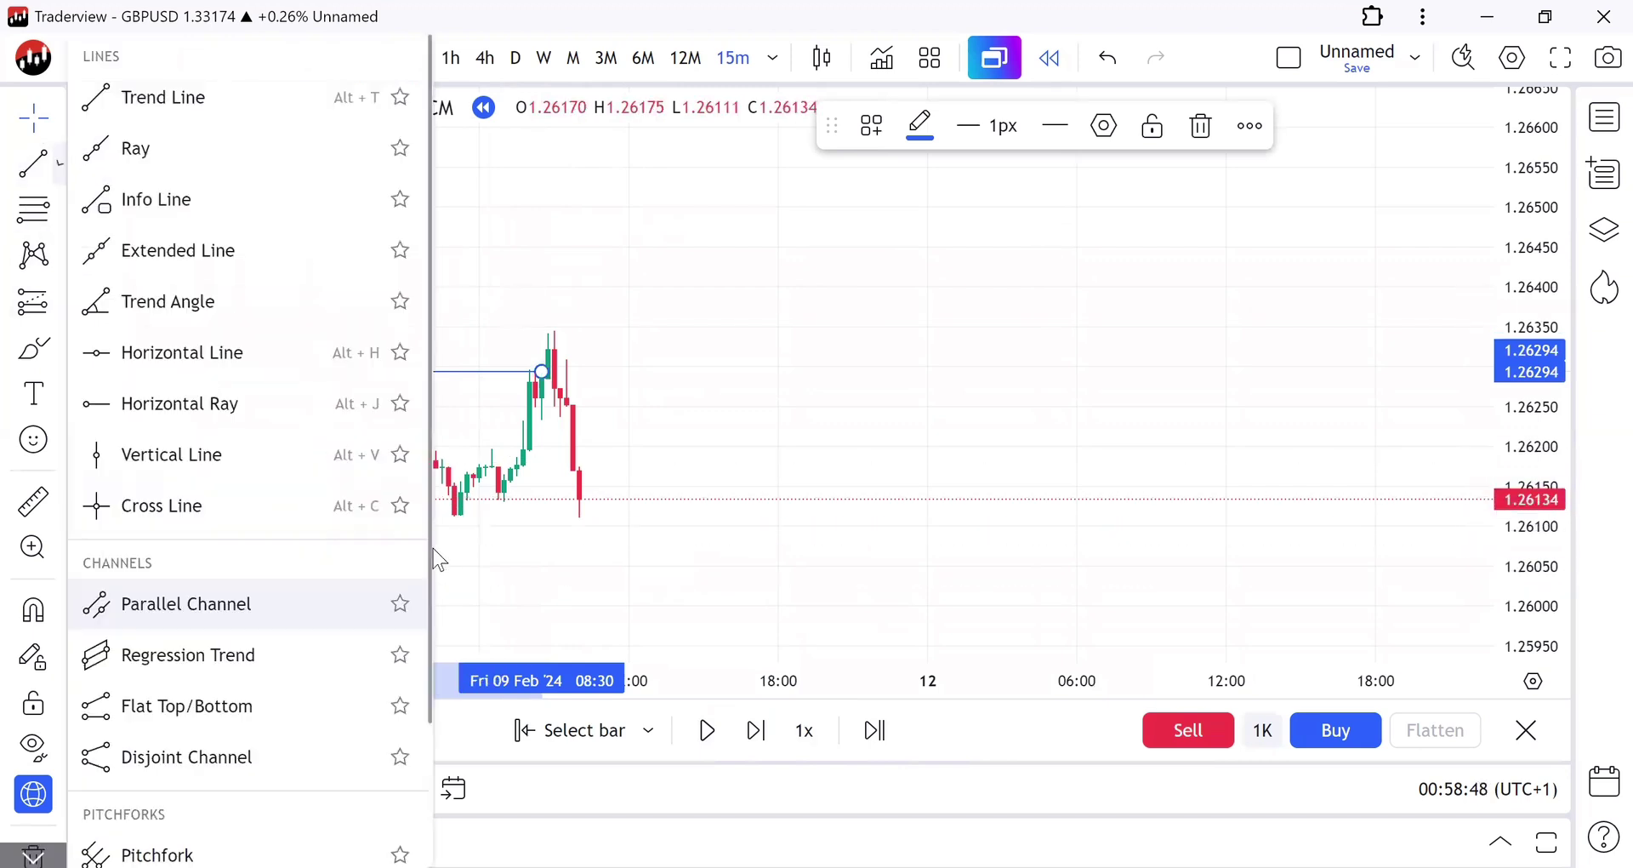
{"action": "key", "text": "Escape"}
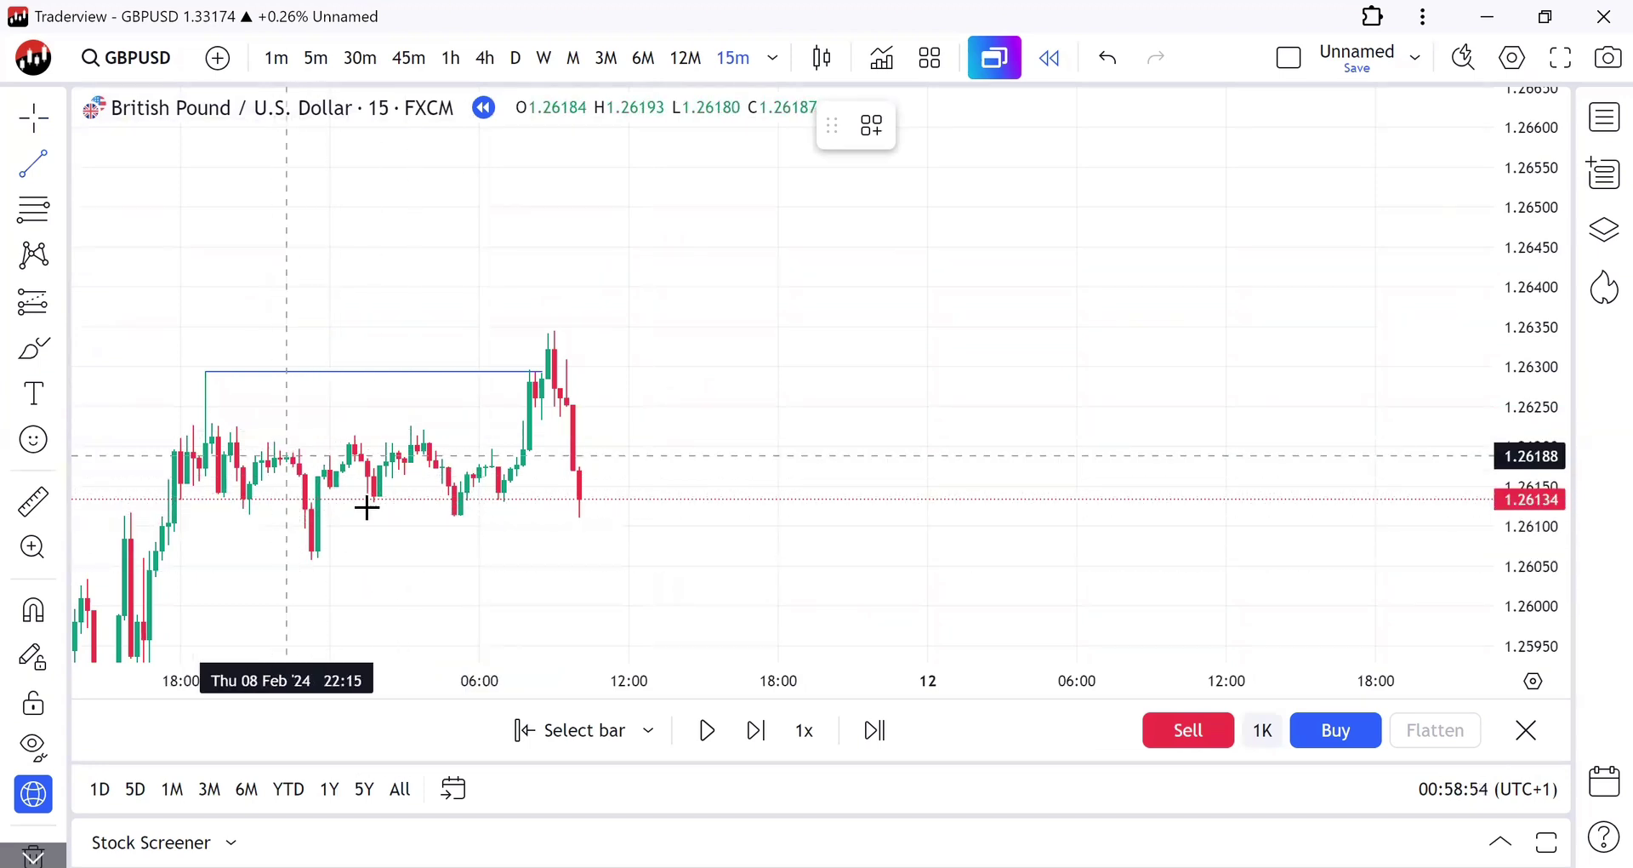
{"action": "key", "text": "ctrl"}
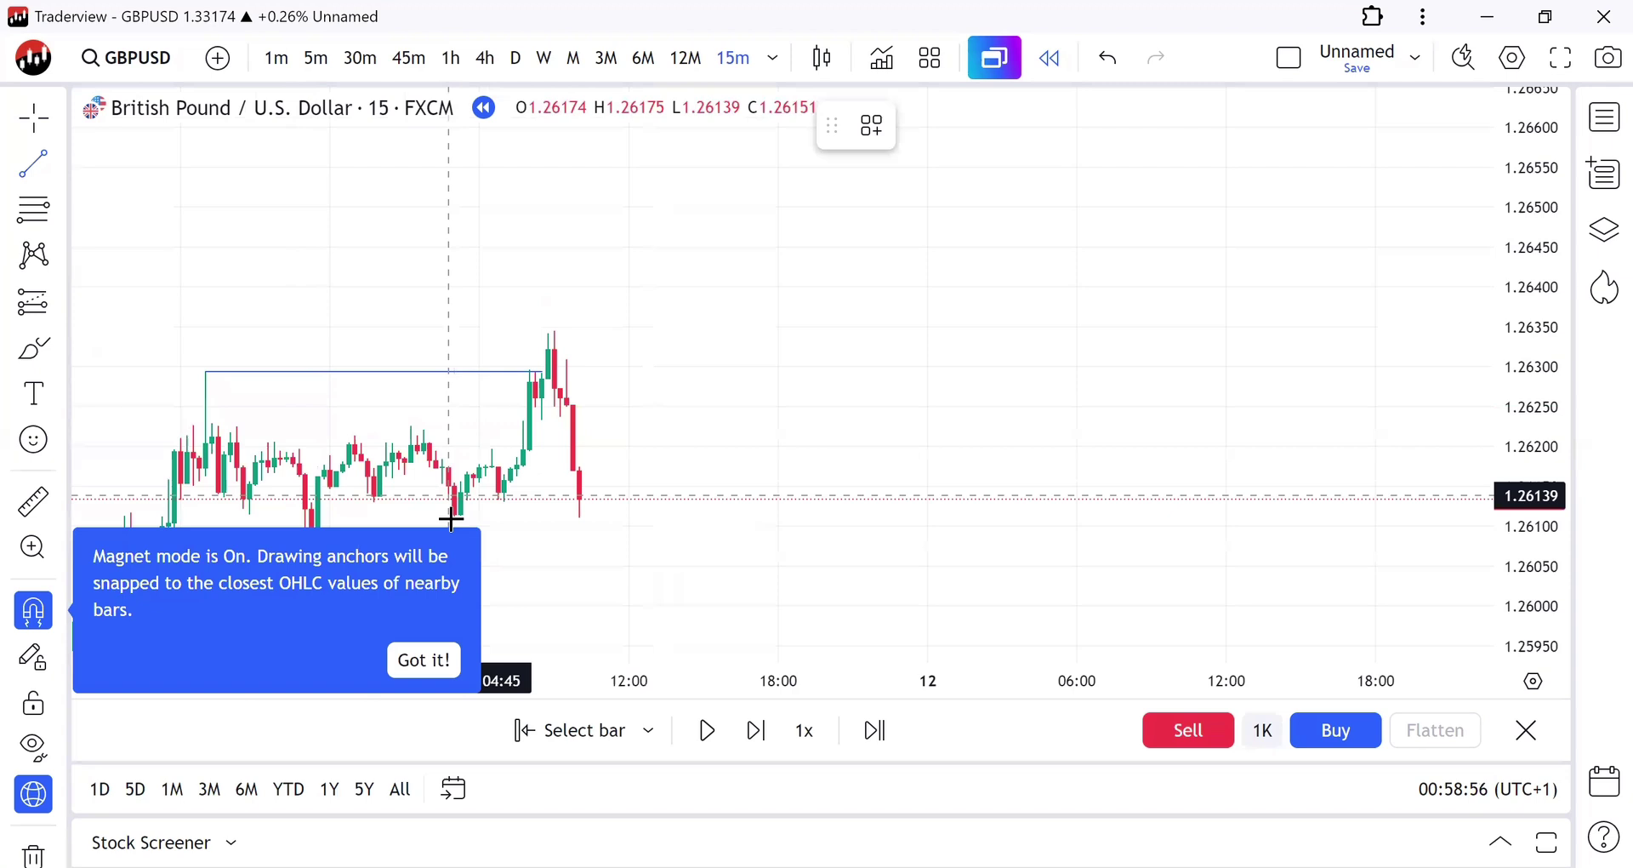
{"action": "left_click_drag", "start_coordinate": [454, 518], "coordinate": [540, 525]}
{"action": "left_click", "coordinate": [659, 571]}
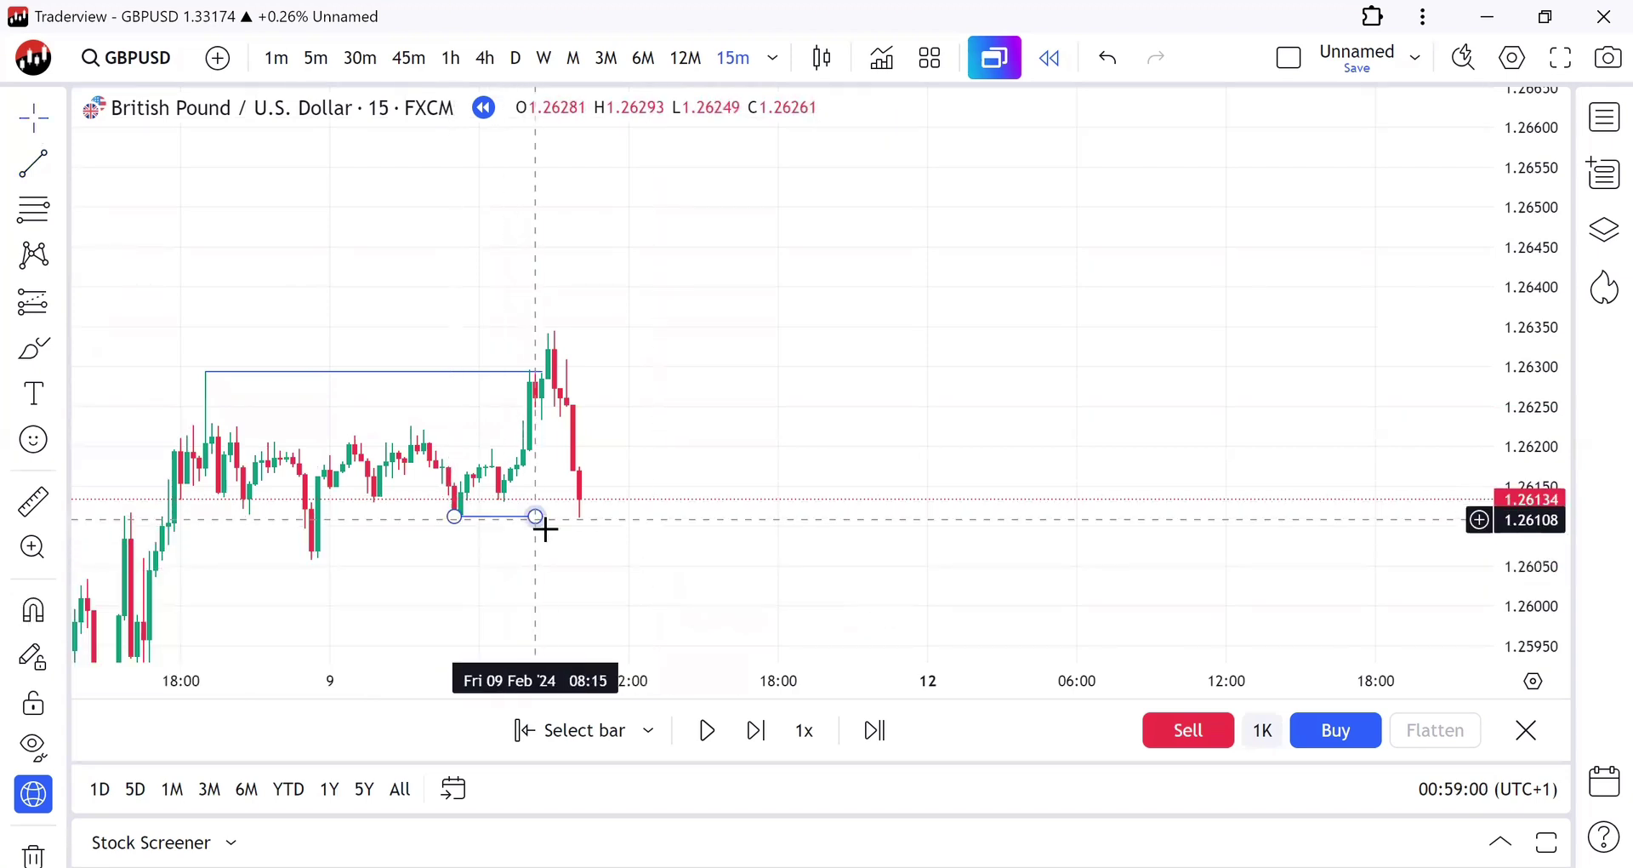
{"action": "left_click", "coordinate": [543, 536], "text": "shift"}
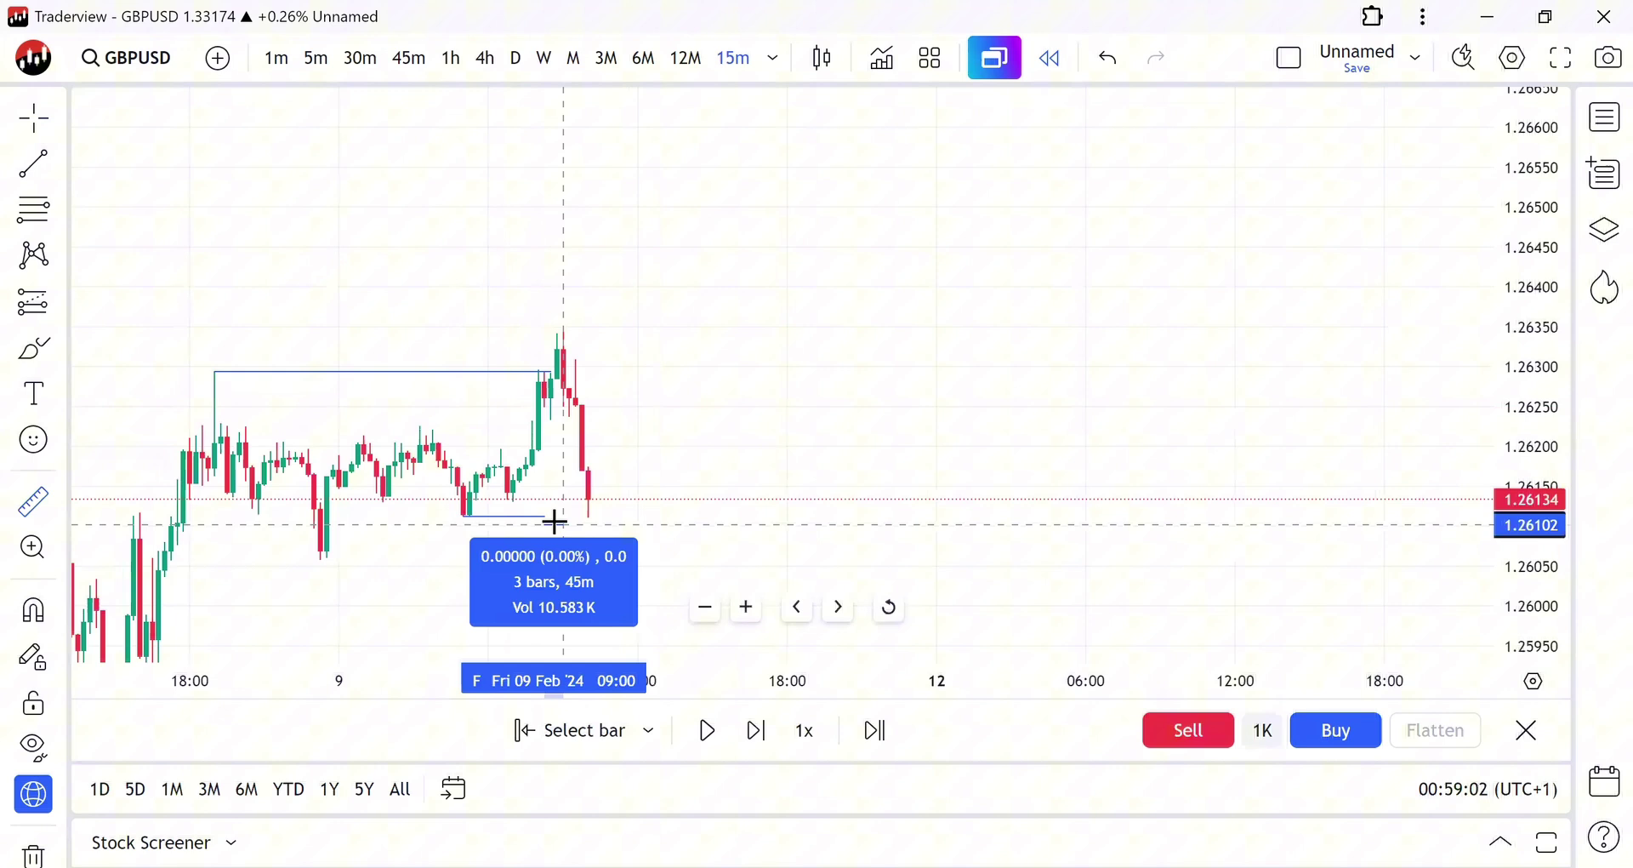
{"action": "left_click", "coordinate": [551, 521]}
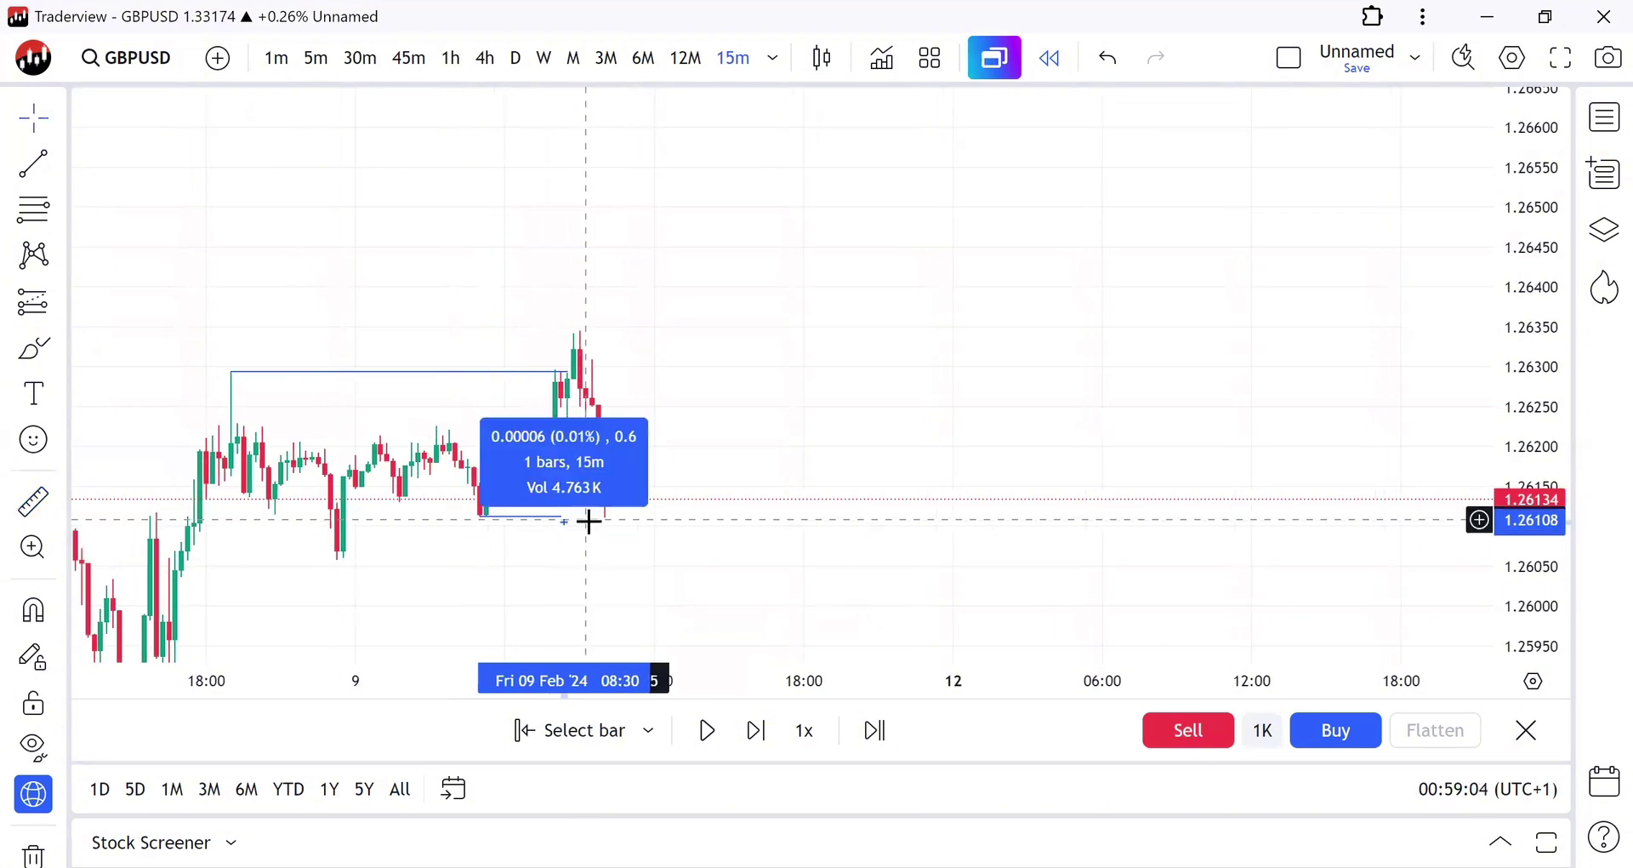
{"action": "left_click", "coordinate": [795, 485]}
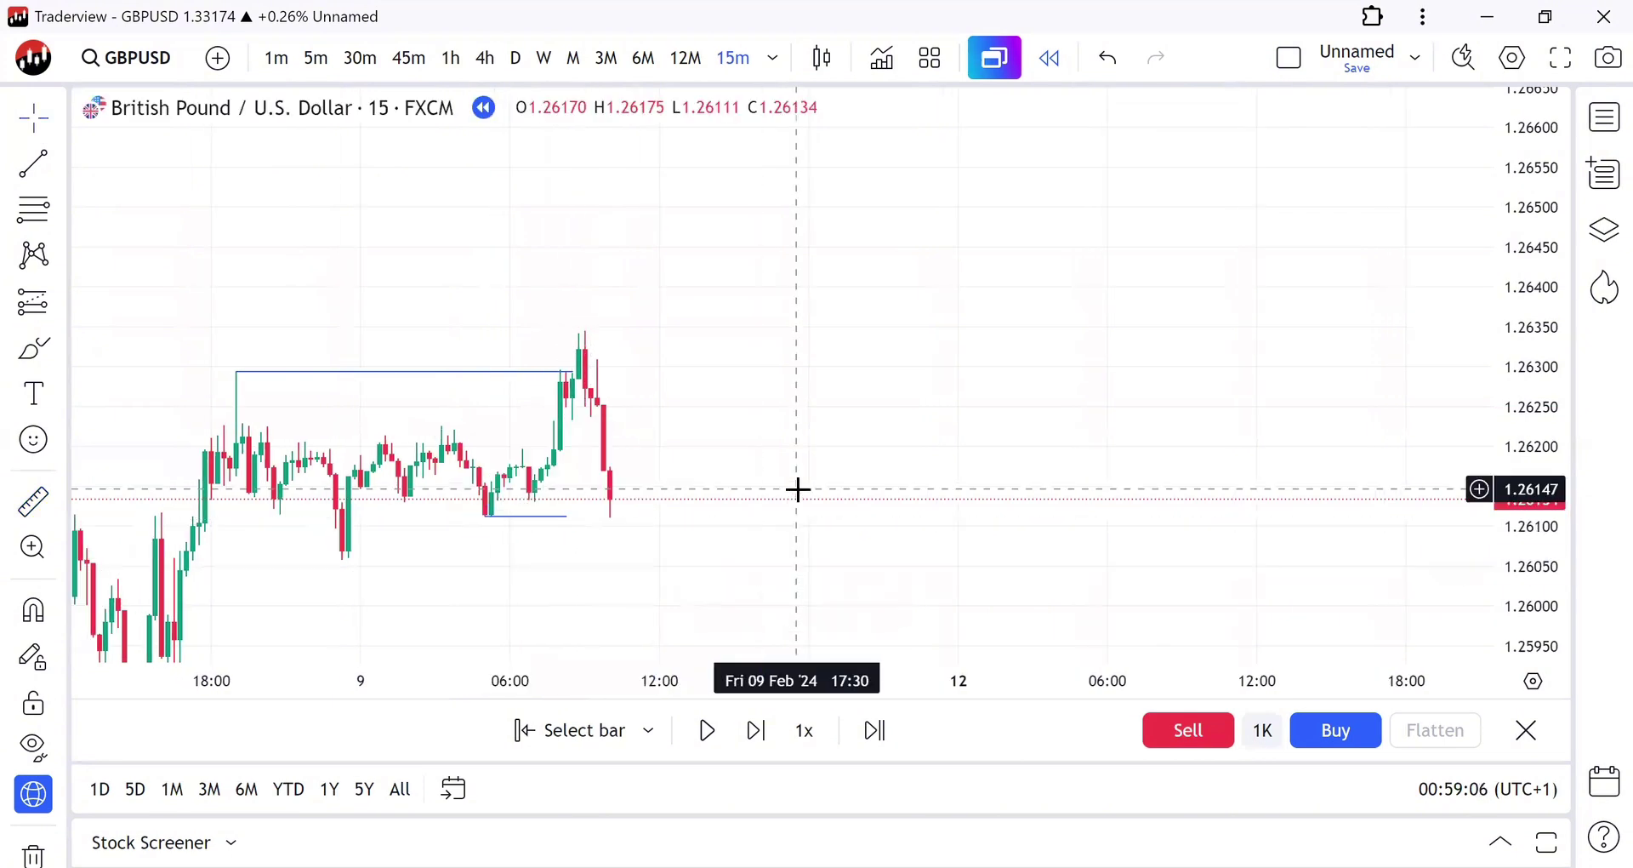
Step: Extend the lower trend line to the 9 Feb 09:45 candle at 1.26112 and make it dashed
{"action": "left_click", "coordinate": [567, 516]}
{"action": "left_click_drag", "start_coordinate": [567, 516], "coordinate": [605, 516]}
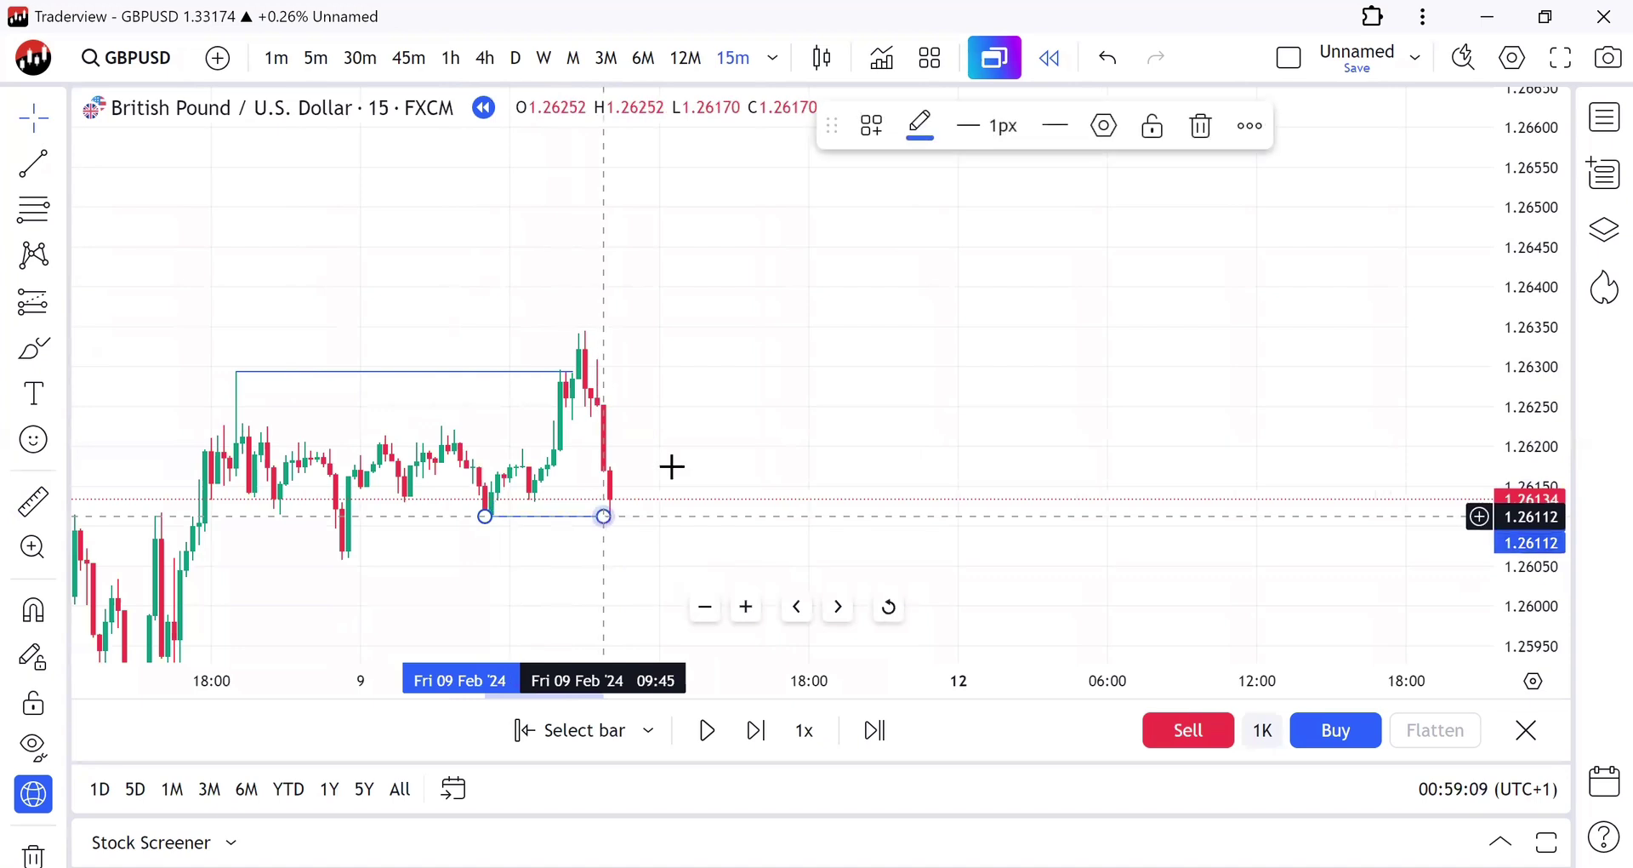
{"action": "left_click", "coordinate": [1055, 126]}
{"action": "left_click", "coordinate": [1098, 221]}
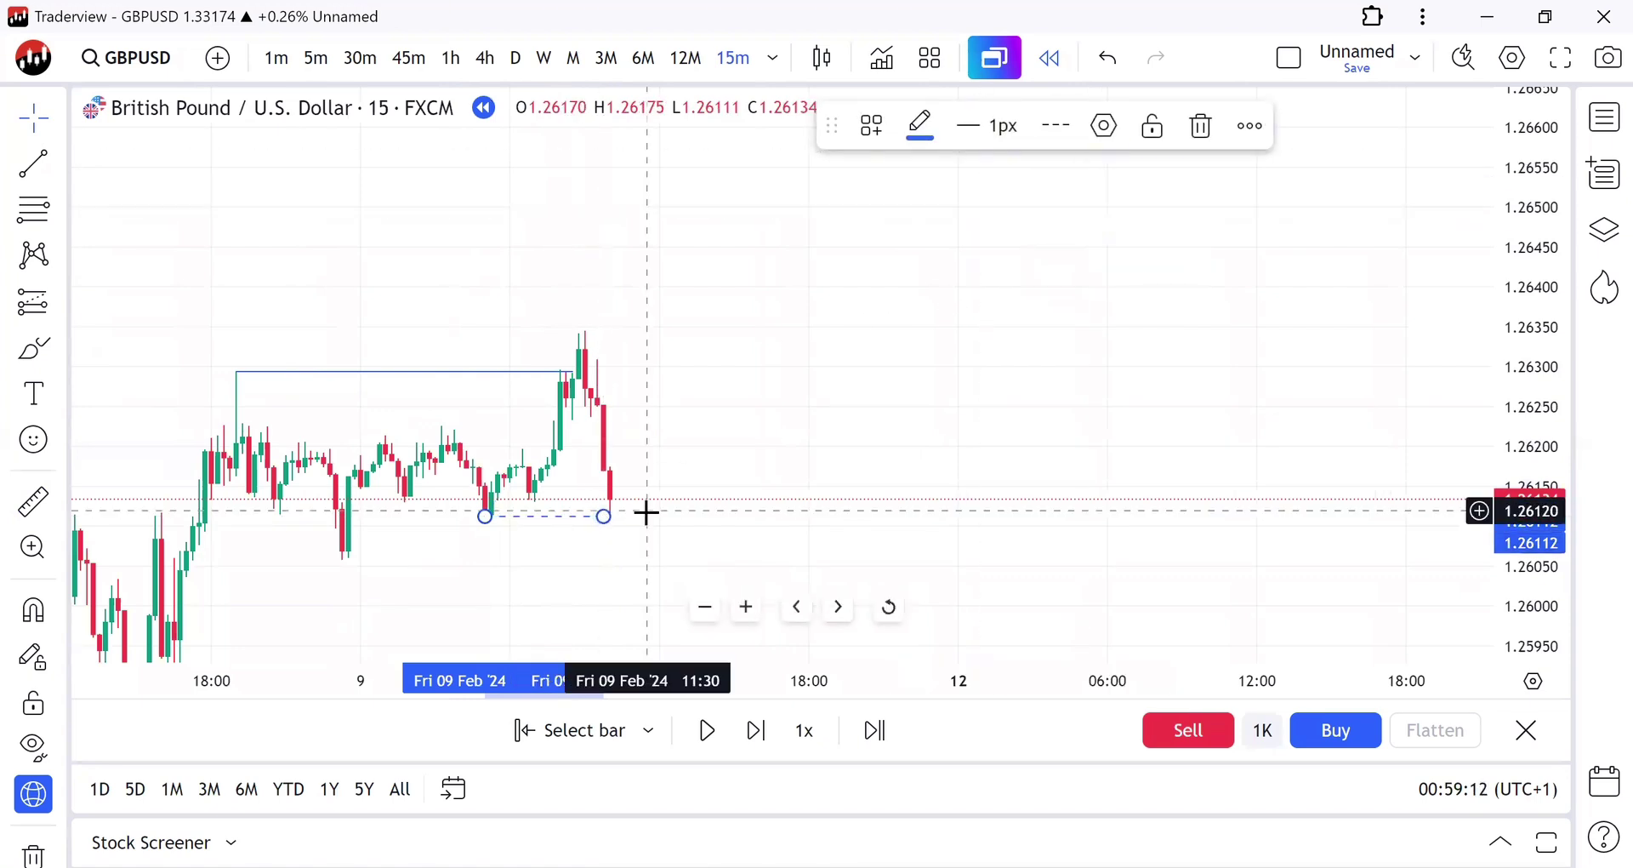
Step: Advance the 15-minute bar replay by two candles, to 10:30 on 9 Feb
{"action": "left_click", "coordinate": [601, 553]}
{"action": "left_click_drag", "start_coordinate": [580, 552], "coordinate": [526, 479]}
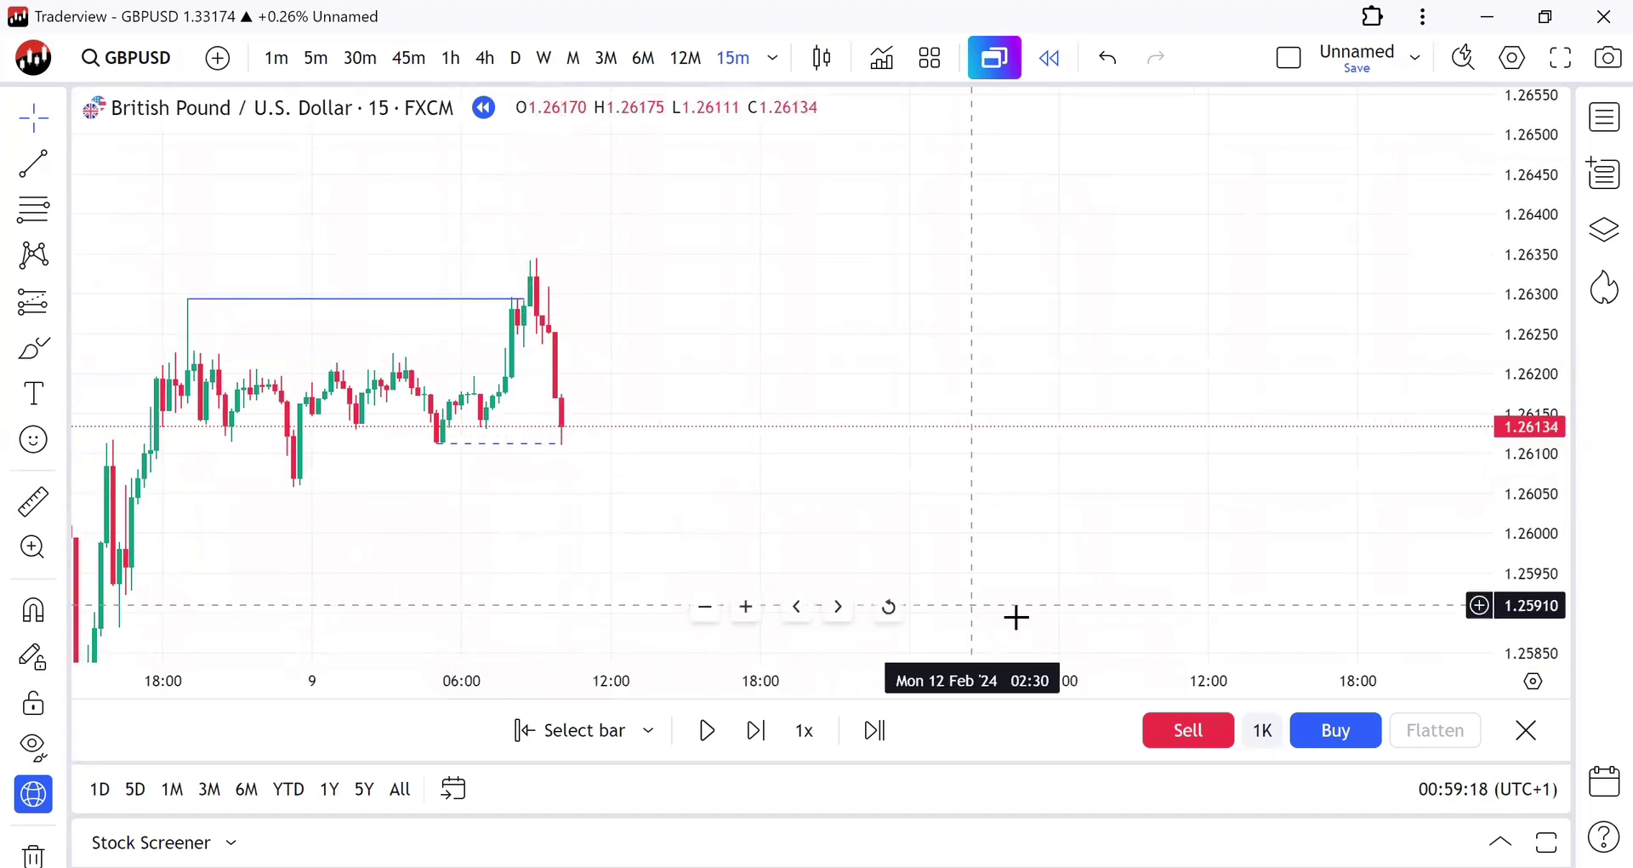
{"action": "left_click", "coordinate": [764, 740]}
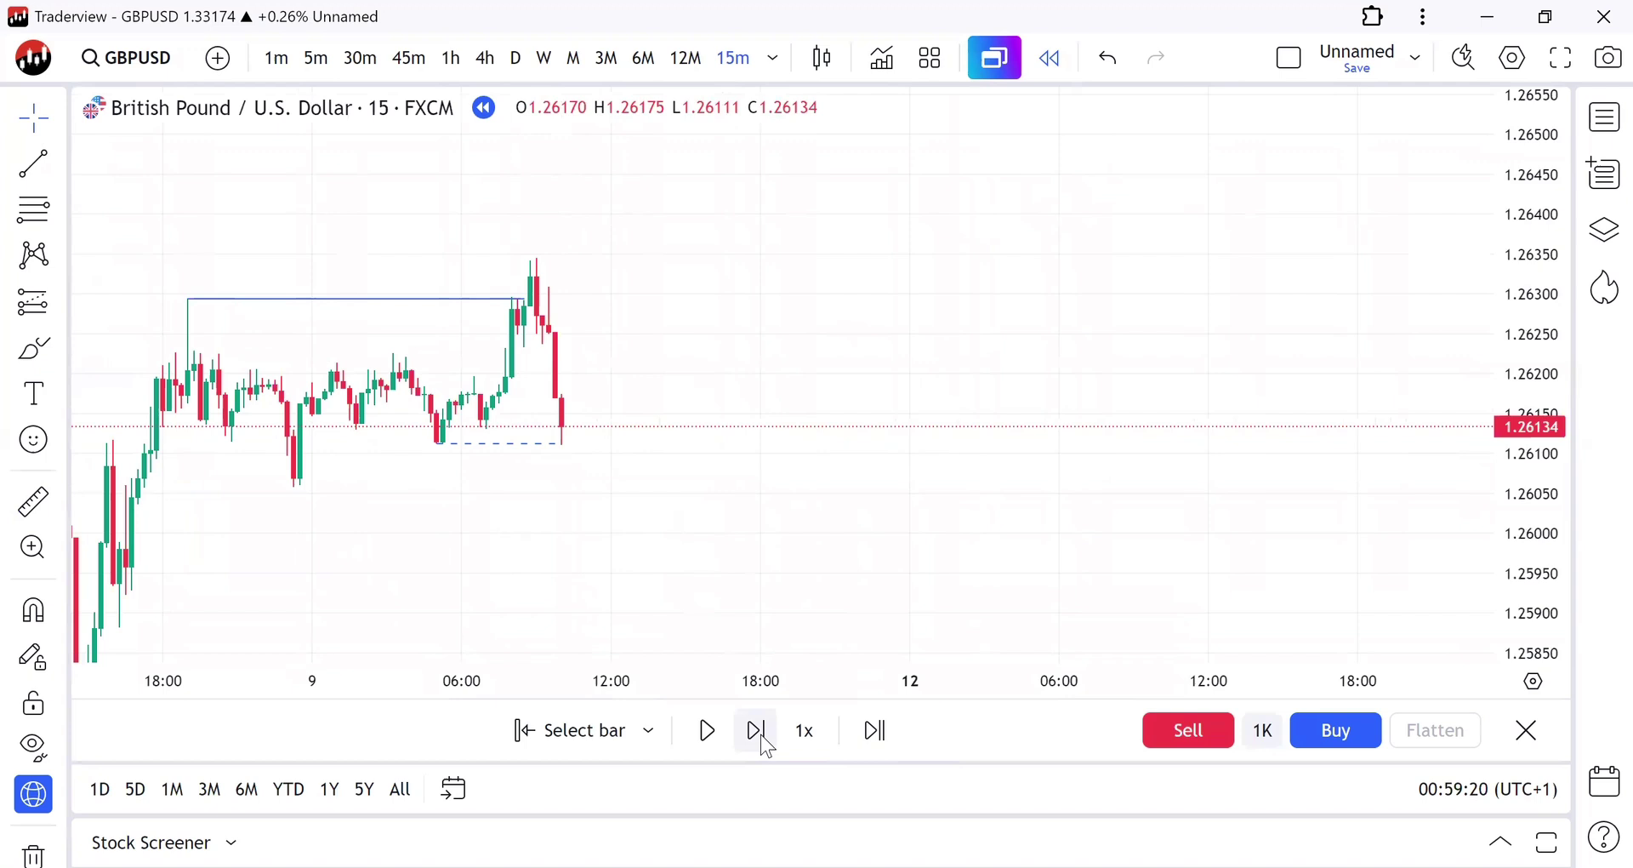
{"action": "left_click", "coordinate": [763, 740]}
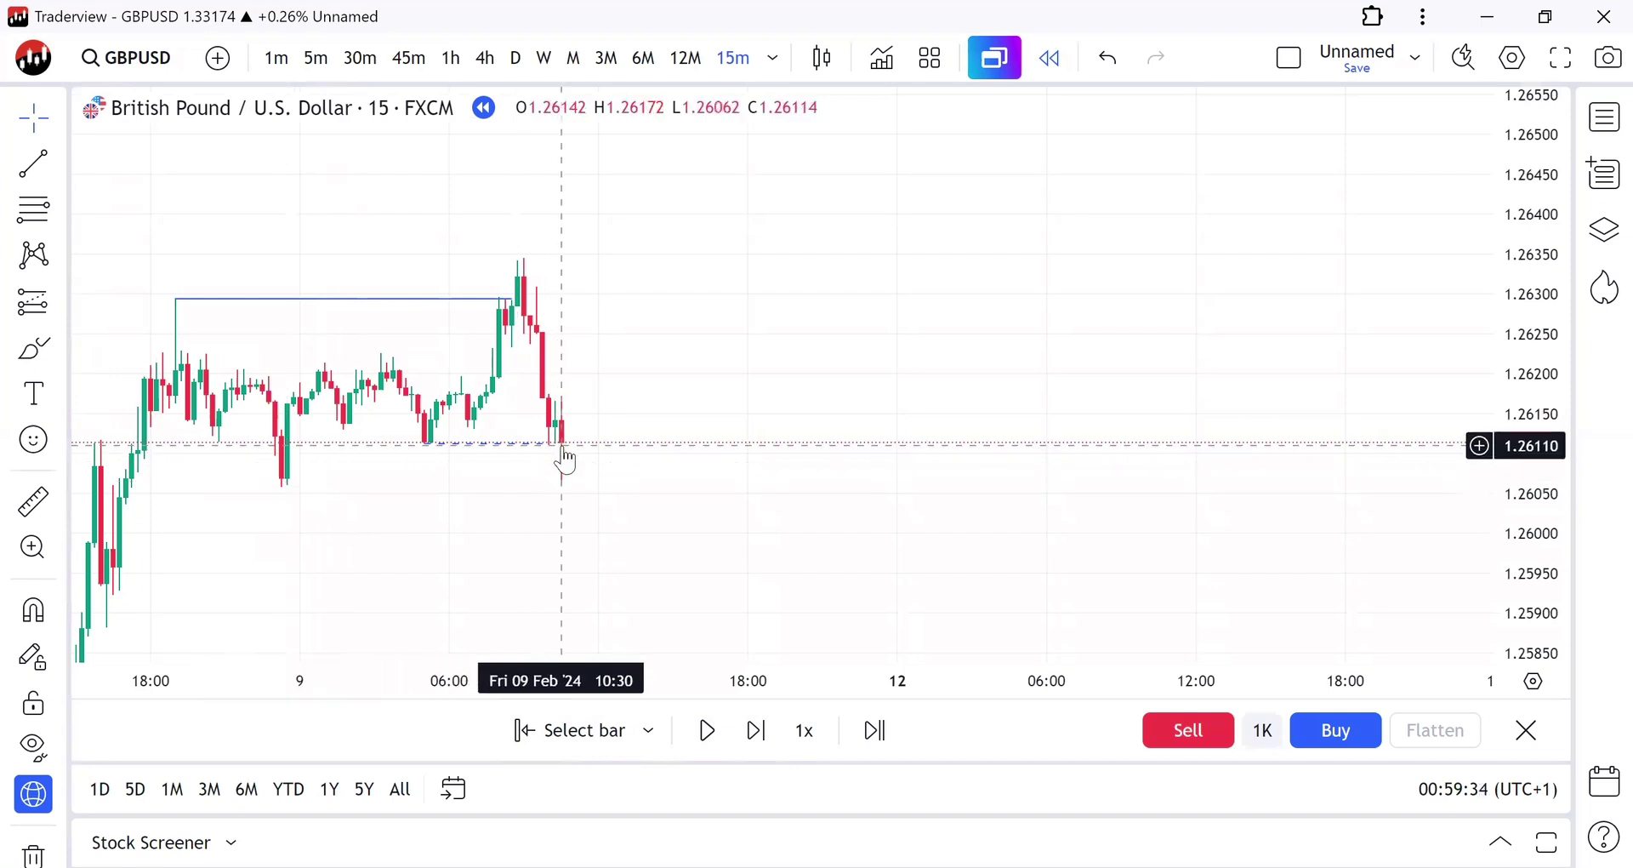
Step: Switch the chart to the 1-minute interval and stretch the price scale to enlarge the candles vertically
{"action": "type", "text": "1"}
{"action": "key", "text": "Return"}
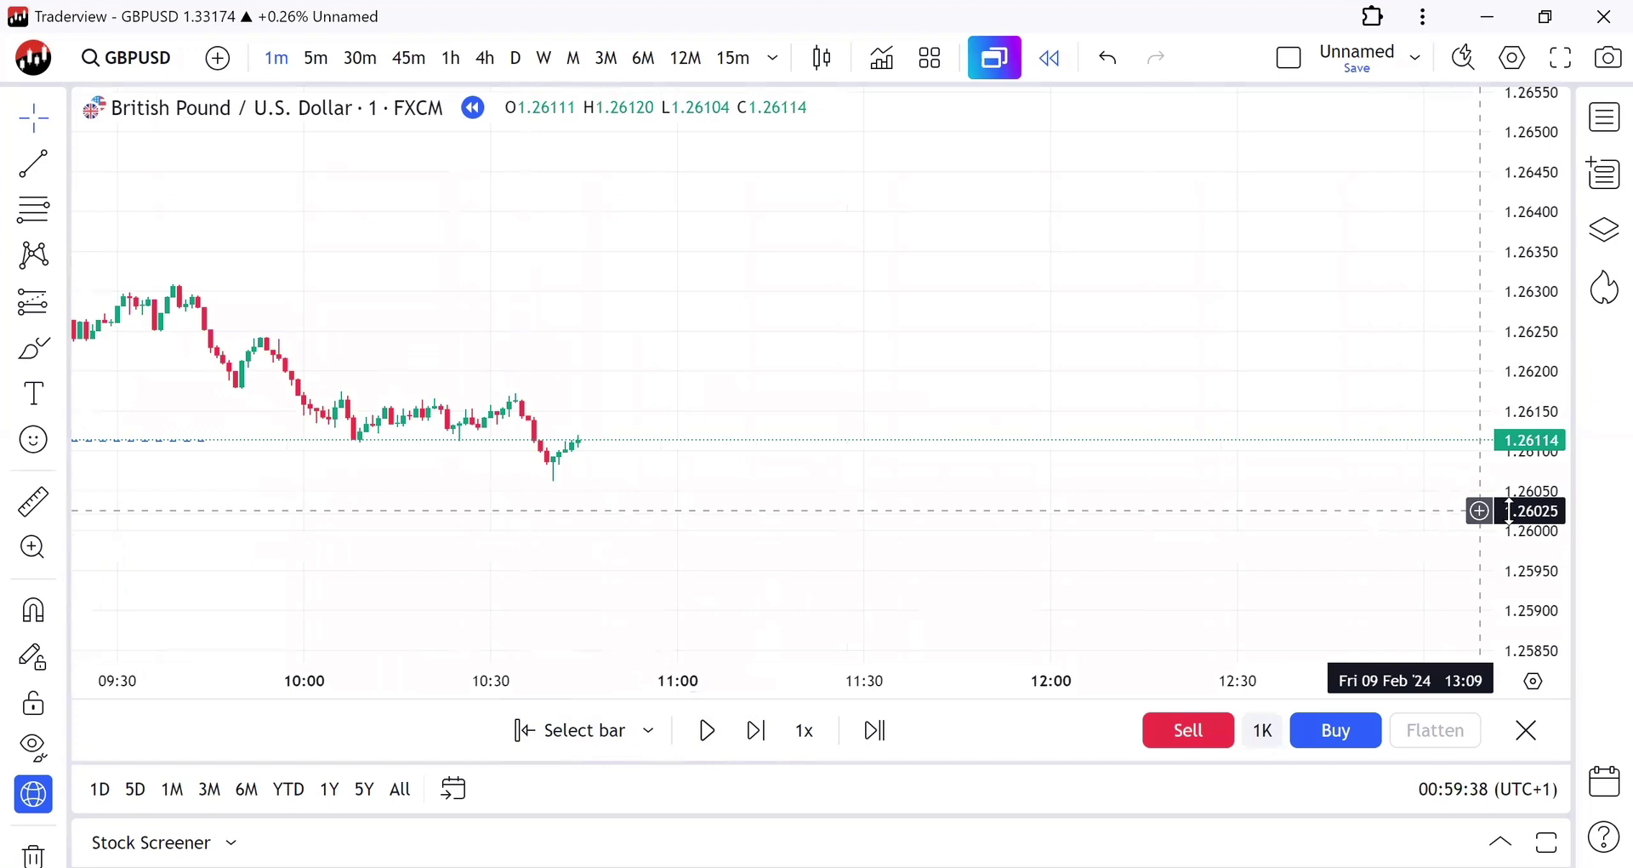
{"action": "left_click_drag", "start_coordinate": [1515, 512], "coordinate": [1501, 426]}
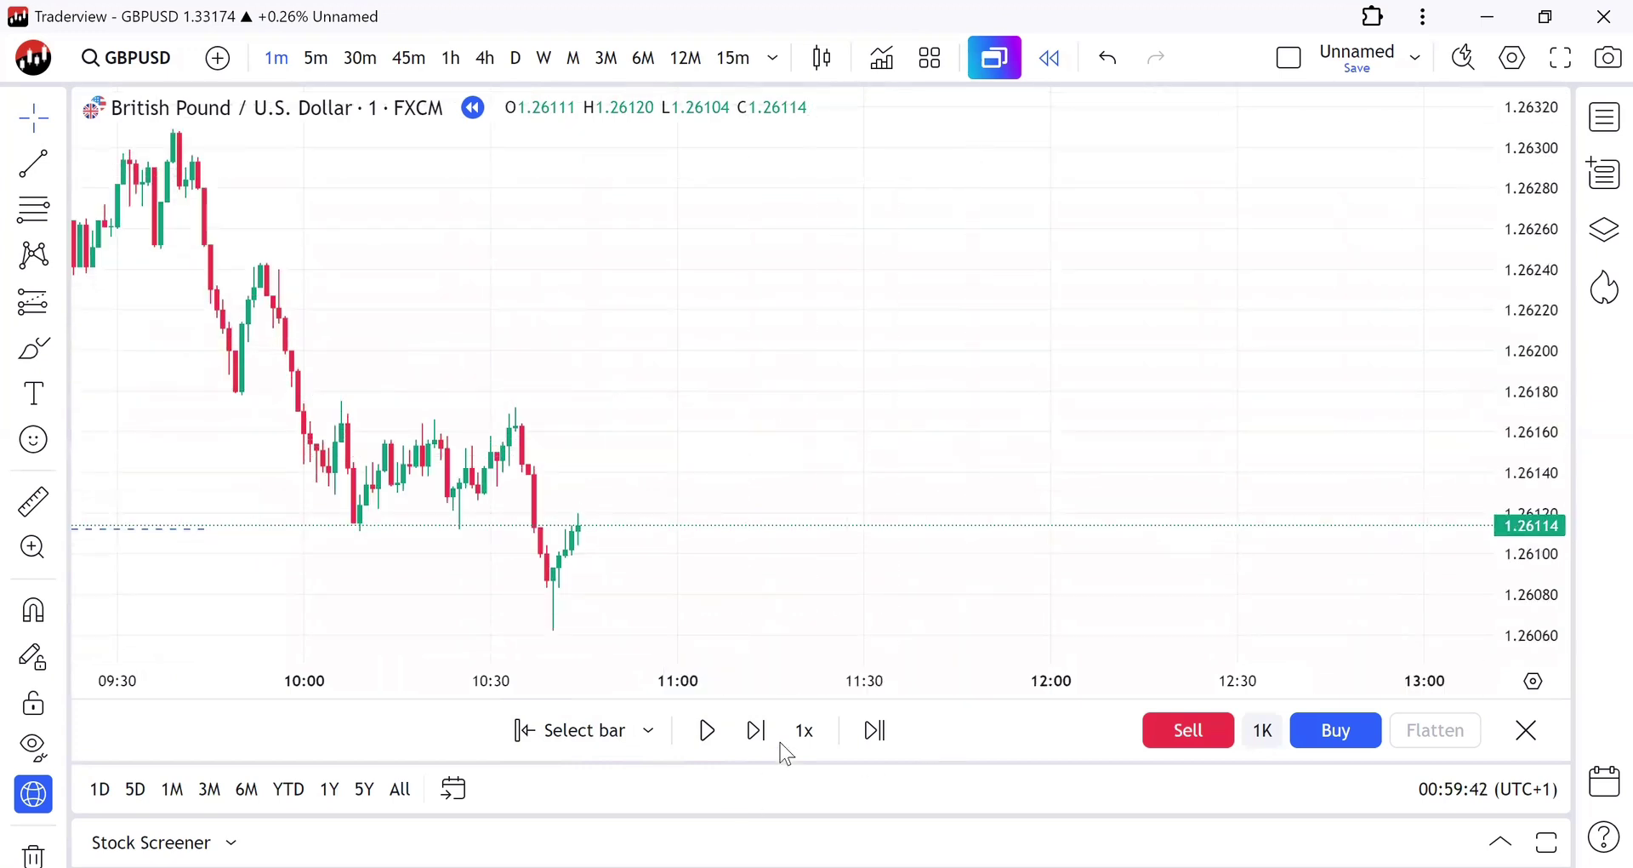
Step: Advance the 1-minute replay candle by candle to about 11:15 on 9 Feb
{"action": "left_click", "coordinate": [756, 732]}
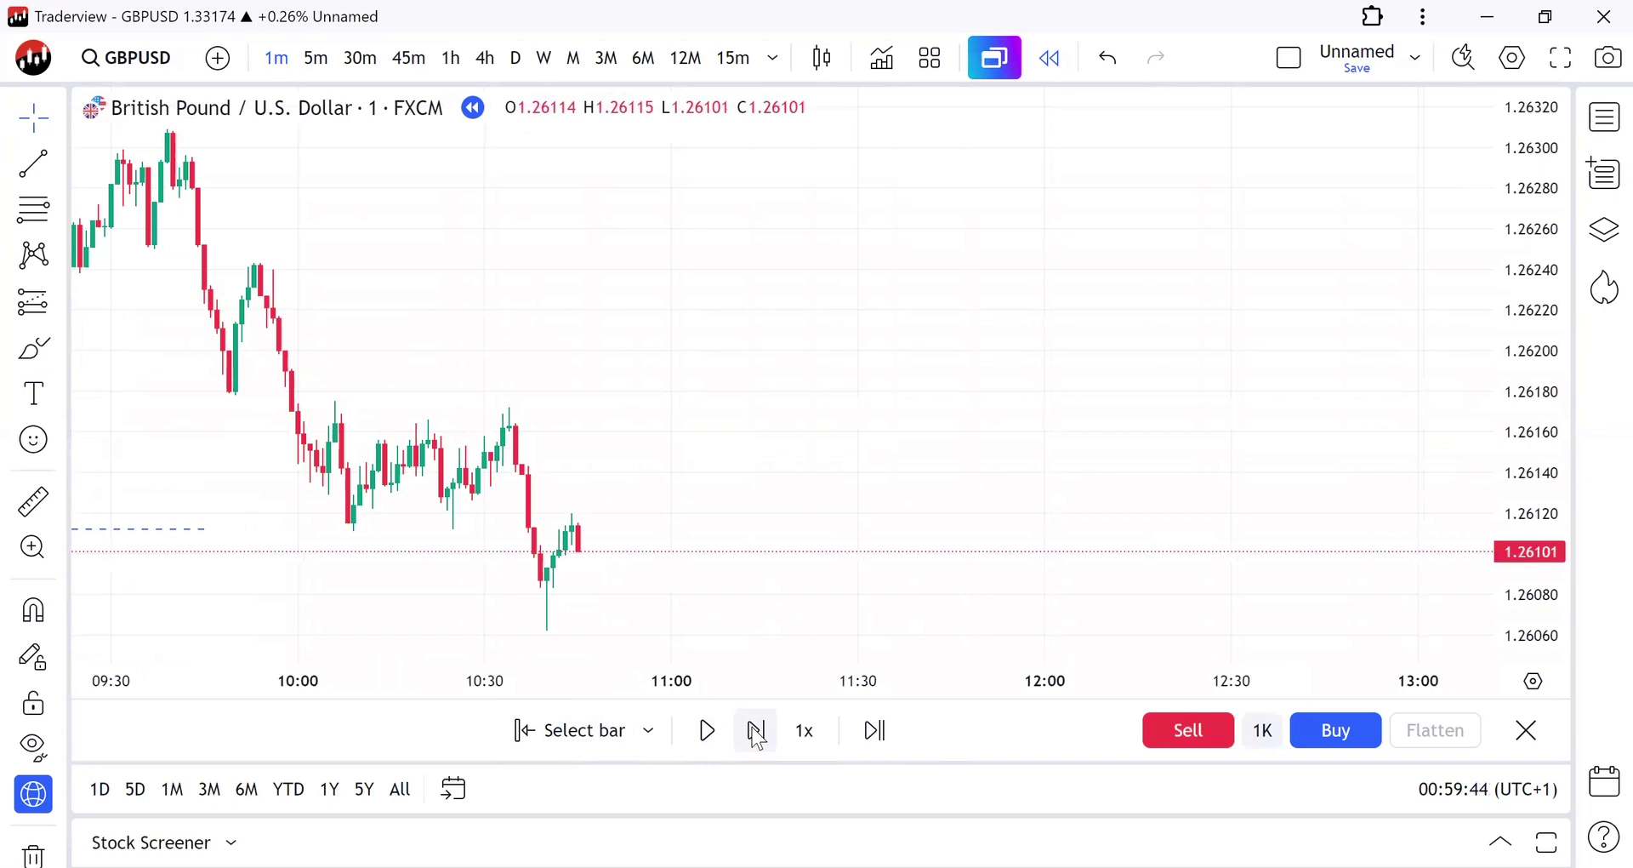
{"action": "left_click", "coordinate": [757, 732]}
{"action": "left_click", "coordinate": [756, 731]}
{"action": "left_click", "coordinate": [756, 731]}
{"action": "left_click", "coordinate": [757, 732]}
{"action": "left_click", "coordinate": [756, 732]}
{"action": "left_click", "coordinate": [757, 731]}
{"action": "left_click", "coordinate": [756, 732]}
{"action": "left_click", "coordinate": [756, 732]}
{"action": "left_click", "coordinate": [756, 732]}
{"action": "left_click", "coordinate": [756, 731]}
{"action": "left_click", "coordinate": [756, 731]}
{"action": "left_click", "coordinate": [756, 731]}
{"action": "left_click", "coordinate": [756, 731]}
{"action": "left_click", "coordinate": [756, 732]}
{"action": "left_click", "coordinate": [757, 732]}
{"action": "left_click", "coordinate": [756, 732]}
{"action": "left_click", "coordinate": [756, 732]}
{"action": "left_click", "coordinate": [756, 731]}
{"action": "left_click", "coordinate": [757, 732]}
{"action": "left_click", "coordinate": [757, 731]}
{"action": "left_click", "coordinate": [757, 731]}
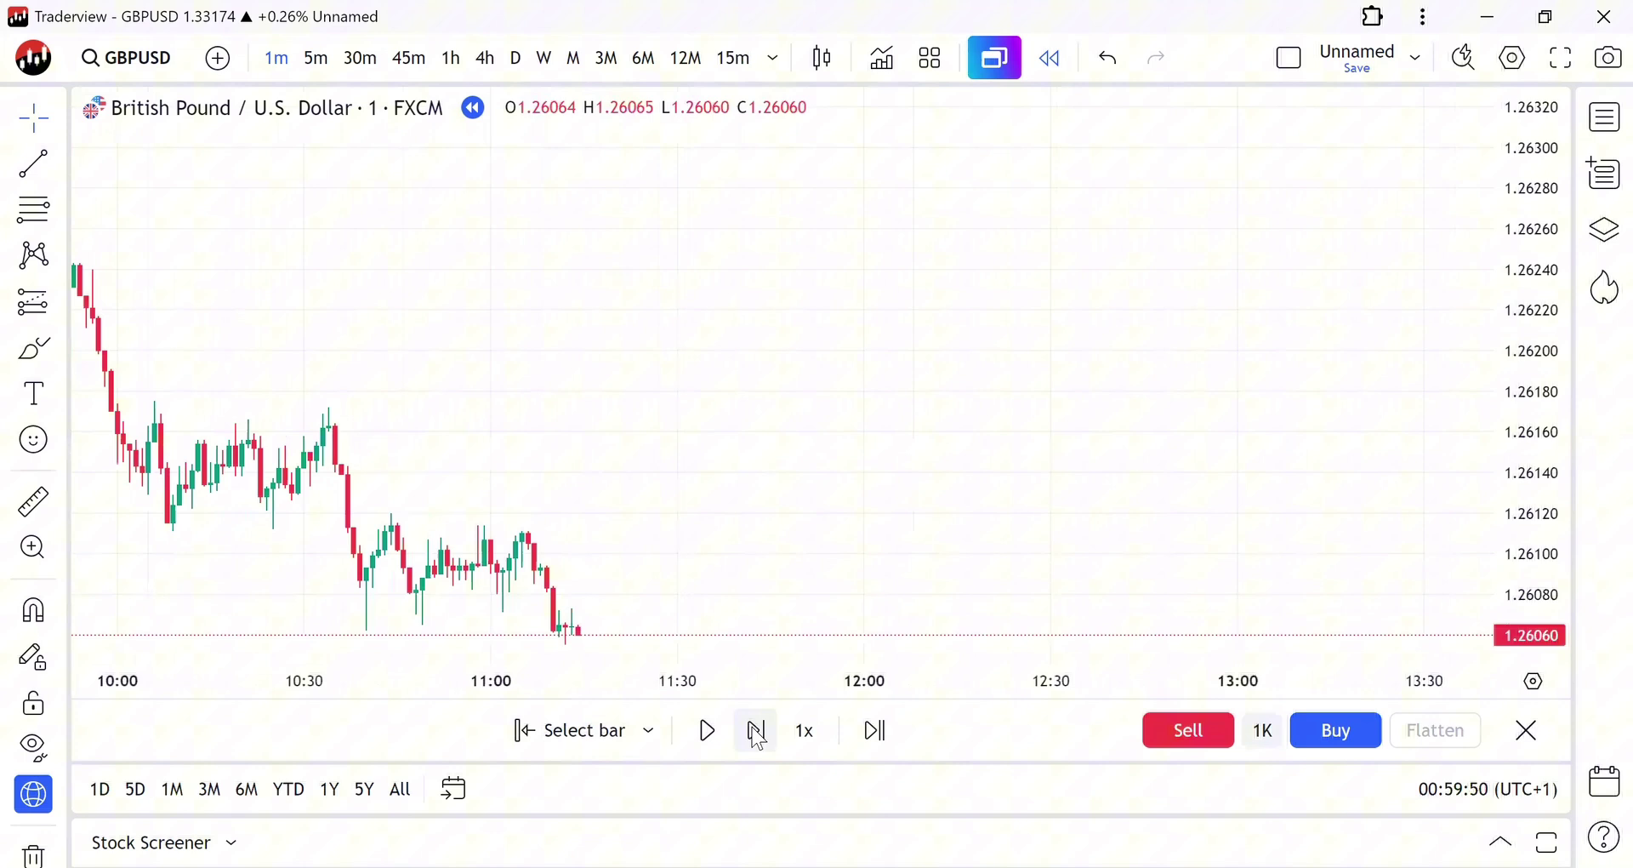
{"action": "left_click", "coordinate": [756, 732]}
{"action": "left_click", "coordinate": [757, 731]}
Step: Switch the chart back to the 15-minute interval and compress the price scale to show the full recent range
{"action": "left_click_drag", "start_coordinate": [609, 583], "coordinate": [681, 474]}
{"action": "type", "text": "1"}
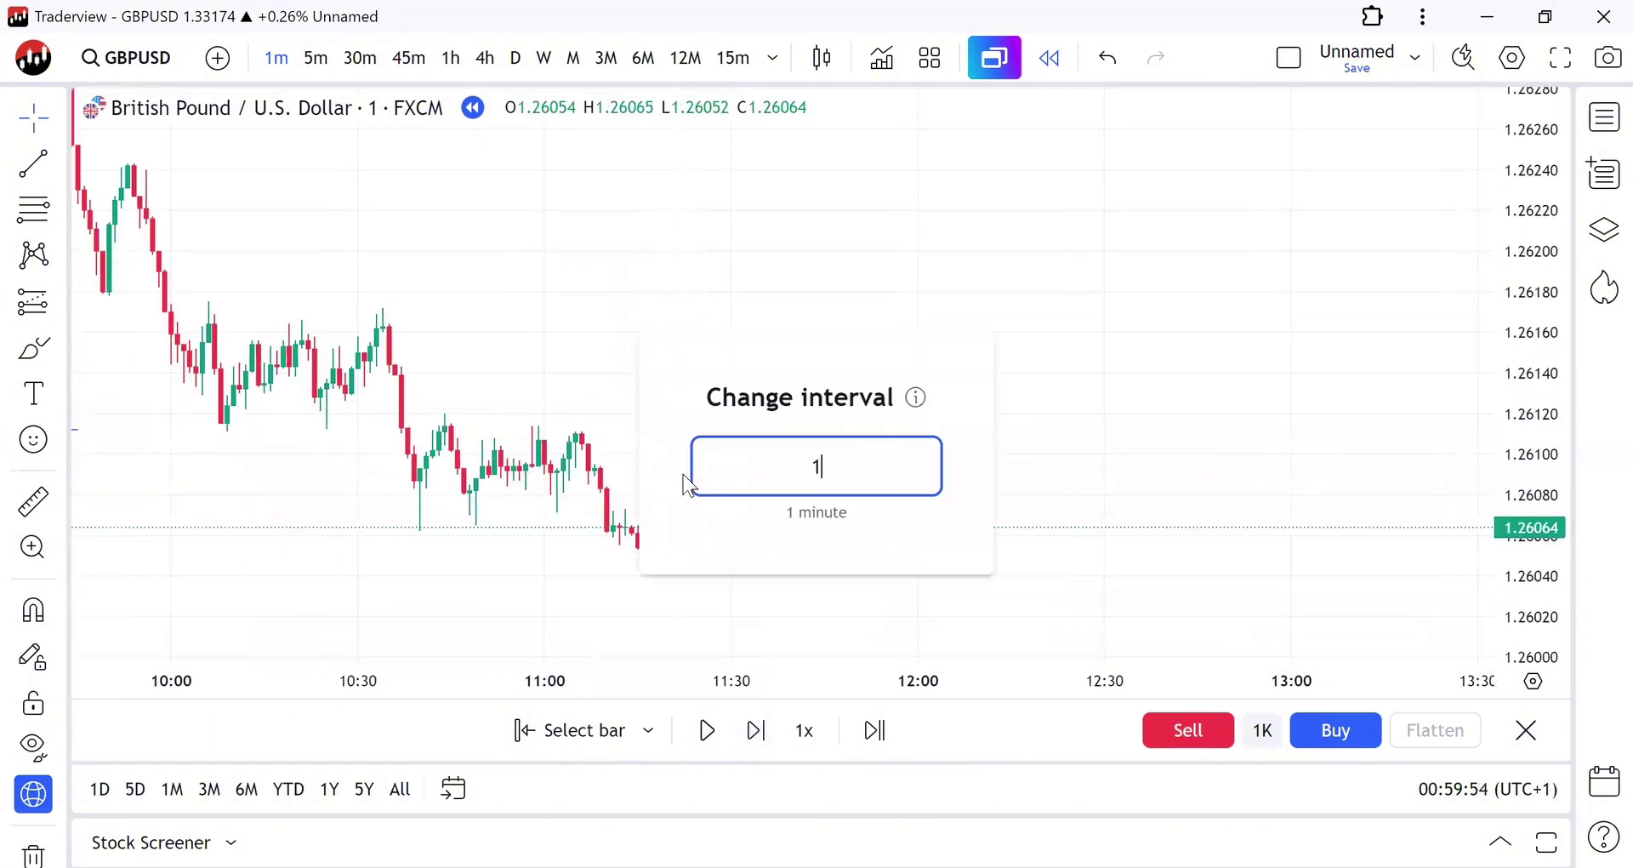
{"action": "key", "text": "Return"}
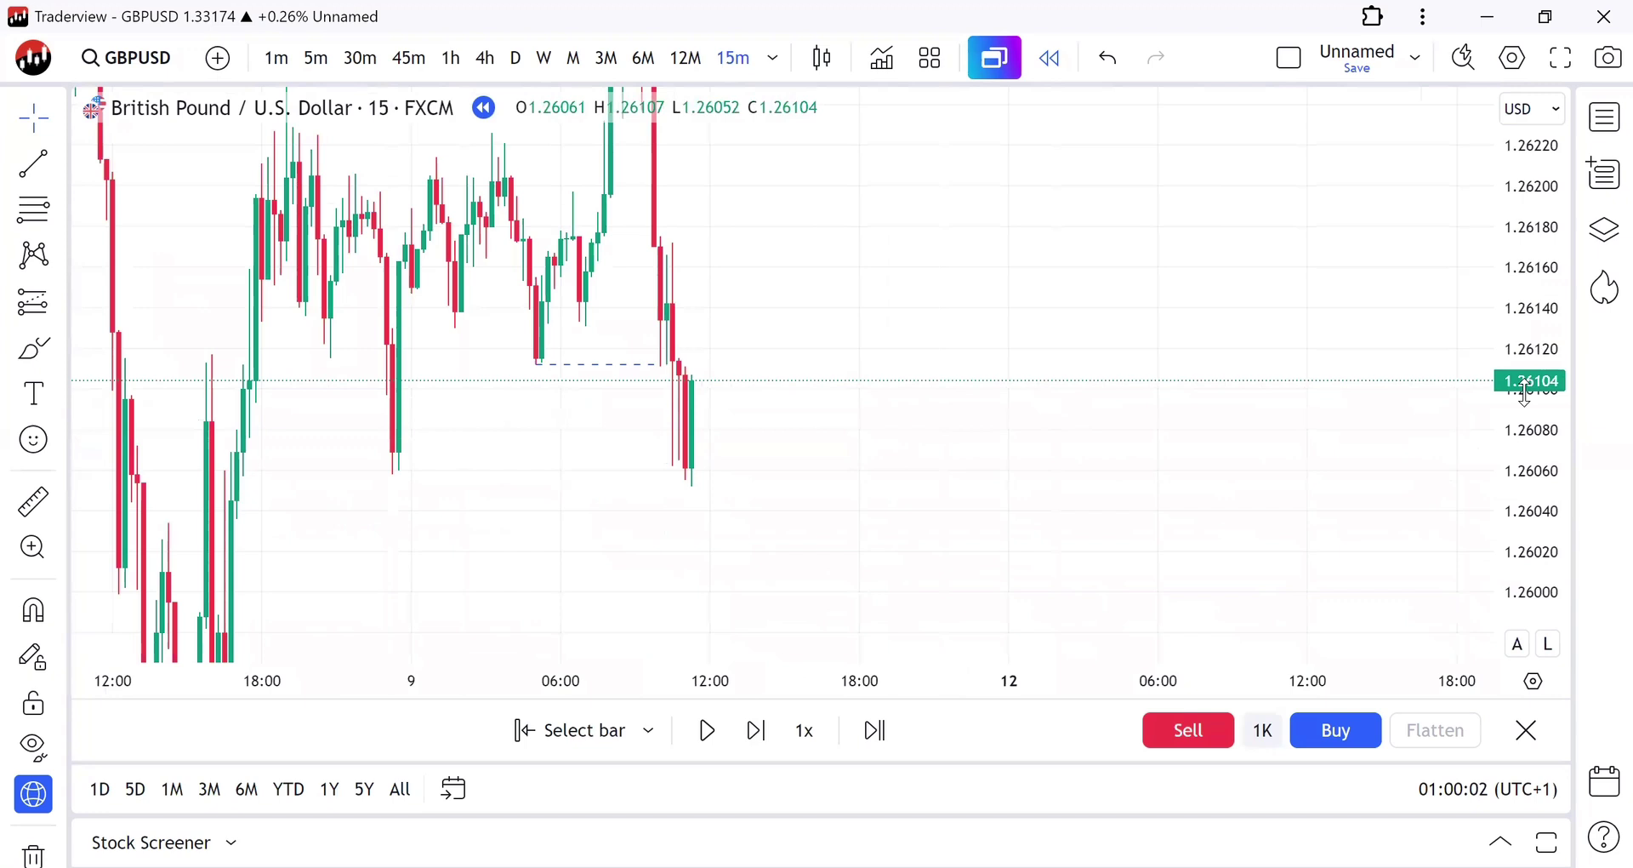
{"action": "left_click_drag", "start_coordinate": [1526, 391], "coordinate": [1501, 565]}
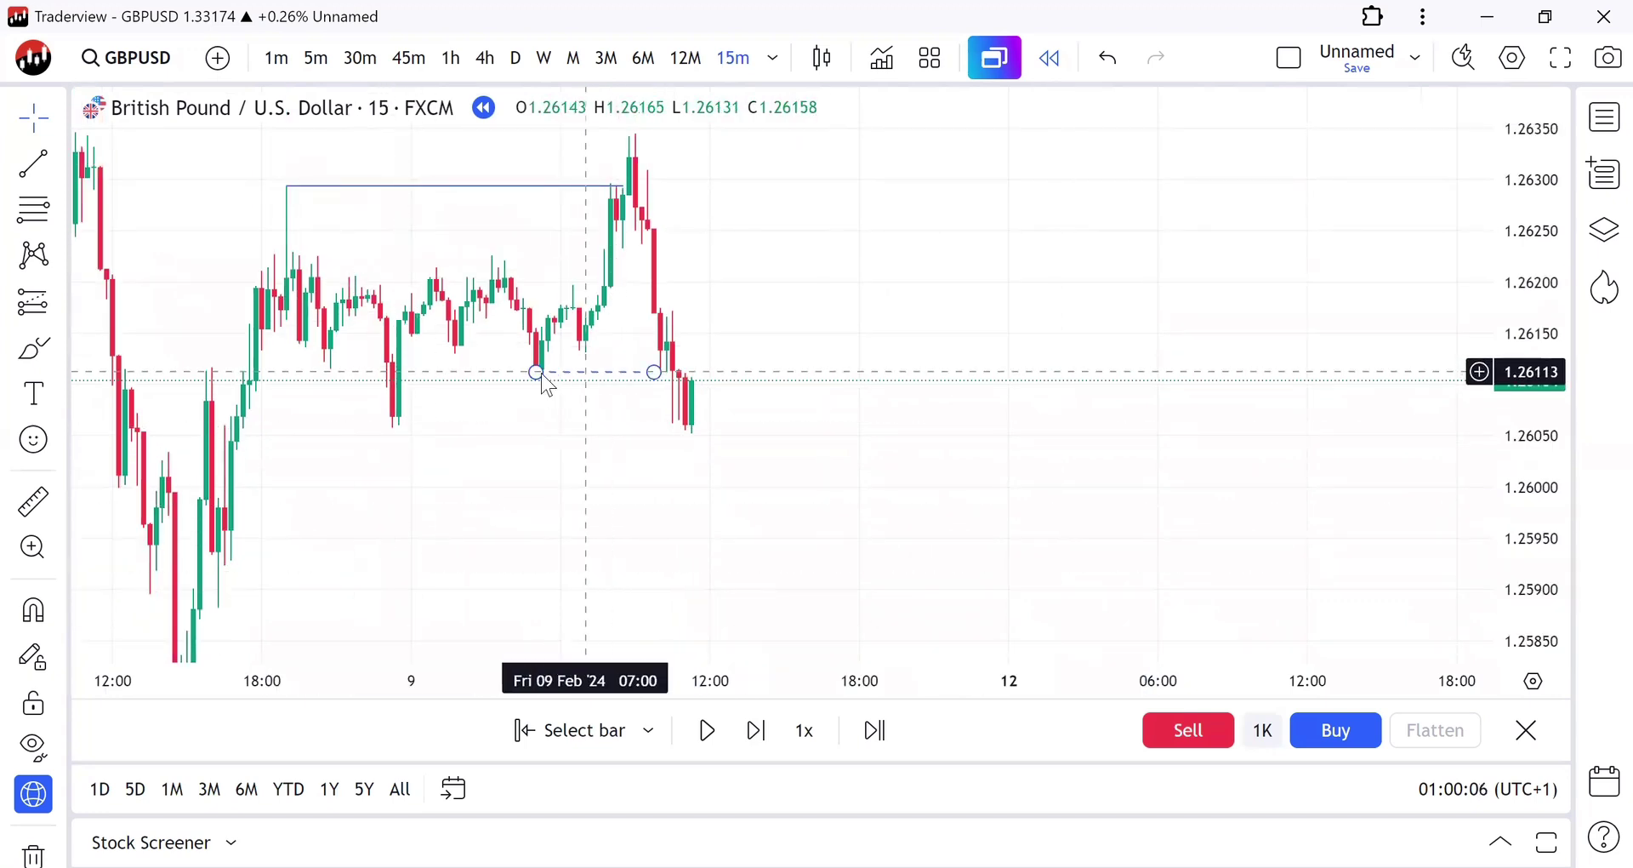
Step: Move the dashed lower line to the 8 Feb 23:15 low at 1.26058 and extend it to about 11:00 on 9 Feb
{"action": "mouse_move", "coordinate": [539, 379]}
{"action": "left_mouse_down"}
{"action": "mouse_move", "coordinate": [388, 457]}
{"action": "mouse_move", "coordinate": [393, 427]}
{"action": "left_mouse_up"}
{"action": "left_click_drag", "start_coordinate": [662, 393], "coordinate": [676, 404]}
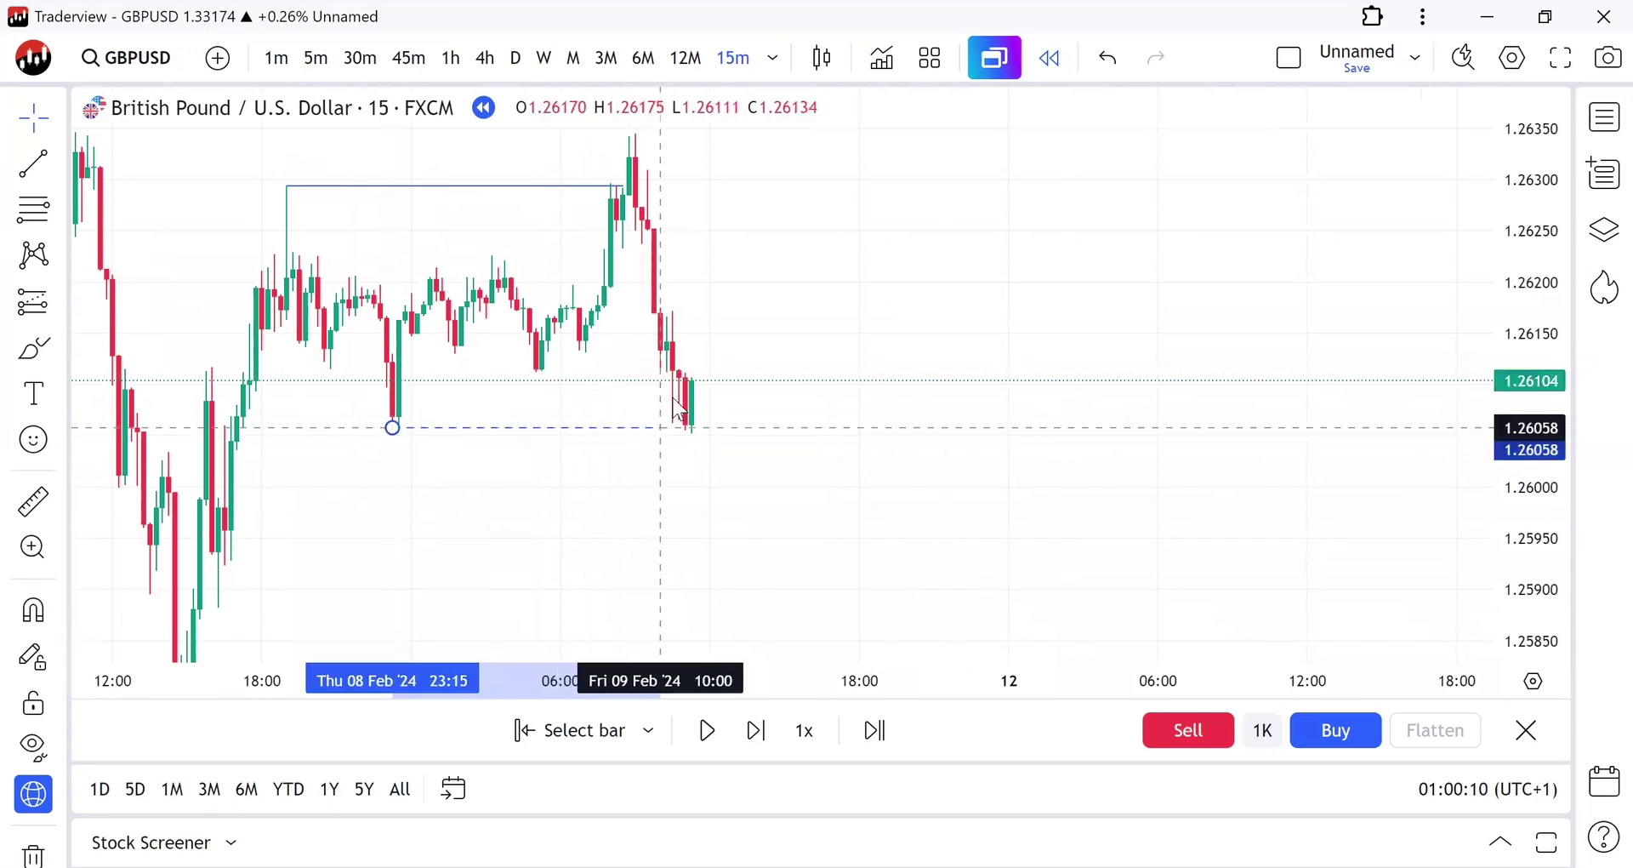
{"action": "left_click", "coordinate": [825, 426]}
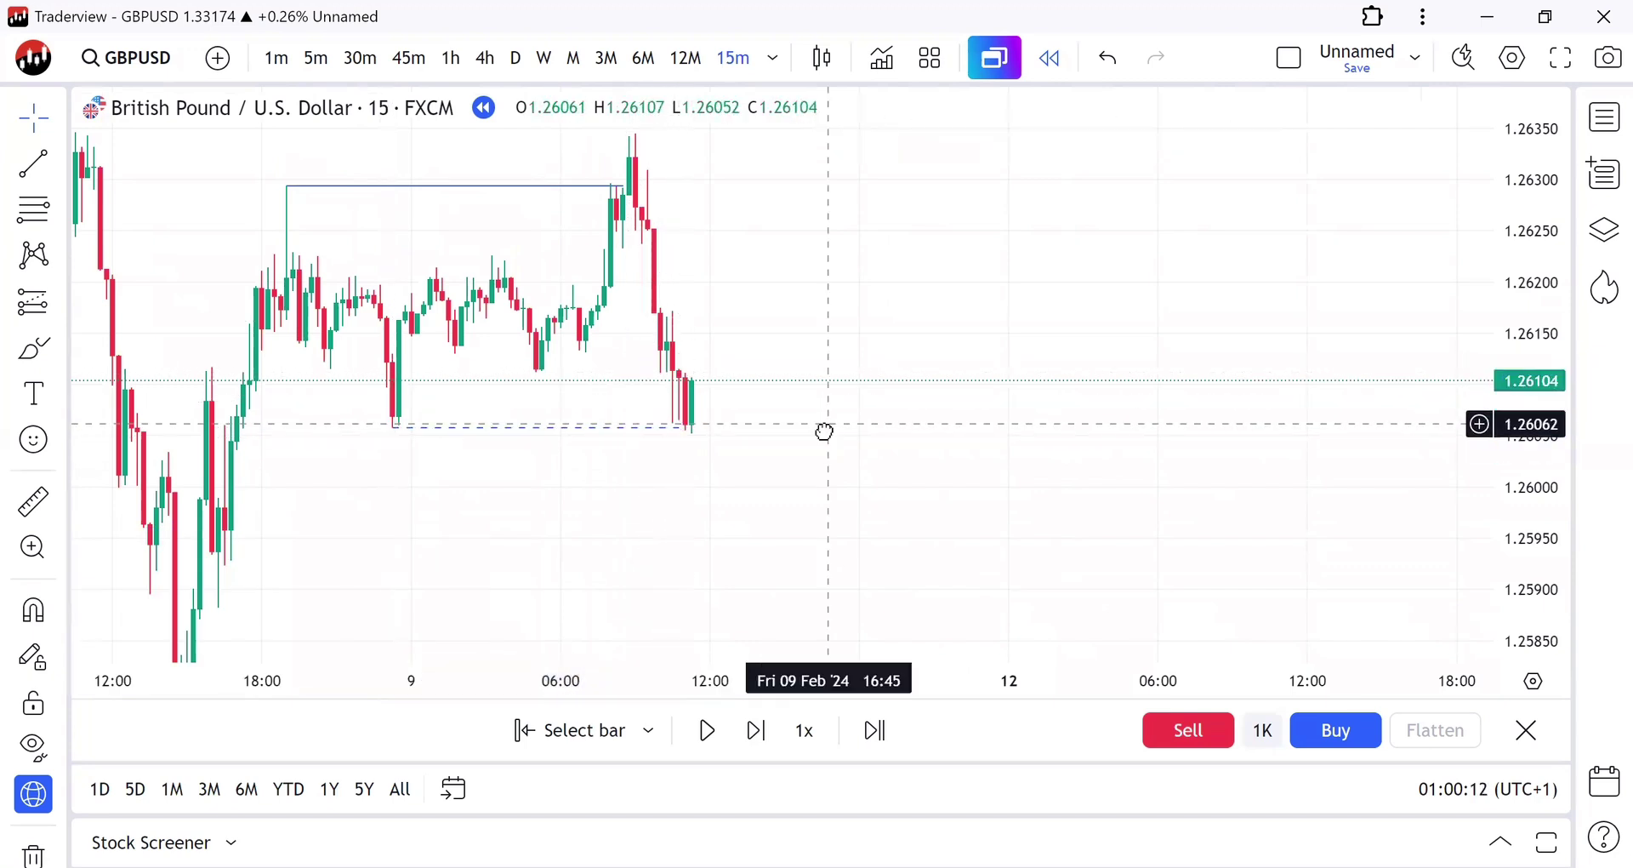
Step: Advance the 15-minute bar replay candle by candle to about 15:15 on 9 Feb
{"action": "left_click_drag", "start_coordinate": [583, 477], "coordinate": [606, 482]}
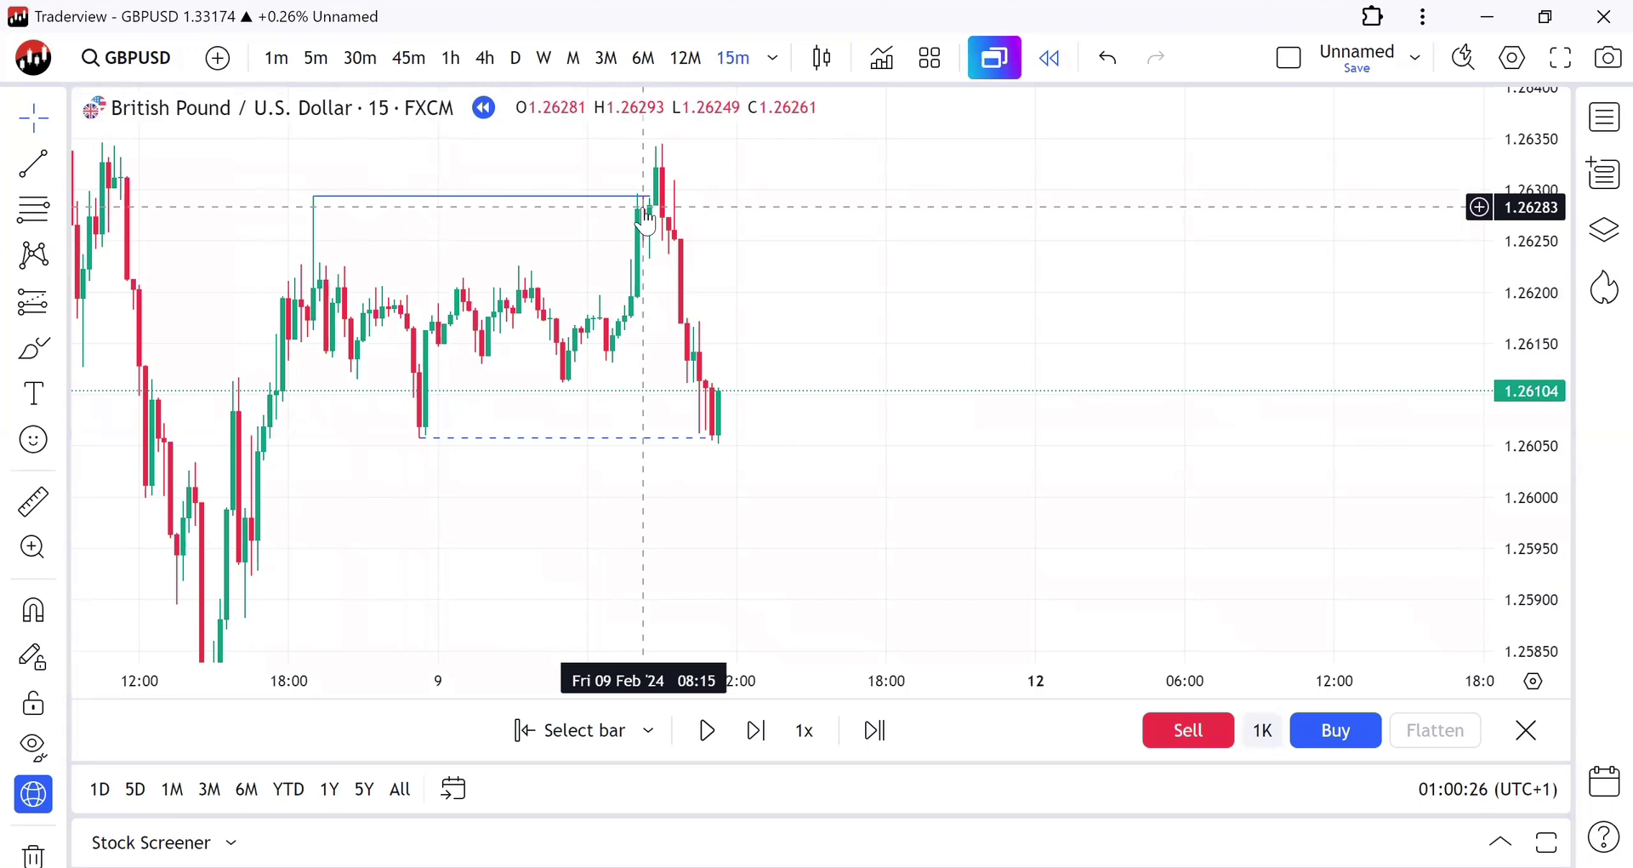
{"action": "left_click_drag", "start_coordinate": [805, 453], "coordinate": [776, 521]}
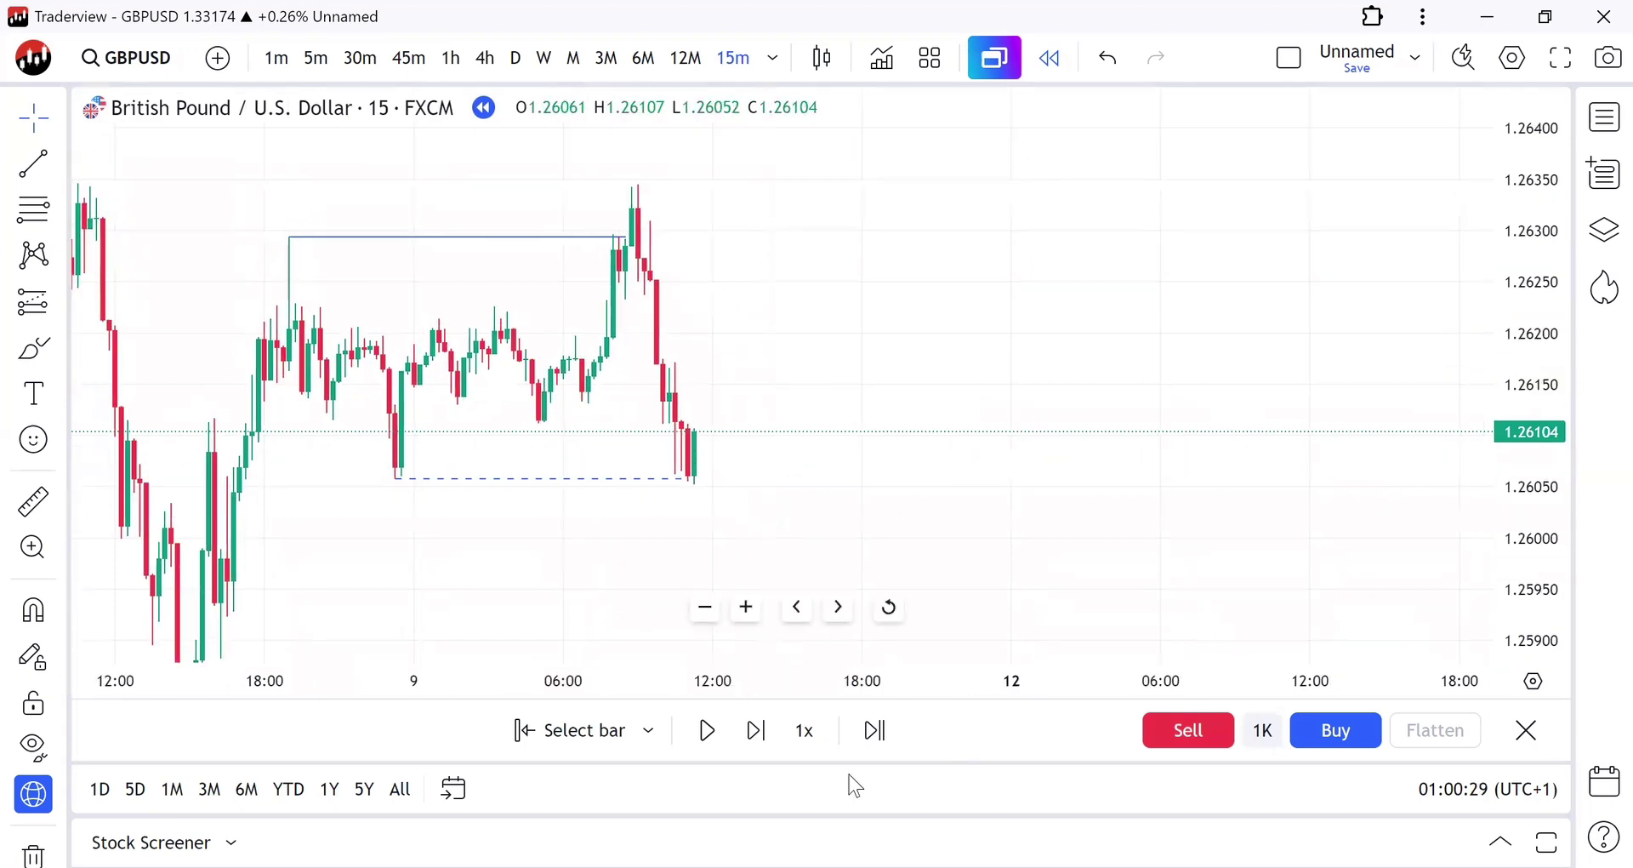
{"action": "left_click", "coordinate": [756, 730]}
{"action": "left_click", "coordinate": [757, 730]}
{"action": "left_click", "coordinate": [756, 730]}
{"action": "left_click", "coordinate": [756, 730]}
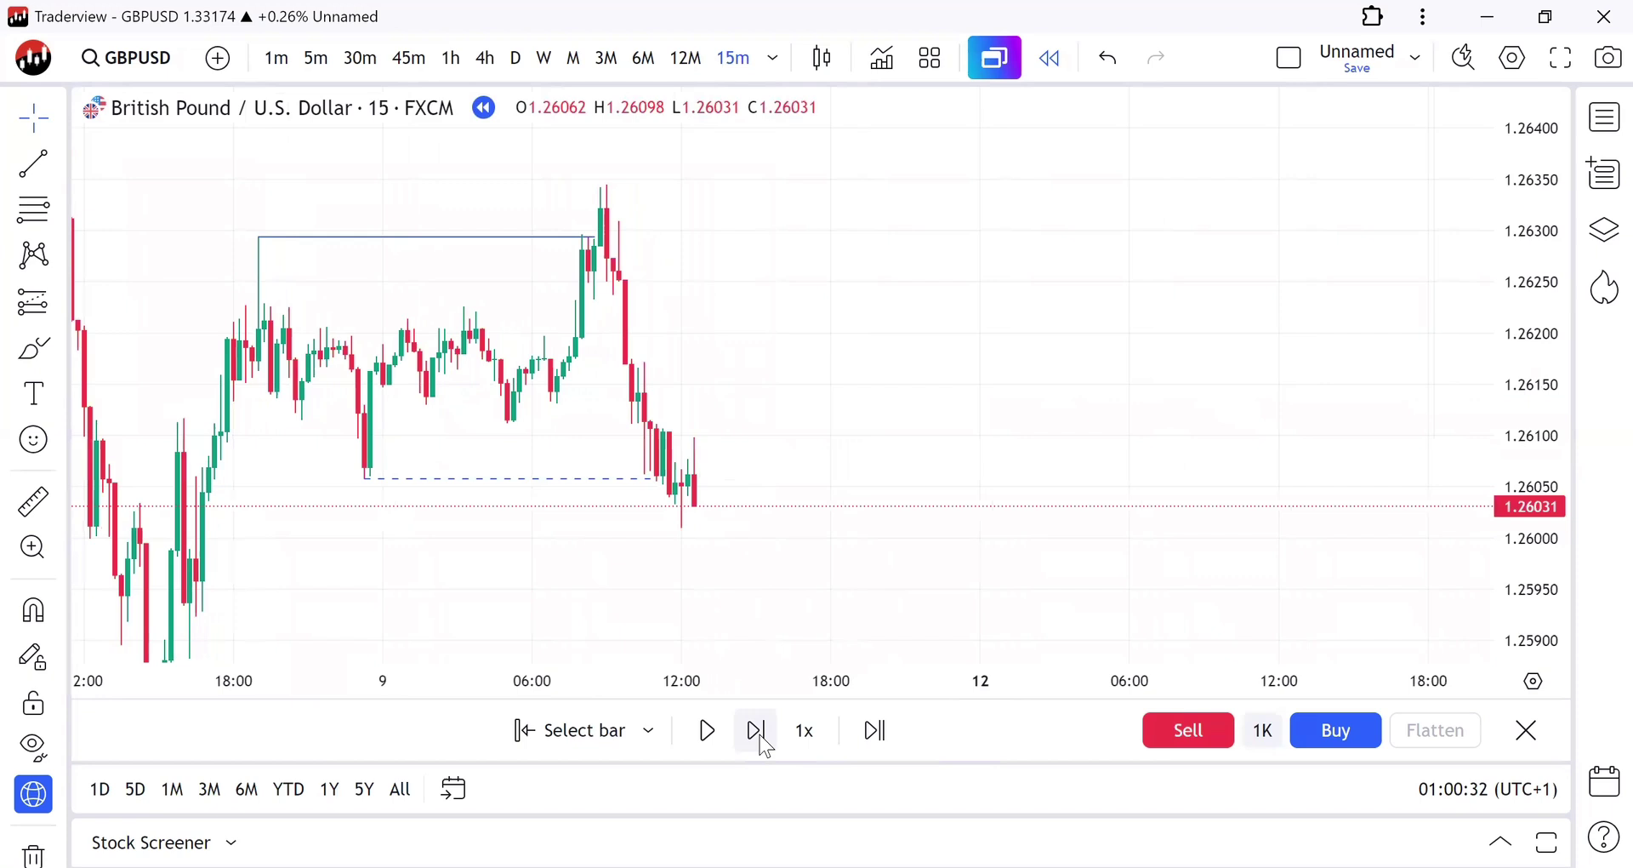
{"action": "left_click", "coordinate": [757, 730]}
{"action": "left_click", "coordinate": [756, 730]}
{"action": "left_click", "coordinate": [757, 730]}
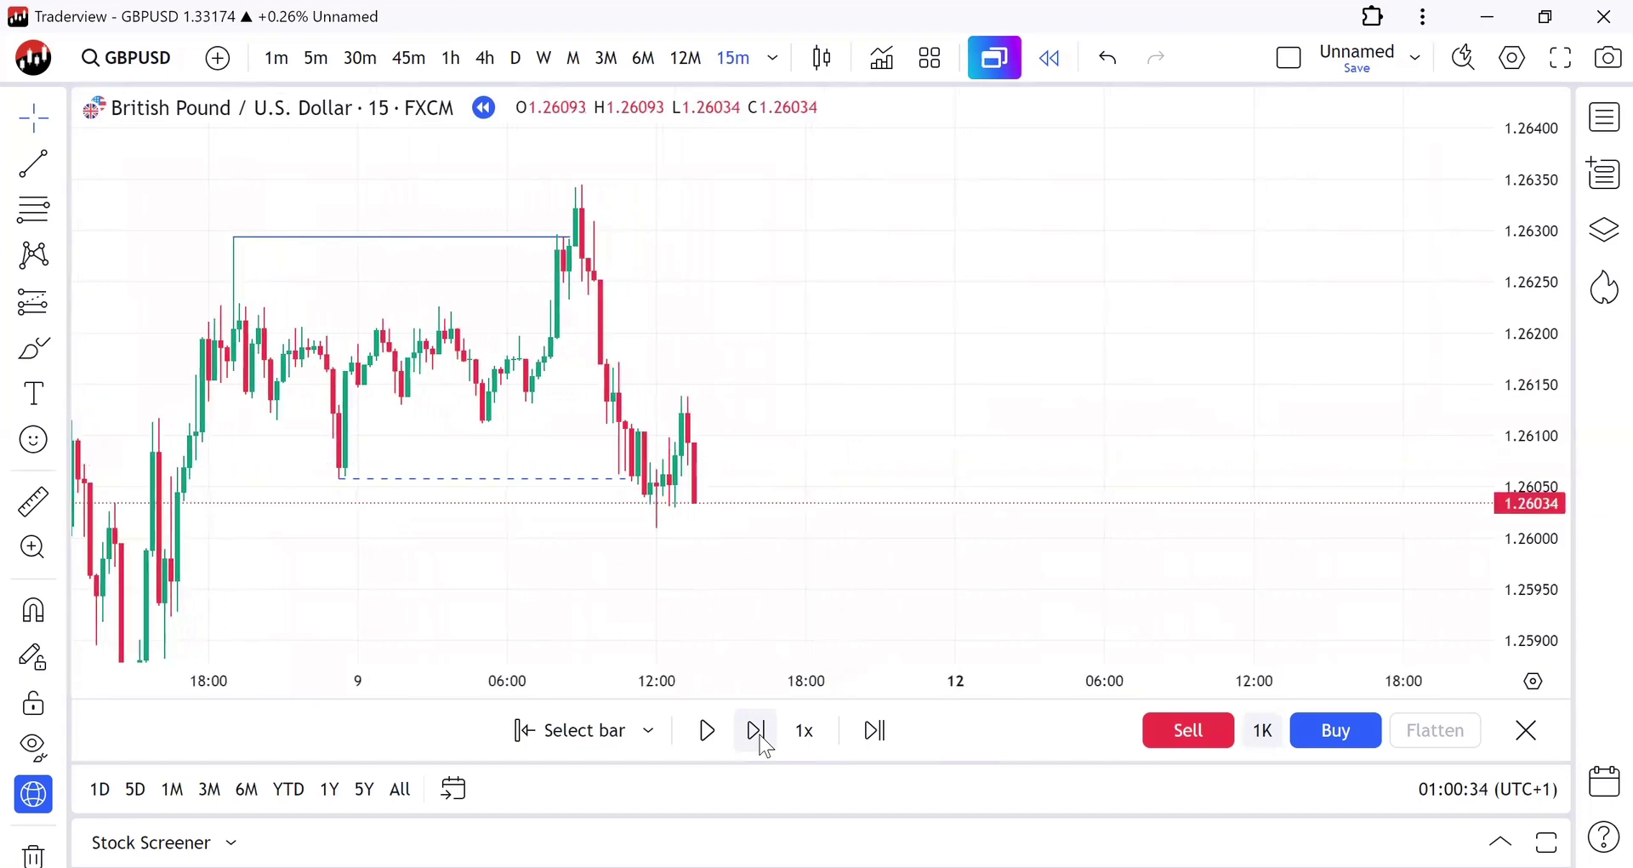
{"action": "left_click", "coordinate": [756, 730]}
{"action": "left_click", "coordinate": [756, 730]}
{"action": "left_click", "coordinate": [756, 730]}
{"action": "left_click", "coordinate": [756, 730]}
{"action": "left_click", "coordinate": [757, 730]}
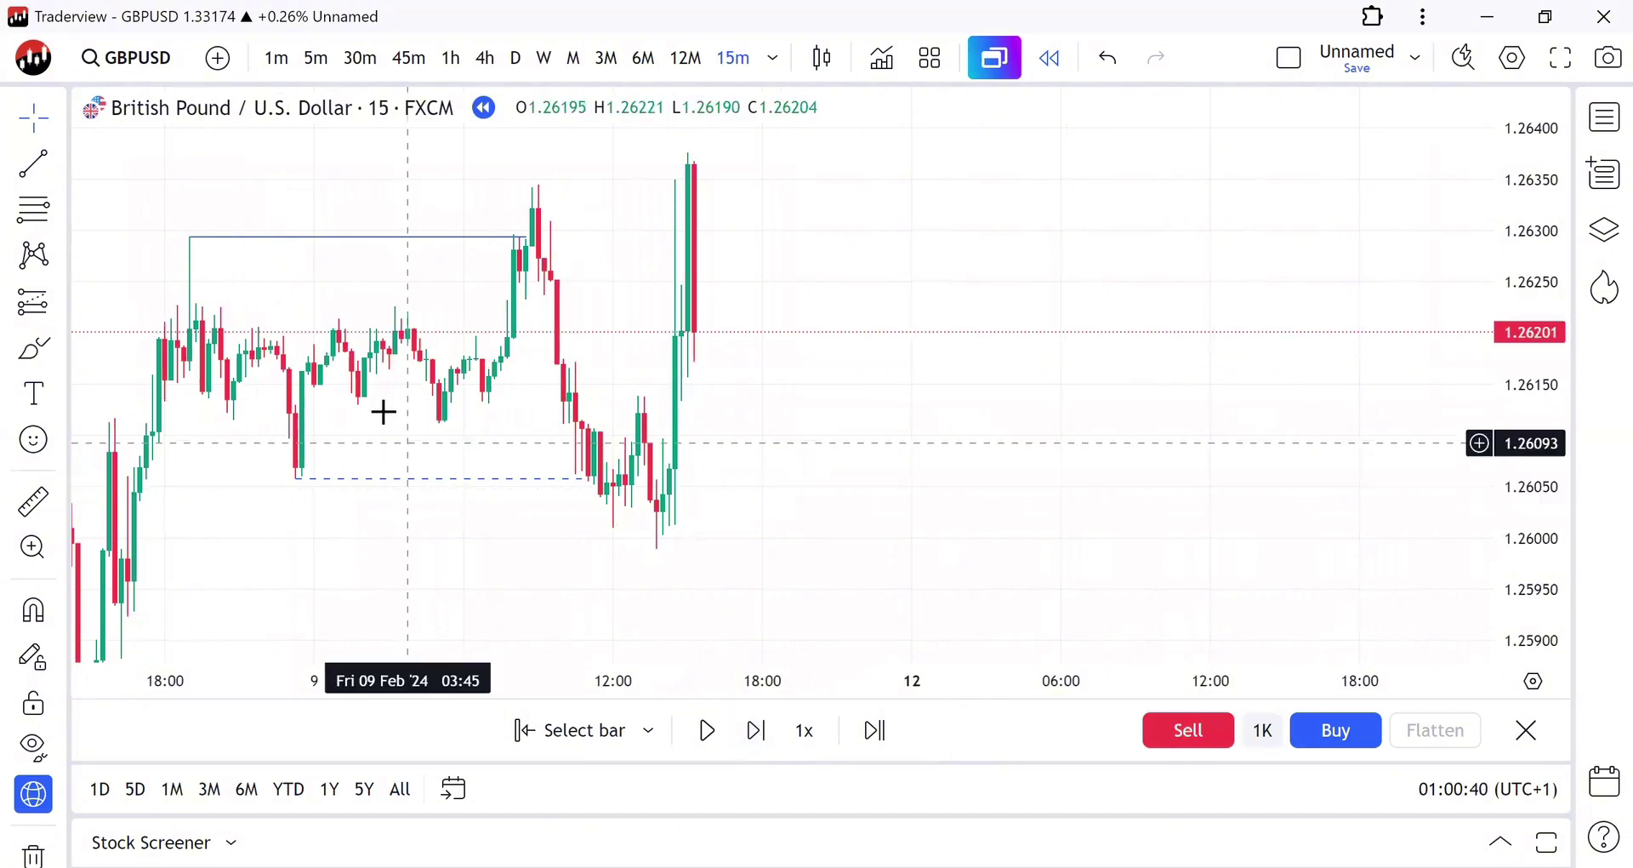
Step: Copy the solid upper line to the 9 Feb 09:00 high at 1.26345 and end it at the 15:00 candle
{"action": "left_click_drag", "start_coordinate": [361, 251], "coordinate": [715, 201]}
{"action": "mouse_move", "coordinate": [514, 186]}
{"action": "left_mouse_down"}
{"action": "mouse_move", "coordinate": [540, 238]}
{"action": "mouse_move", "coordinate": [539, 185]}
{"action": "left_mouse_up"}
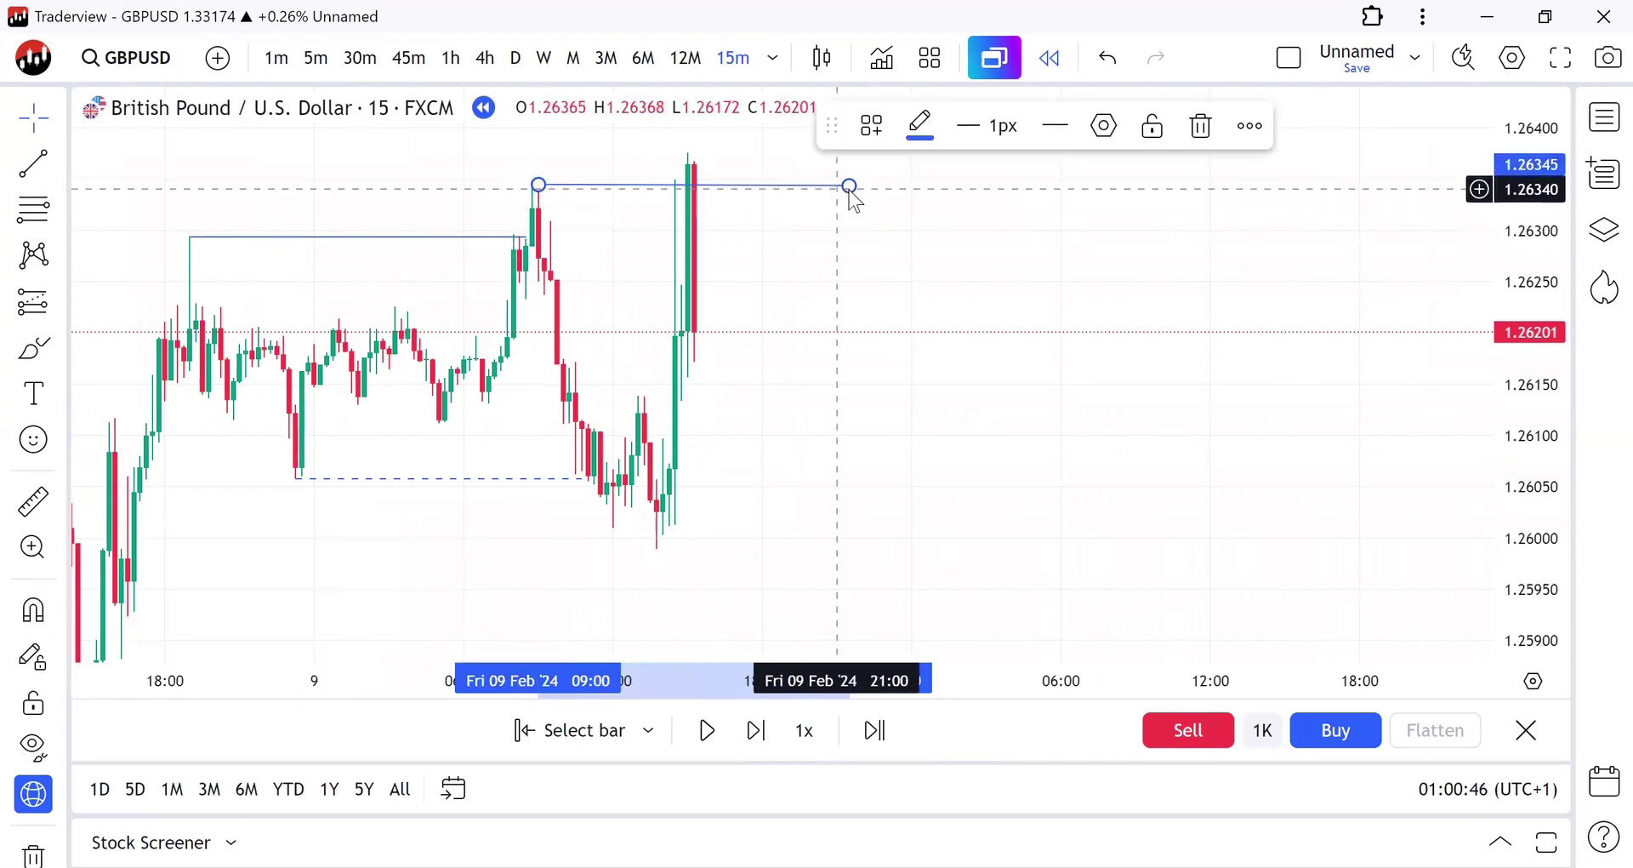
{"action": "left_click_drag", "start_coordinate": [849, 185], "coordinate": [689, 190]}
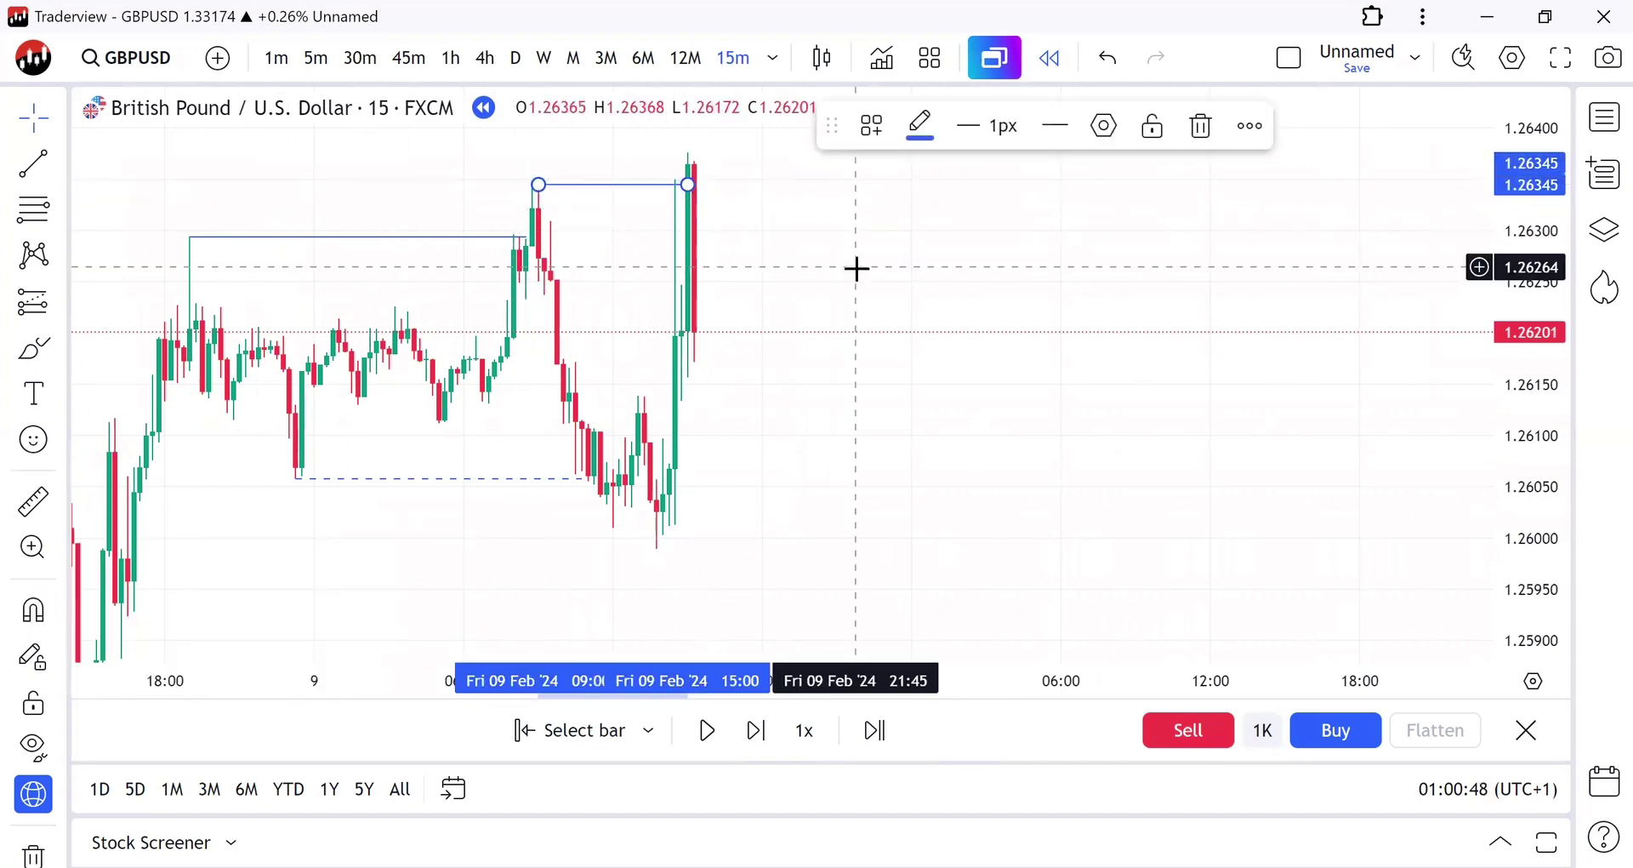
Step: Draw a dashed horizontal trend line at 1.26134 from the 9 Feb 14:45 candle to about 02:45 on 12 Feb
{"action": "left_click_drag", "start_coordinate": [855, 282], "coordinate": [845, 312]}
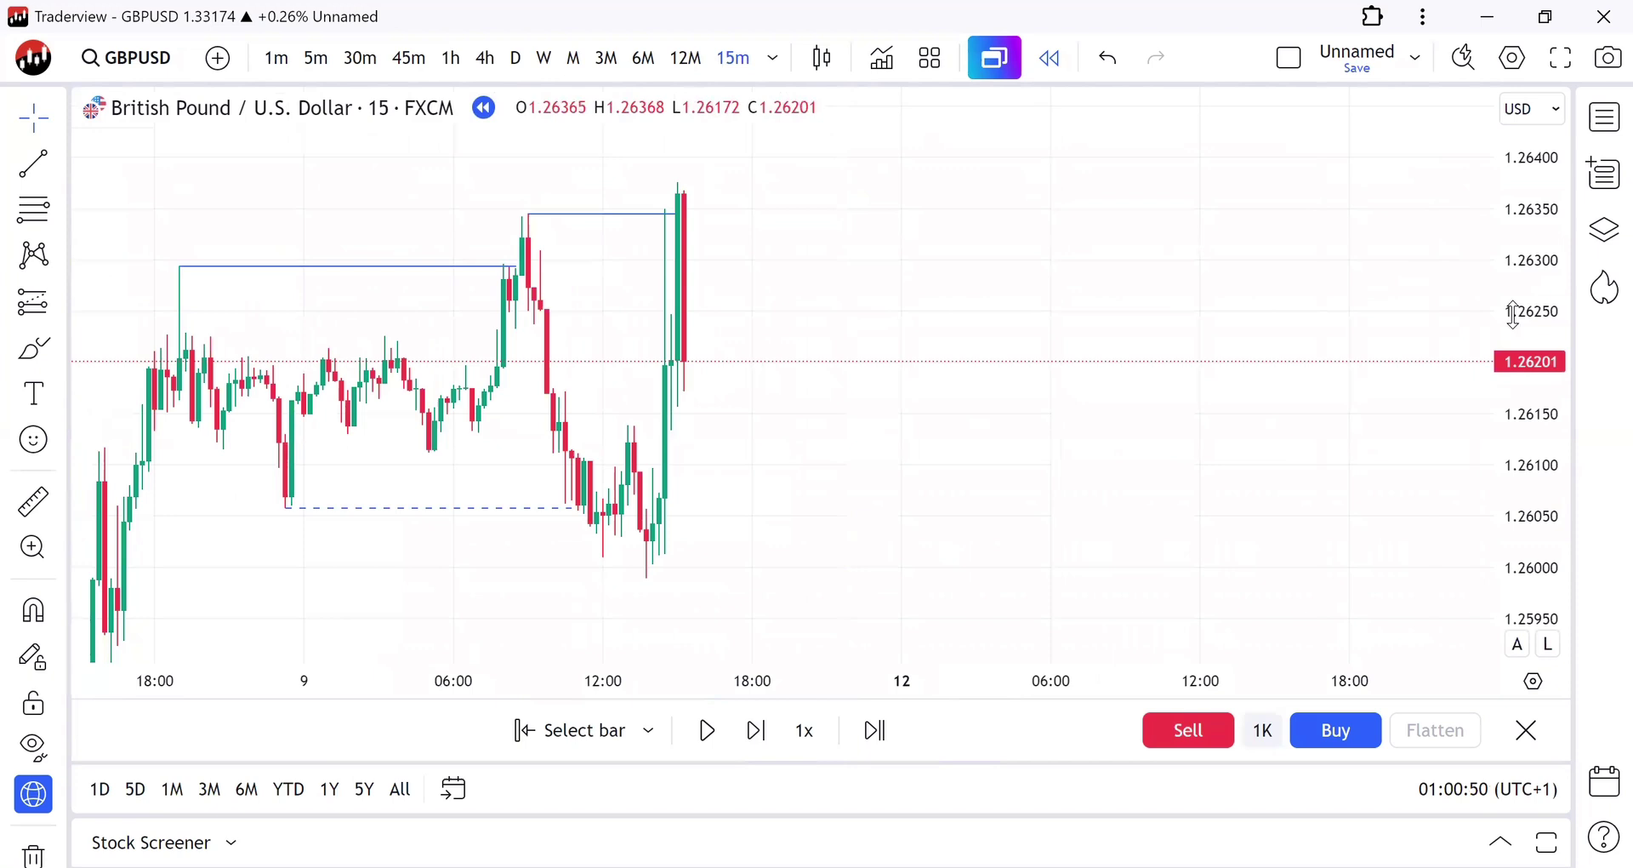
{"action": "left_click_drag", "start_coordinate": [1513, 314], "coordinate": [1521, 408]}
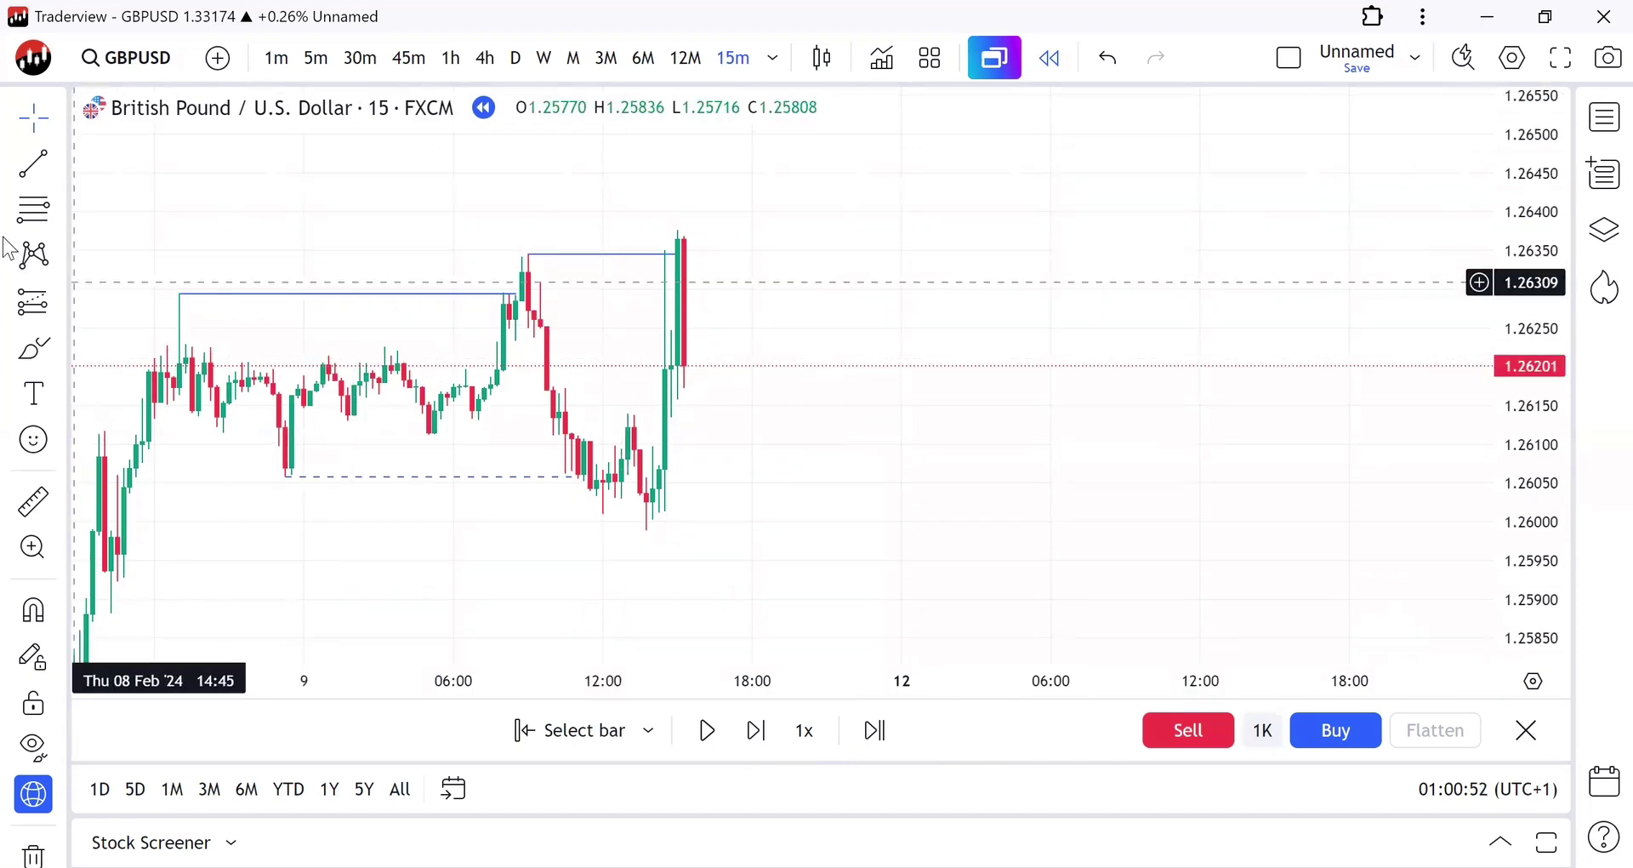
{"action": "left_click", "coordinate": [668, 425]}
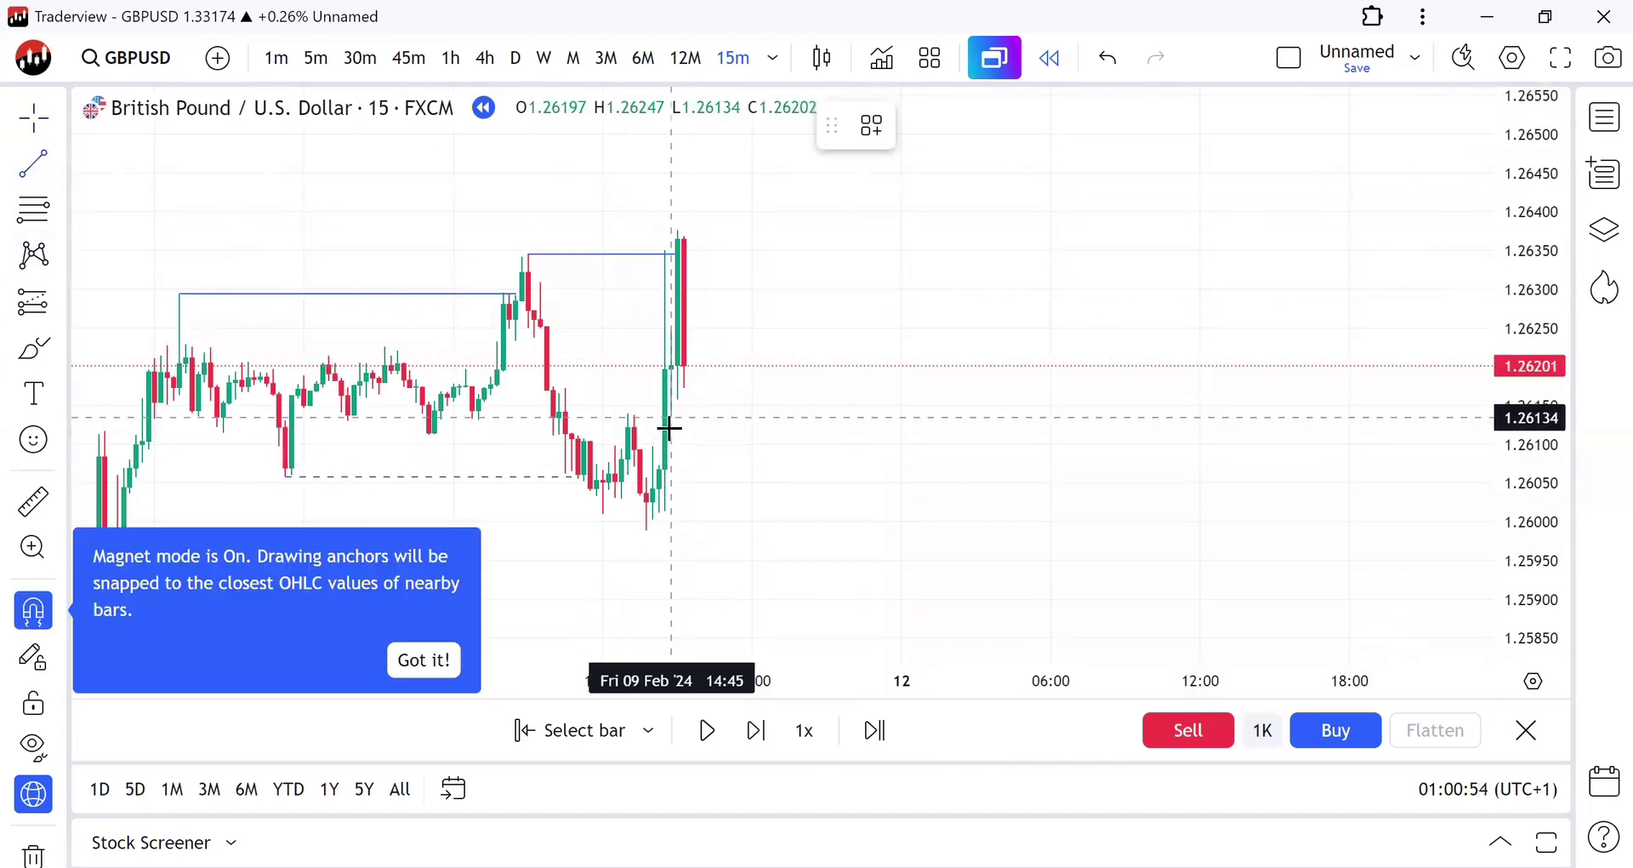
{"action": "left_click", "coordinate": [969, 430]}
{"action": "left_click", "coordinate": [893, 536]}
Step: Draw a rectangle zone between 1.25989 and 1.26097, spanning 9 Feb 14:00 to 12 Feb 08:00
{"action": "left_click_drag", "start_coordinate": [893, 536], "coordinate": [535, 517]}
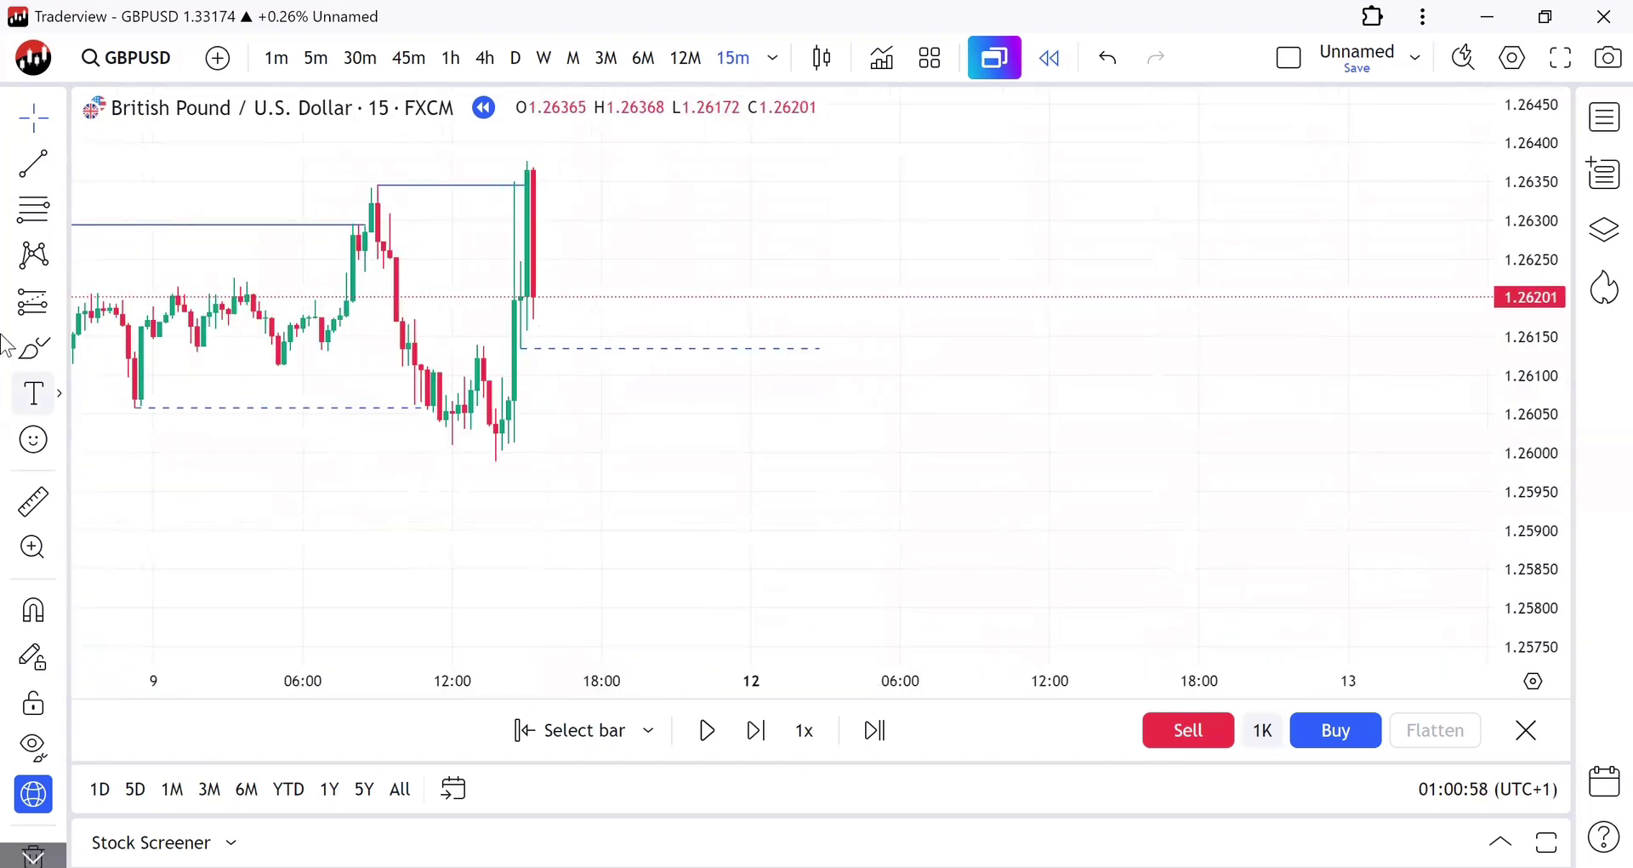
{"action": "left_click", "coordinate": [25, 357]}
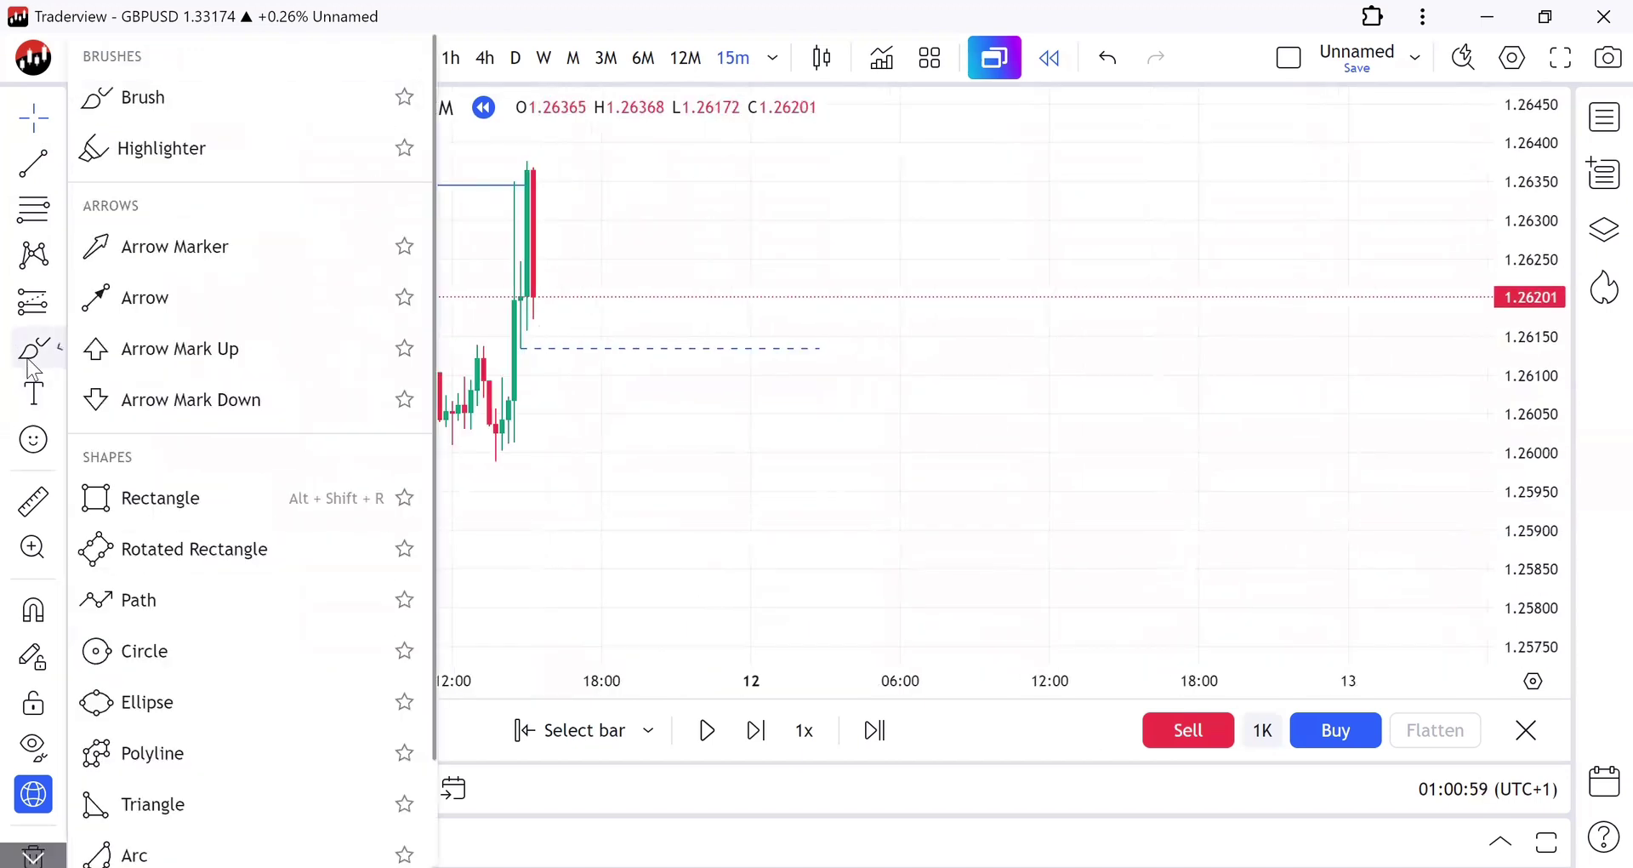
{"action": "left_click", "coordinate": [122, 482]}
{"action": "left_click", "coordinate": [492, 473]}
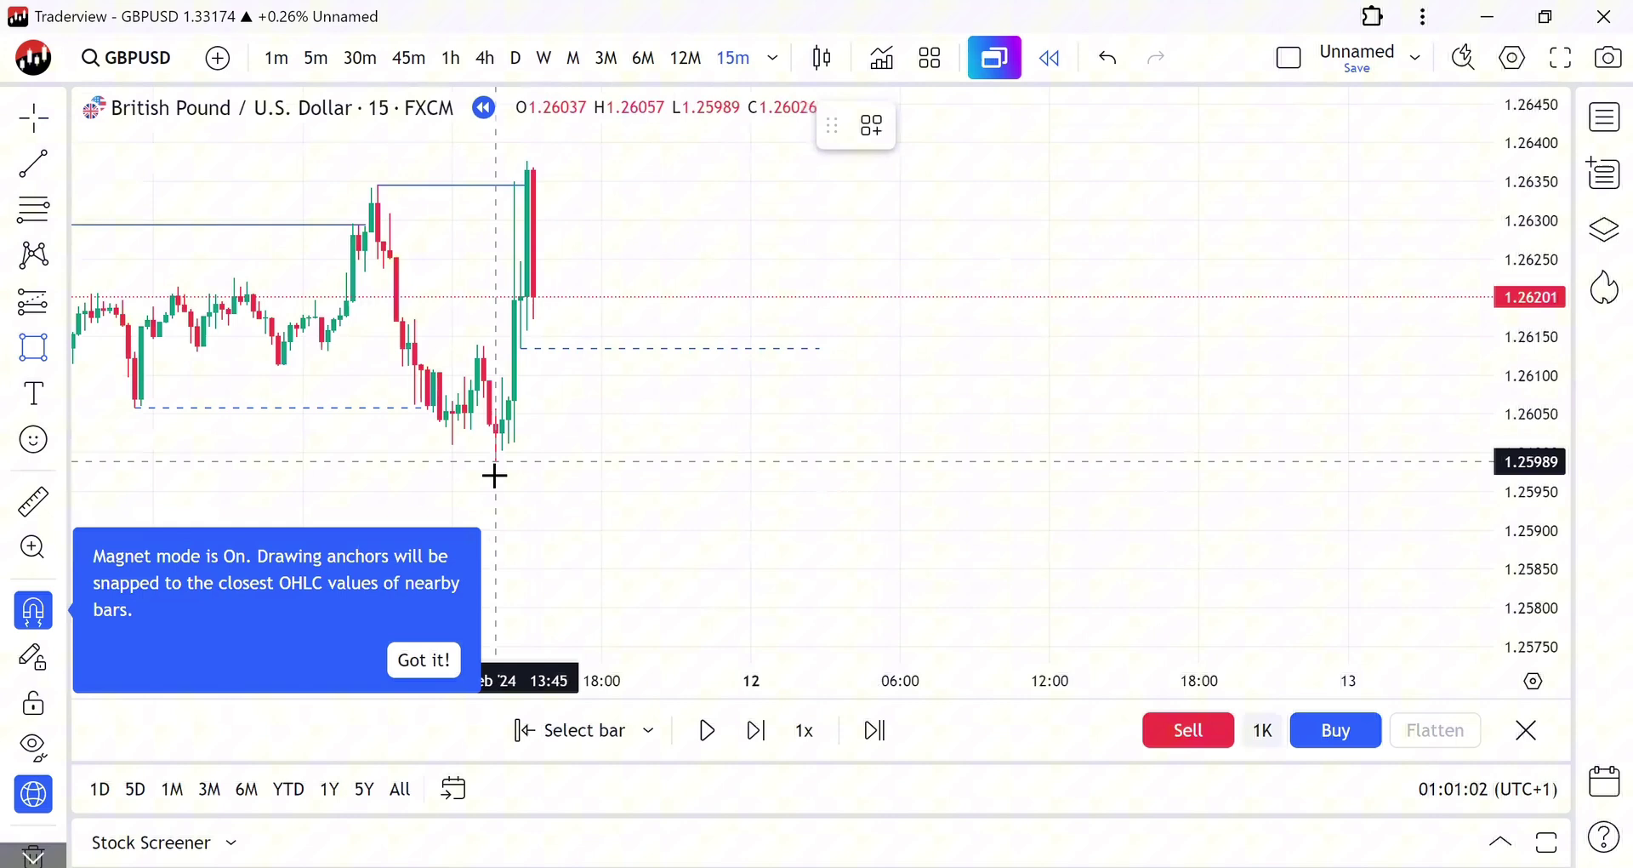
{"action": "left_click", "coordinate": [501, 383]}
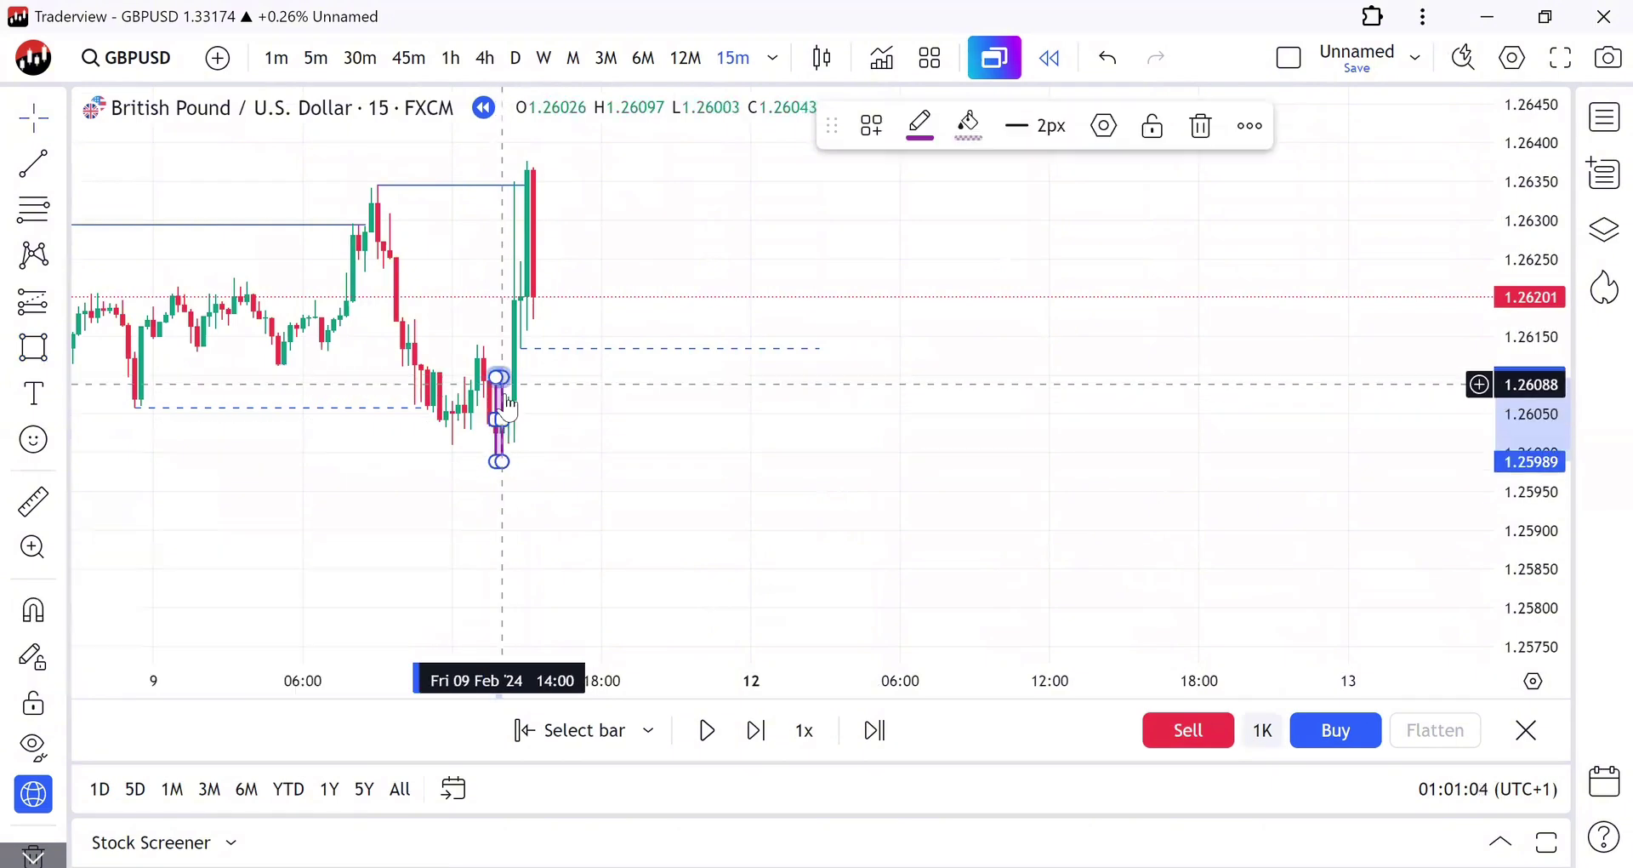
{"action": "left_click_drag", "start_coordinate": [851, 403], "coordinate": [950, 419]}
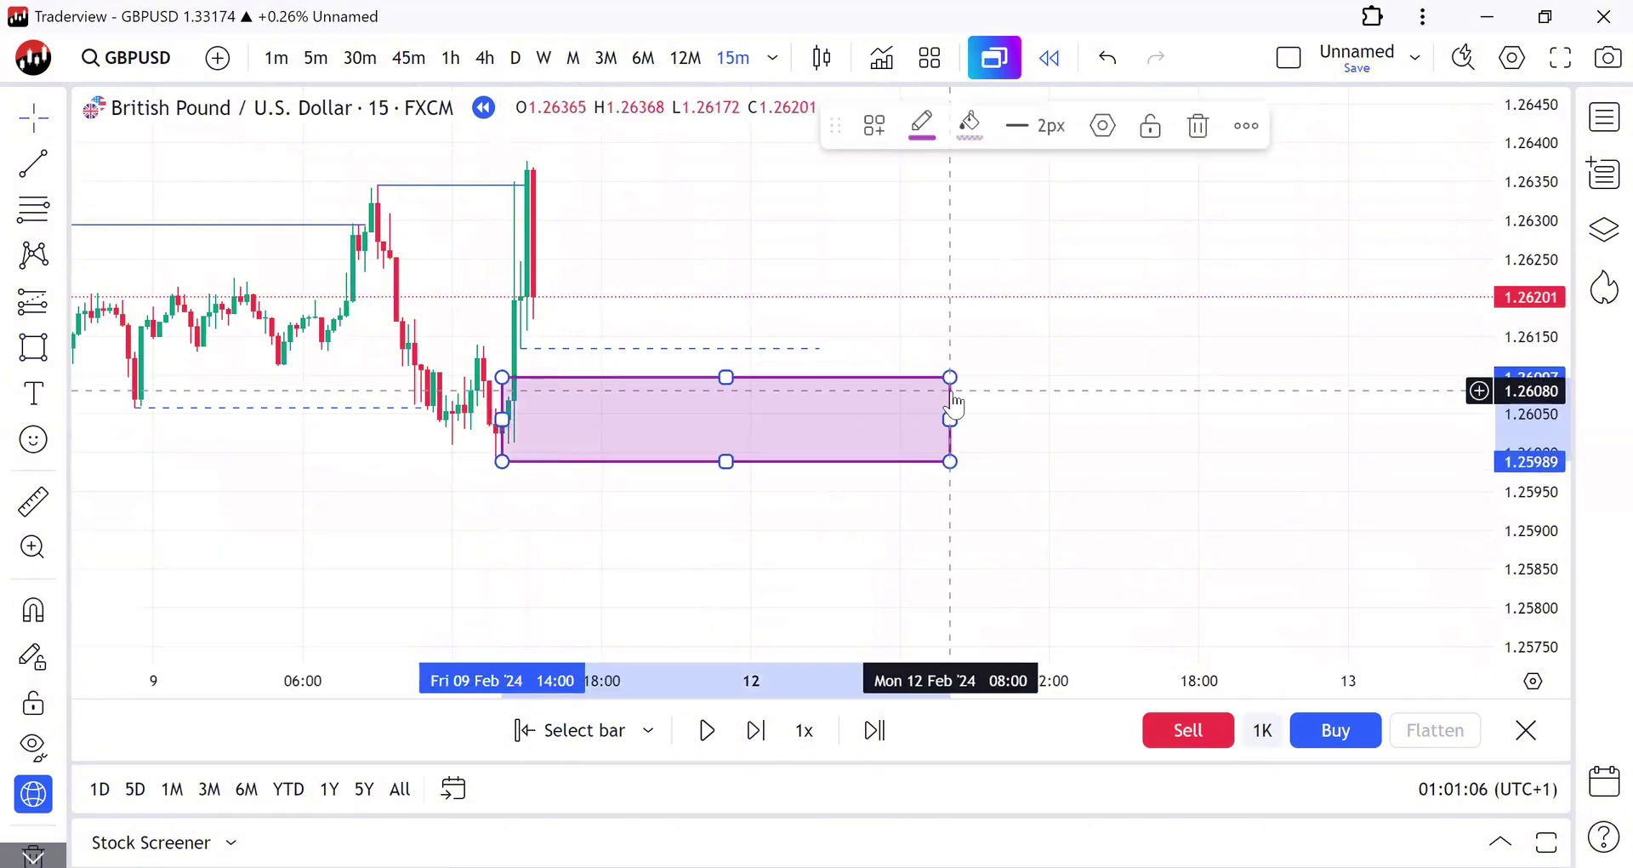
Step: Set the rectangle zone's border to 1px and white
{"action": "left_click", "coordinate": [1052, 136]}
{"action": "left_click", "coordinate": [1055, 171]}
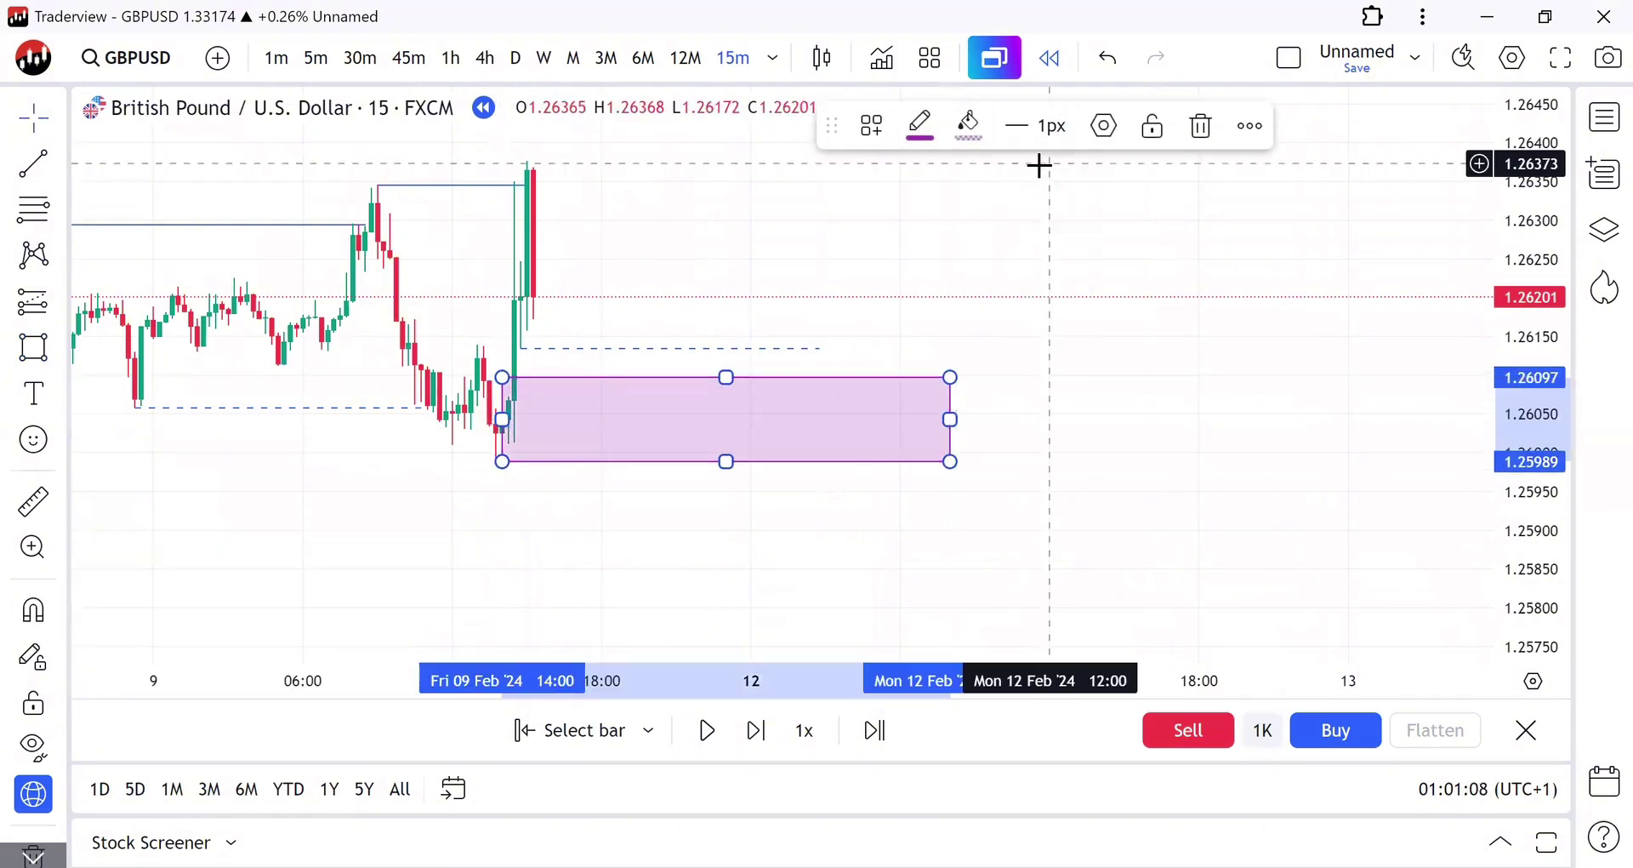
{"action": "left_click", "coordinate": [969, 126]}
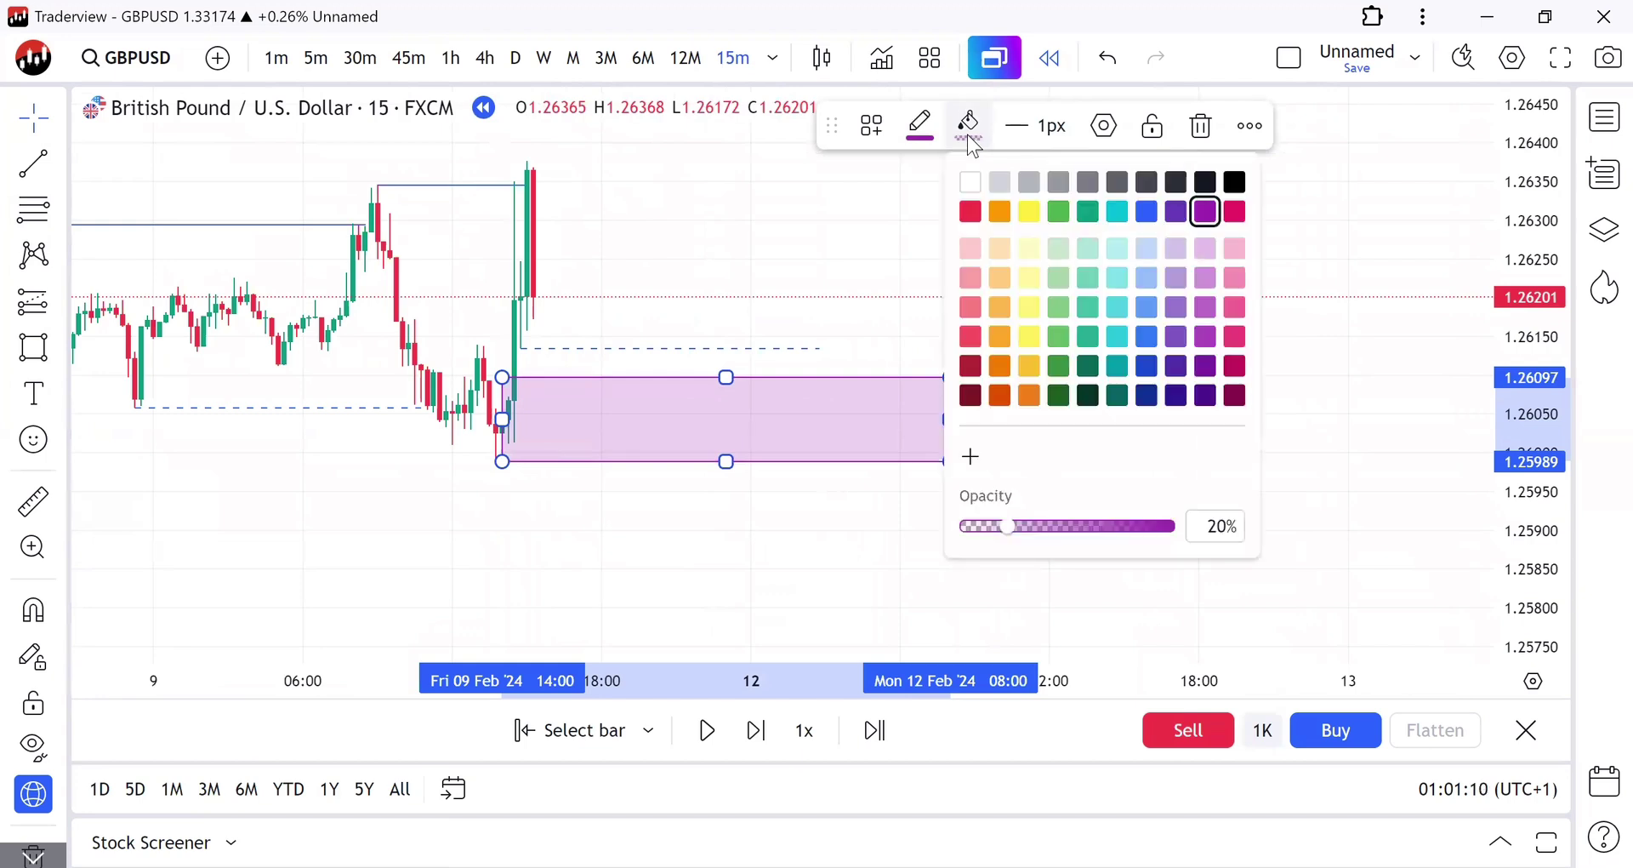
{"action": "left_click", "coordinate": [919, 136]}
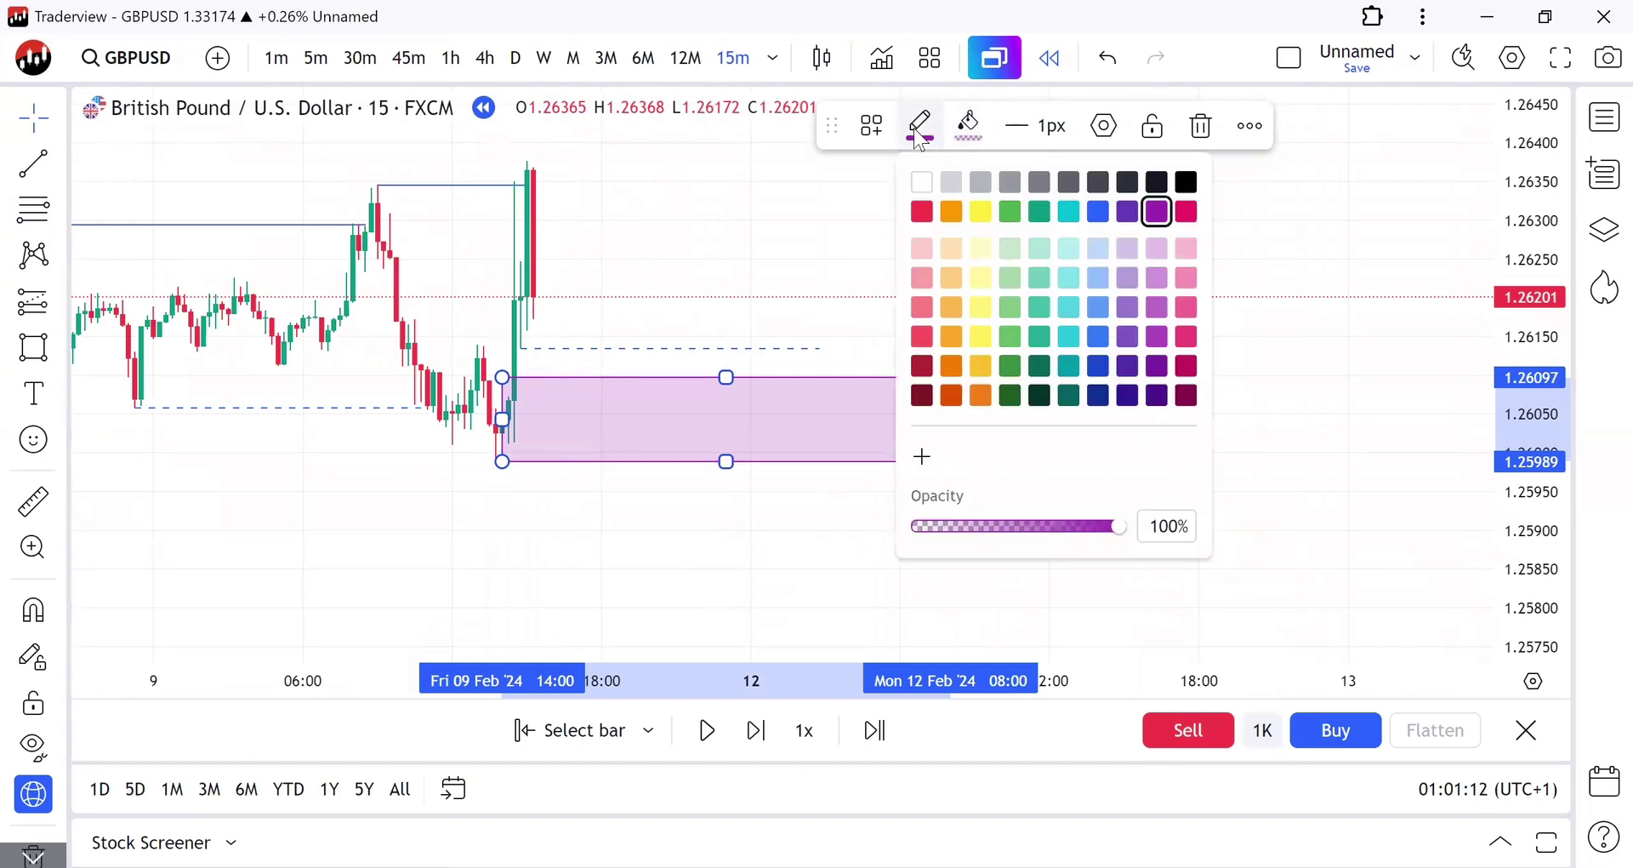
{"action": "left_click", "coordinate": [922, 181]}
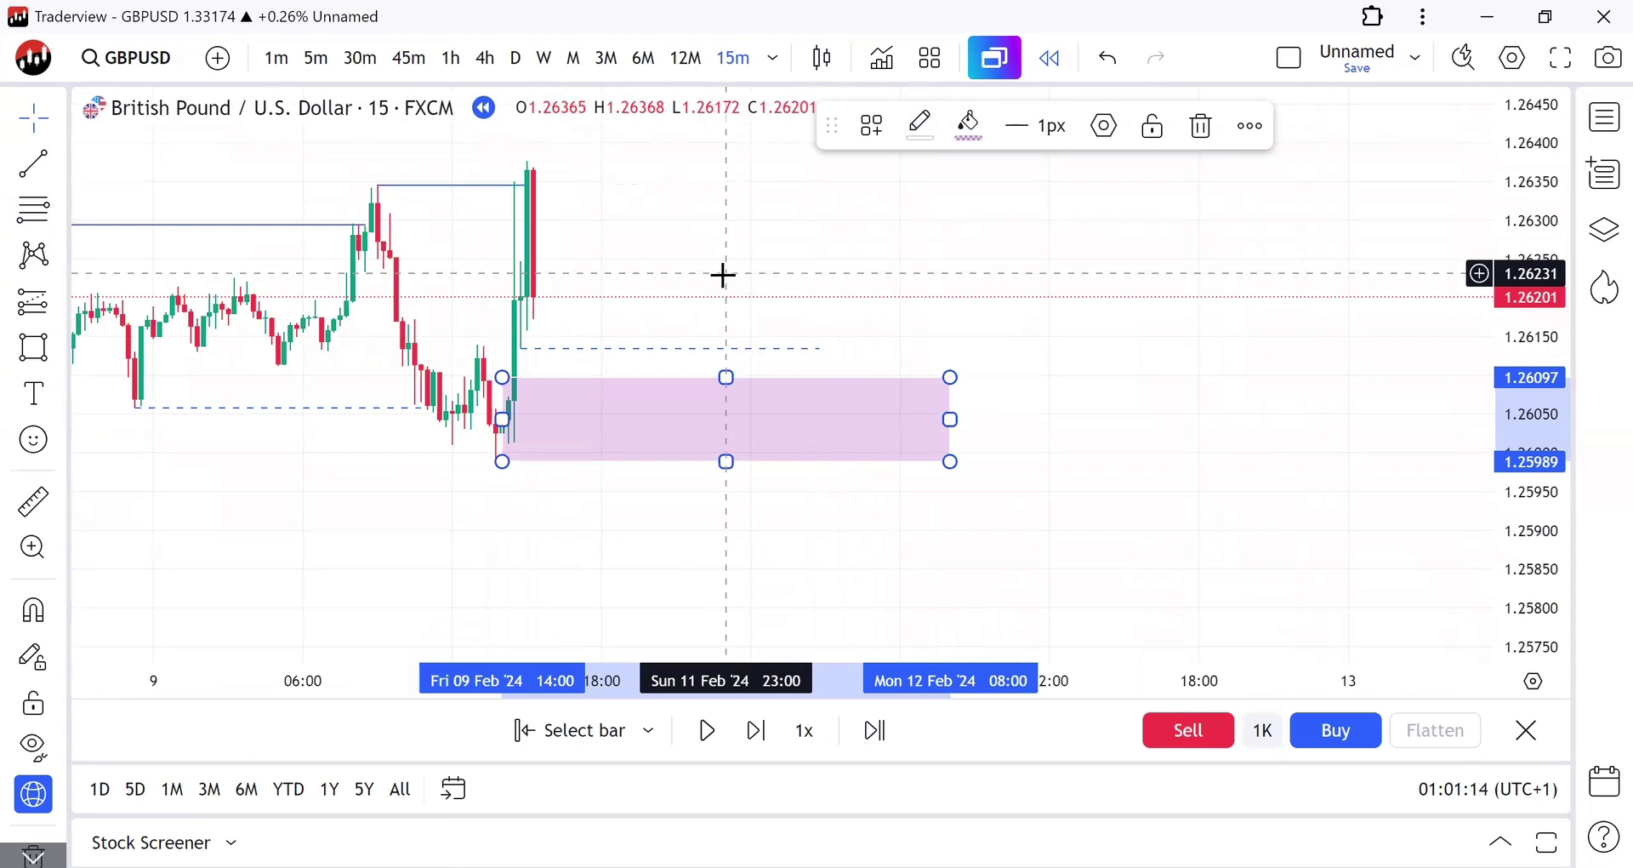
{"action": "left_click", "coordinate": [839, 284]}
Step: Advance the 15-minute bar replay candle by candle to about 02:00 on 12 Feb
{"action": "left_click_drag", "start_coordinate": [890, 314], "coordinate": [886, 364]}
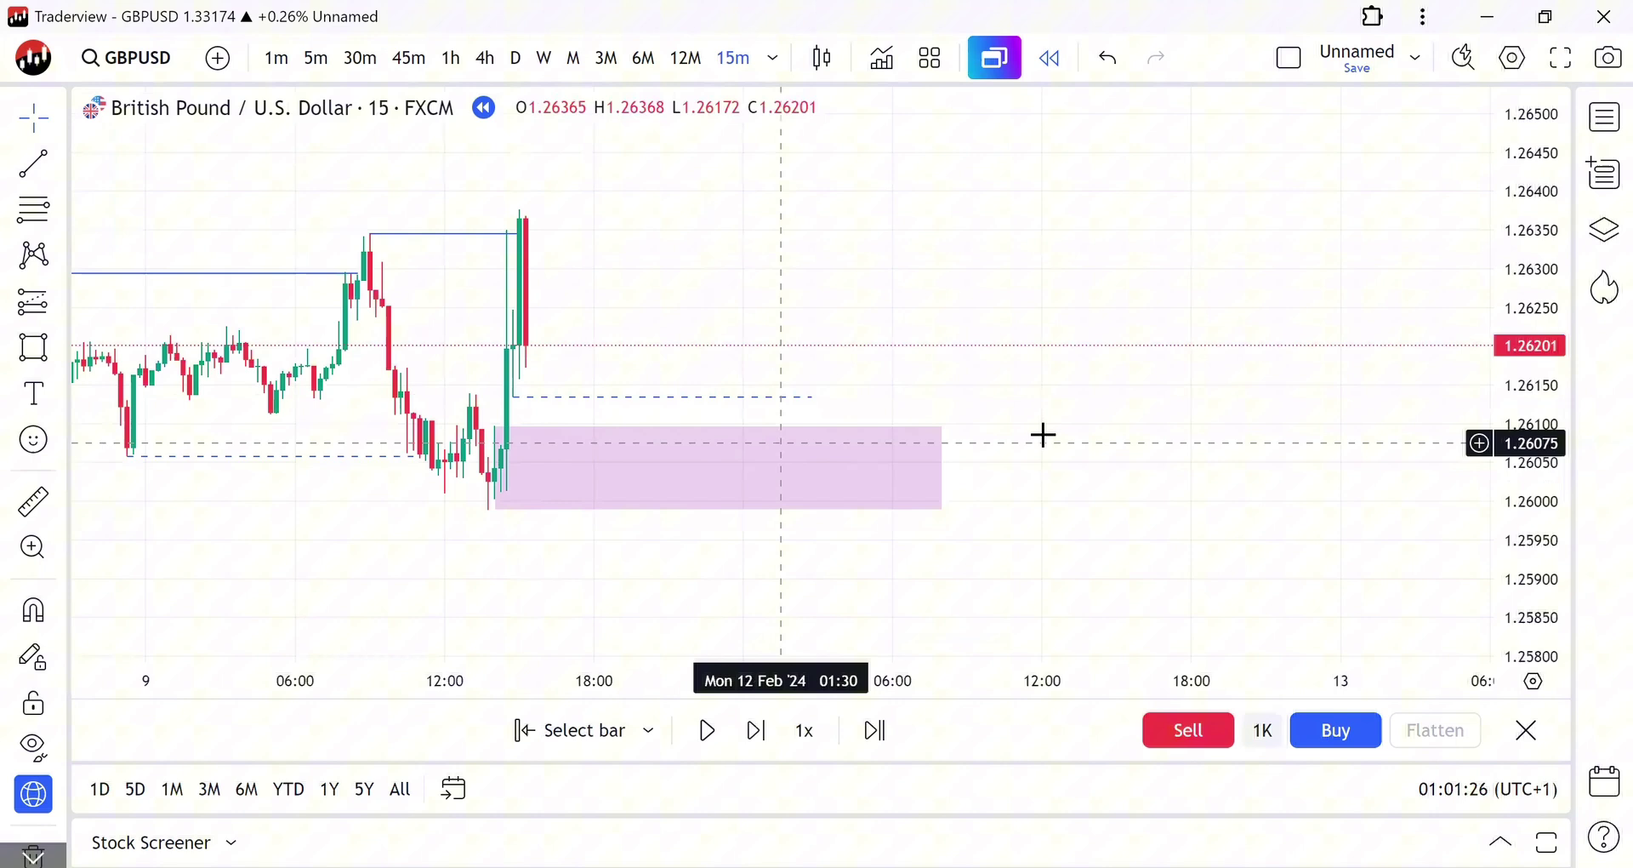
{"action": "left_click_drag", "start_coordinate": [1127, 412], "coordinate": [1059, 489]}
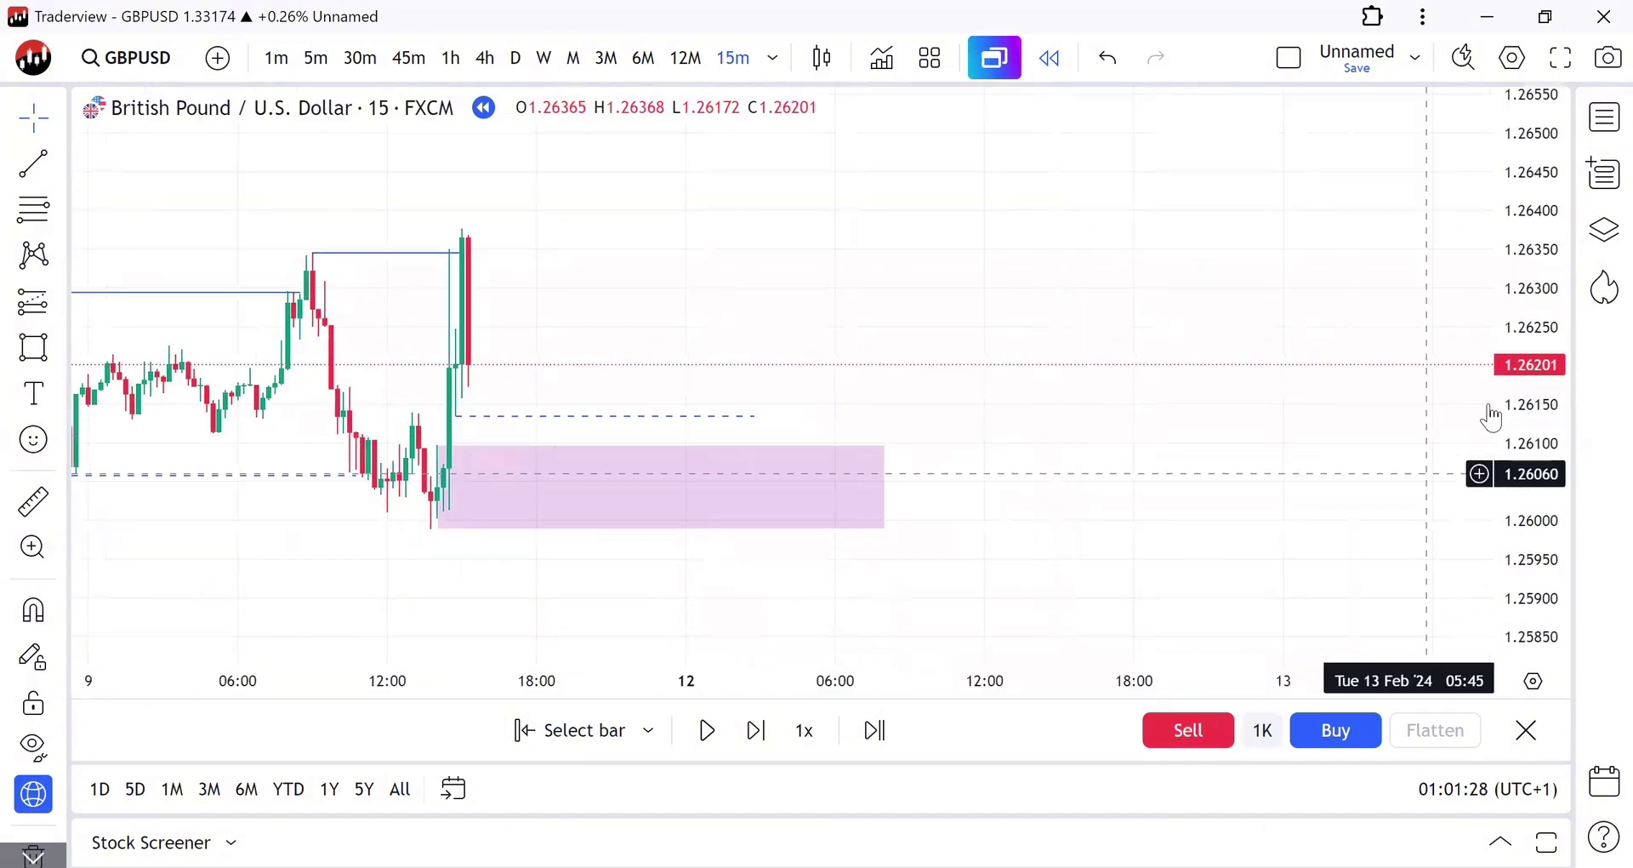
{"action": "left_click_drag", "start_coordinate": [1545, 468], "coordinate": [1541, 502]}
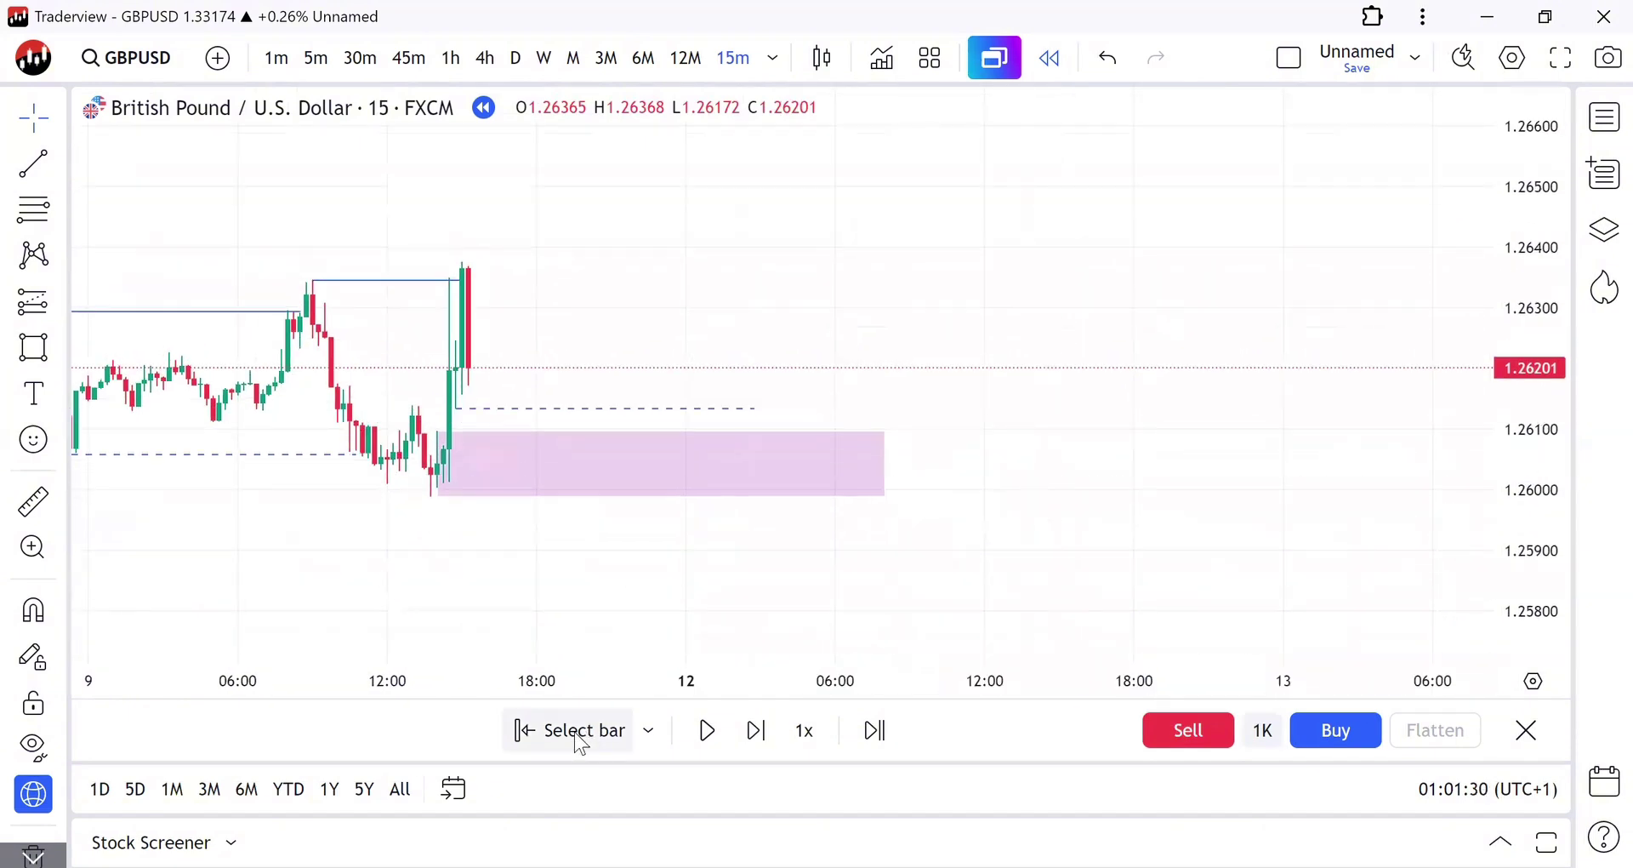
{"action": "left_click_drag", "start_coordinate": [606, 686], "coordinate": [583, 686]}
{"action": "left_click_drag", "start_coordinate": [737, 383], "coordinate": [709, 432]}
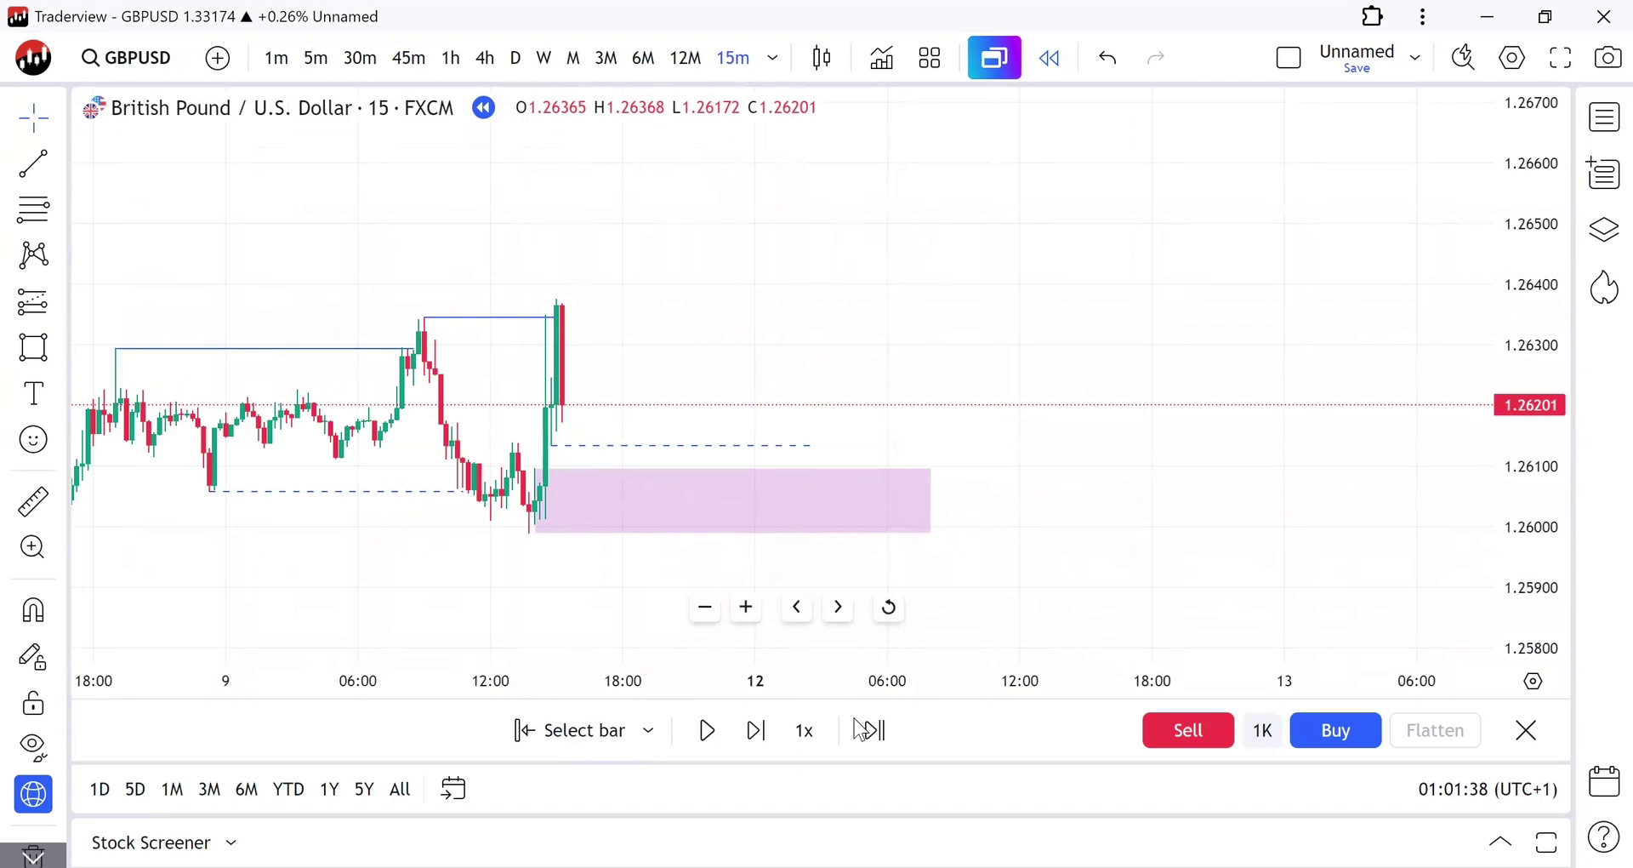
{"action": "left_click", "coordinate": [756, 730]}
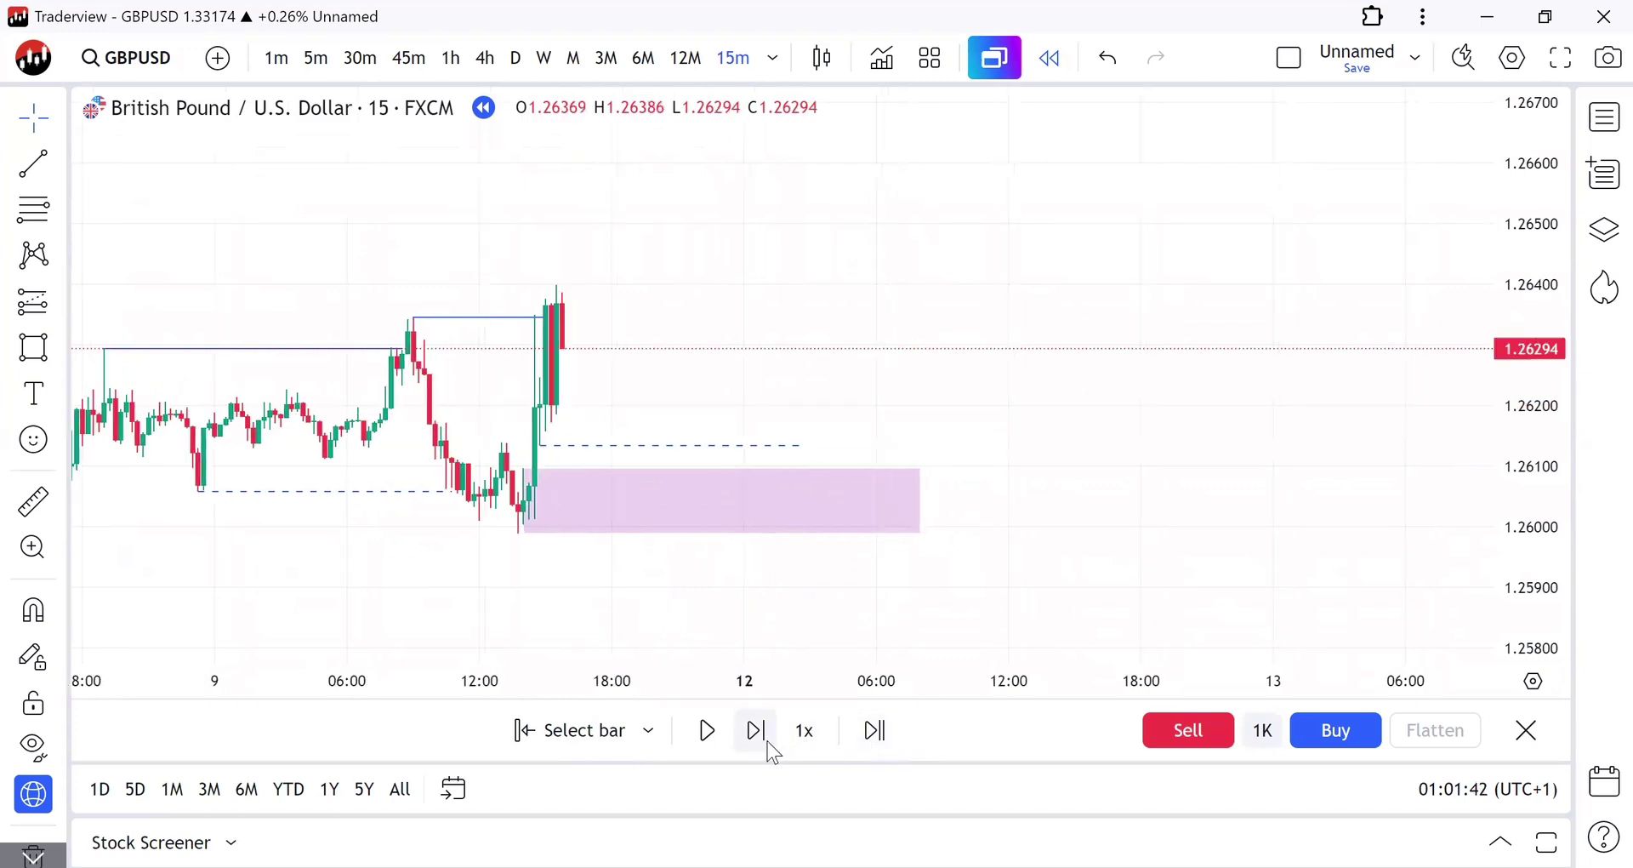
{"action": "left_click", "coordinate": [769, 744]}
{"action": "left_click", "coordinate": [772, 748]}
{"action": "left_click", "coordinate": [772, 749]}
{"action": "left_click", "coordinate": [773, 749]}
{"action": "left_click", "coordinate": [773, 748]}
{"action": "left_click", "coordinate": [772, 749]}
{"action": "left_click", "coordinate": [772, 749]}
{"action": "left_click", "coordinate": [772, 749]}
{"action": "left_click", "coordinate": [772, 748]}
{"action": "left_click", "coordinate": [772, 749]}
{"action": "left_click", "coordinate": [773, 748]}
{"action": "left_click", "coordinate": [772, 748]}
{"action": "left_click", "coordinate": [772, 749]}
{"action": "left_click", "coordinate": [772, 749]}
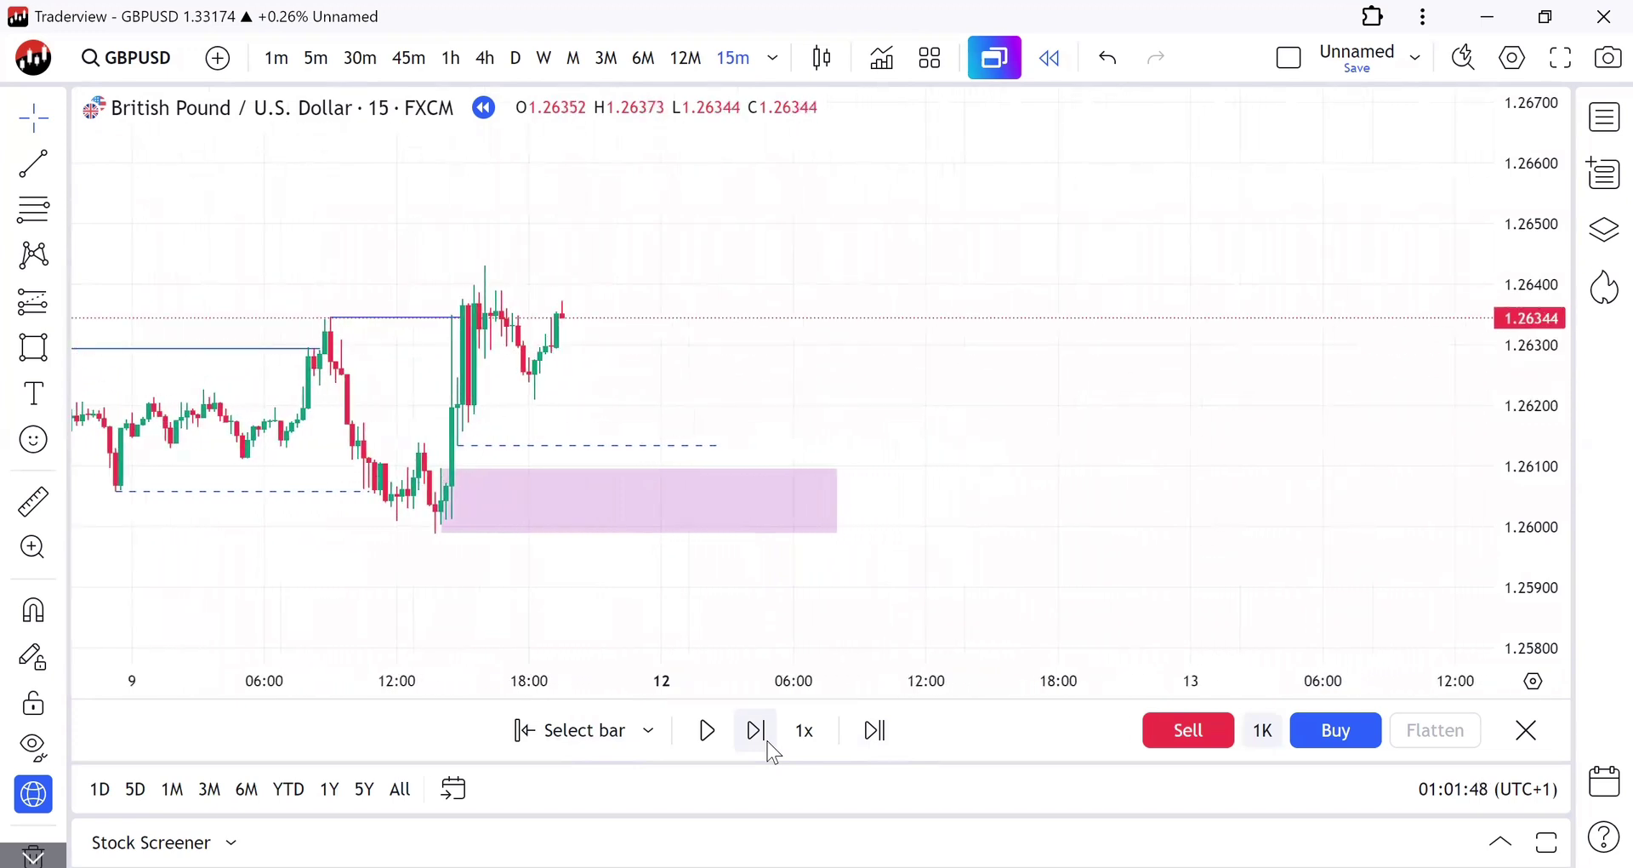
{"action": "left_click", "coordinate": [772, 748]}
{"action": "left_click", "coordinate": [773, 749]}
{"action": "left_click", "coordinate": [772, 749]}
{"action": "left_click", "coordinate": [772, 749]}
{"action": "left_click", "coordinate": [772, 749]}
{"action": "left_click", "coordinate": [772, 748]}
{"action": "left_click", "coordinate": [773, 749]}
{"action": "left_click", "coordinate": [773, 748]}
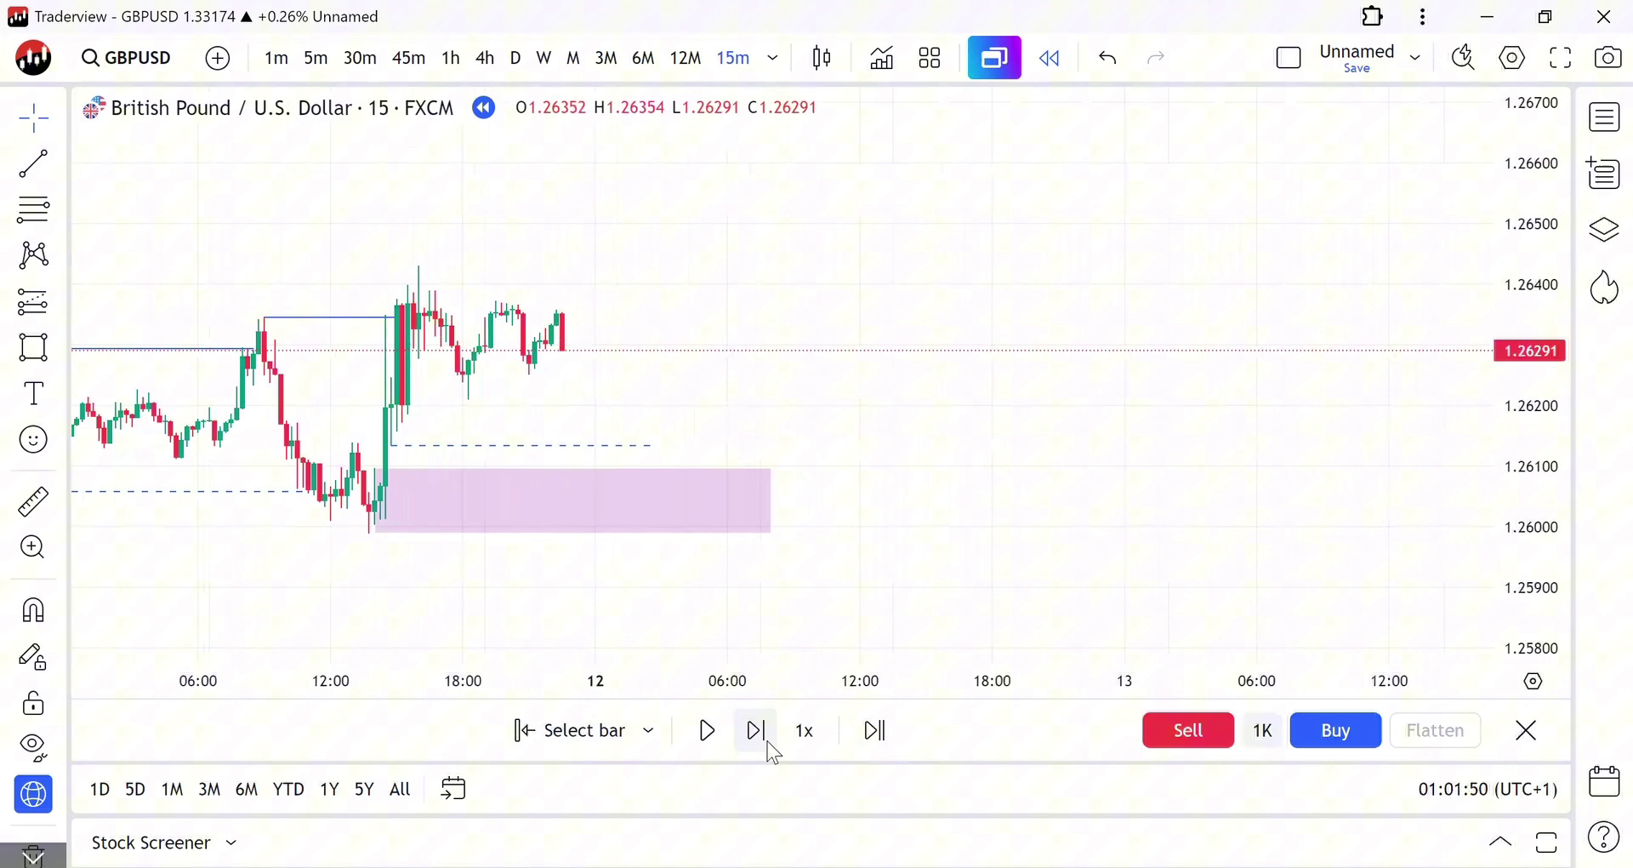
{"action": "left_click", "coordinate": [772, 749]}
{"action": "left_click", "coordinate": [773, 749]}
{"action": "left_click", "coordinate": [773, 748]}
{"action": "left_click", "coordinate": [773, 748]}
{"action": "left_click", "coordinate": [773, 748]}
{"action": "left_click", "coordinate": [772, 749]}
{"action": "left_click", "coordinate": [772, 749]}
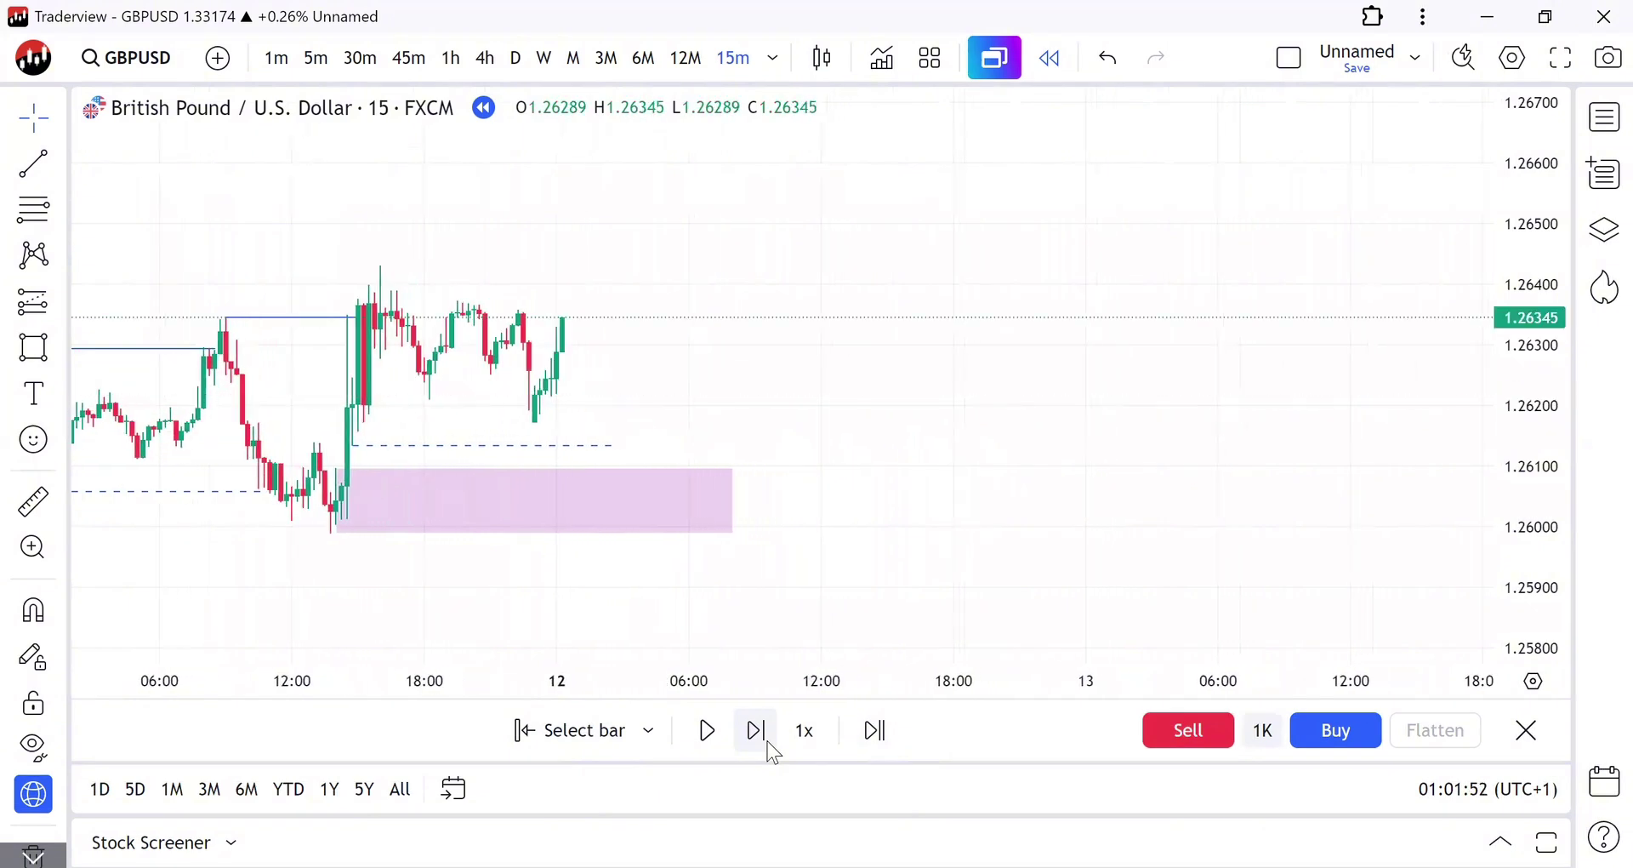
{"action": "left_click", "coordinate": [770, 745]}
{"action": "left_click", "coordinate": [770, 745]}
{"action": "left_click", "coordinate": [770, 745]}
{"action": "left_click", "coordinate": [770, 745]}
{"action": "left_click", "coordinate": [770, 745]}
{"action": "left_click", "coordinate": [770, 745]}
{"action": "left_click", "coordinate": [770, 745]}
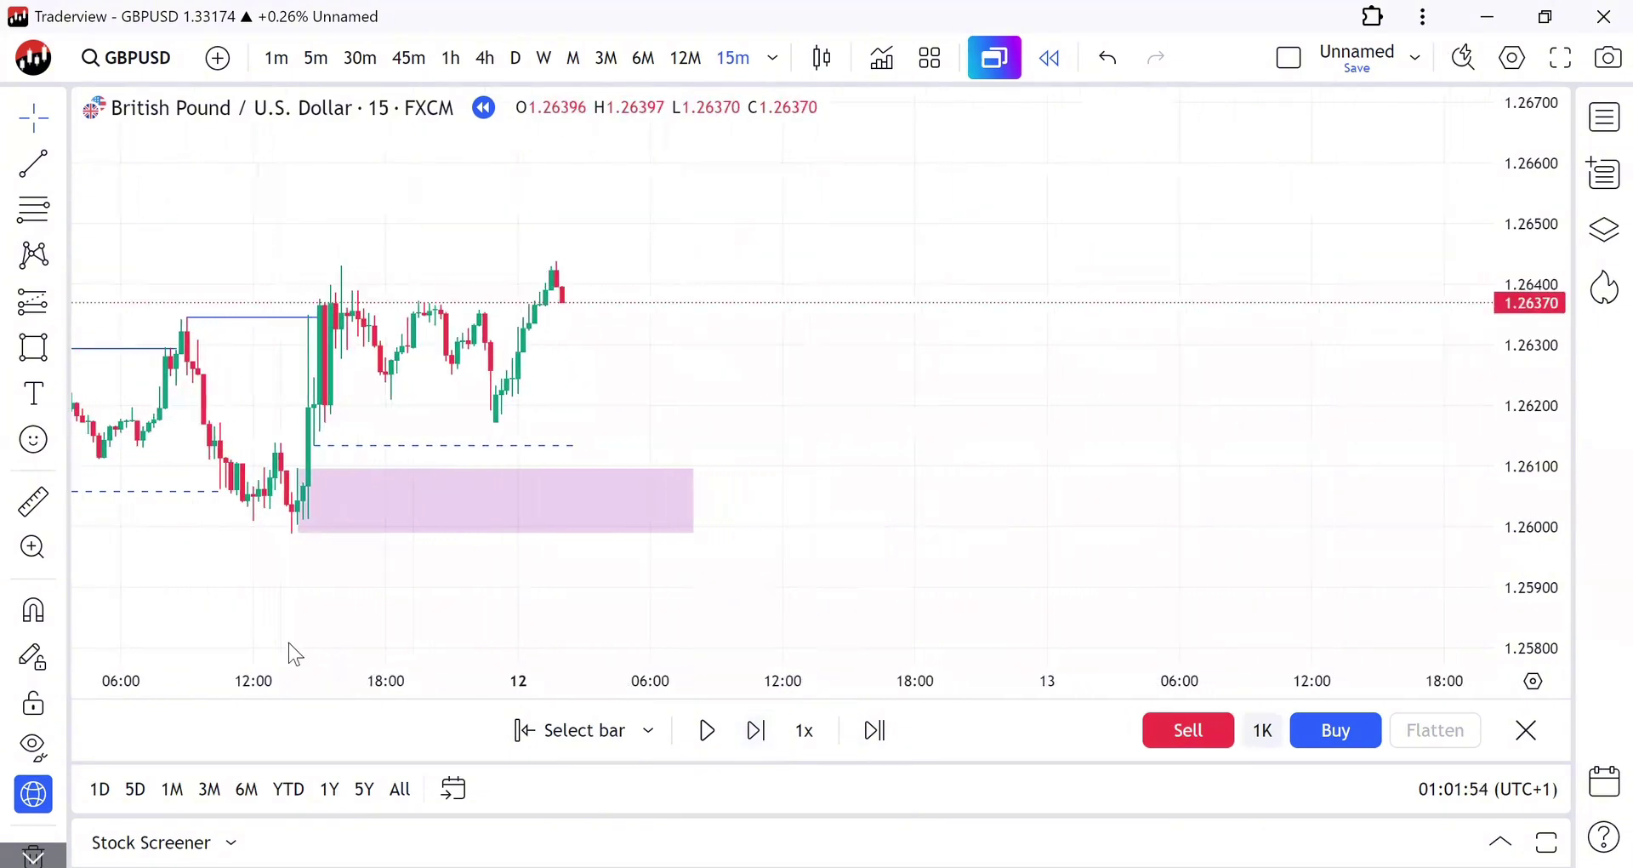
Step: Try placing a copy of the dashed line at 1.26168 below the latest swing low, and remove the copy
{"action": "left_click", "coordinate": [480, 442]}
{"action": "left_click_drag", "start_coordinate": [507, 444], "coordinate": [672, 422]}
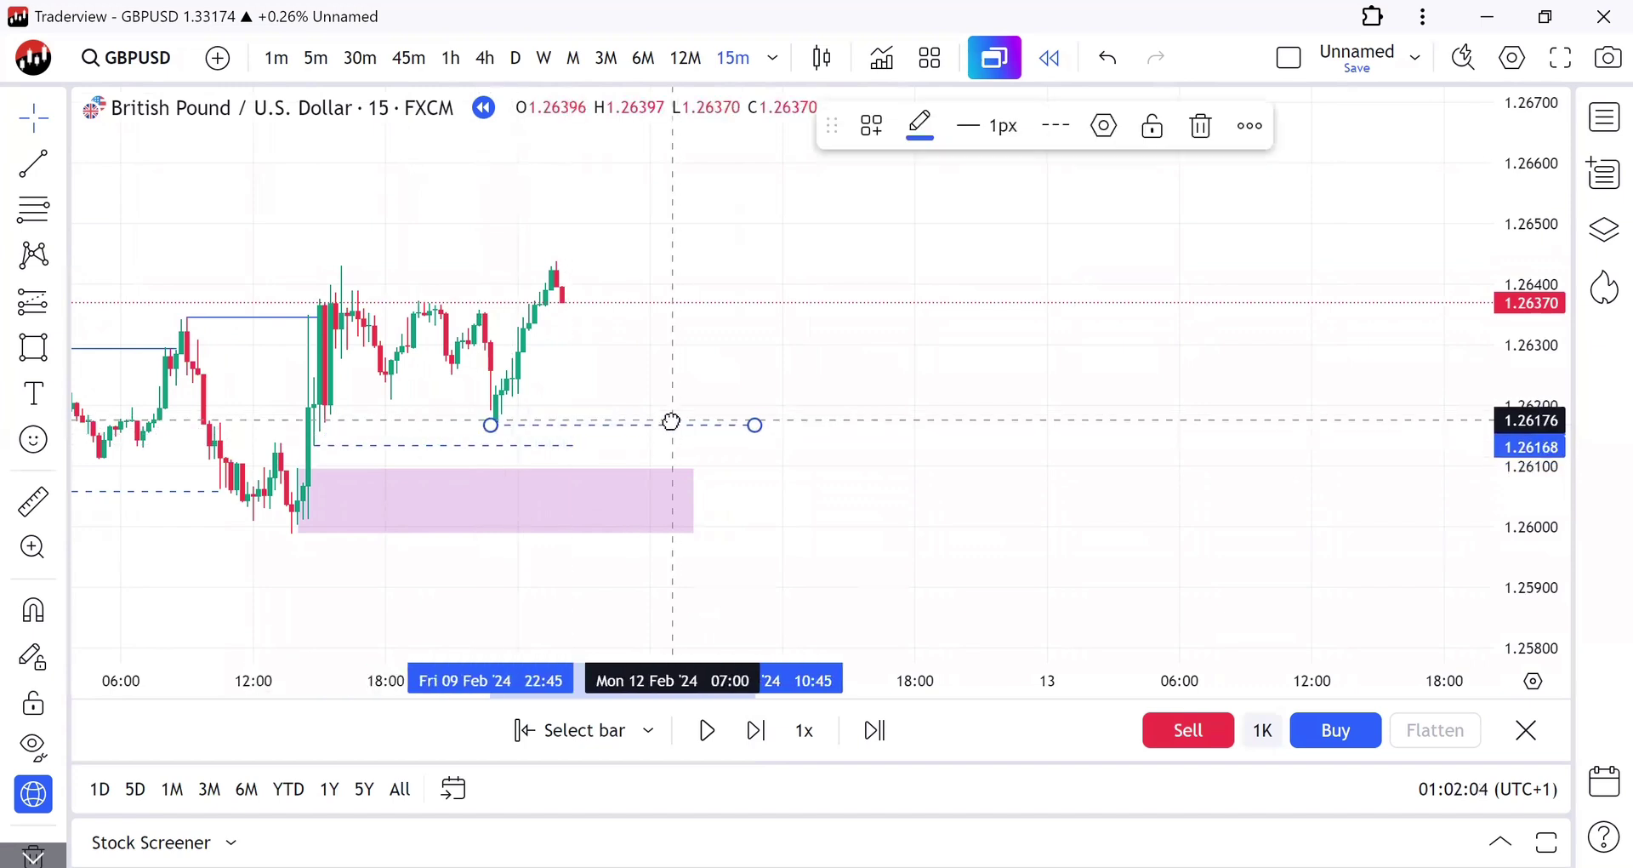
{"action": "left_click", "coordinate": [730, 447]}
{"action": "left_click", "coordinate": [670, 425]}
{"action": "left_click", "coordinate": [668, 423]}
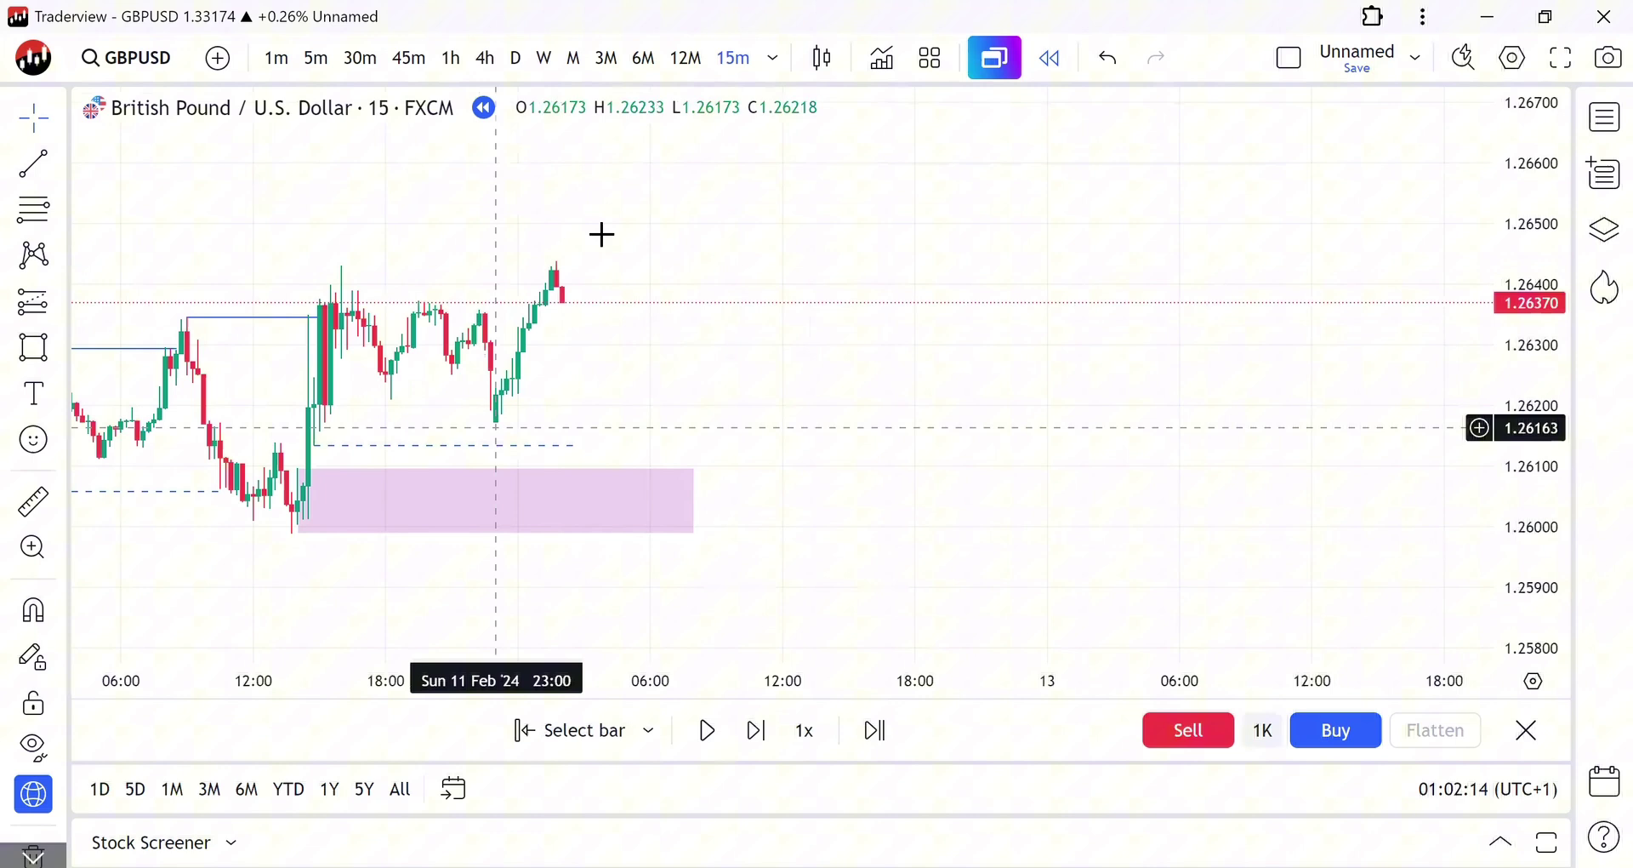
Step: Advance the 15-minute bar replay candle by candle to about 10:00 on 12 Feb
{"action": "left_click", "coordinate": [757, 730]}
{"action": "left_click", "coordinate": [756, 730]}
{"action": "left_click", "coordinate": [756, 730]}
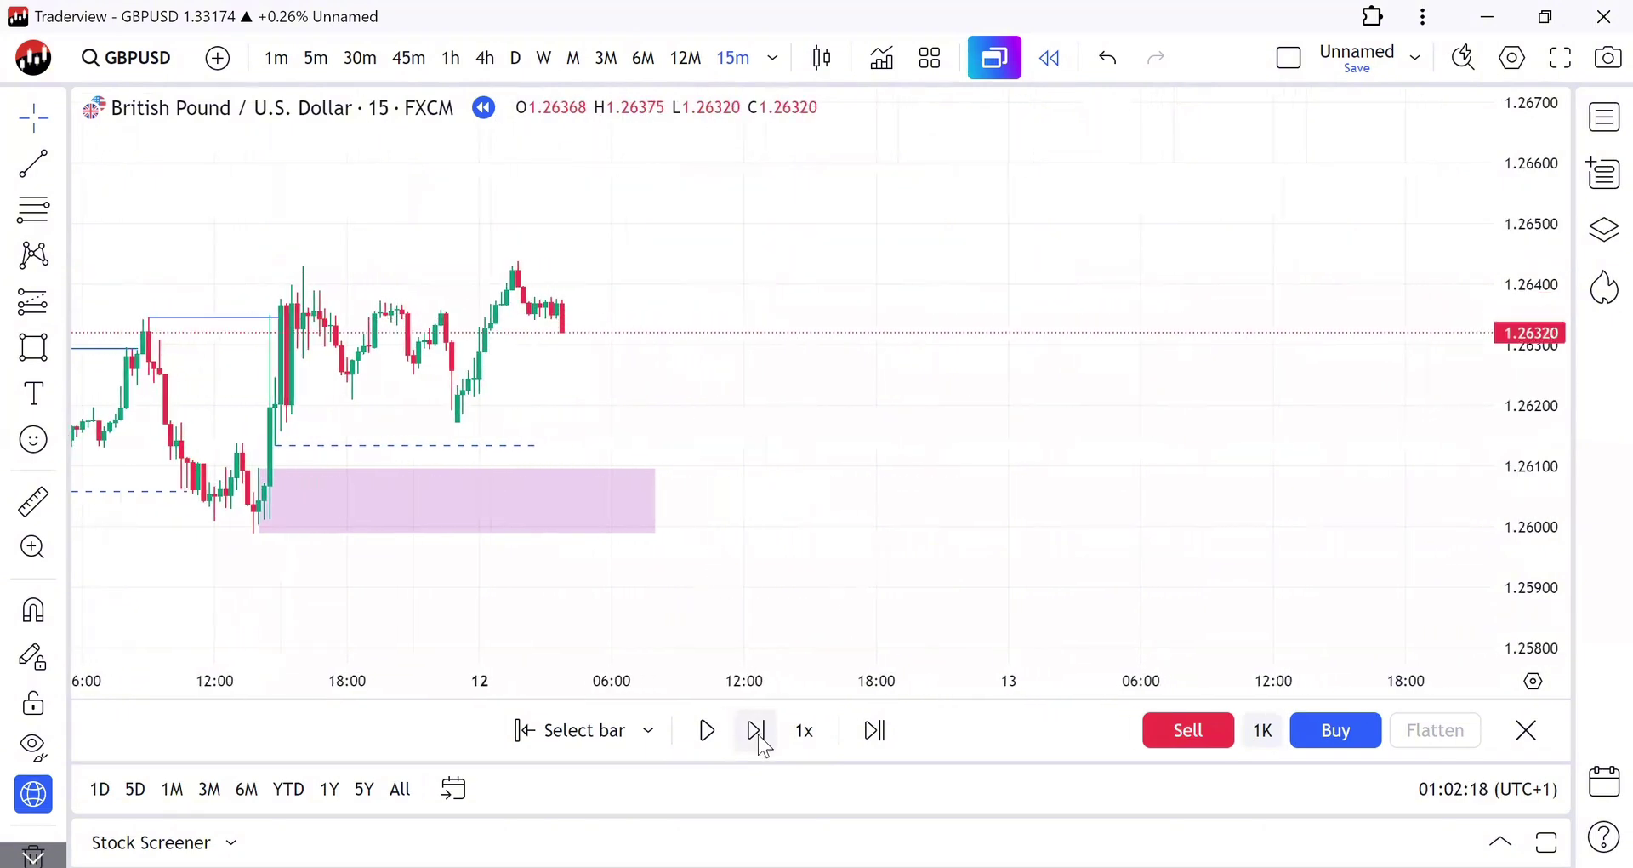
{"action": "left_click", "coordinate": [757, 730]}
{"action": "left_click", "coordinate": [756, 730]}
{"action": "left_click", "coordinate": [756, 730]}
{"action": "left_click", "coordinate": [756, 730]}
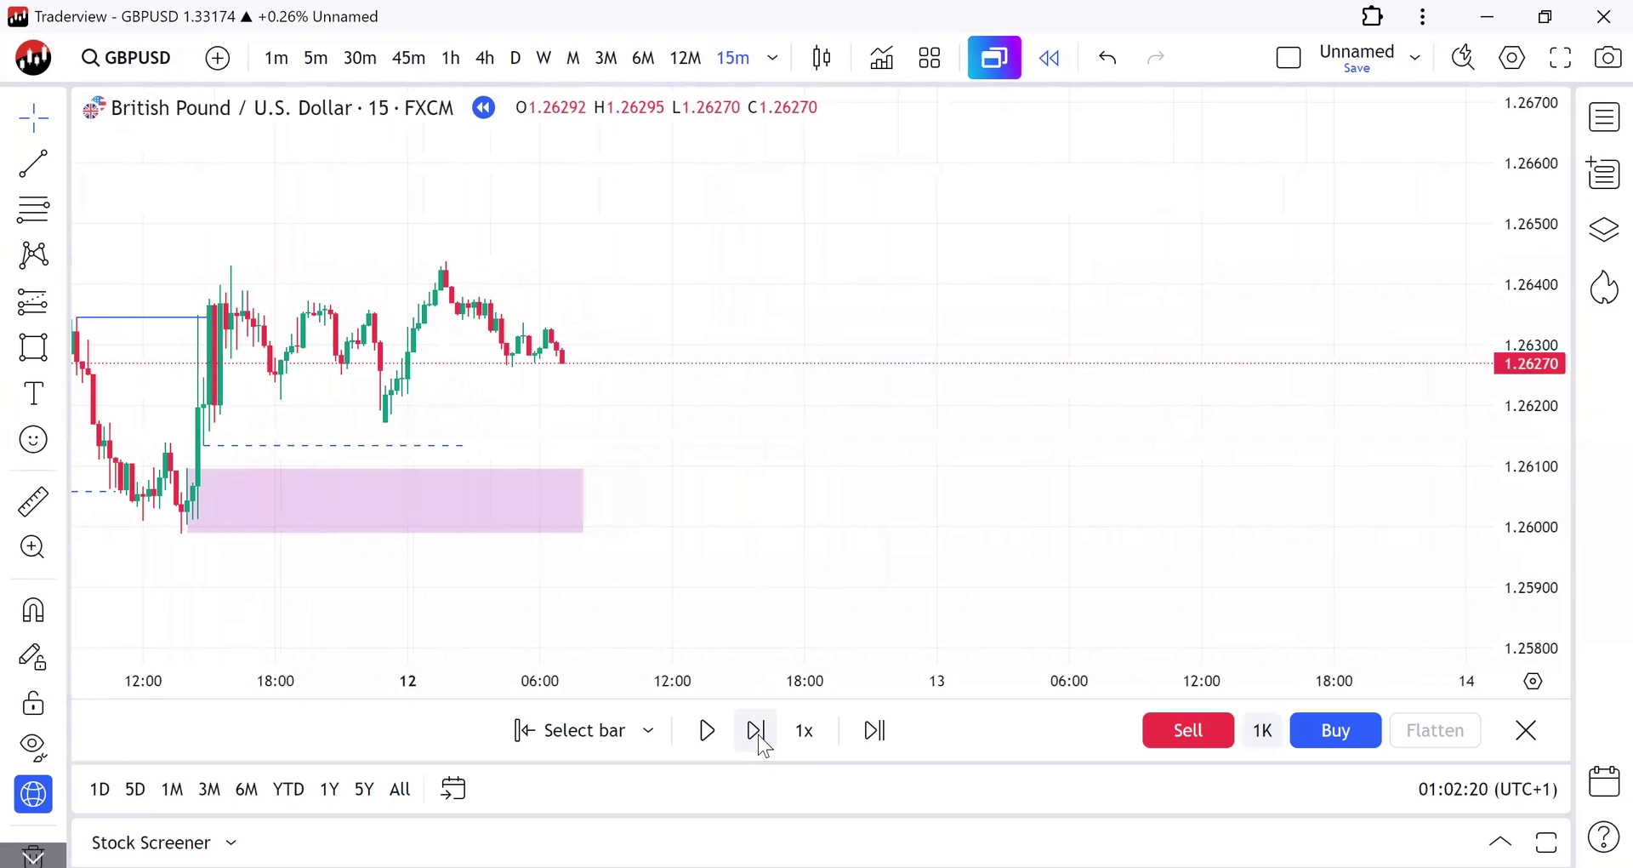
{"action": "left_click", "coordinate": [757, 730]}
{"action": "left_click", "coordinate": [762, 738]}
{"action": "left_click", "coordinate": [761, 738]}
{"action": "left_click", "coordinate": [761, 738]}
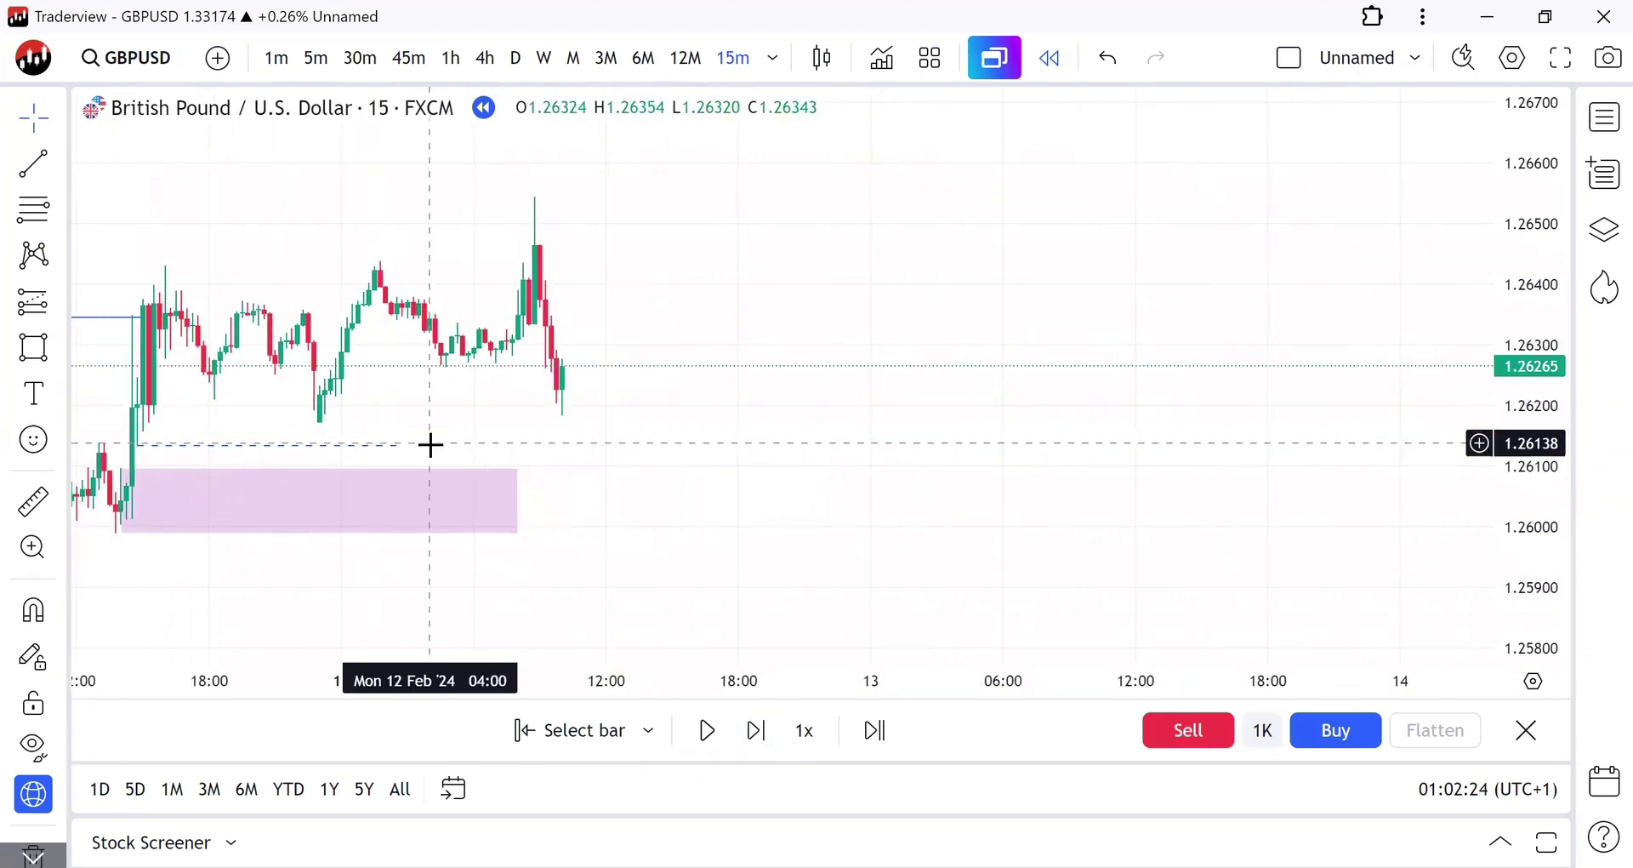
Step: Place a copy of the solid level line at the 1.26429 swing high, from 9 Feb 15:45 to the candle that breaks it on 12 Feb
{"action": "left_click_drag", "start_coordinate": [457, 441], "coordinate": [475, 436]}
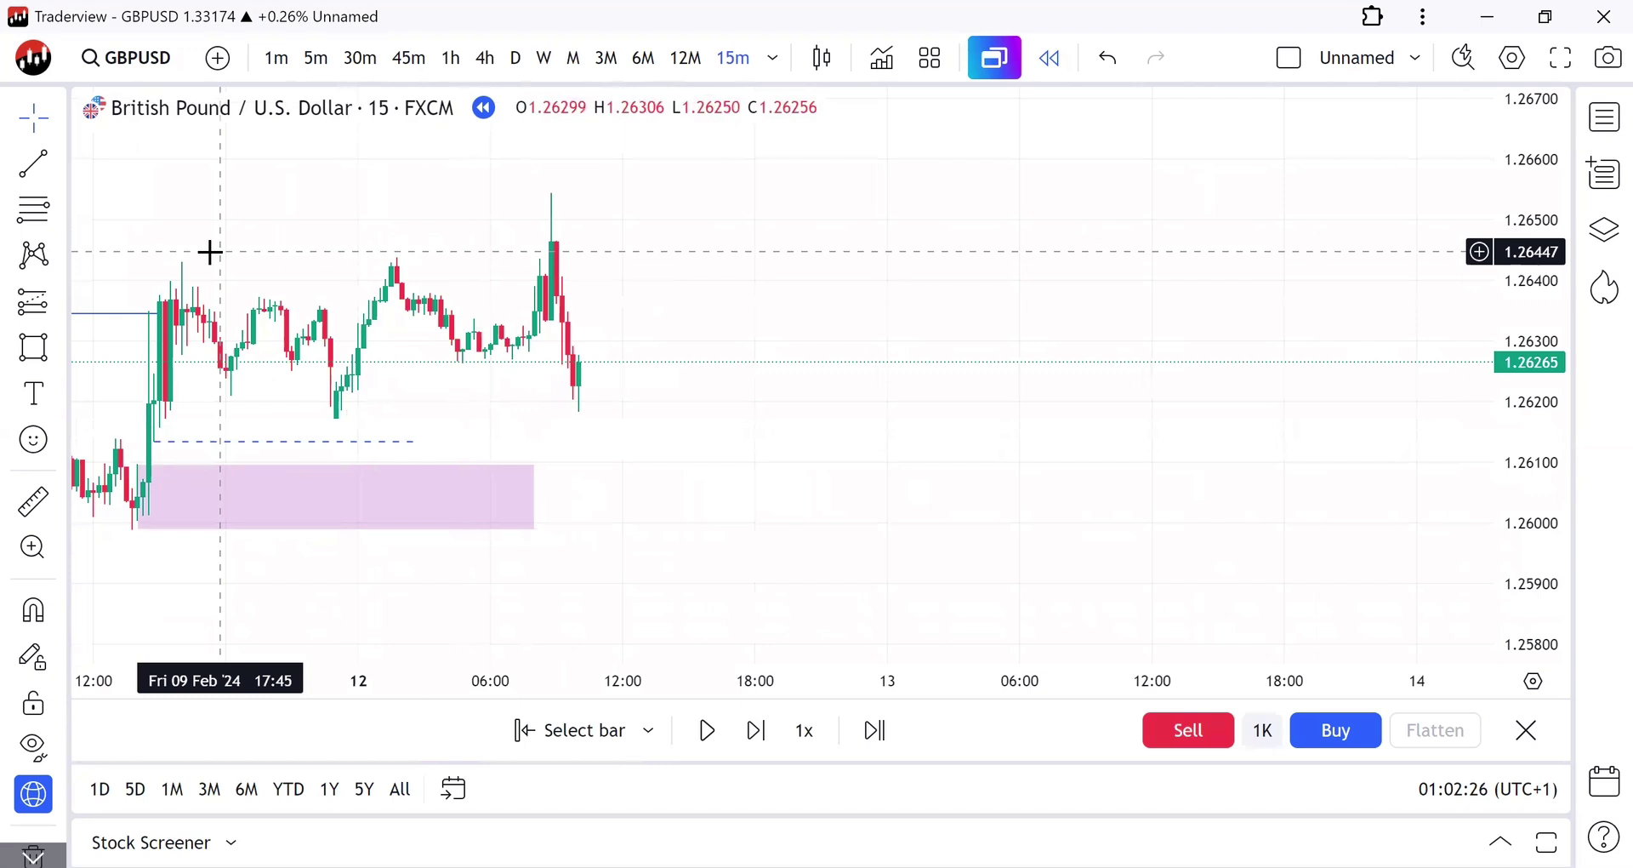
{"action": "left_click", "coordinate": [97, 317]}
{"action": "mouse_move", "coordinate": [303, 267]}
{"action": "left_mouse_down"}
{"action": "mouse_move", "coordinate": [248, 281]}
{"action": "mouse_move", "coordinate": [307, 263]}
{"action": "mouse_move", "coordinate": [545, 262]}
{"action": "left_mouse_up"}
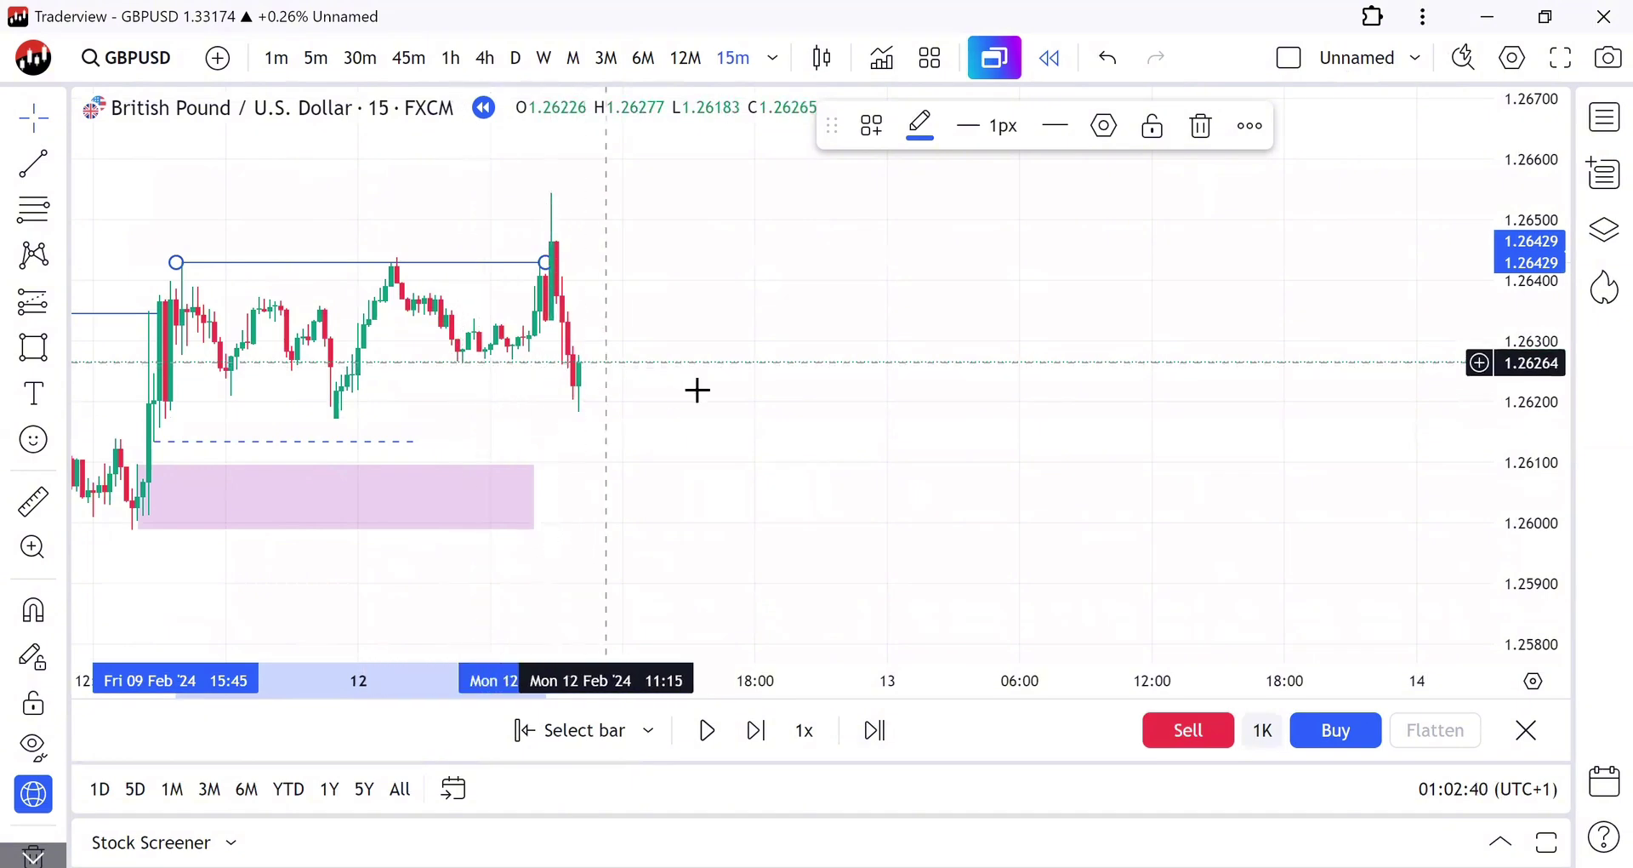
{"action": "left_click", "coordinate": [795, 354]}
{"action": "left_click_drag", "start_coordinate": [795, 354], "coordinate": [861, 325]}
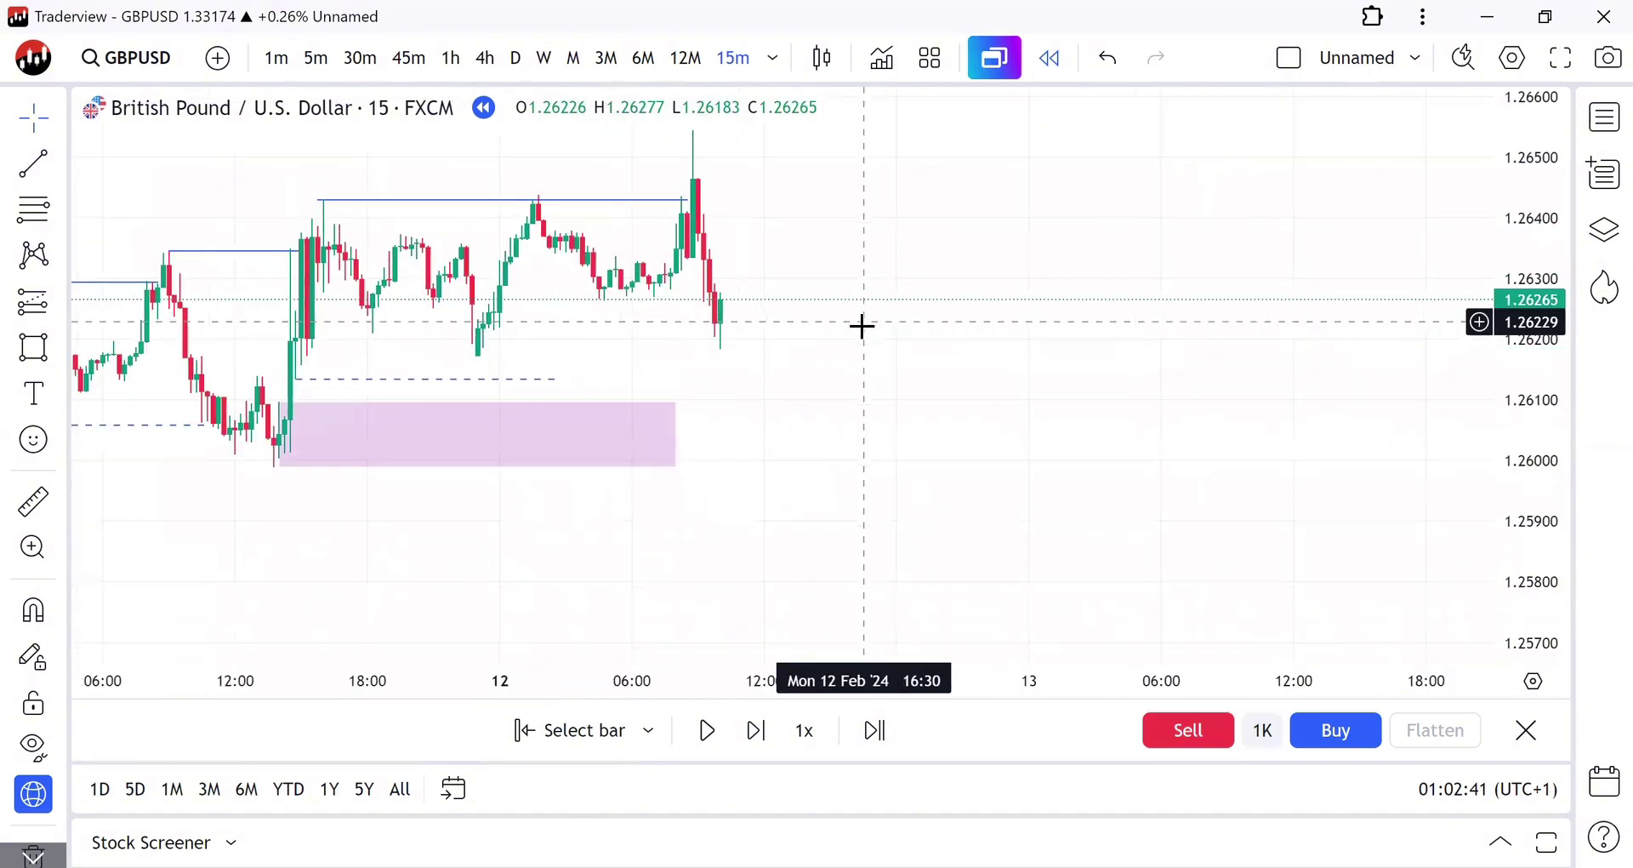
Step: Advance the 15-minute bar replay candle by candle to about 12:15 on 12 Feb
{"action": "left_click", "coordinate": [756, 730]}
{"action": "left_click", "coordinate": [757, 730]}
{"action": "left_click", "coordinate": [756, 730]}
{"action": "left_click", "coordinate": [756, 730]}
{"action": "left_click", "coordinate": [757, 730]}
{"action": "left_click", "coordinate": [756, 730]}
{"action": "left_click", "coordinate": [756, 730]}
{"action": "left_click", "coordinate": [756, 730]}
{"action": "left_click", "coordinate": [757, 730]}
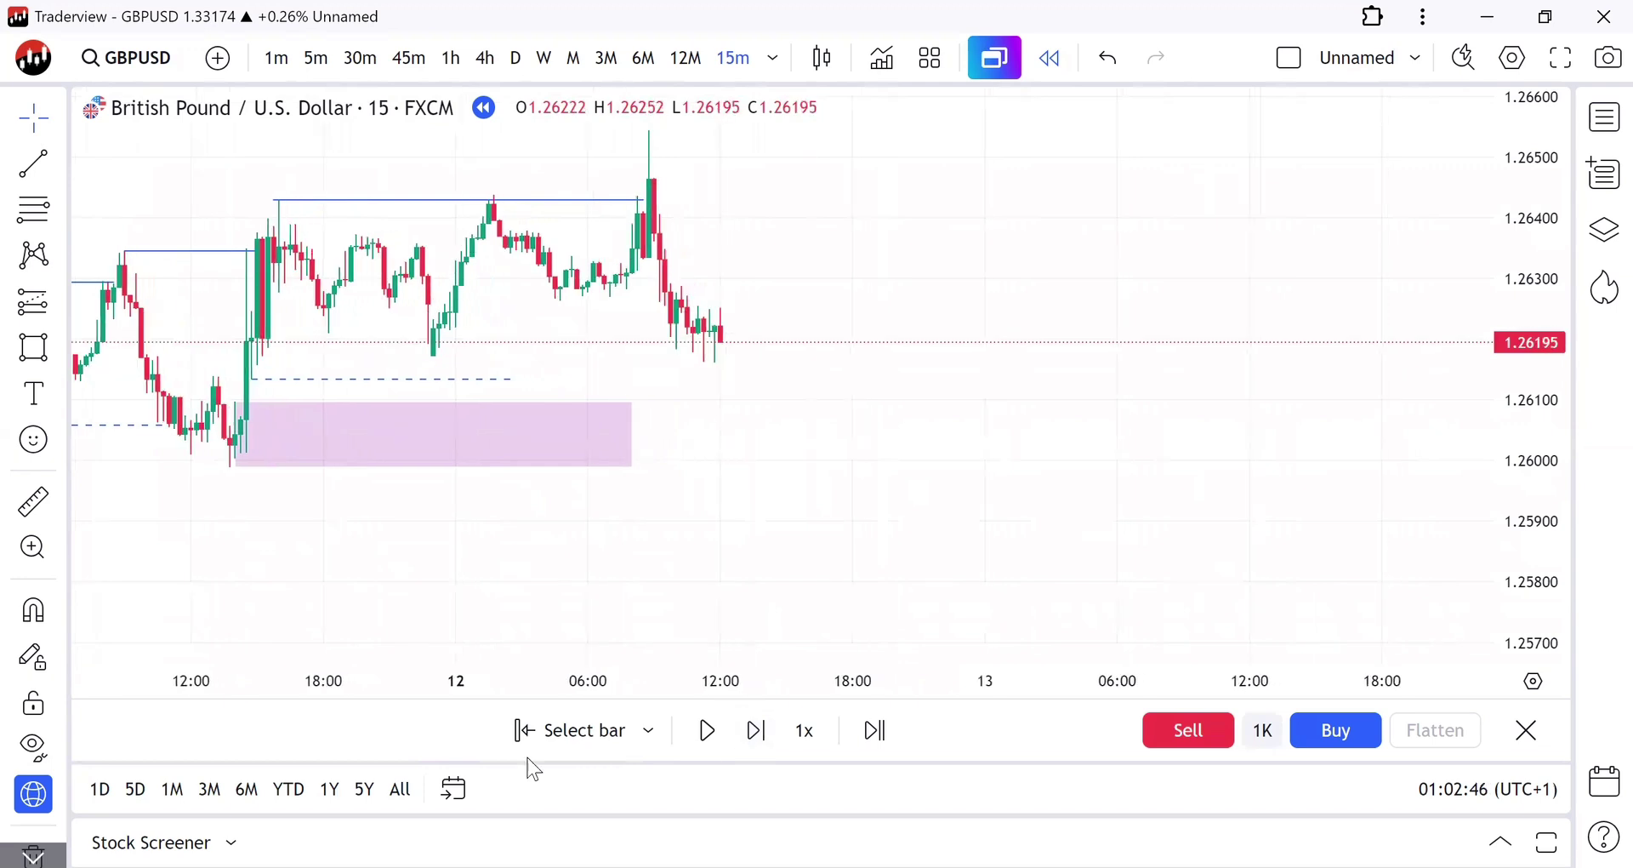
{"action": "key", "text": "shift+Right"}
Step: Extend the dashed line at 1.26134 to 12 Feb 17:45 and the demand zone to 12 Feb 22:45
{"action": "left_click_drag", "start_coordinate": [617, 403], "coordinate": [842, 390]}
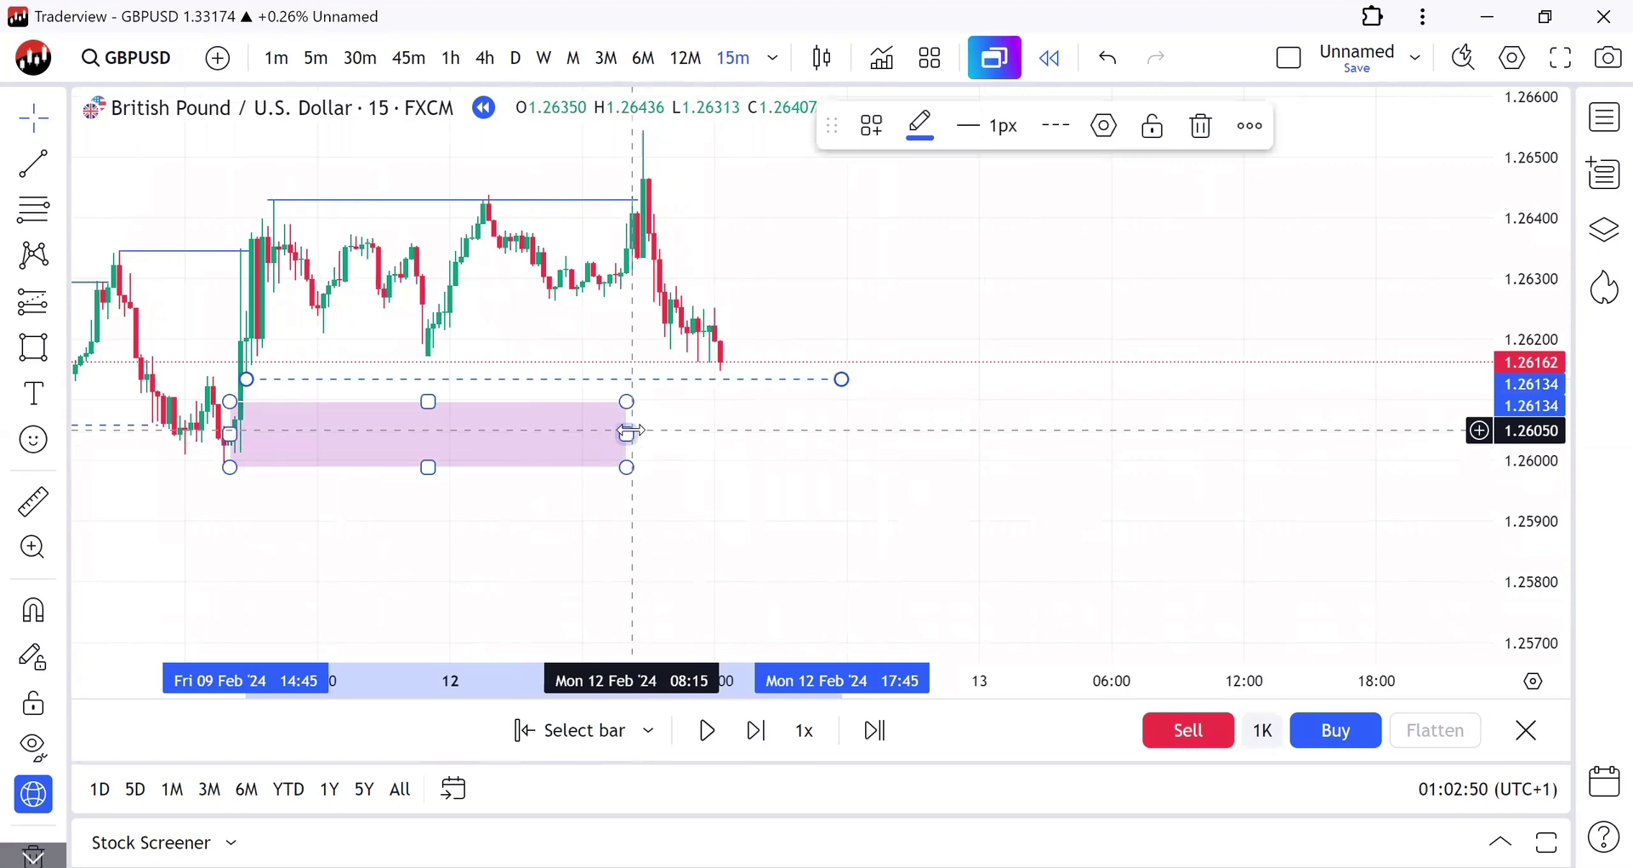
{"action": "left_click_drag", "start_coordinate": [629, 431], "coordinate": [951, 433]}
{"action": "left_click", "coordinate": [1079, 425]}
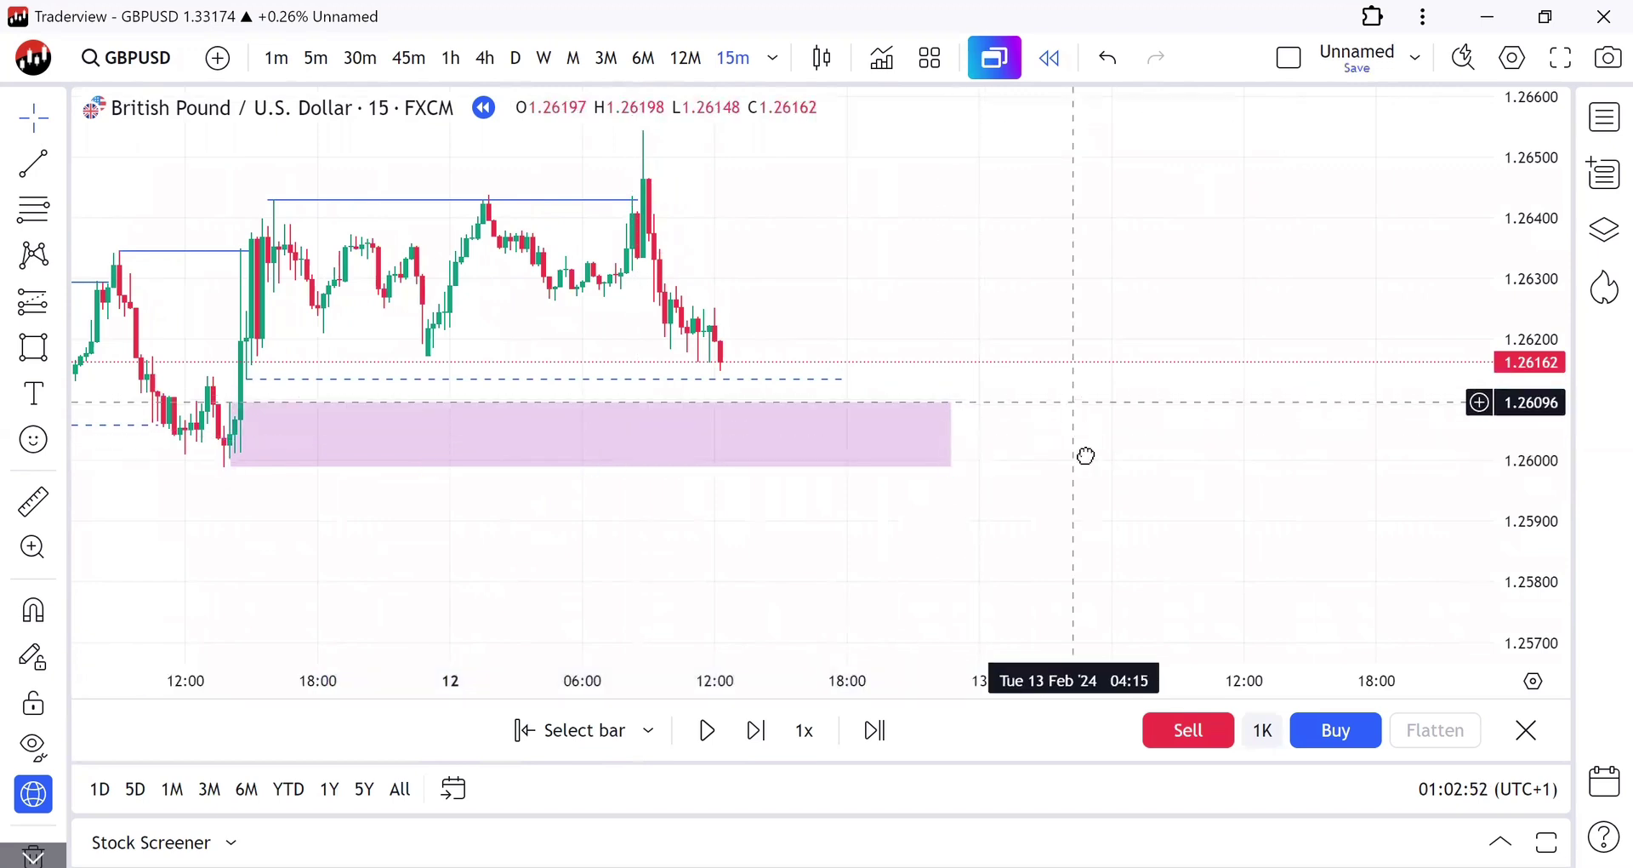
Step: Place a long position in the demand zone with entry at 1.26090, stop at 1.25979 and target at 1.26548
{"action": "left_click", "coordinate": [58, 301]}
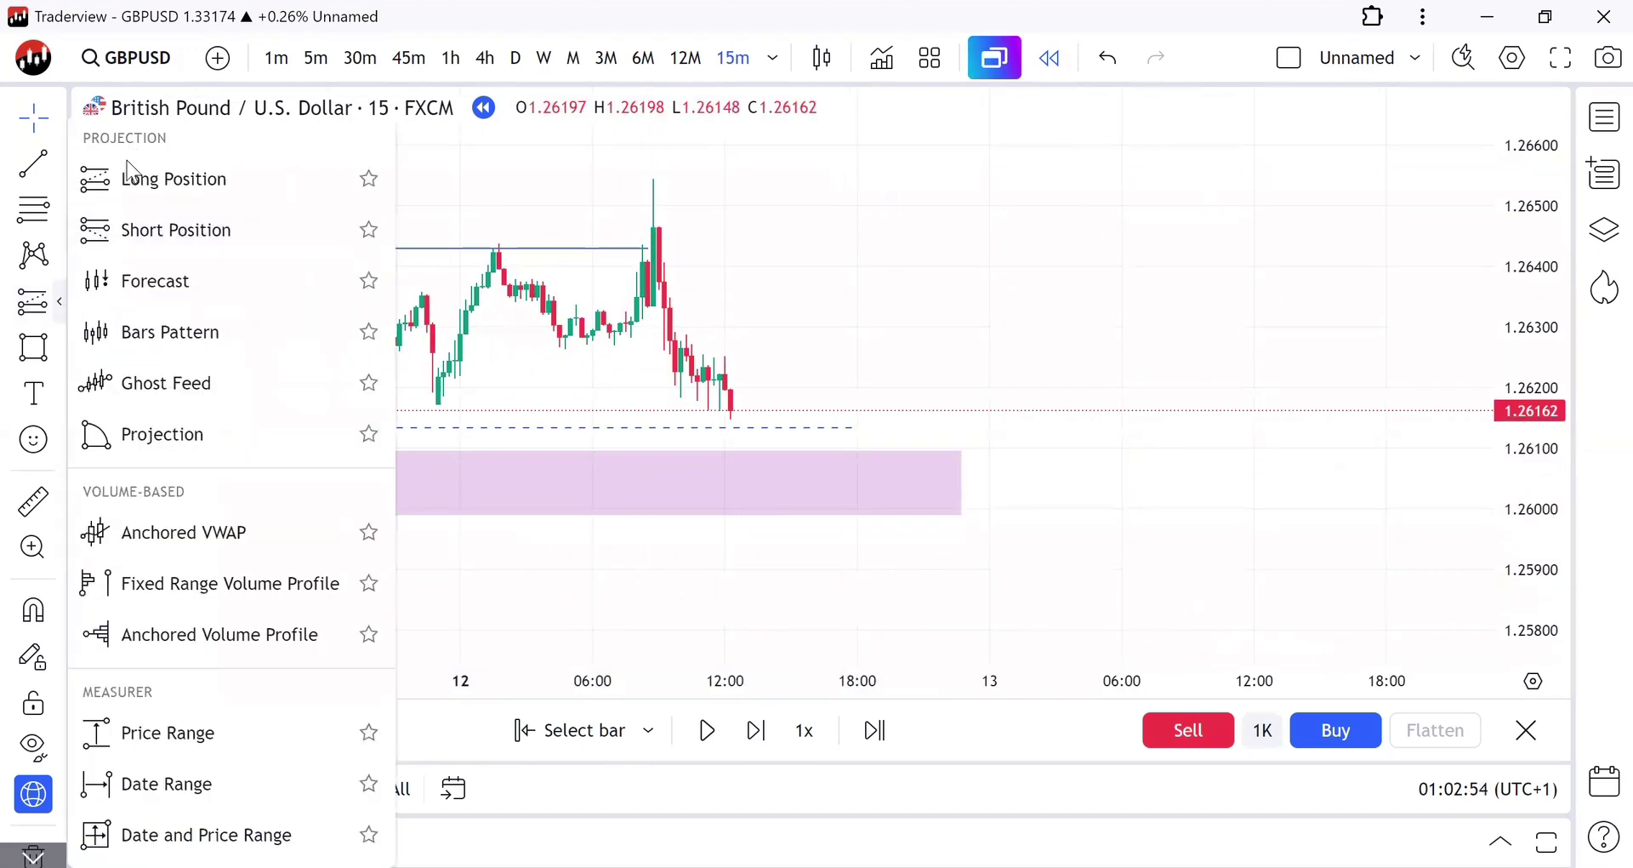
{"action": "left_click", "coordinate": [226, 209]}
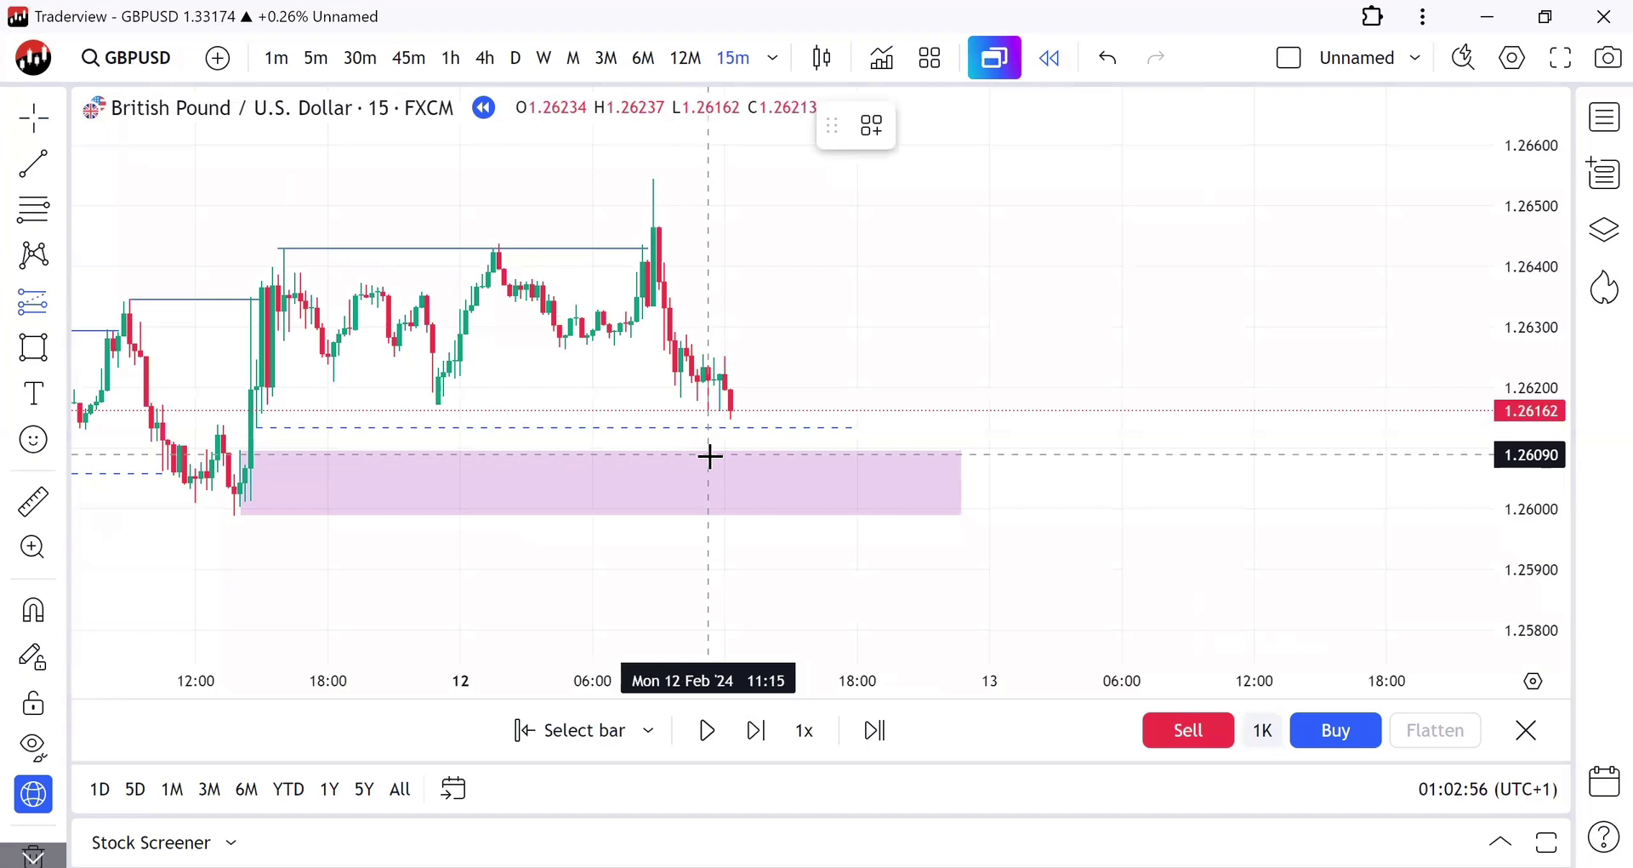
{"action": "left_click", "coordinate": [710, 456]}
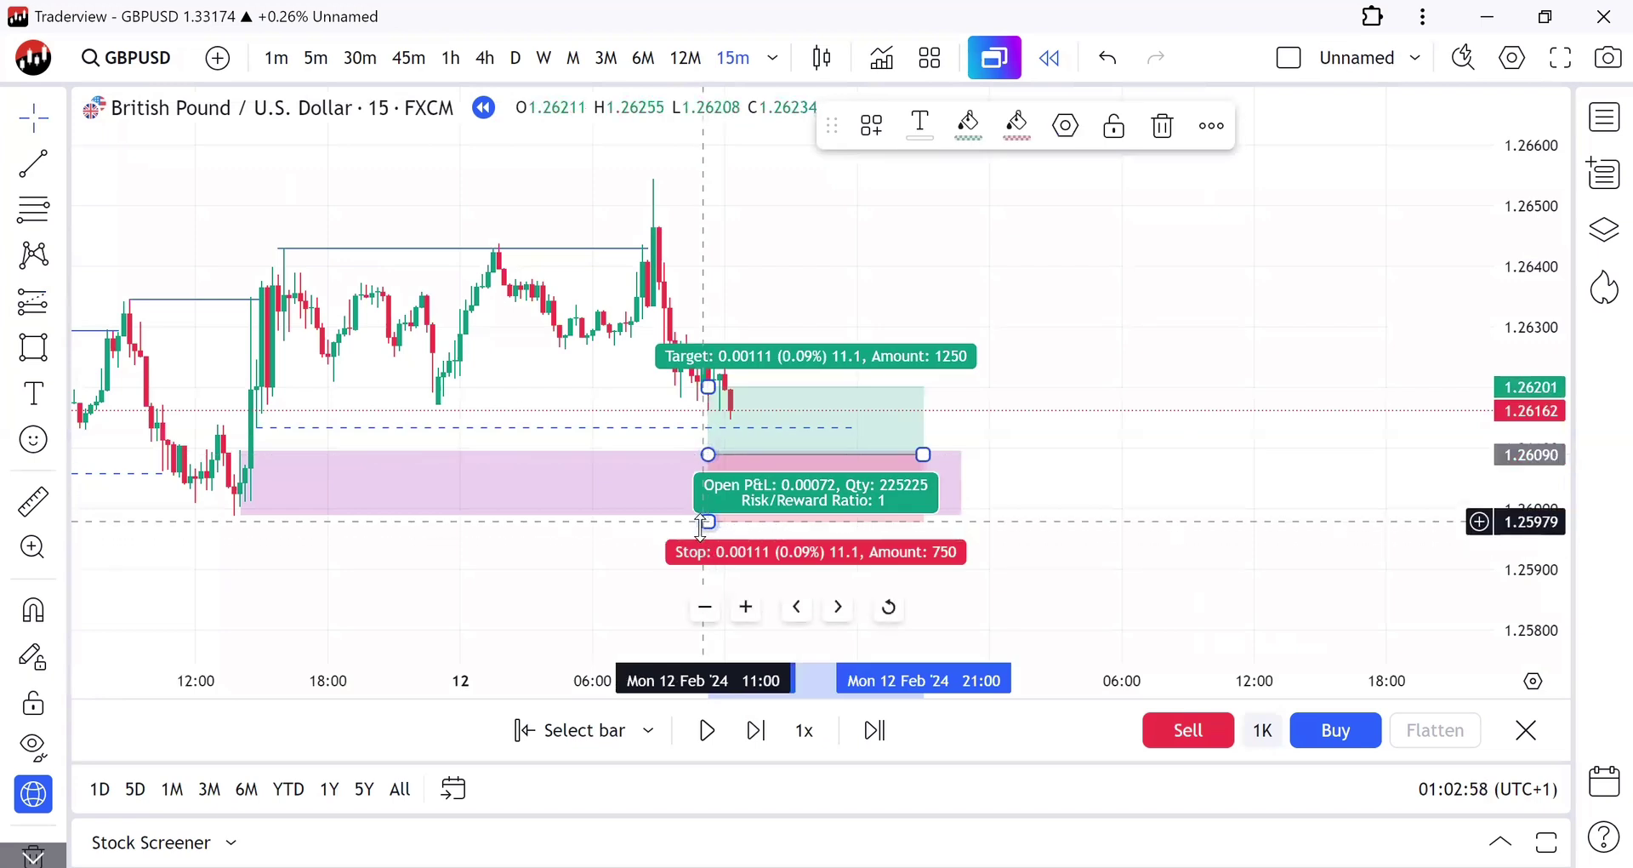
{"action": "left_click_drag", "start_coordinate": [707, 384], "coordinate": [702, 175]}
{"action": "left_click", "coordinate": [1000, 272]}
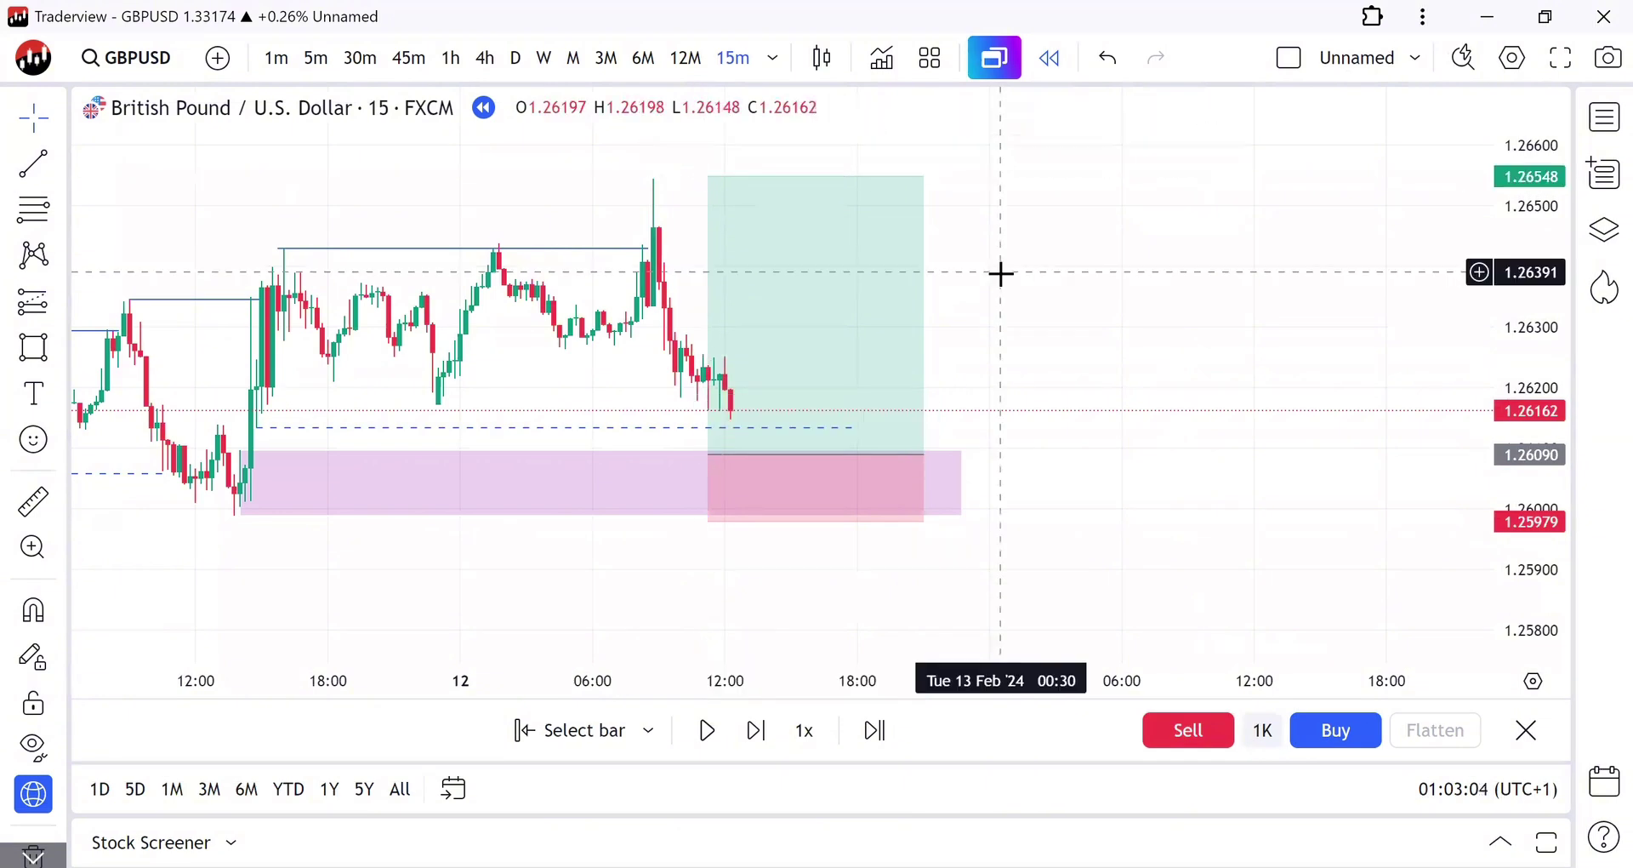
{"action": "left_click", "coordinate": [802, 309]}
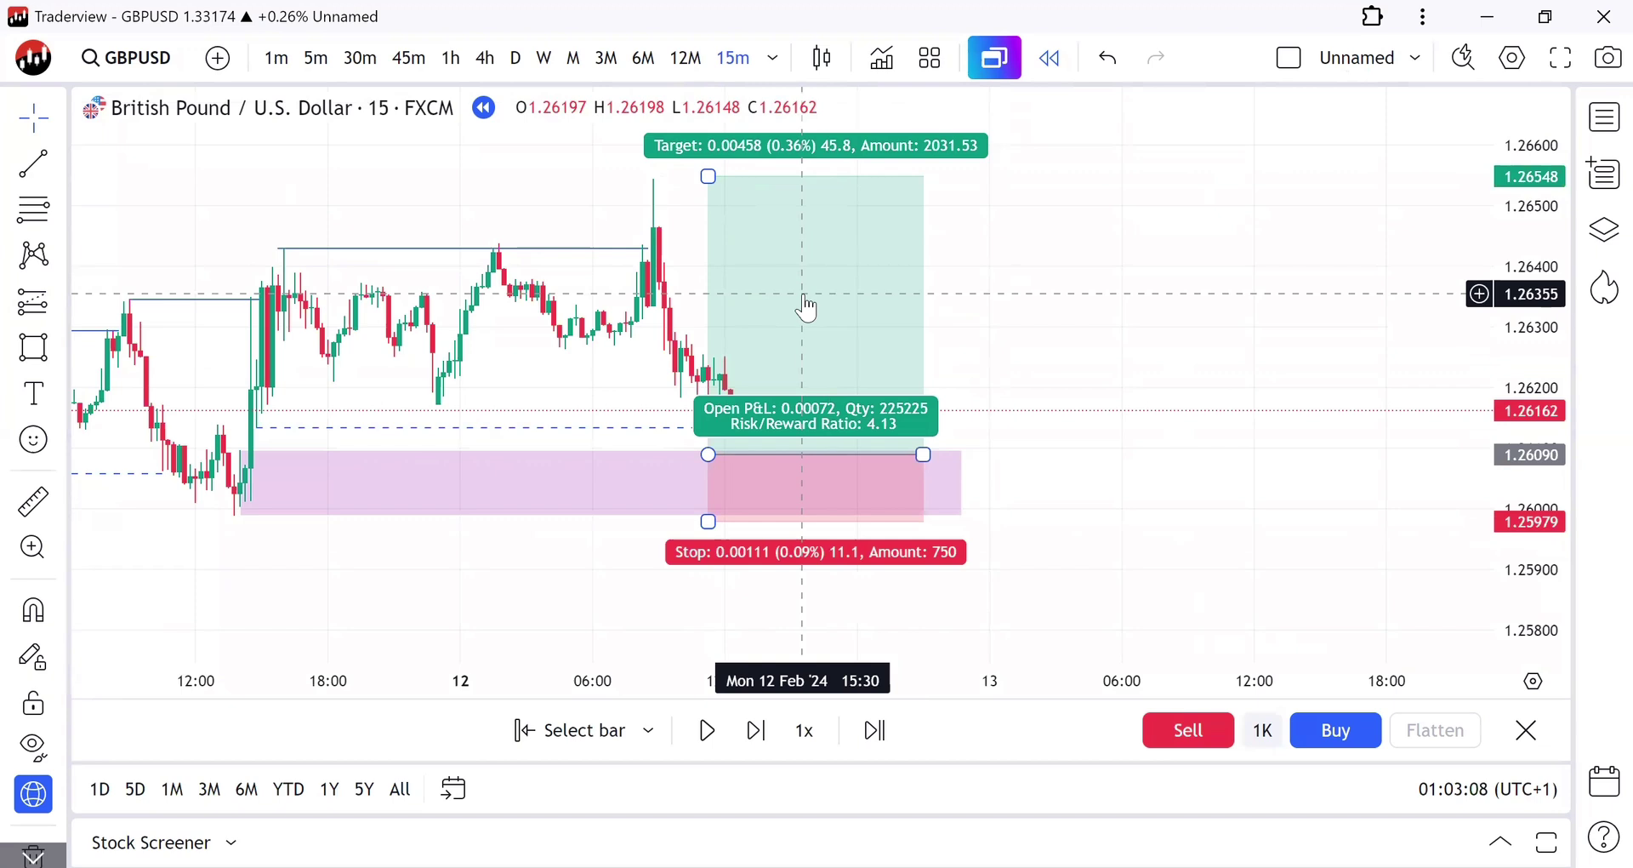
{"action": "left_click", "coordinate": [630, 419]}
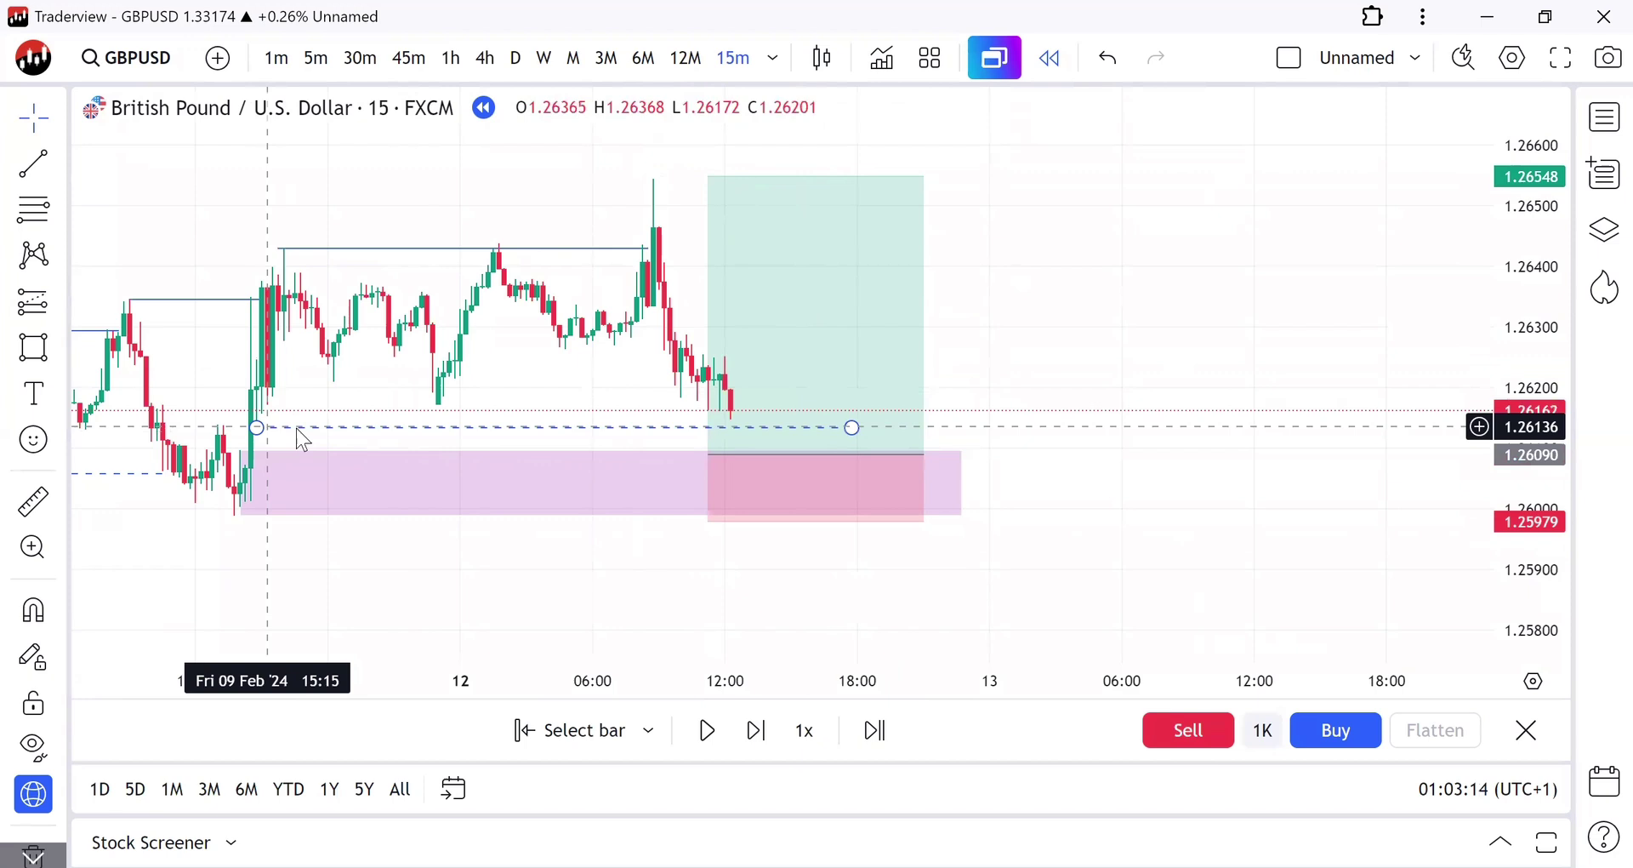
{"action": "left_click", "coordinate": [455, 467]}
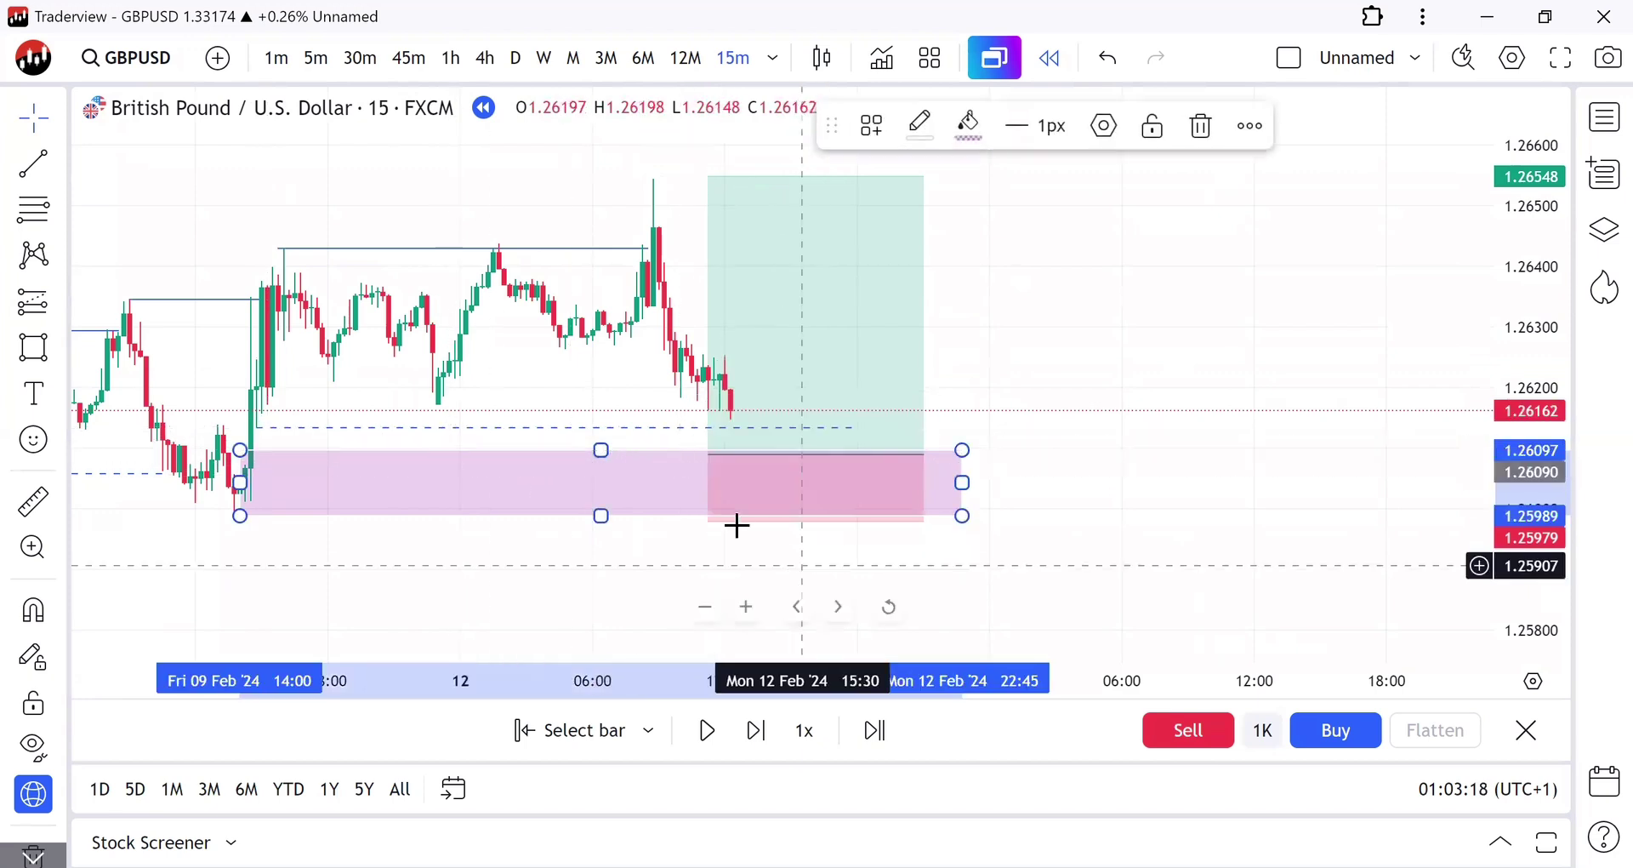
{"action": "left_click", "coordinate": [1183, 576]}
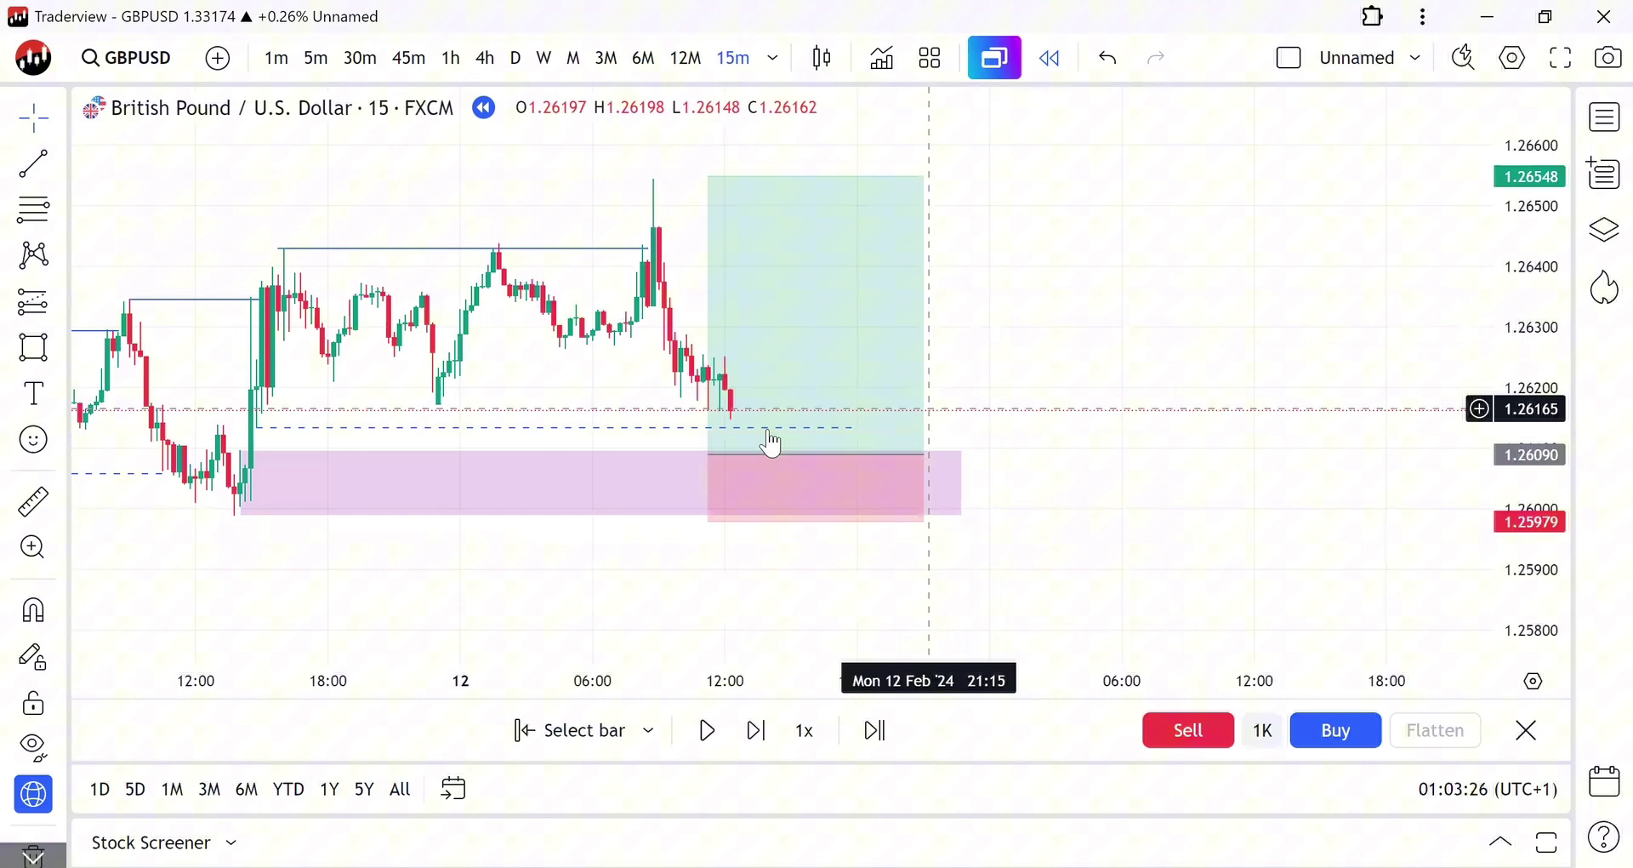
Step: Narrow the long position so that it ends at 12:00 on 12 Feb
{"action": "left_click_drag", "start_coordinate": [920, 455], "coordinate": [725, 443]}
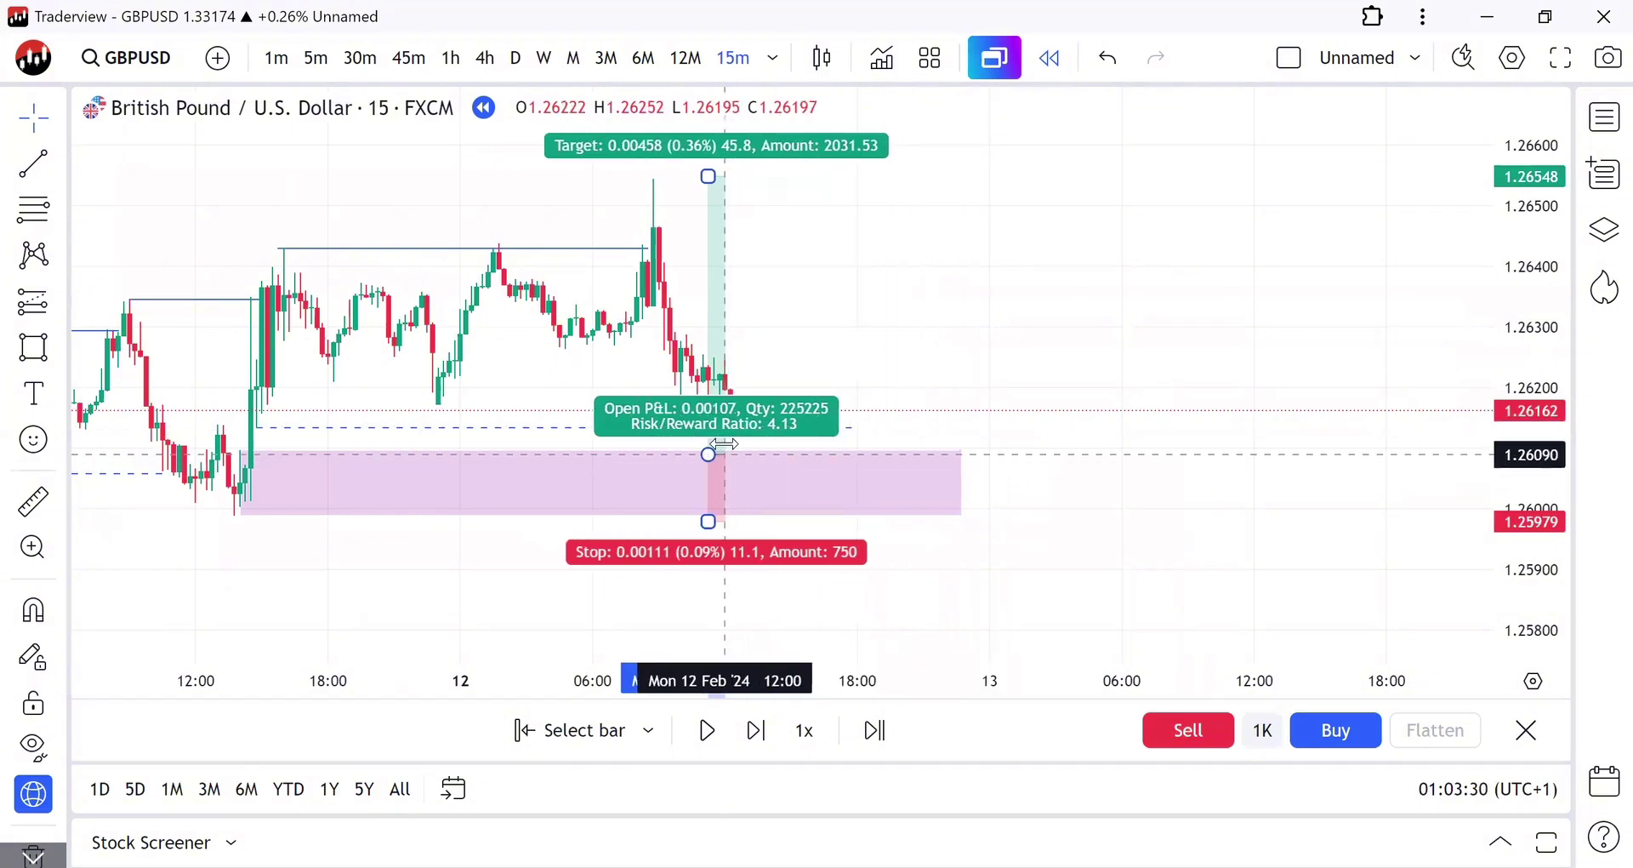
{"action": "left_click", "coordinate": [801, 385]}
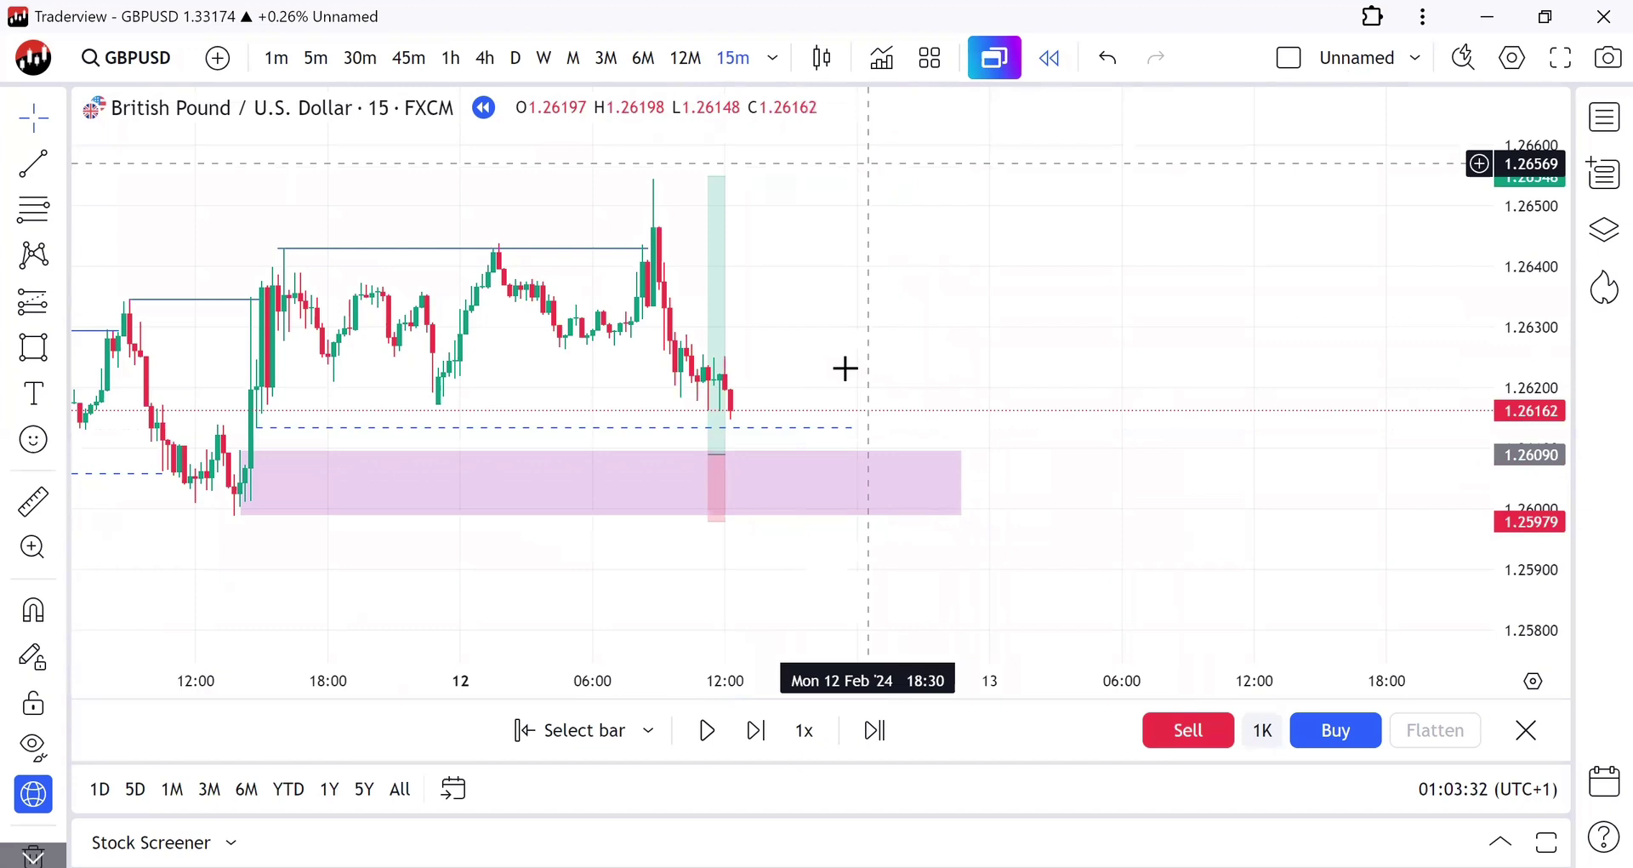
Step: Advance the replay by one 15-minute candle and switch the chart to the 1-minute timeframe, rescaled around the demand zone
{"action": "left_click", "coordinate": [768, 734]}
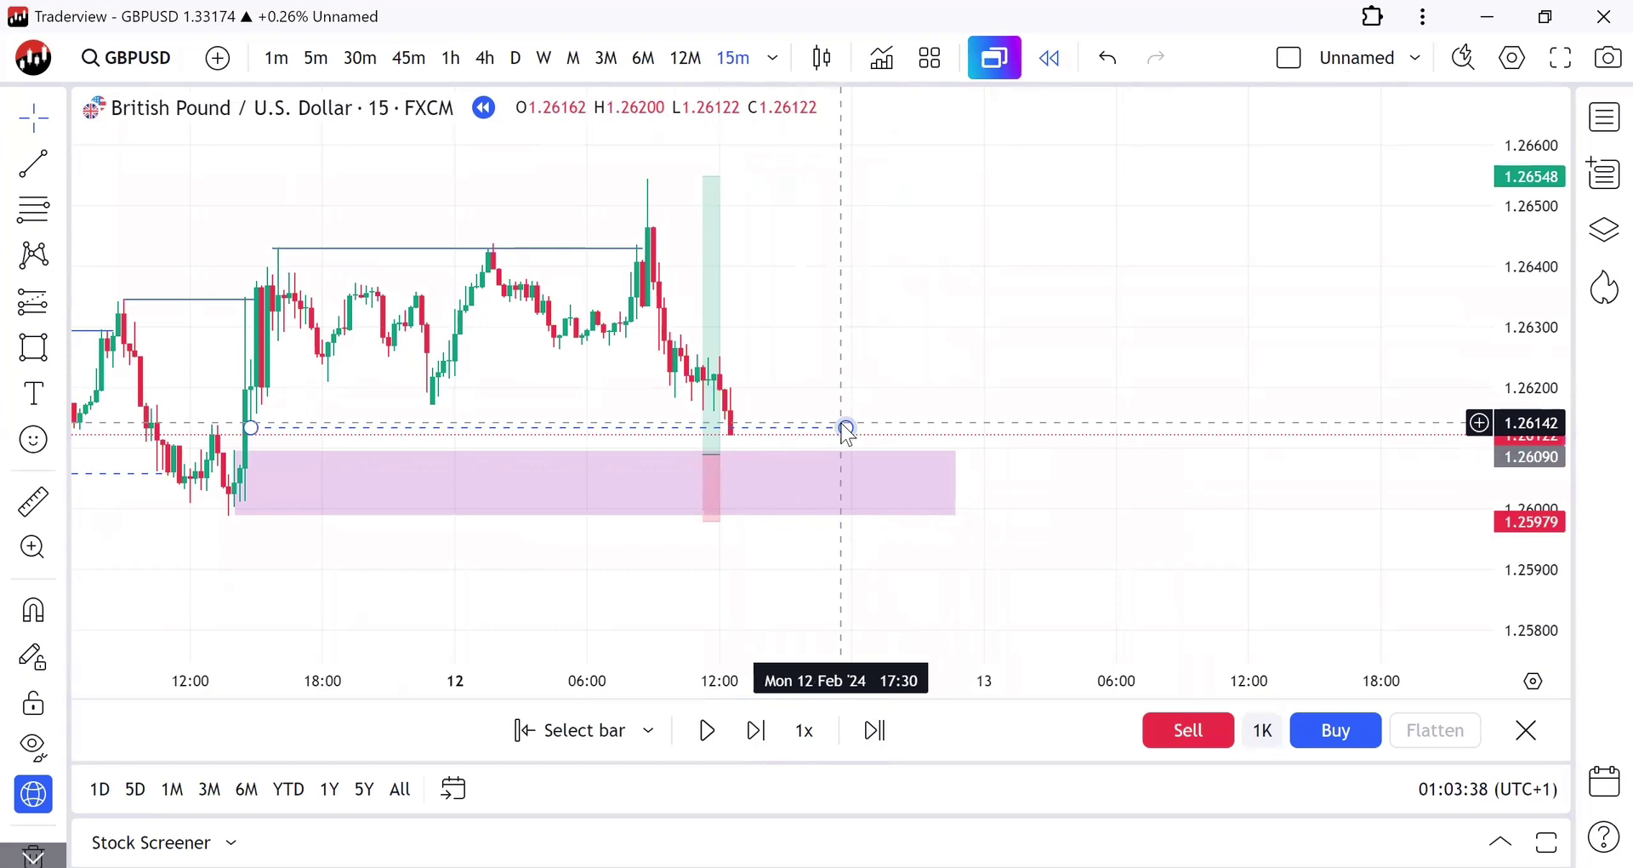
{"action": "type", "text": "1"}
{"action": "key", "text": "Return"}
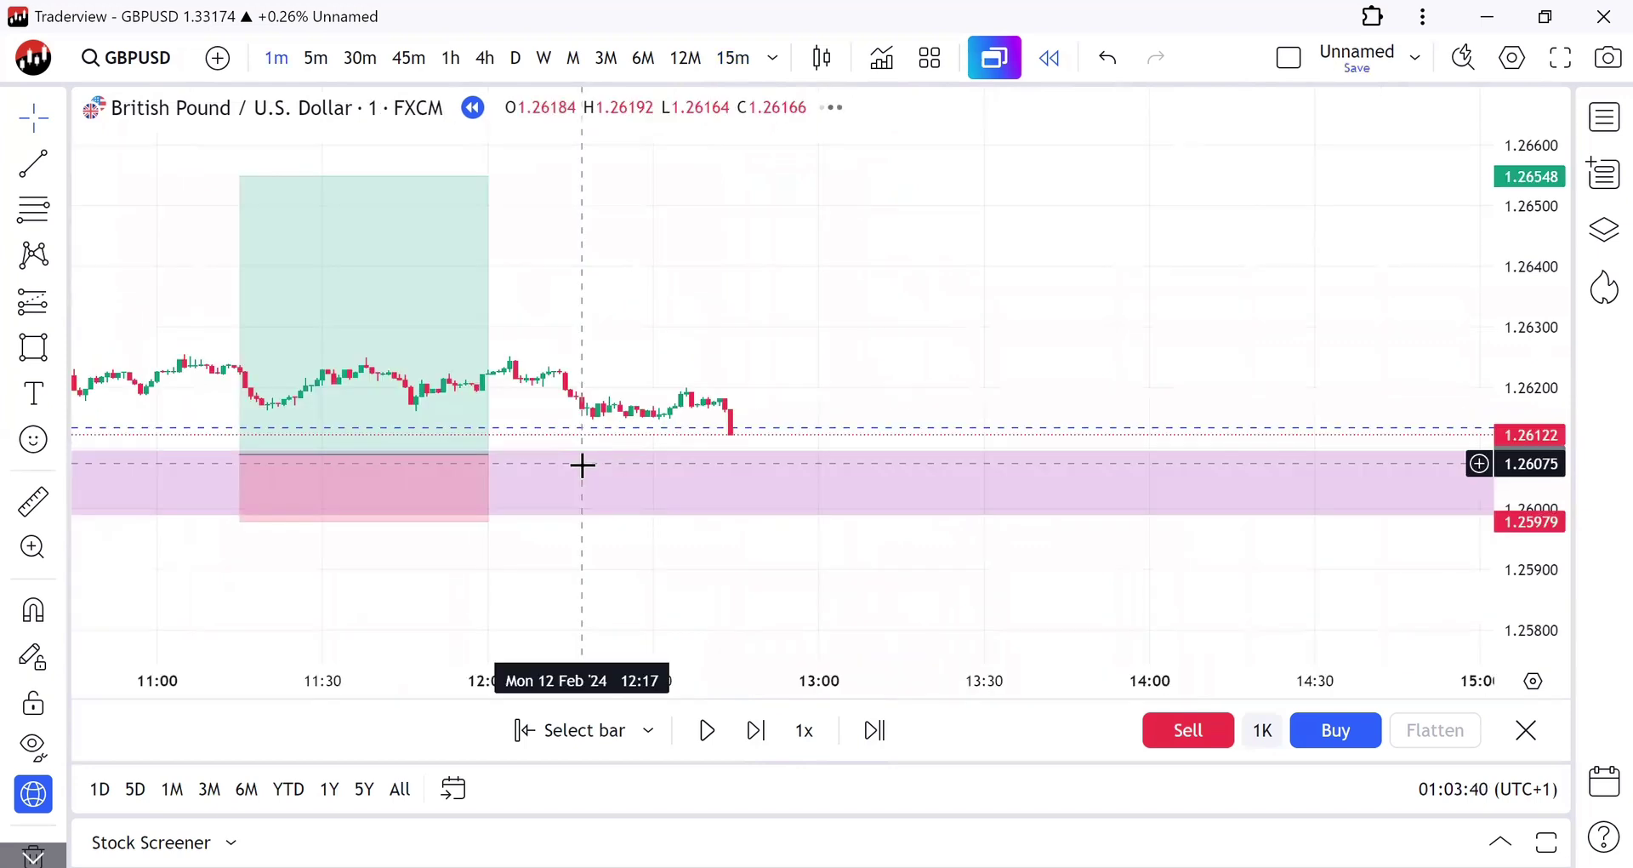
{"action": "double_click", "coordinate": [1528, 566]}
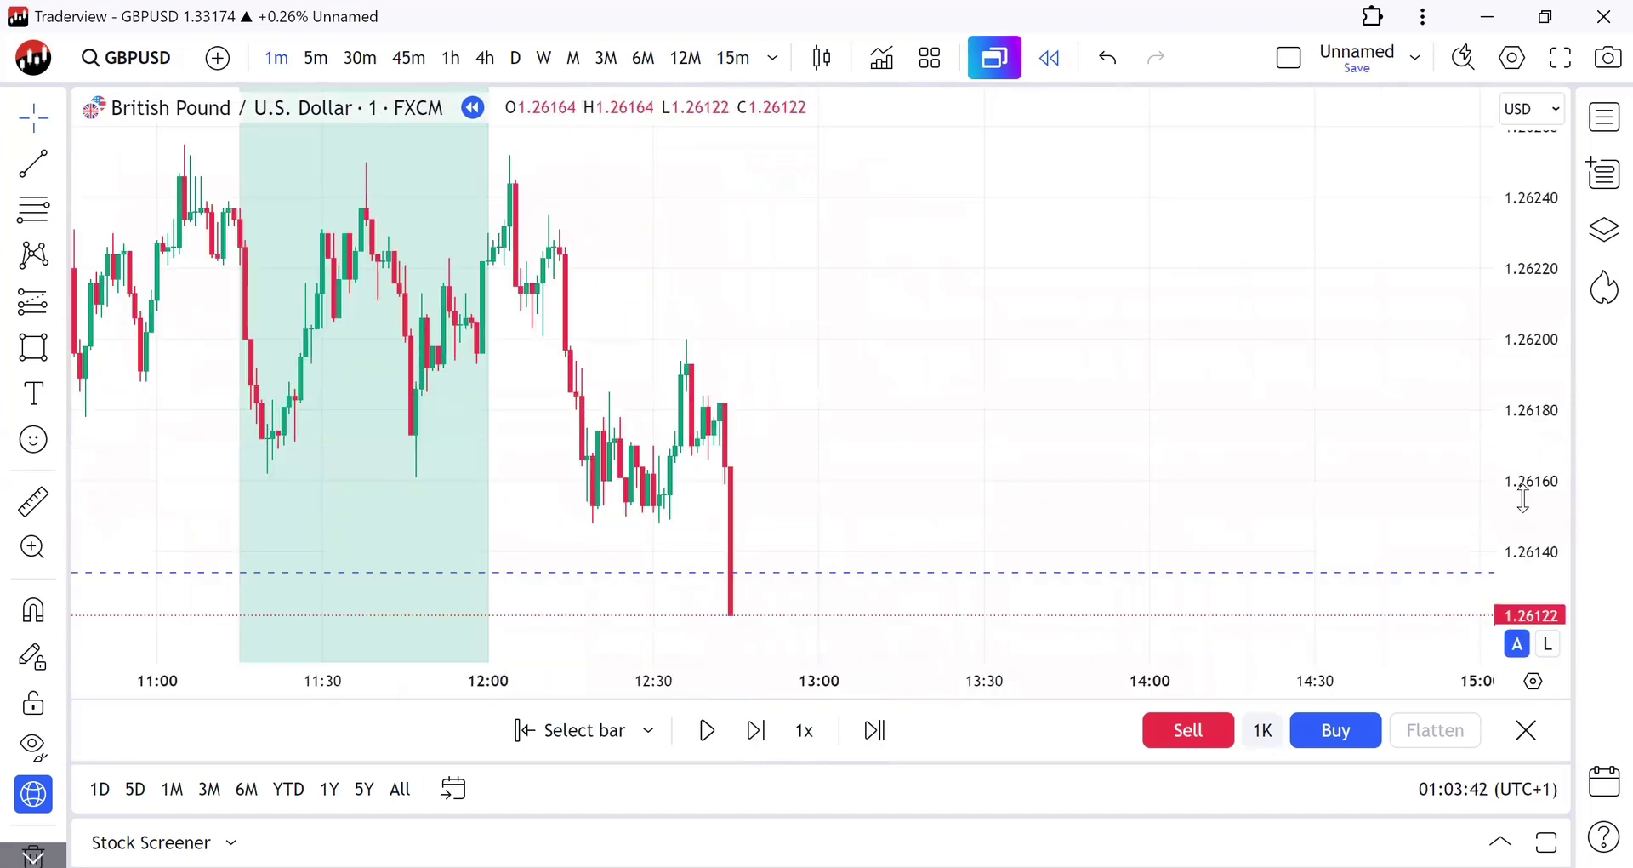
{"action": "left_click_drag", "start_coordinate": [1523, 500], "coordinate": [991, 445]}
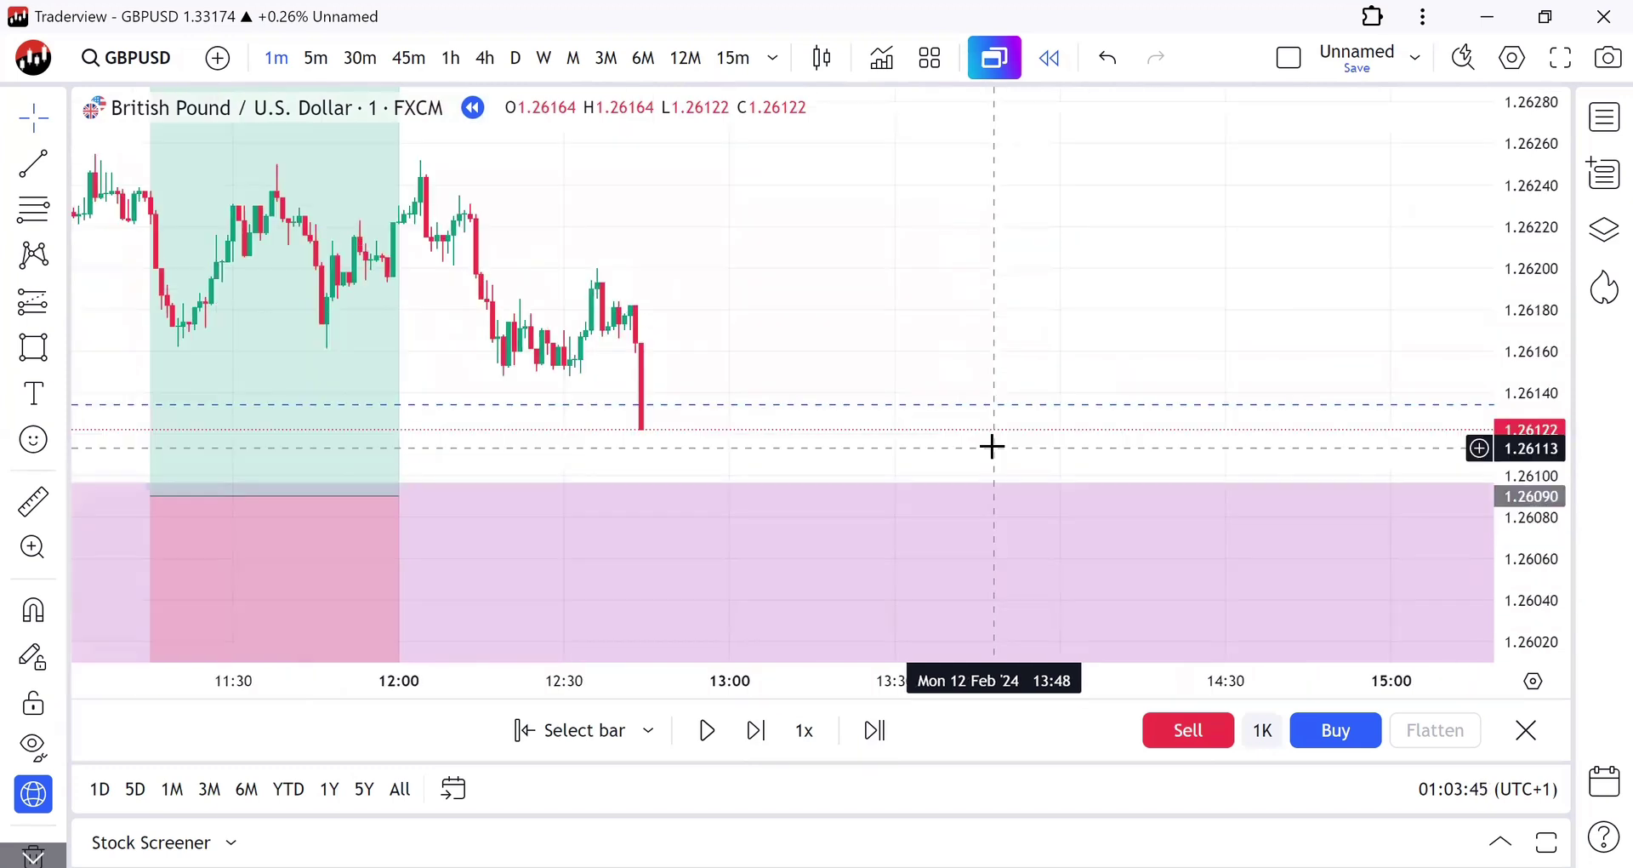
Step: Advance the 1-minute bar replay candle by candle to about 13:40 on 12 Feb
{"action": "left_click", "coordinate": [768, 731]}
{"action": "left_click", "coordinate": [768, 731]}
{"action": "left_click", "coordinate": [768, 731]}
{"action": "left_click", "coordinate": [769, 731]}
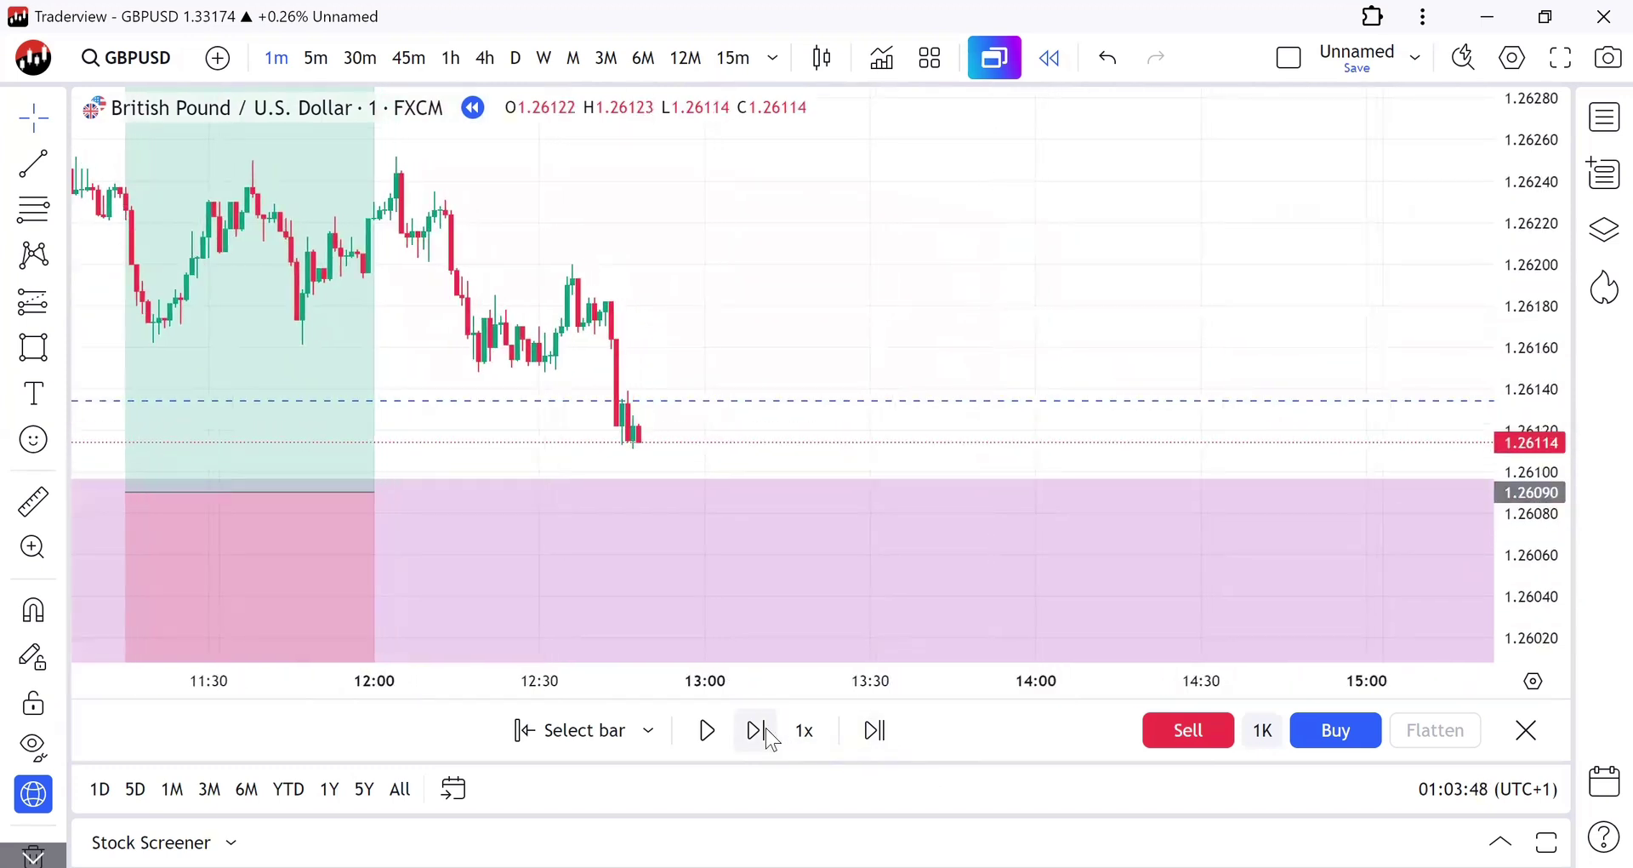
{"action": "left_click", "coordinate": [768, 731]}
{"action": "left_click", "coordinate": [768, 731]}
{"action": "left_click", "coordinate": [768, 731]}
{"action": "left_click", "coordinate": [768, 731]}
{"action": "left_click", "coordinate": [768, 731]}
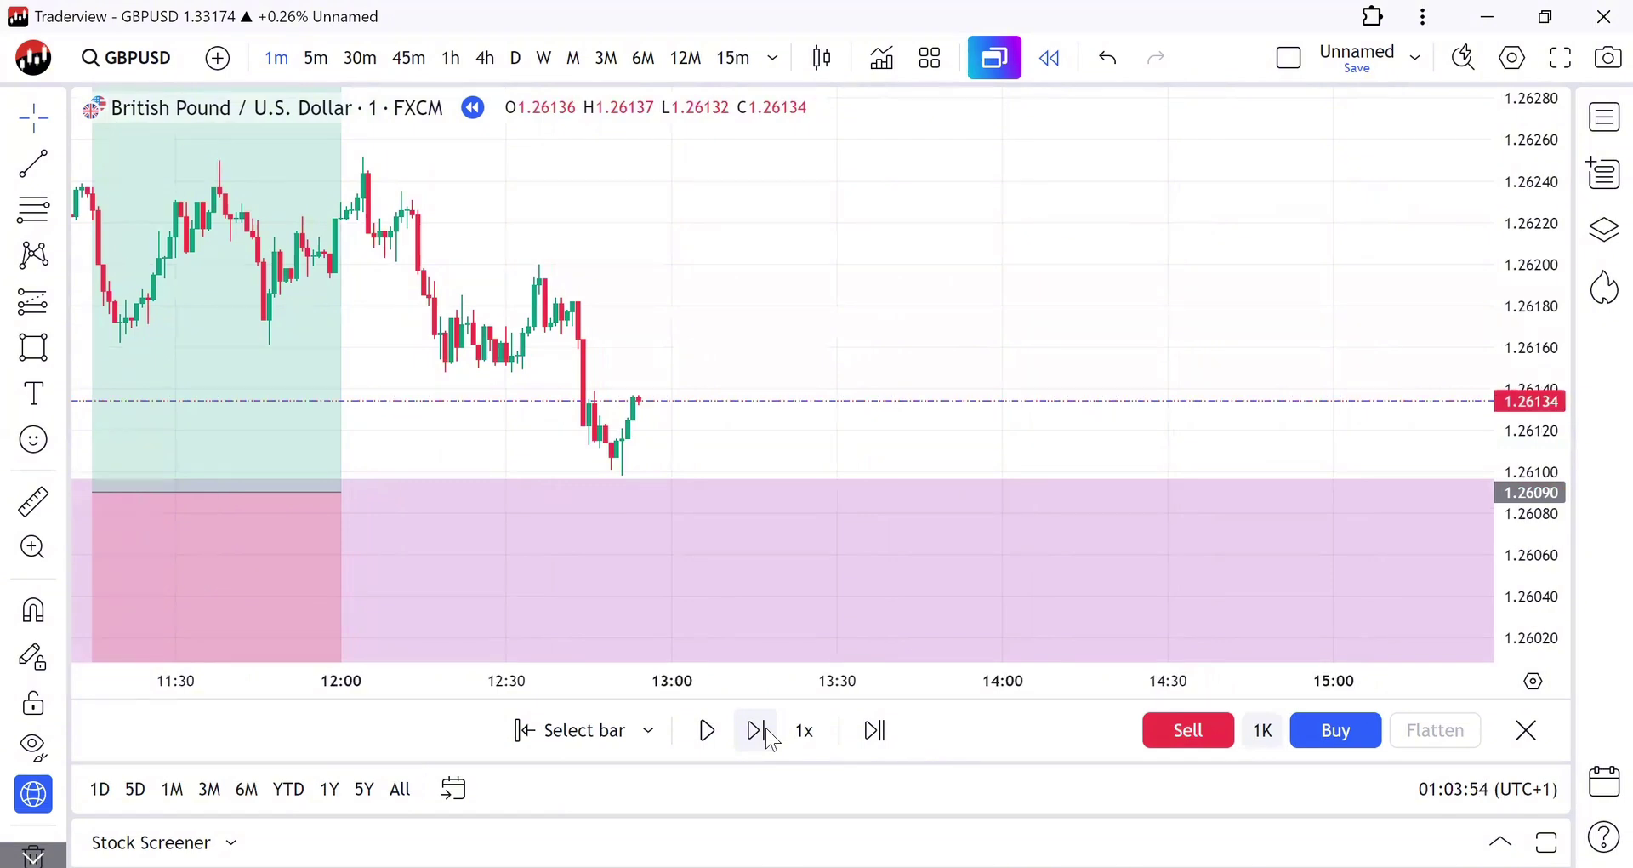
{"action": "left_click", "coordinate": [768, 731]}
{"action": "left_click", "coordinate": [768, 731]}
{"action": "left_click", "coordinate": [768, 731]}
{"action": "left_click", "coordinate": [768, 730]}
{"action": "left_click", "coordinate": [768, 731]}
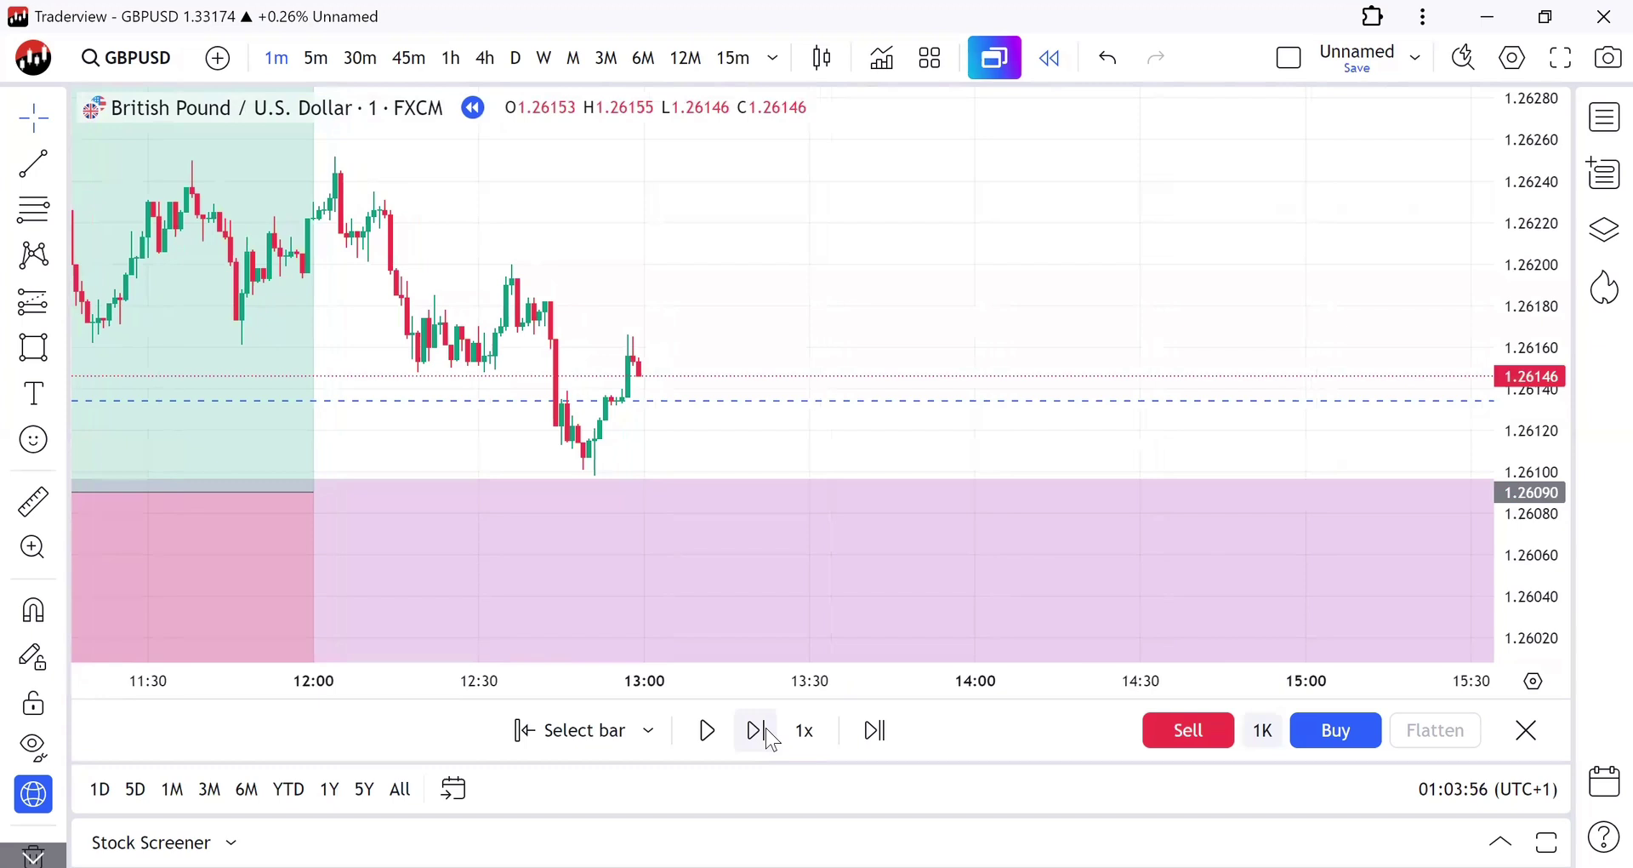
{"action": "left_click", "coordinate": [768, 731]}
{"action": "left_click", "coordinate": [755, 731]}
{"action": "left_click", "coordinate": [754, 731]}
{"action": "left_click", "coordinate": [755, 731]}
{"action": "left_click", "coordinate": [755, 731]}
{"action": "left_click", "coordinate": [755, 731]}
{"action": "left_click", "coordinate": [755, 731]}
{"action": "left_click", "coordinate": [755, 731]}
{"action": "left_click", "coordinate": [754, 731]}
{"action": "left_click", "coordinate": [754, 731]}
{"action": "left_click", "coordinate": [754, 730]}
{"action": "left_click", "coordinate": [755, 731]}
{"action": "left_click", "coordinate": [754, 730]}
{"action": "left_click", "coordinate": [755, 730]}
{"action": "left_click", "coordinate": [754, 731]}
{"action": "left_click", "coordinate": [769, 732]}
{"action": "left_click", "coordinate": [768, 732]}
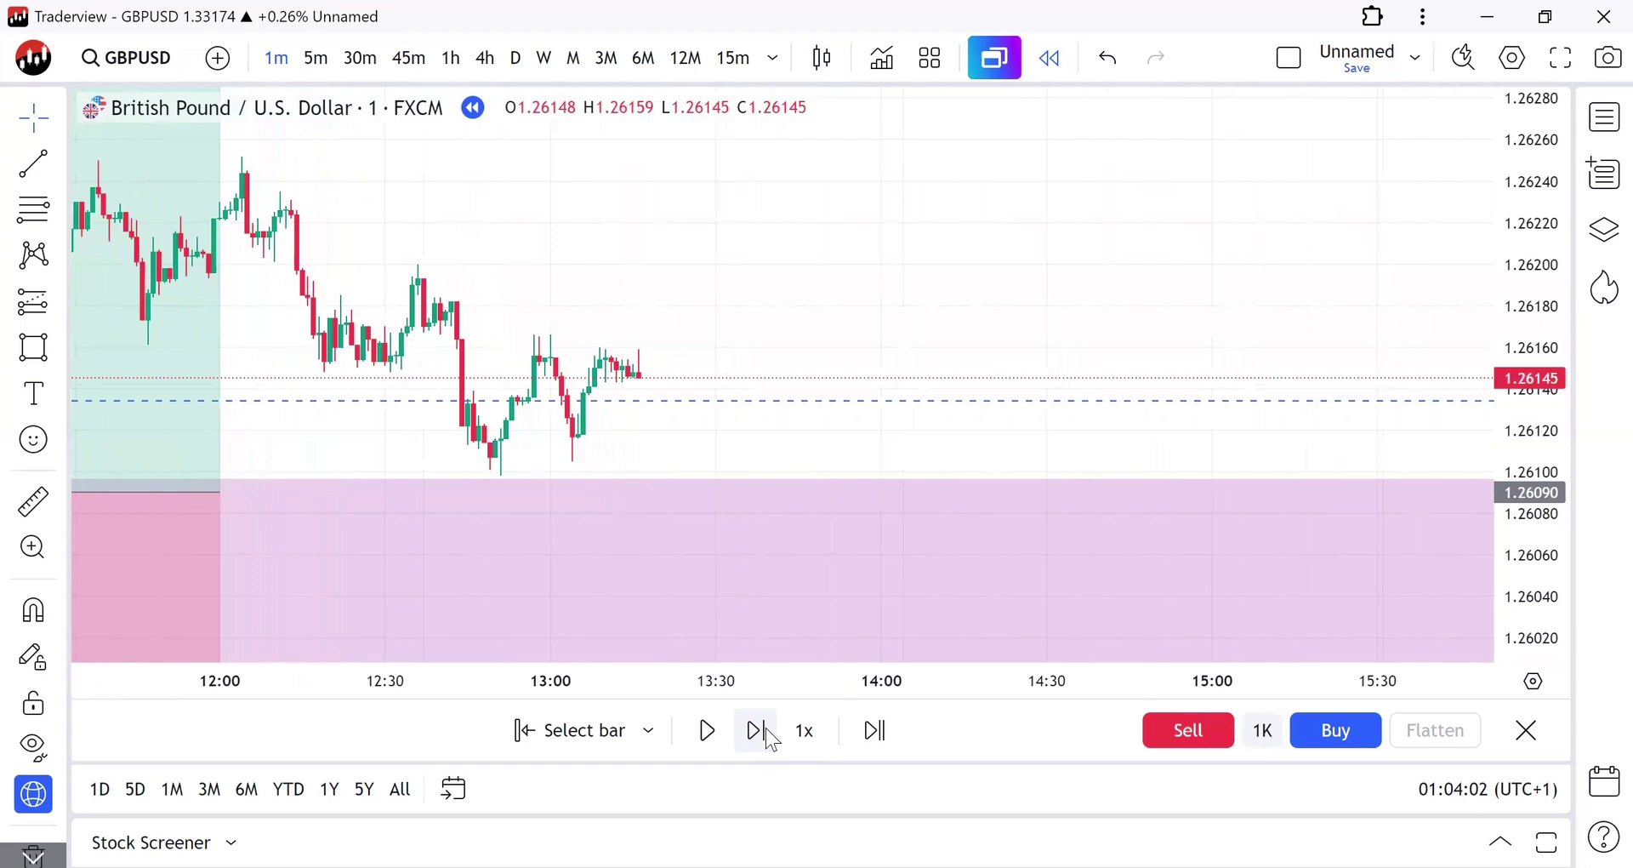
{"action": "left_click", "coordinate": [768, 731]}
{"action": "left_click", "coordinate": [769, 732]}
{"action": "left_click", "coordinate": [768, 732]}
{"action": "left_click", "coordinate": [768, 731]}
{"action": "left_click", "coordinate": [768, 732]}
{"action": "left_click", "coordinate": [768, 732]}
{"action": "left_click", "coordinate": [755, 731]}
{"action": "left_click", "coordinate": [754, 730]}
{"action": "left_click", "coordinate": [754, 730]}
{"action": "left_click", "coordinate": [755, 730]}
{"action": "left_click", "coordinate": [755, 731]}
{"action": "left_click", "coordinate": [755, 731]}
{"action": "left_click", "coordinate": [755, 731]}
{"action": "left_click", "coordinate": [755, 731]}
{"action": "left_click", "coordinate": [770, 736]}
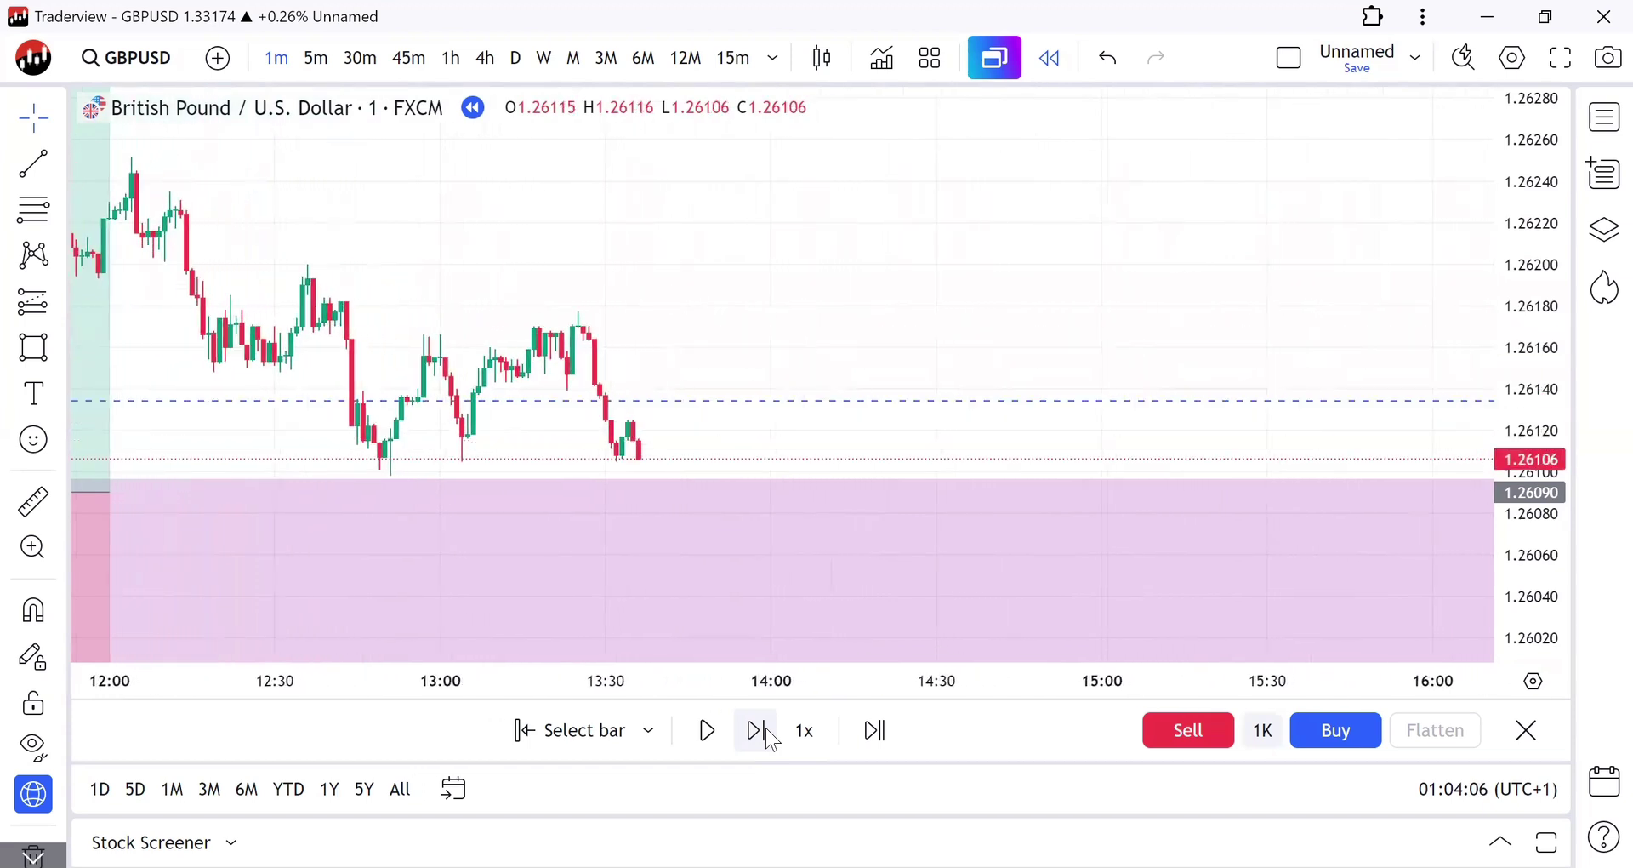
{"action": "left_click", "coordinate": [770, 736]}
{"action": "left_click", "coordinate": [770, 737]}
{"action": "left_click", "coordinate": [770, 737]}
{"action": "left_click", "coordinate": [769, 736]}
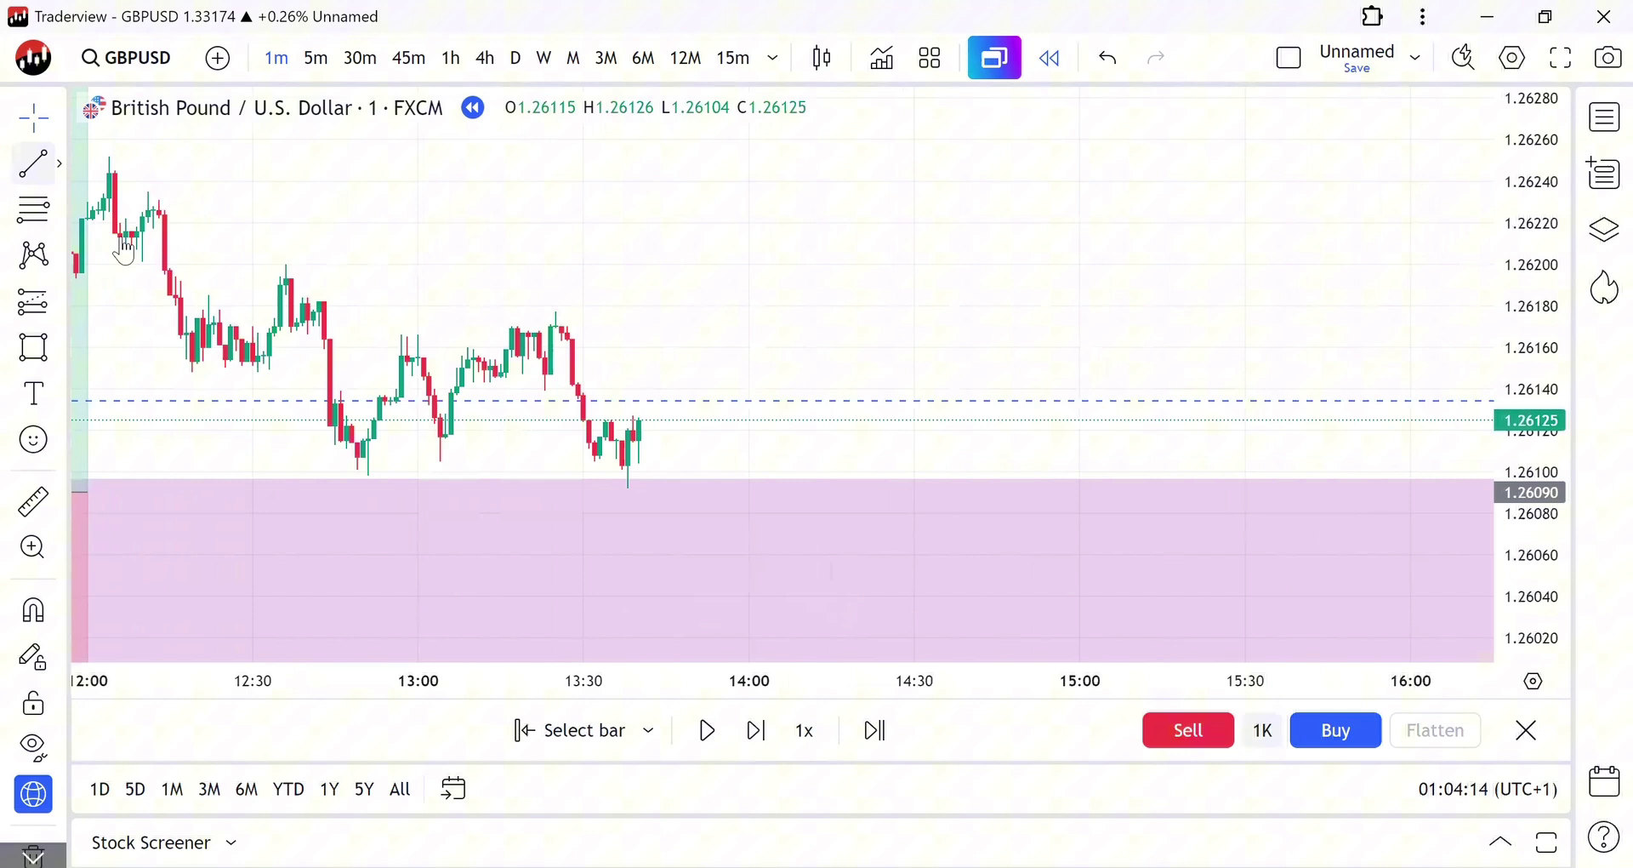
Step: Draw a dashed horizontal trend line at 1.26098 from the 12:51 swing low to the candle at about 13:38 that sweeps it
{"action": "left_click", "coordinate": [59, 163]}
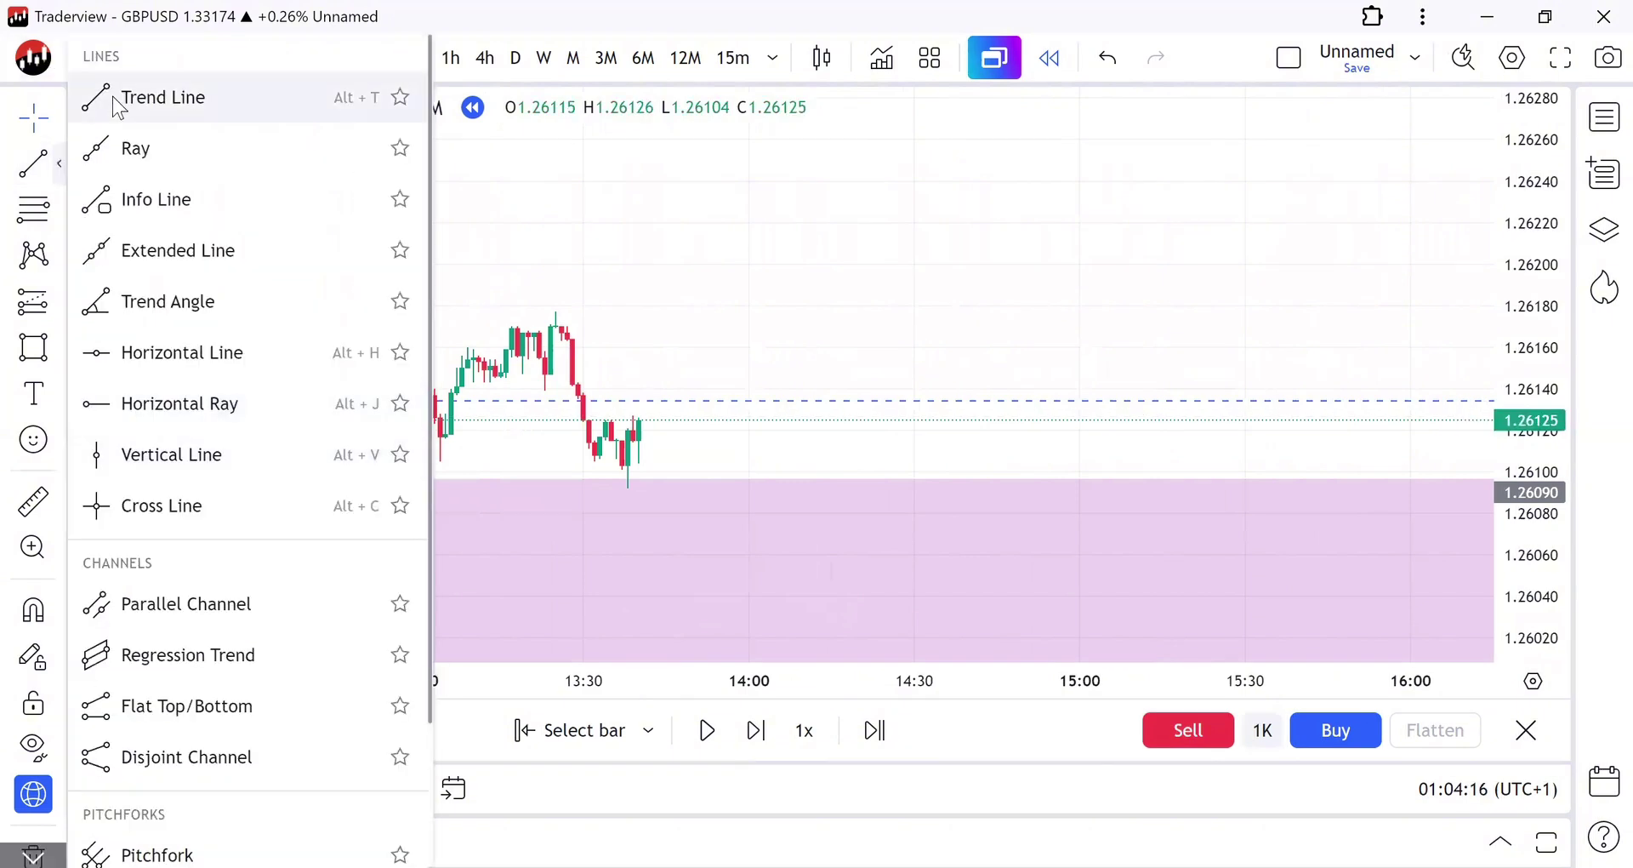
{"action": "left_click", "coordinate": [119, 99]}
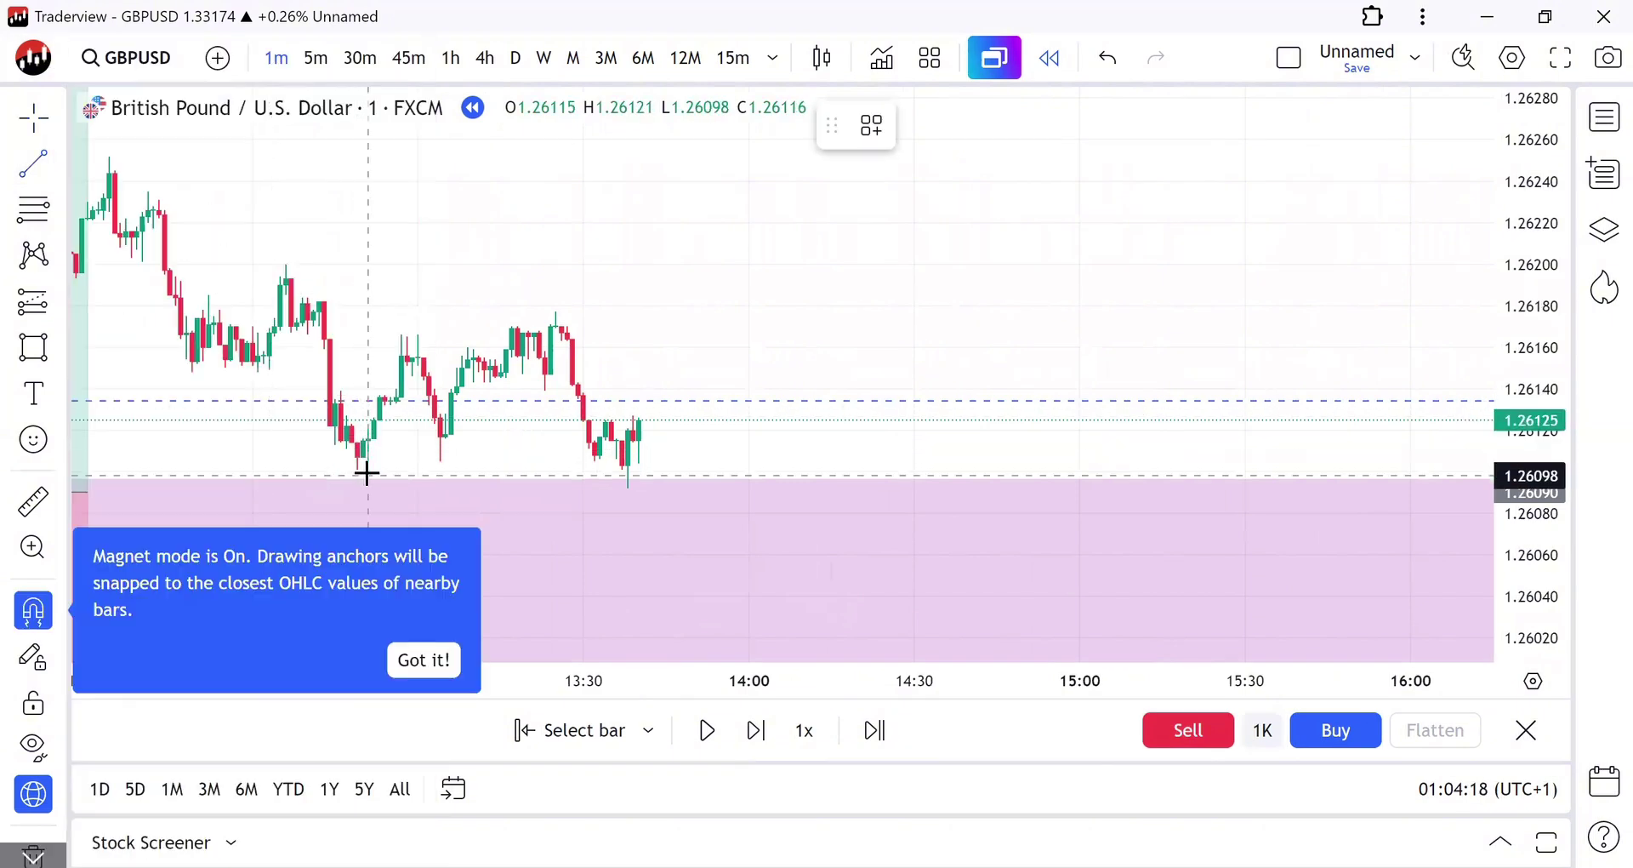
{"action": "left_click", "coordinate": [367, 474]}
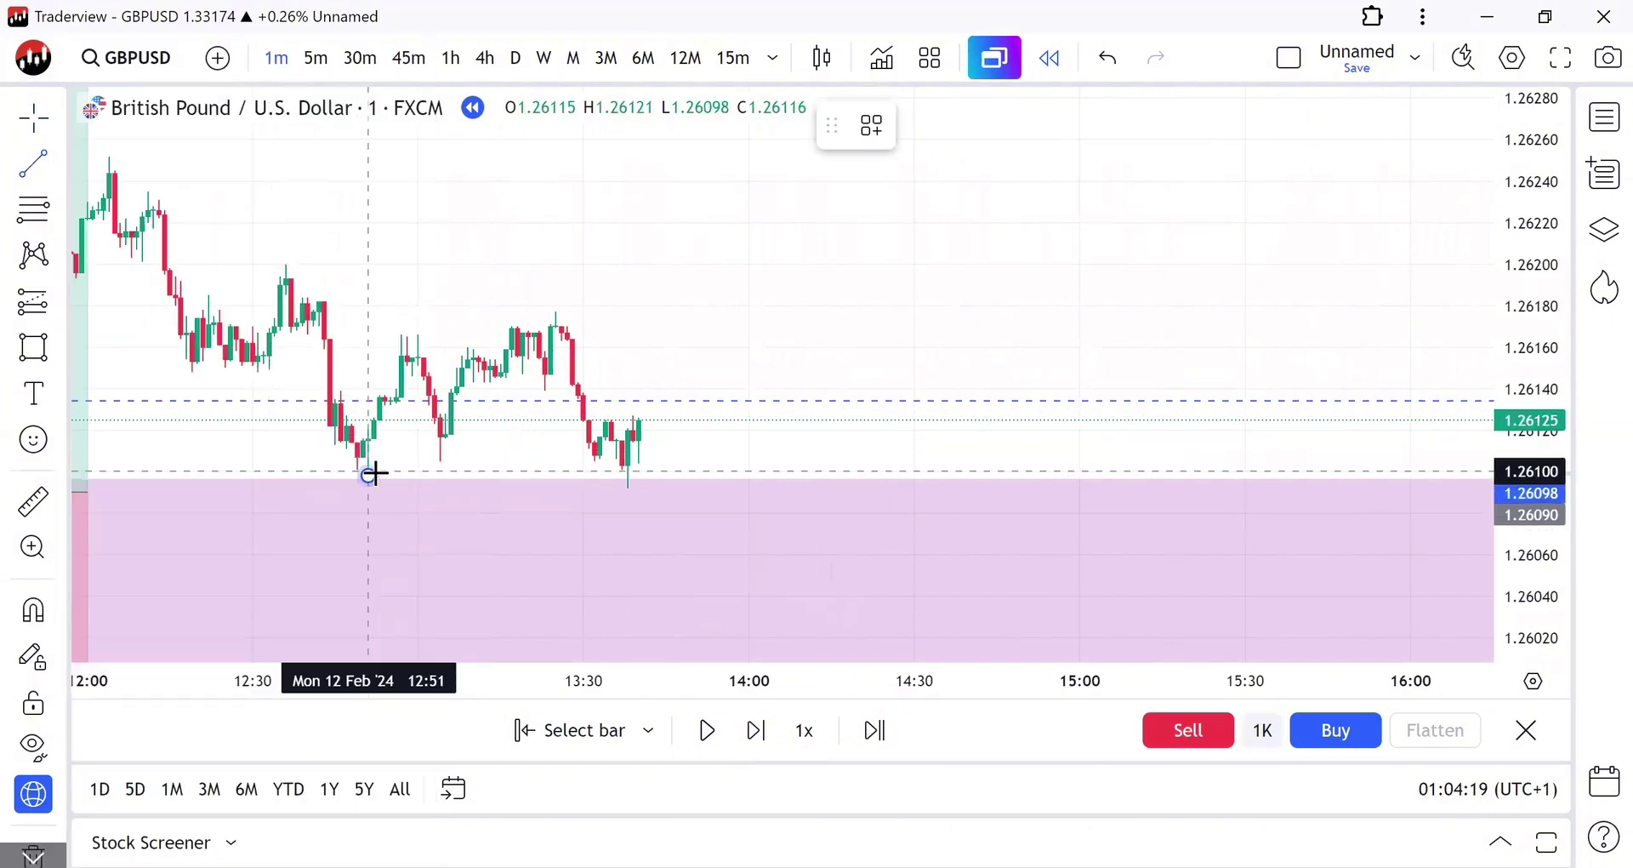
{"action": "left_click", "coordinate": [628, 477]}
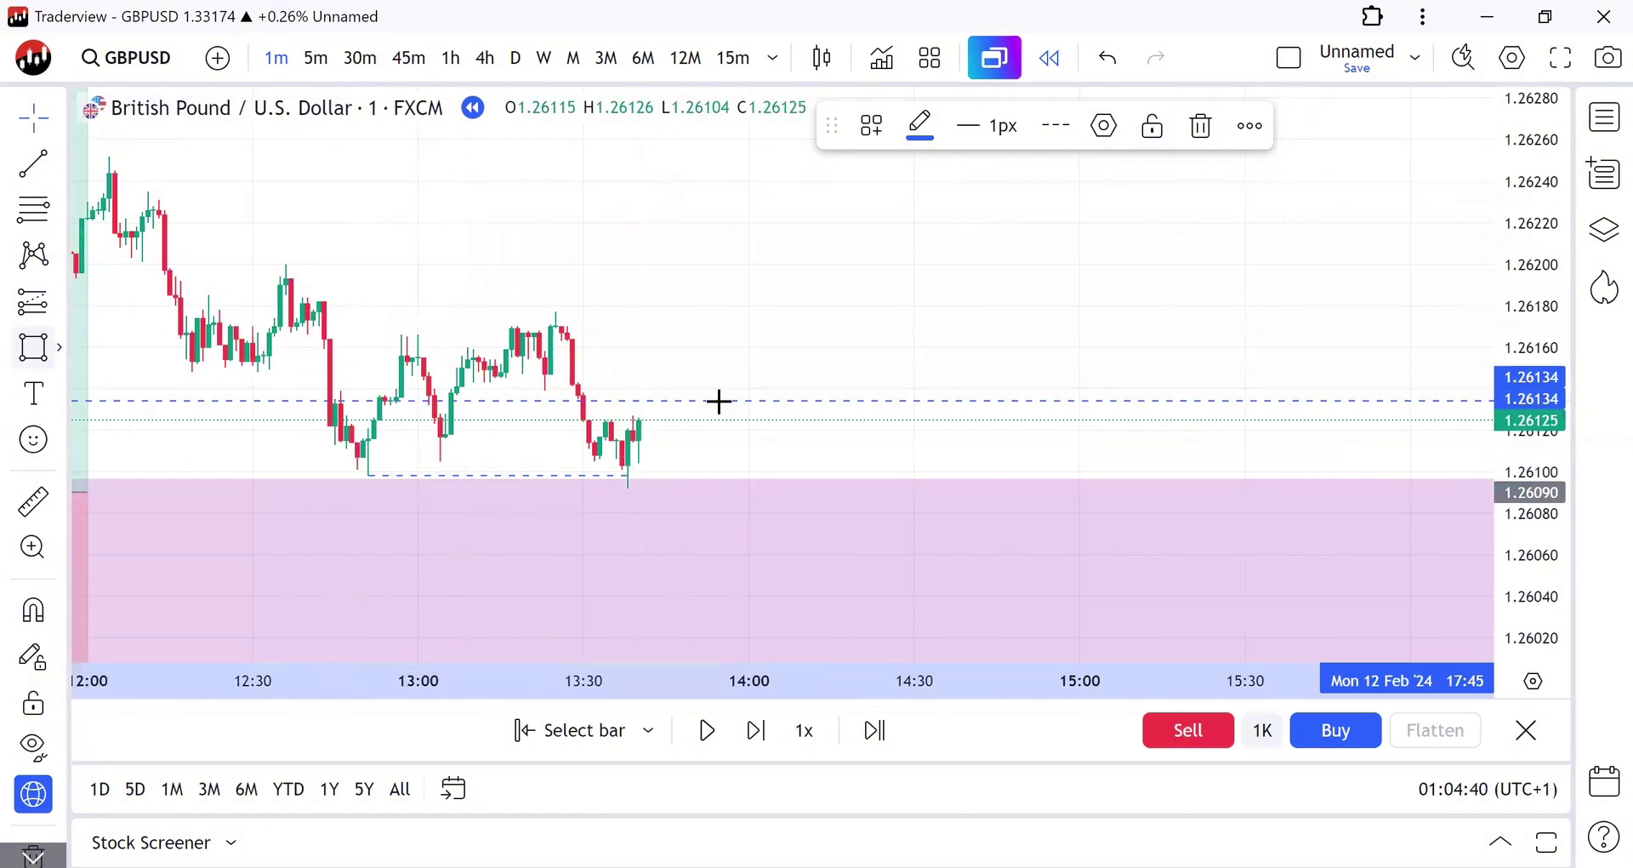
Step: Draw a small rectangle zone between 1.26092 and 1.26115 starting at the 13:37 candle at the latest low
{"action": "key", "text": "ctrl"}
{"action": "left_click", "coordinate": [628, 491]}
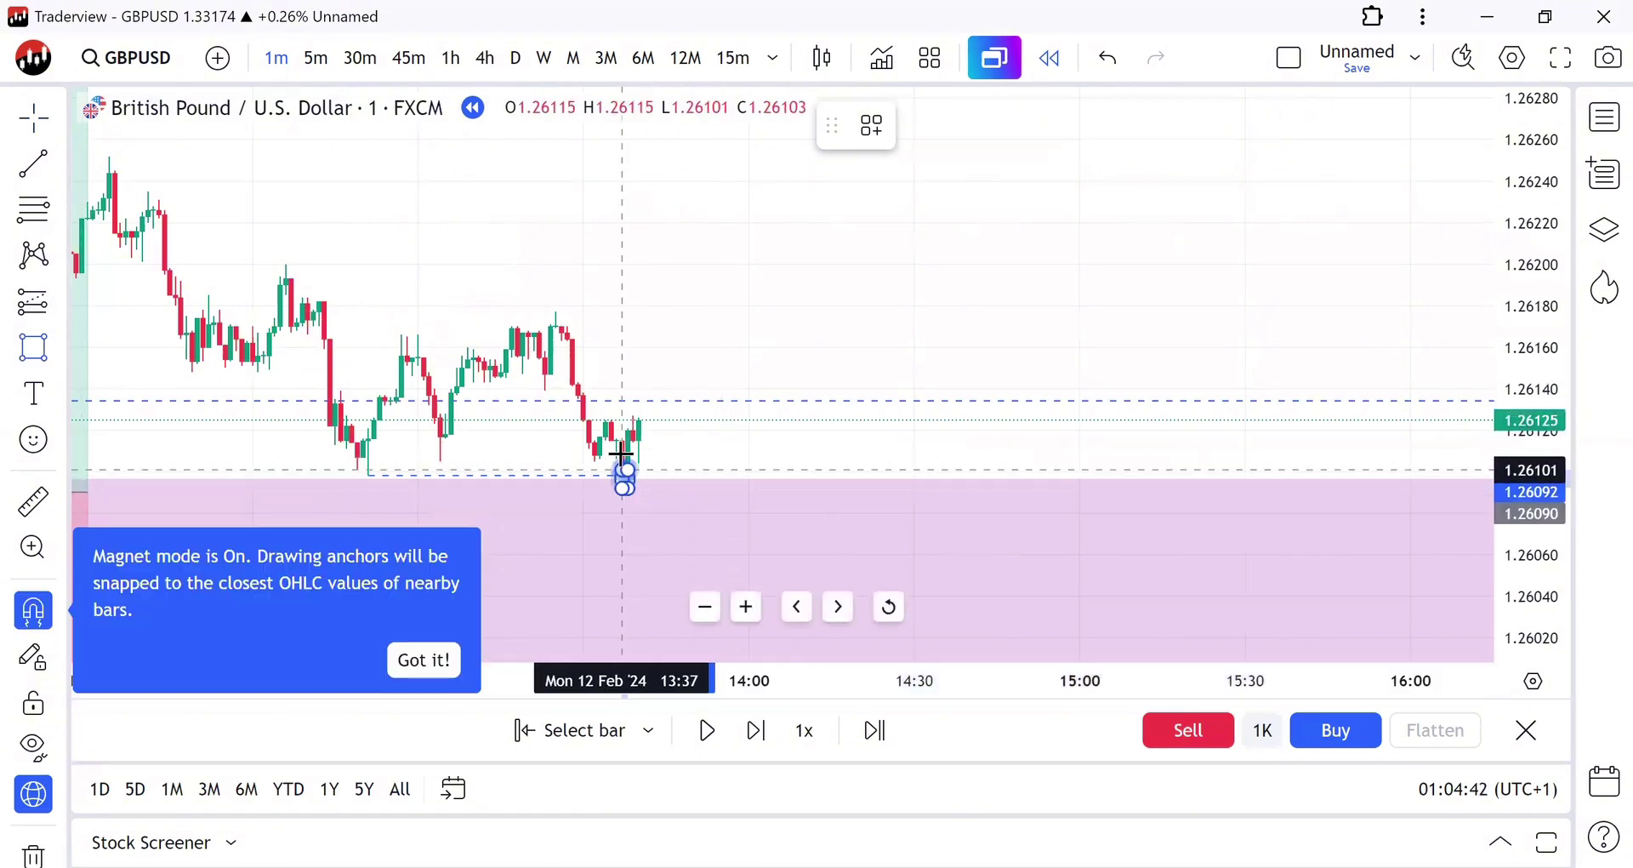
{"action": "left_click", "coordinate": [625, 462]}
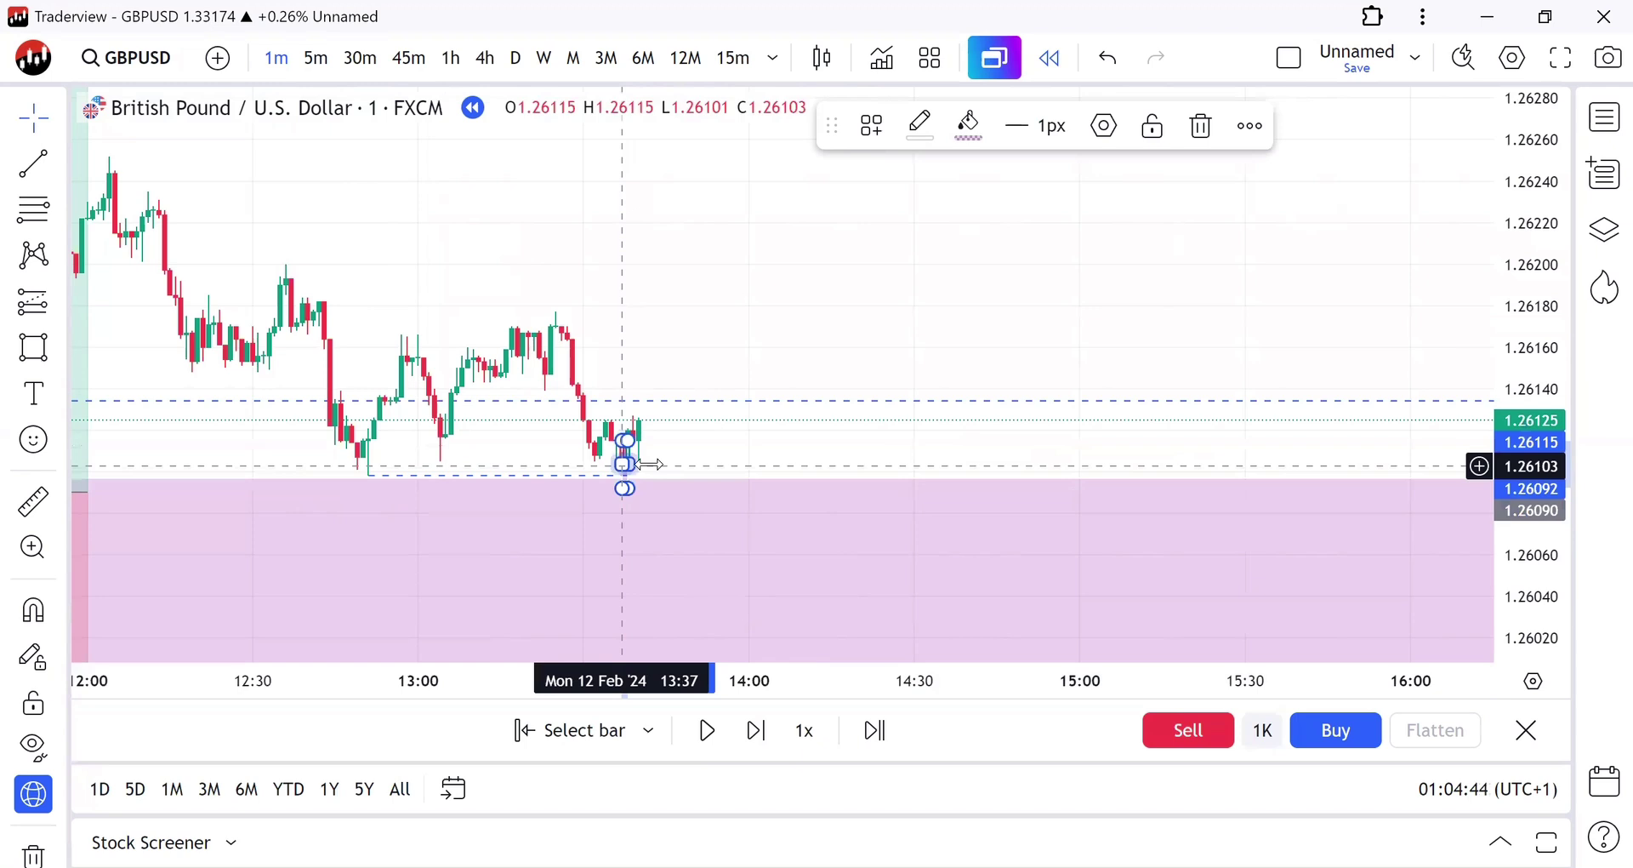
Step: Fill the small rectangle zone at the 13:37 low with light grey and extend its right edge to about 14:26
{"action": "left_click", "coordinate": [738, 442]}
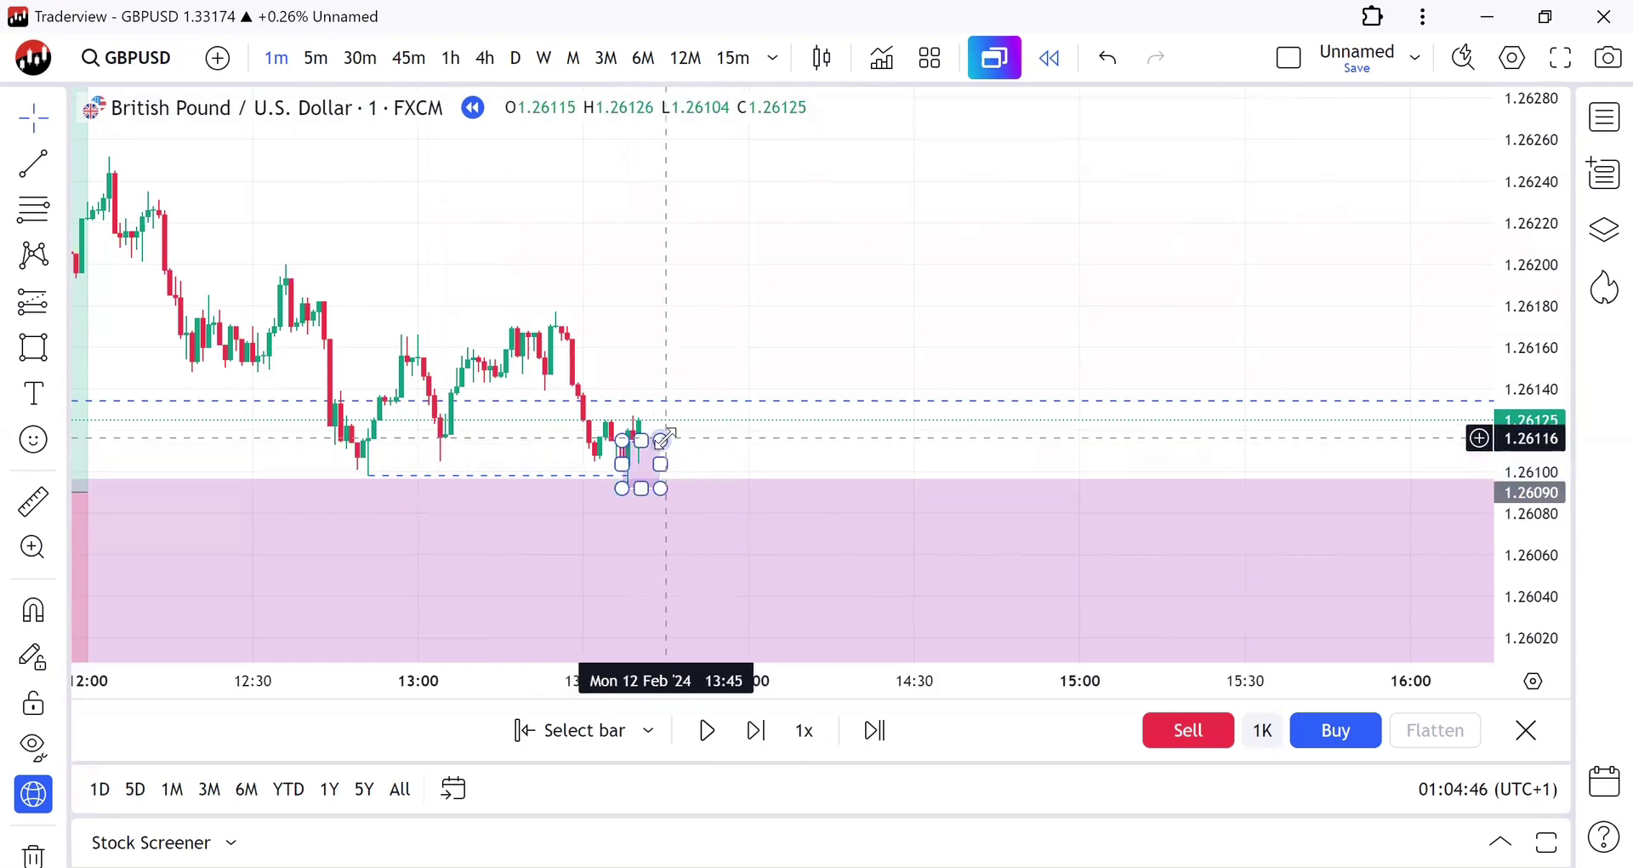
{"action": "left_click", "coordinate": [663, 438]}
{"action": "left_click", "coordinate": [968, 128]}
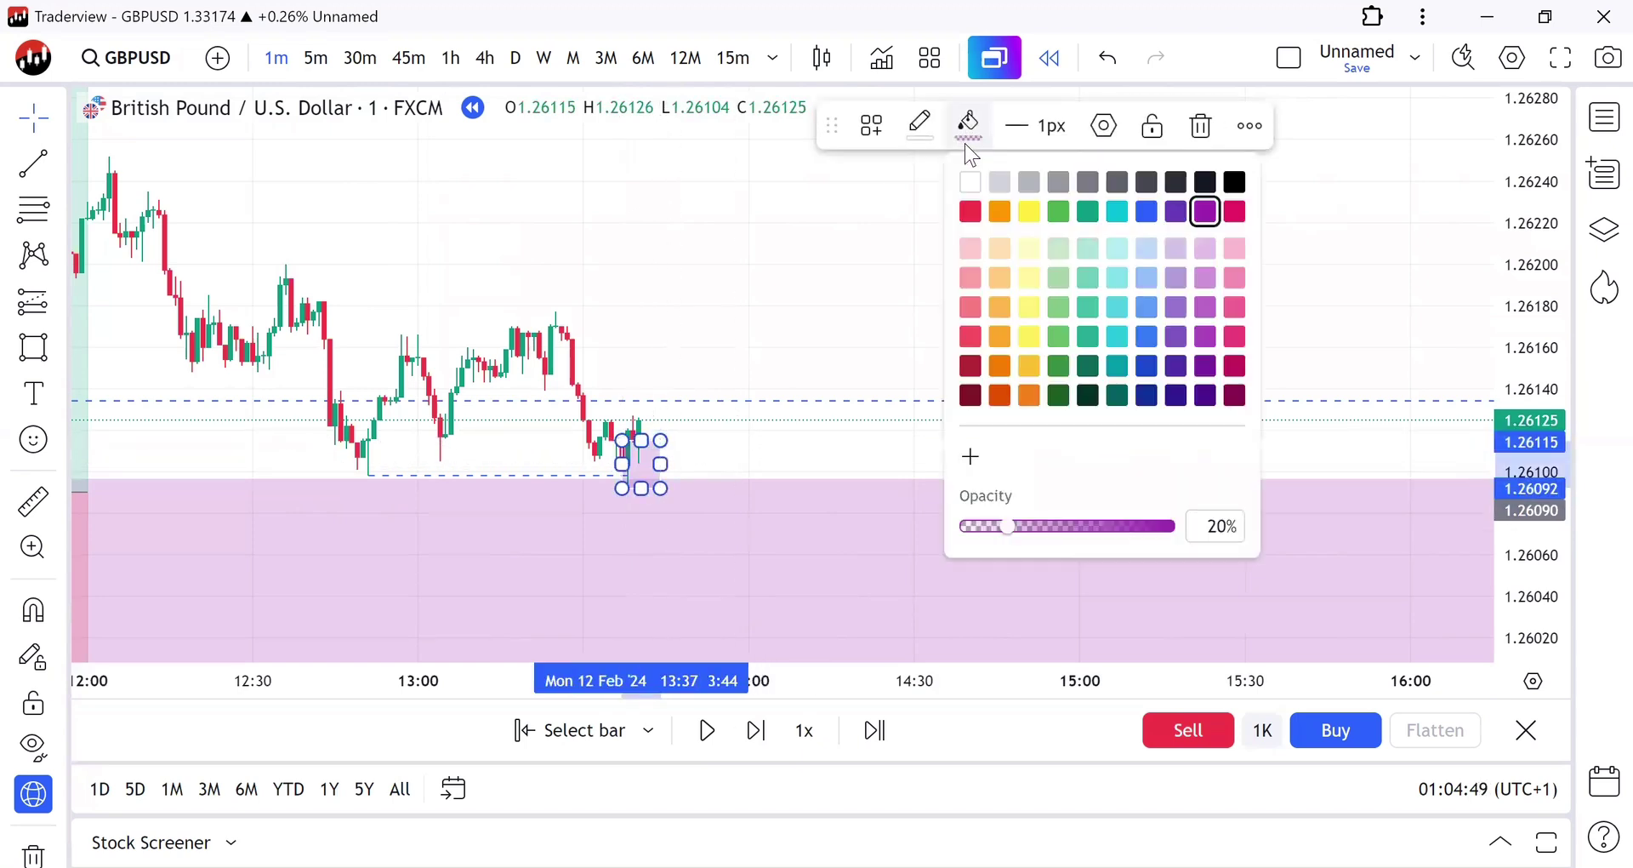
{"action": "left_click", "coordinate": [1001, 182]}
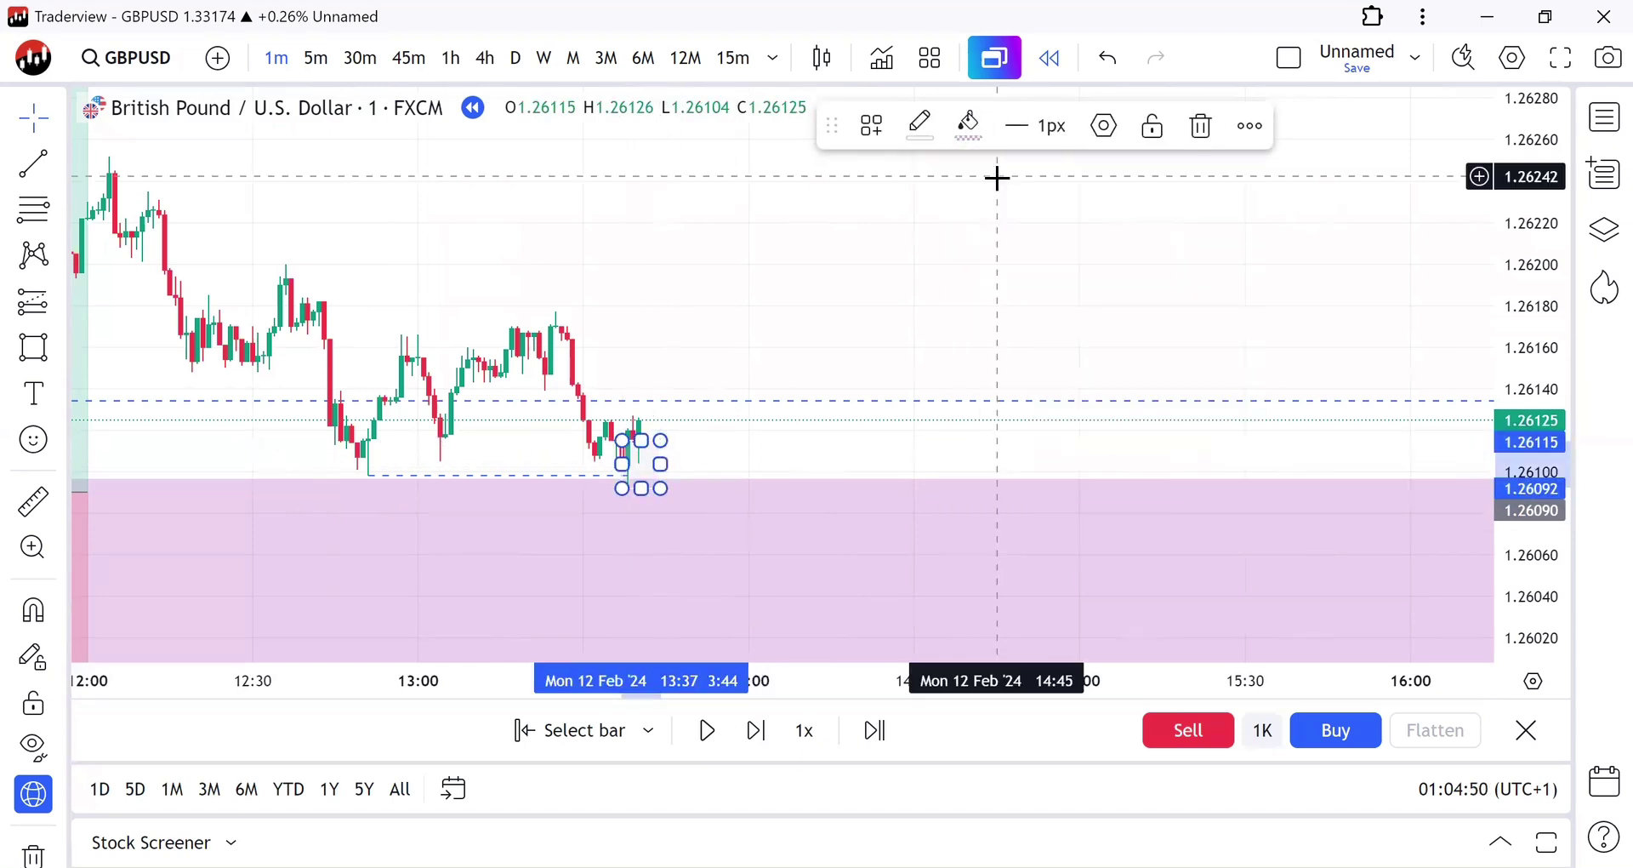
{"action": "left_click", "coordinate": [934, 135]}
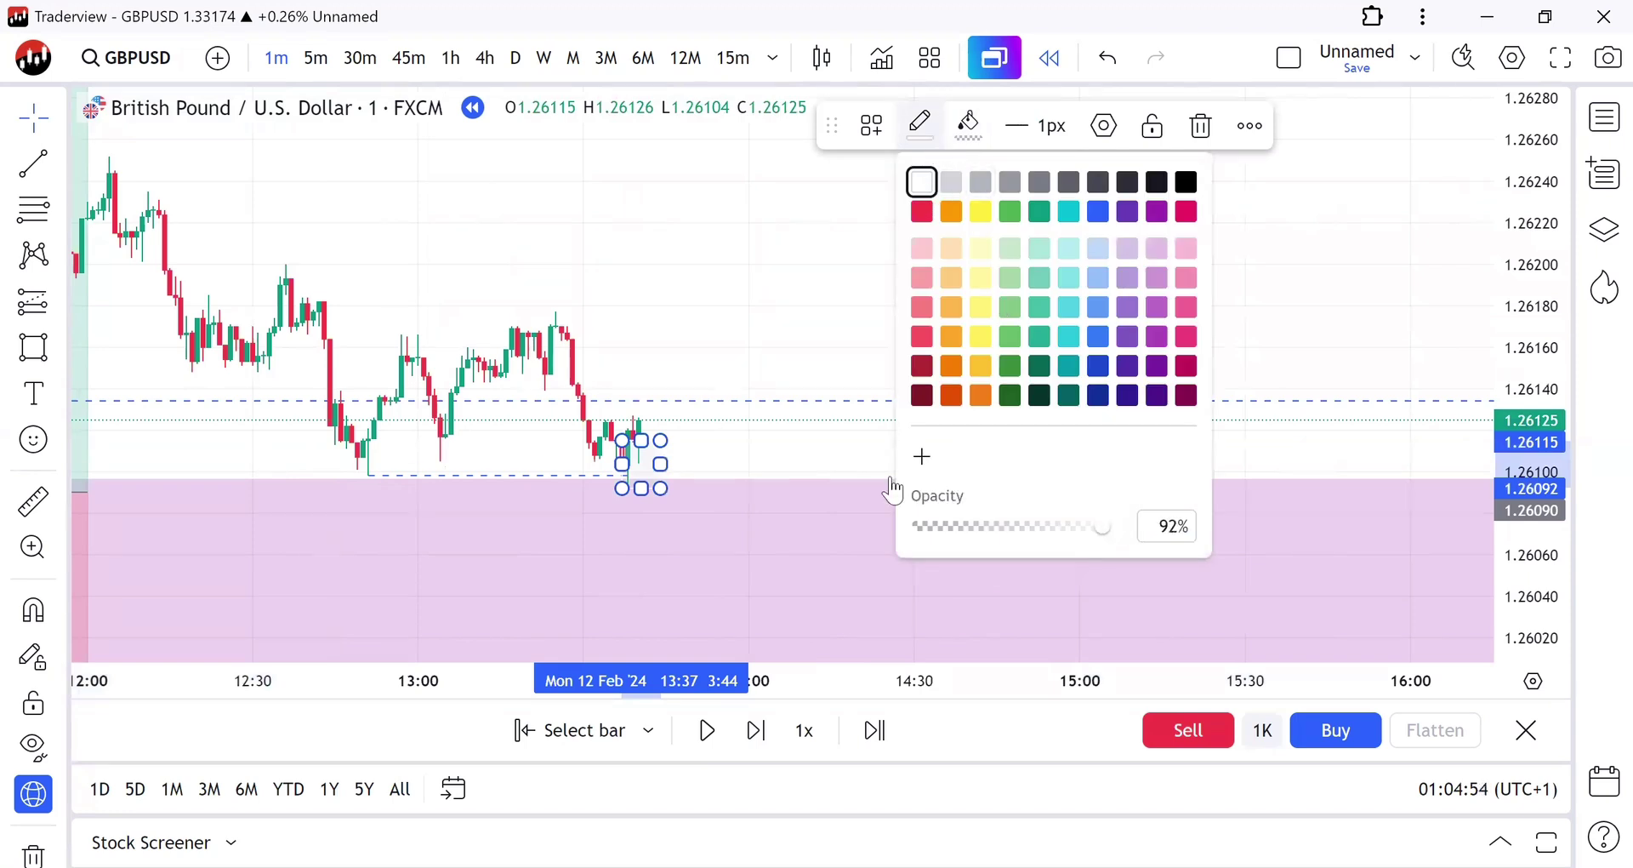
{"action": "left_click", "coordinate": [704, 226]}
{"action": "left_click_drag", "start_coordinate": [656, 469], "coordinate": [892, 451]}
{"action": "left_click", "coordinate": [859, 307]}
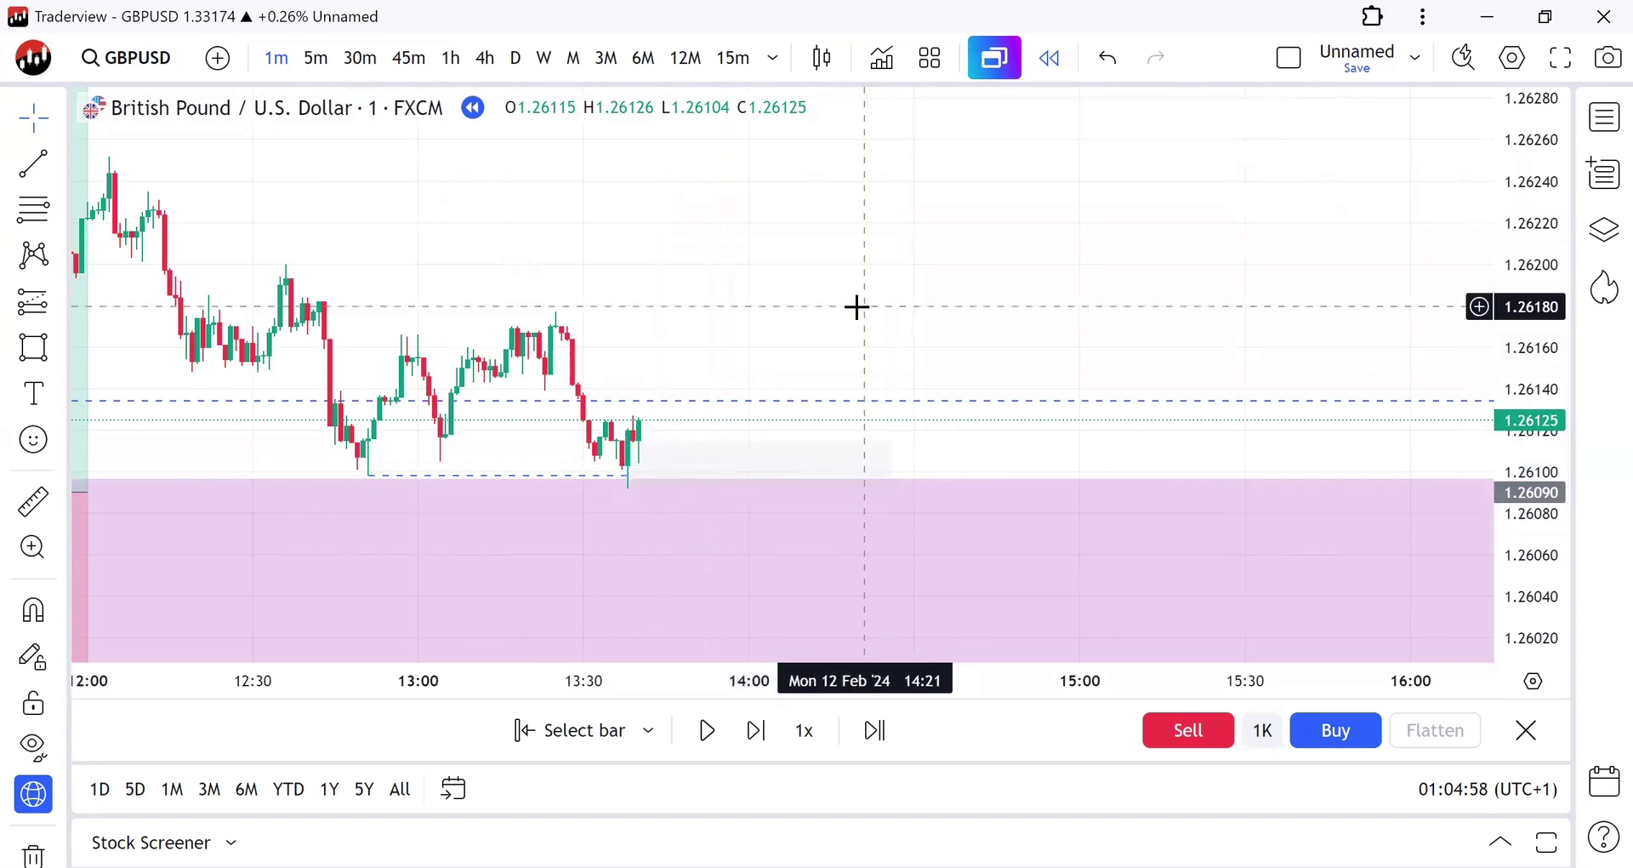
Step: Place a long position at the latest candle with entry at 1.26114 and stop at 1.26092
{"action": "left_click", "coordinate": [24, 306]}
{"action": "left_click", "coordinate": [127, 179]}
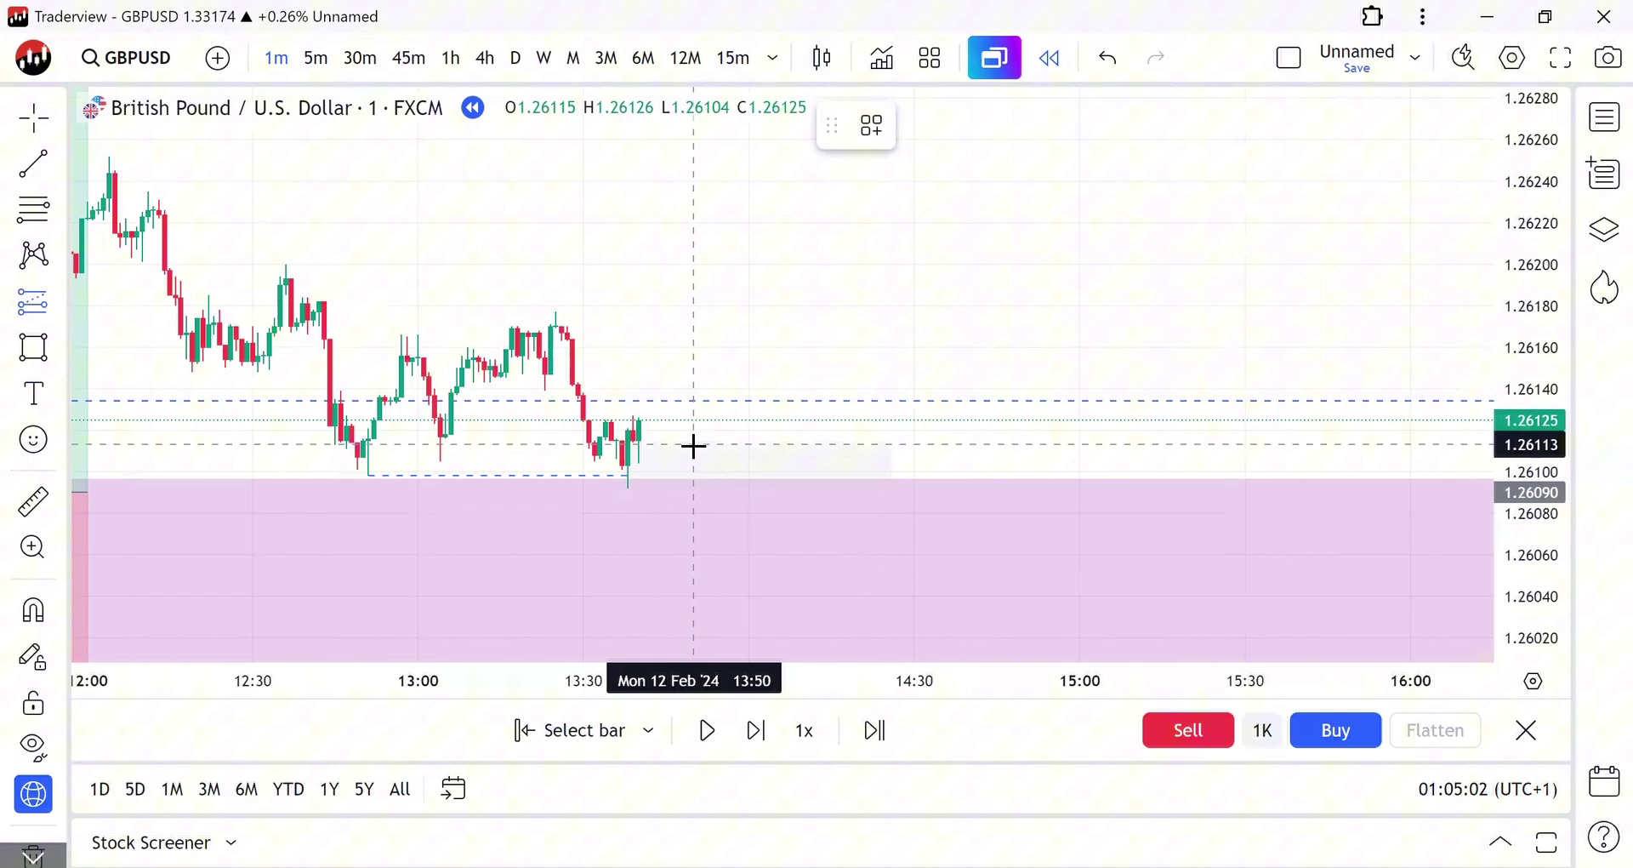
{"action": "left_click", "coordinate": [638, 442]}
{"action": "left_click_drag", "start_coordinate": [639, 513], "coordinate": [625, 490]}
Step: Raise the new long position's target to 1.26541, near the 09:00 high, and widen the position to about 14:34
{"action": "left_click_drag", "start_coordinate": [384, 255], "coordinate": [687, 380]}
{"action": "scroll", "coordinate": [640, 331], "scroll_direction": "down", "scroll_amount": 6}
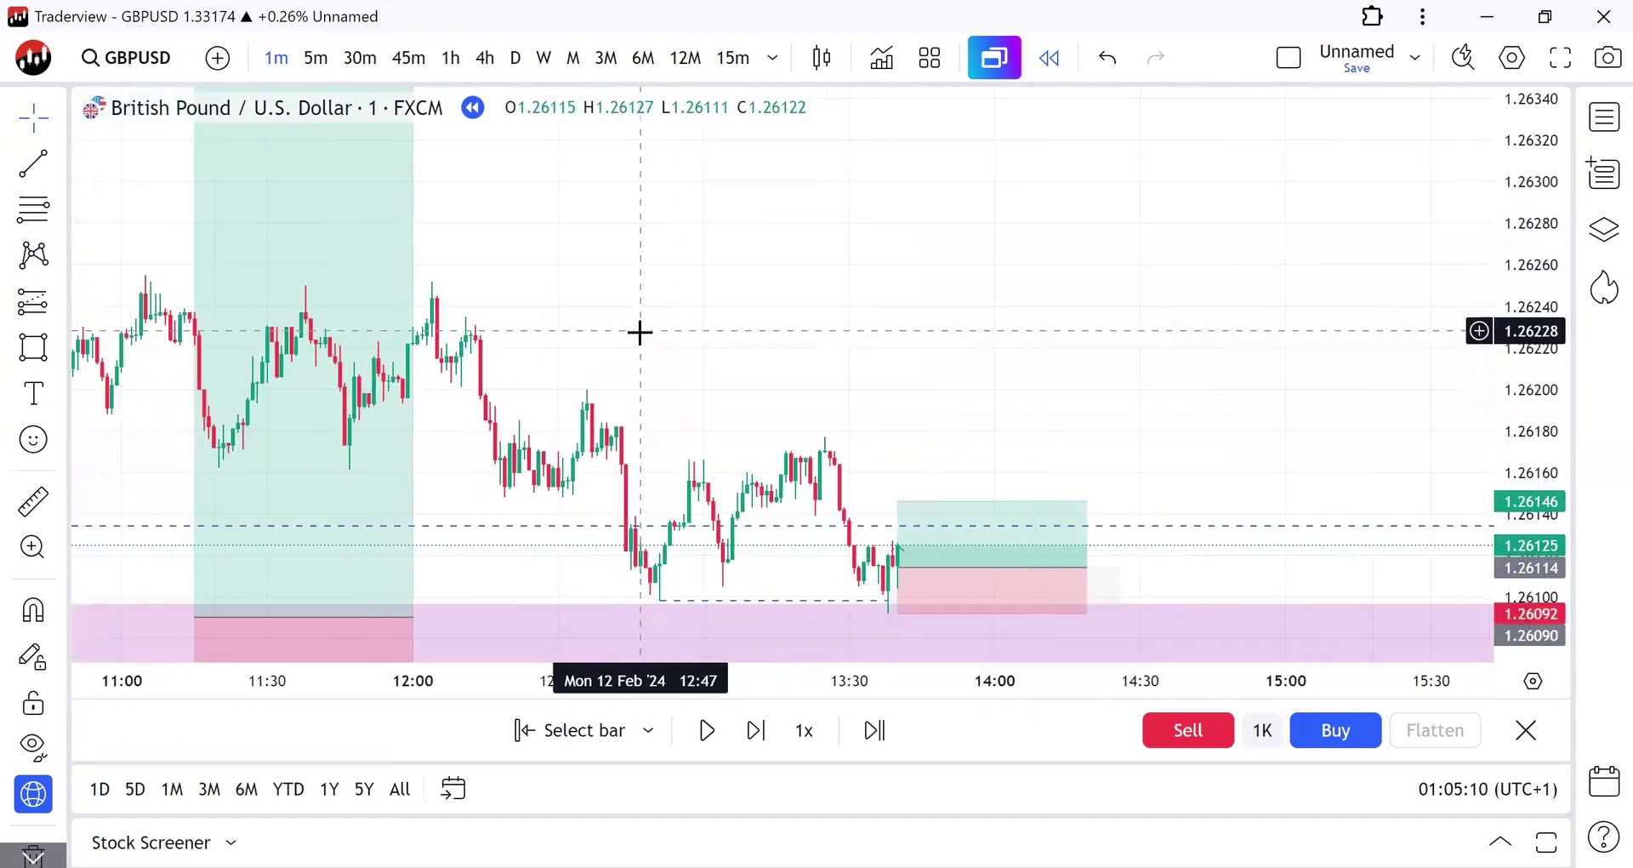
{"action": "scroll", "coordinate": [756, 276], "scroll_direction": "down", "scroll_amount": 4}
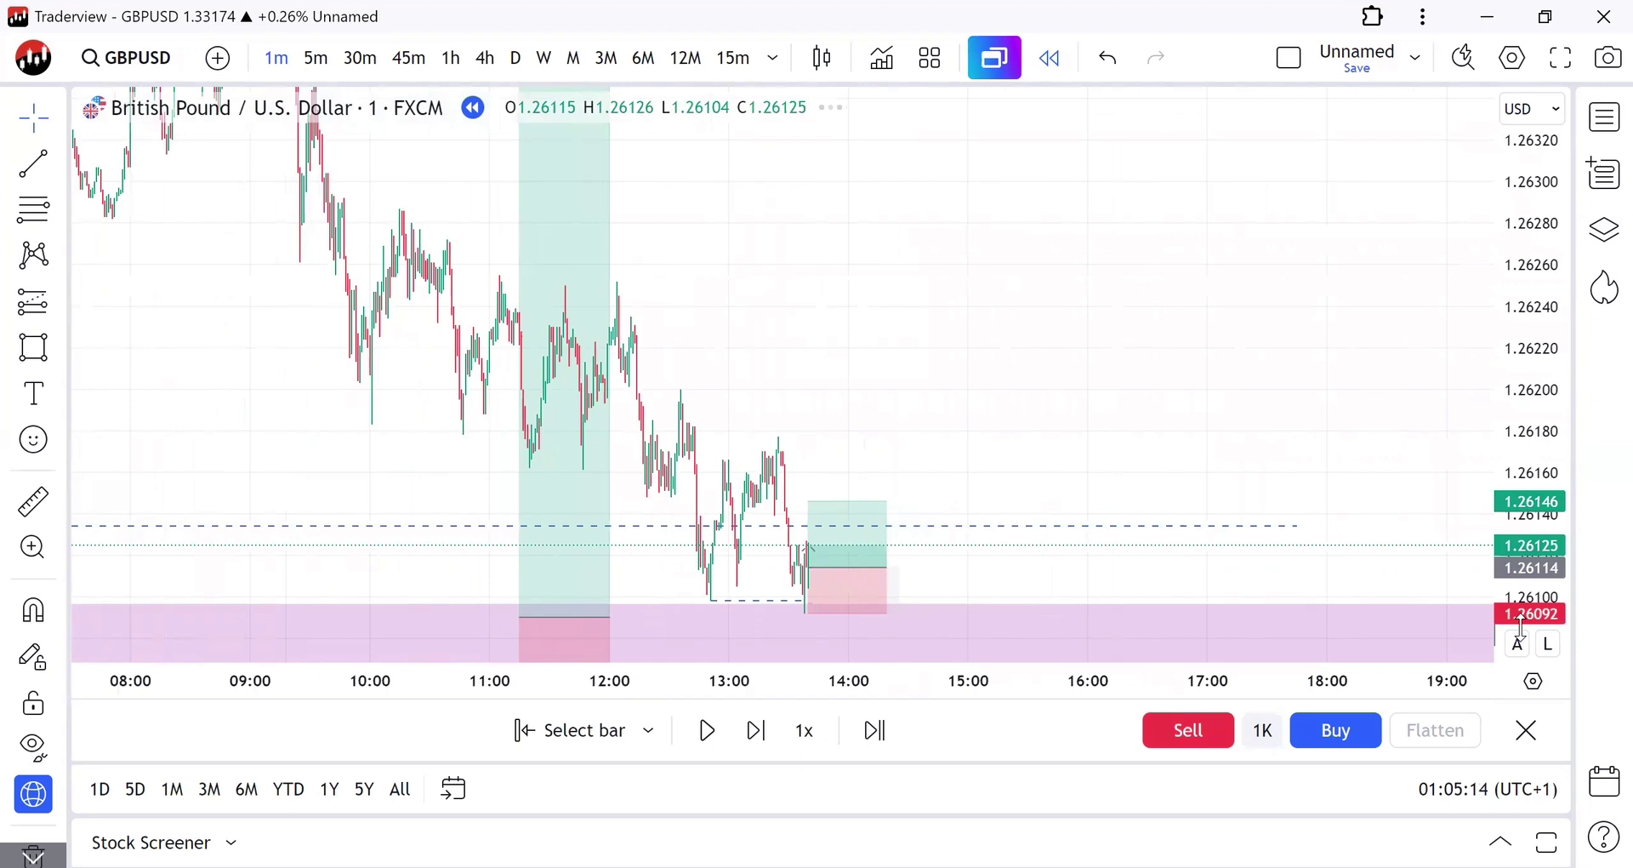
{"action": "left_click_drag", "start_coordinate": [1521, 625], "coordinate": [1523, 689]}
{"action": "left_click", "coordinate": [976, 489]}
{"action": "mouse_move", "coordinate": [976, 489]}
{"action": "left_mouse_down"}
{"action": "mouse_move", "coordinate": [970, 470]}
{"action": "mouse_move", "coordinate": [1013, 569]}
{"action": "left_mouse_up"}
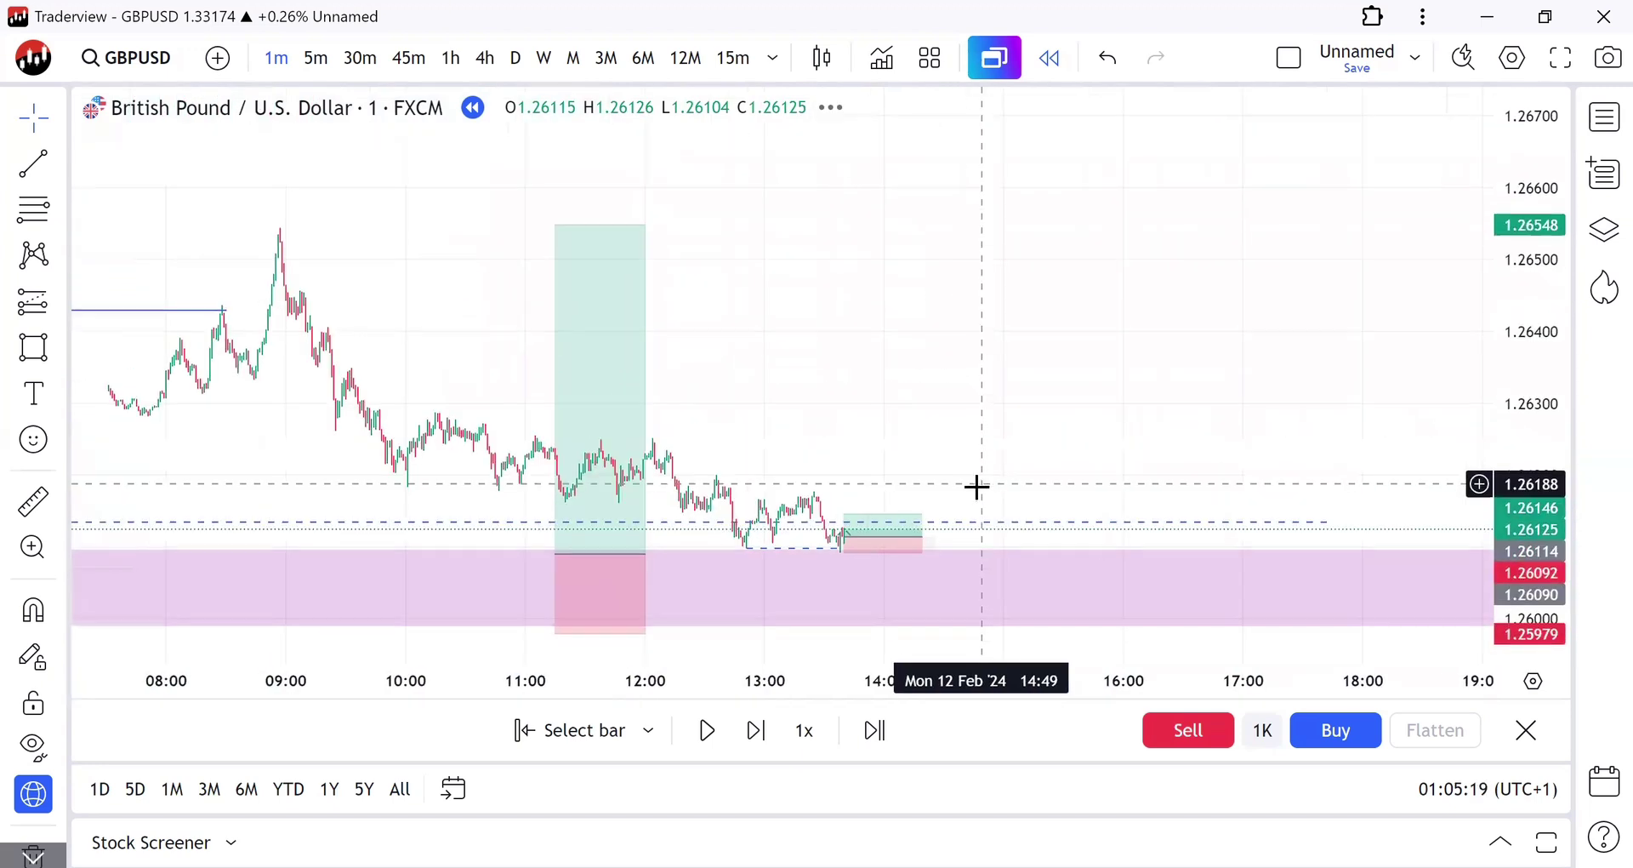
{"action": "left_click_drag", "start_coordinate": [645, 553], "coordinate": [970, 547]}
{"action": "key", "text": "ctrl+z"}
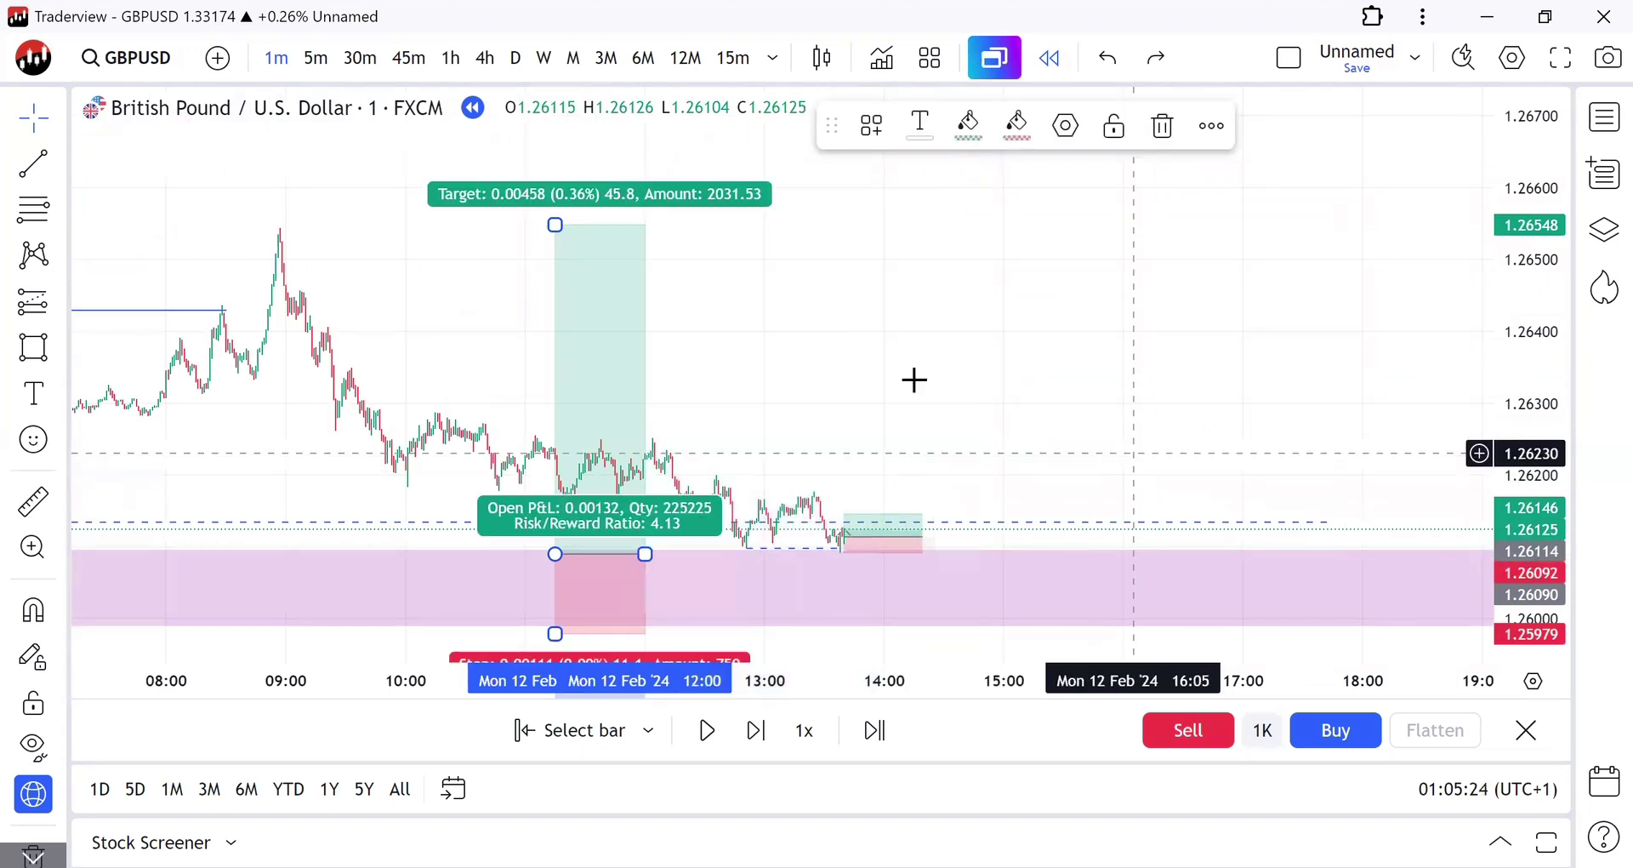
{"action": "left_click", "coordinate": [844, 514]}
{"action": "left_click_drag", "start_coordinate": [845, 513], "coordinate": [740, 233]}
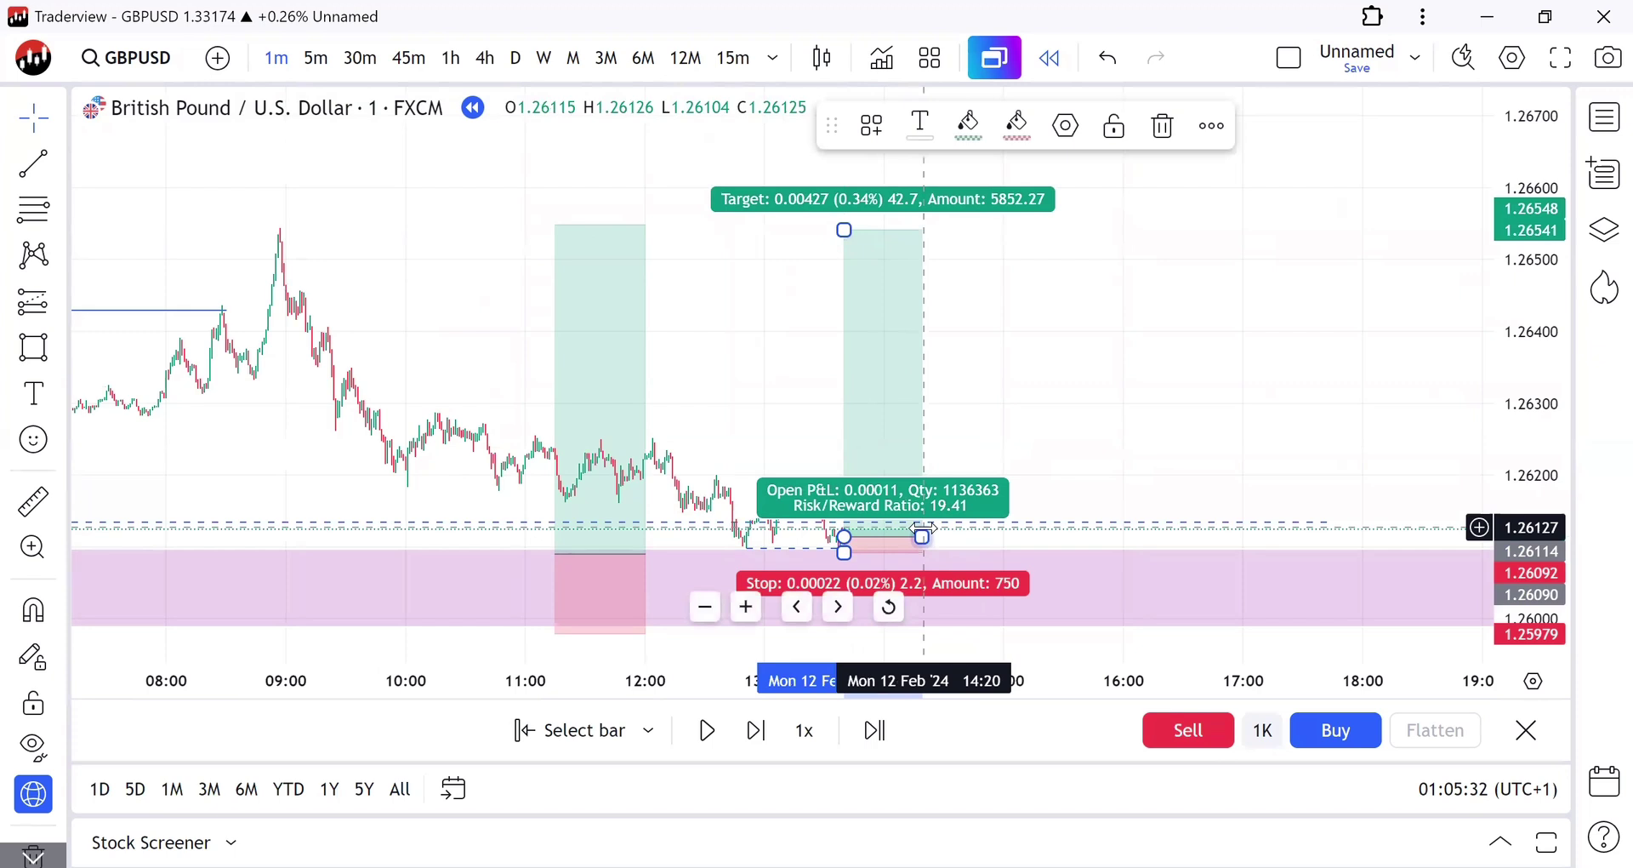
{"action": "left_click_drag", "start_coordinate": [922, 536], "coordinate": [952, 537]}
{"action": "left_click", "coordinate": [1089, 464]}
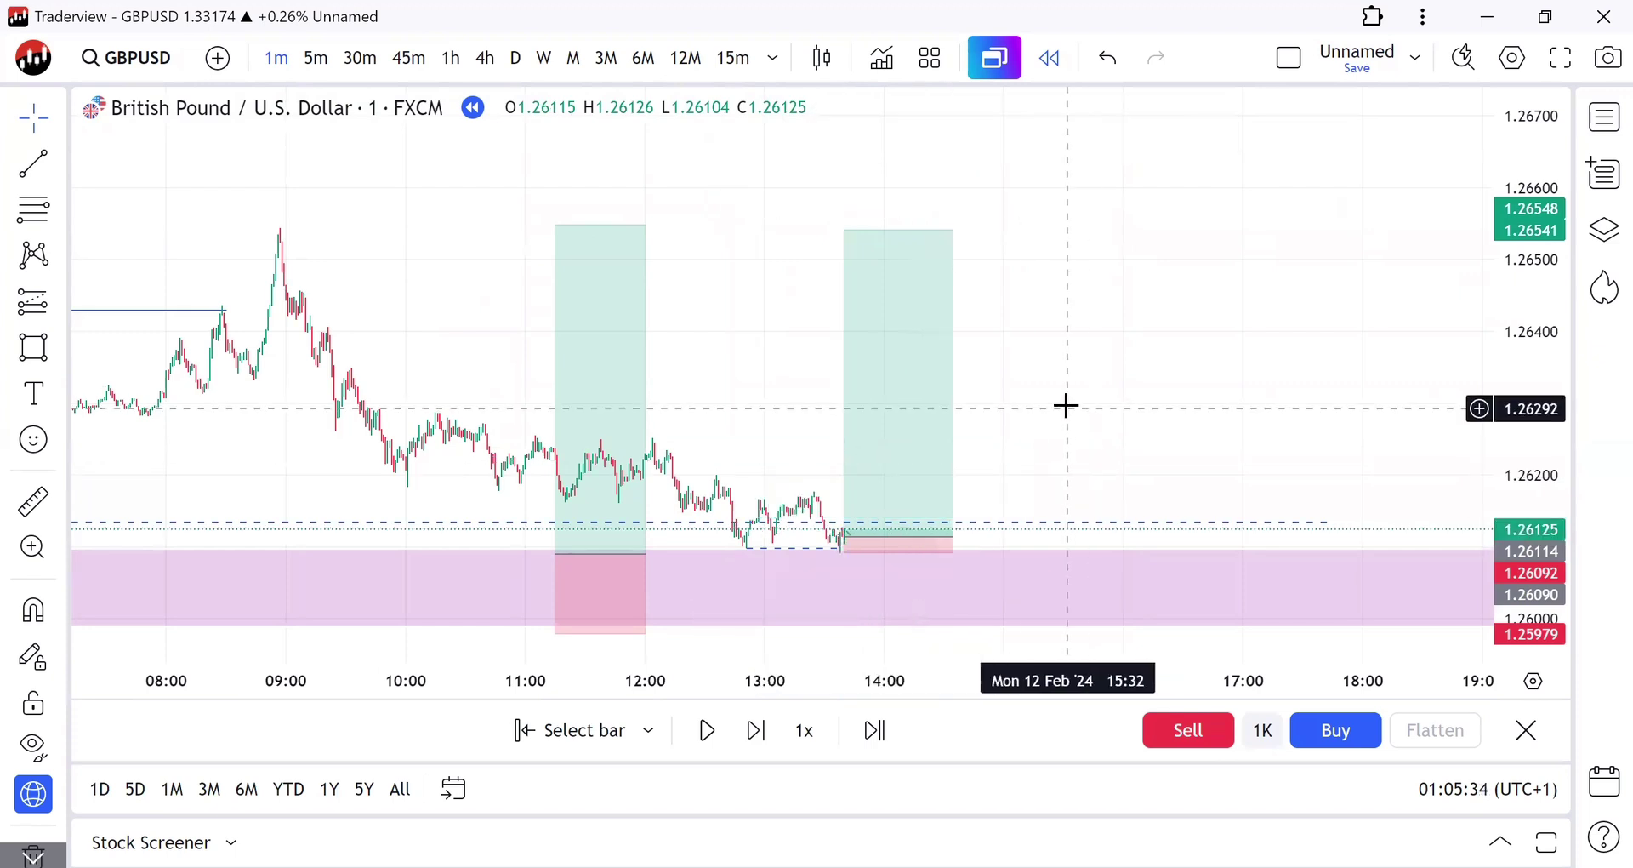
Step: Advance the 1-minute bar replay candle by candle to about 13:52 on 12 Feb
{"action": "left_click_drag", "start_coordinate": [1541, 587], "coordinate": [1492, 408]}
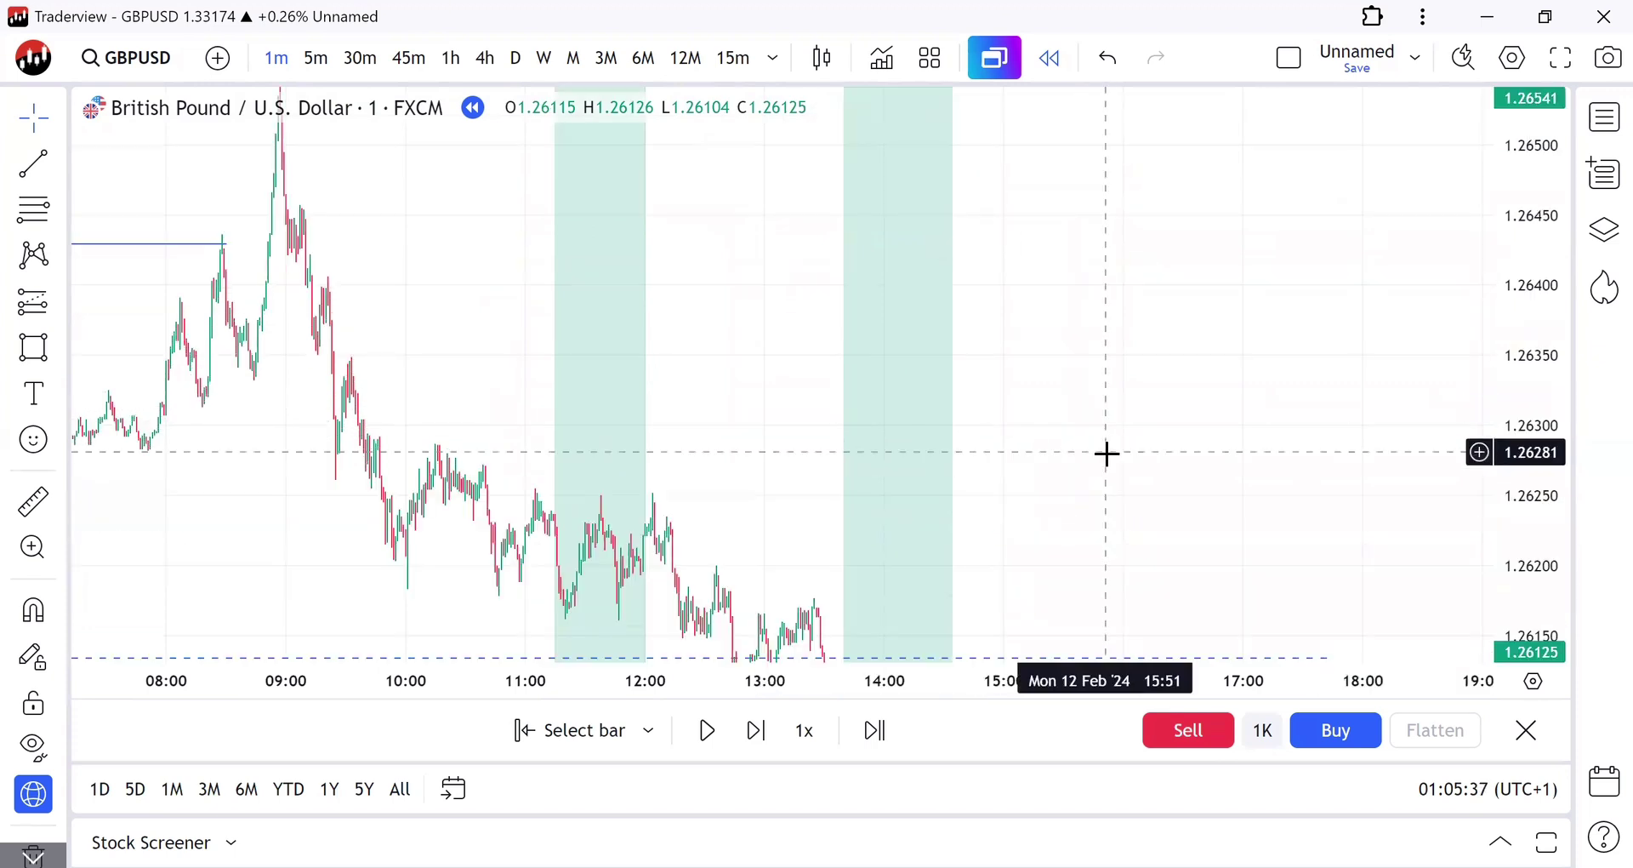
{"action": "scroll", "coordinate": [1105, 452], "scroll_direction": "up", "scroll_amount": 2}
{"action": "left_click_drag", "start_coordinate": [1001, 238], "coordinate": [970, 156]}
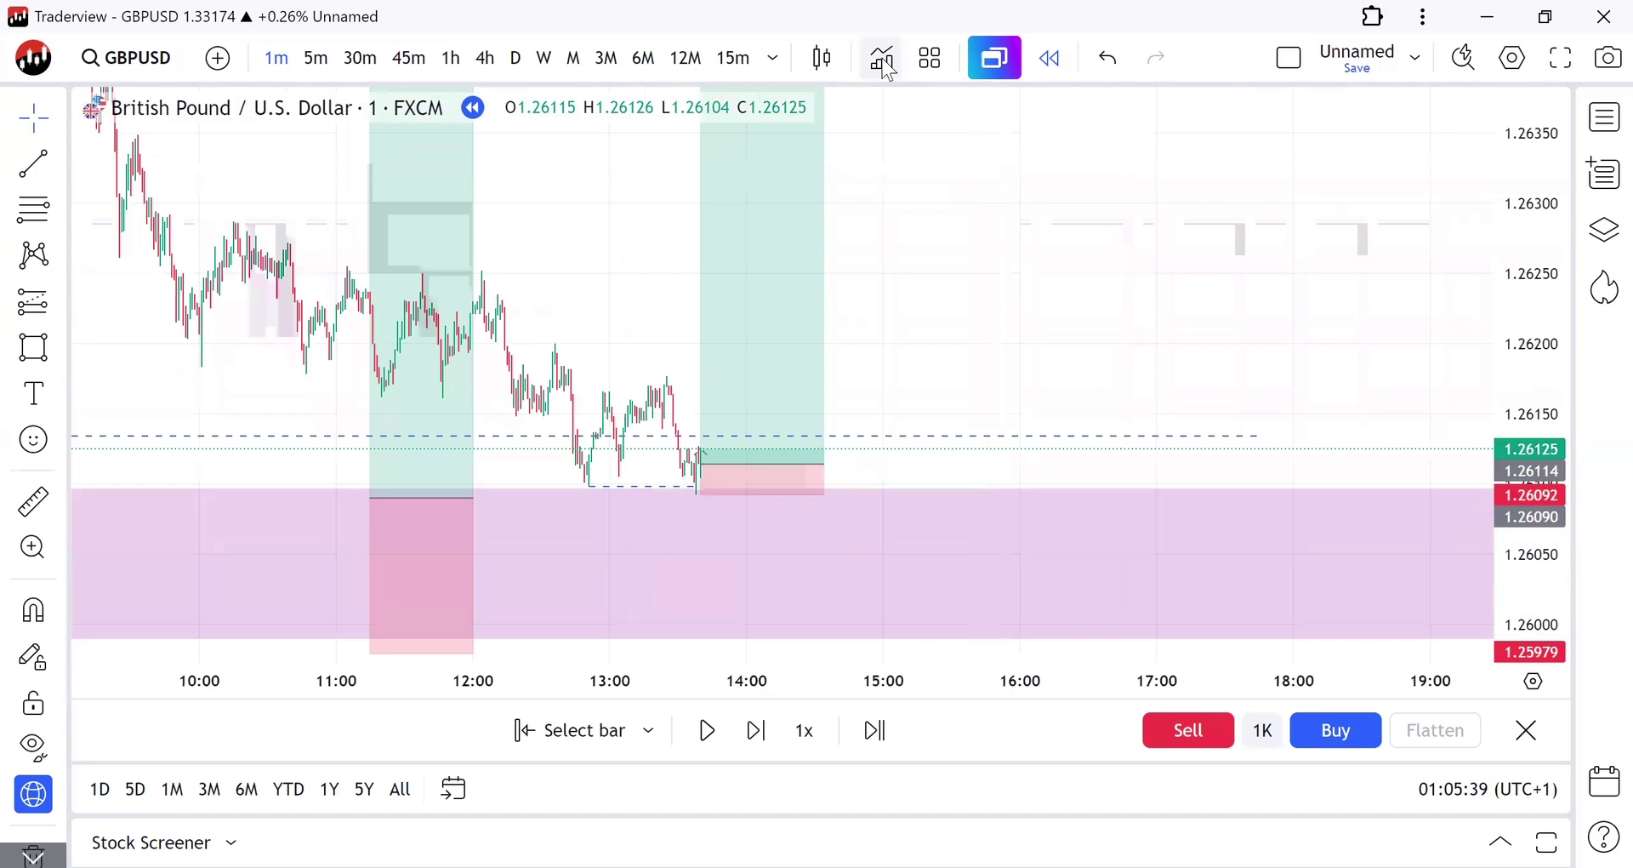
{"action": "scroll", "coordinate": [875, 514], "scroll_direction": "up", "scroll_amount": 1}
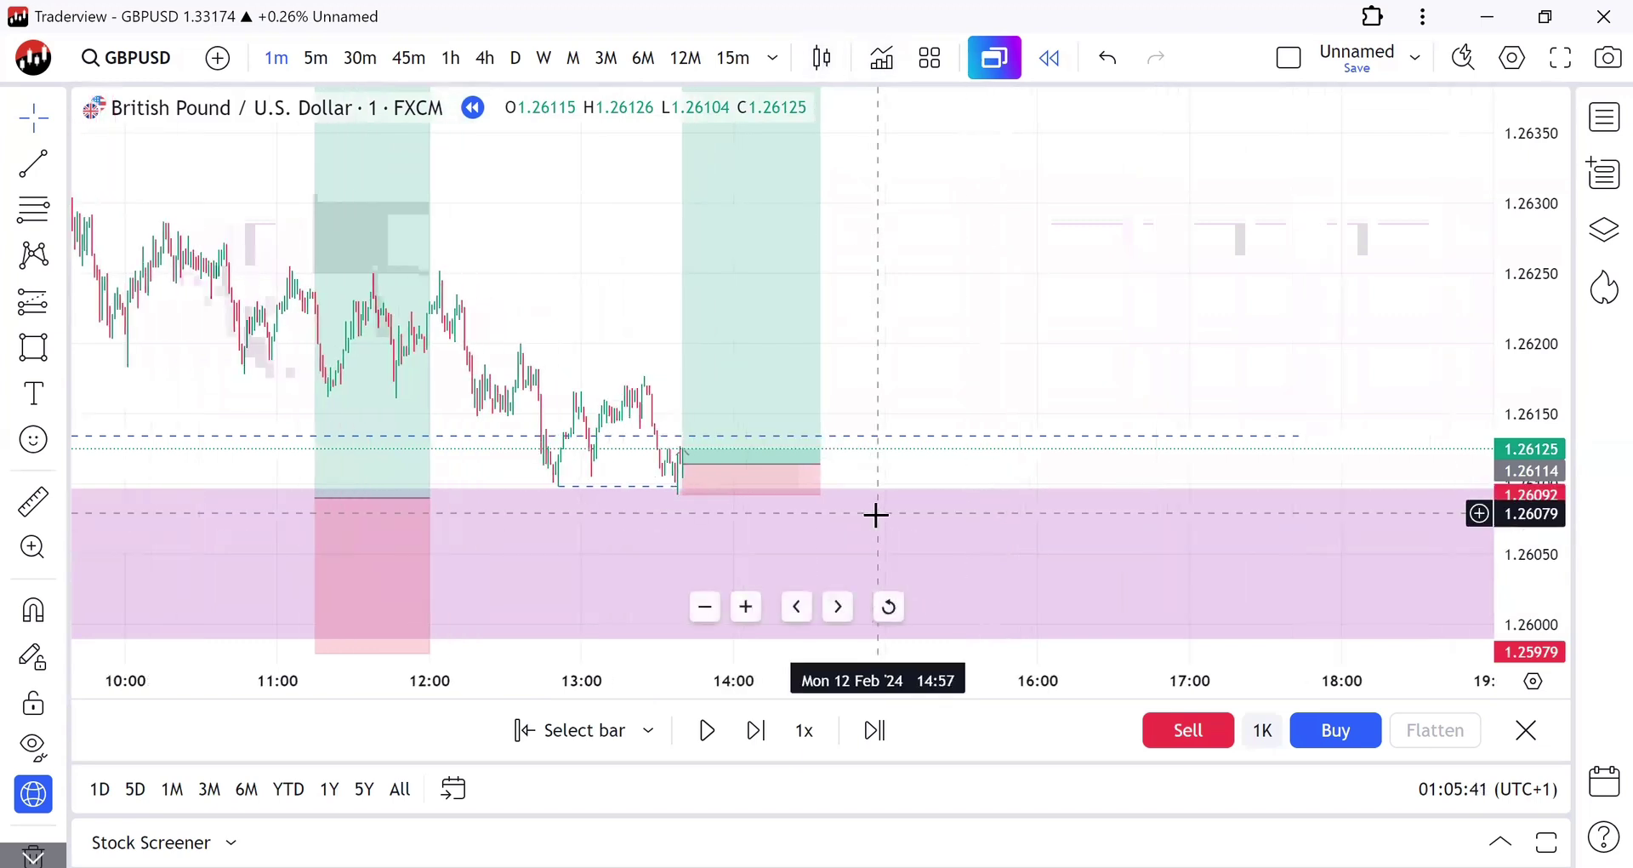
{"action": "left_click", "coordinate": [756, 729]}
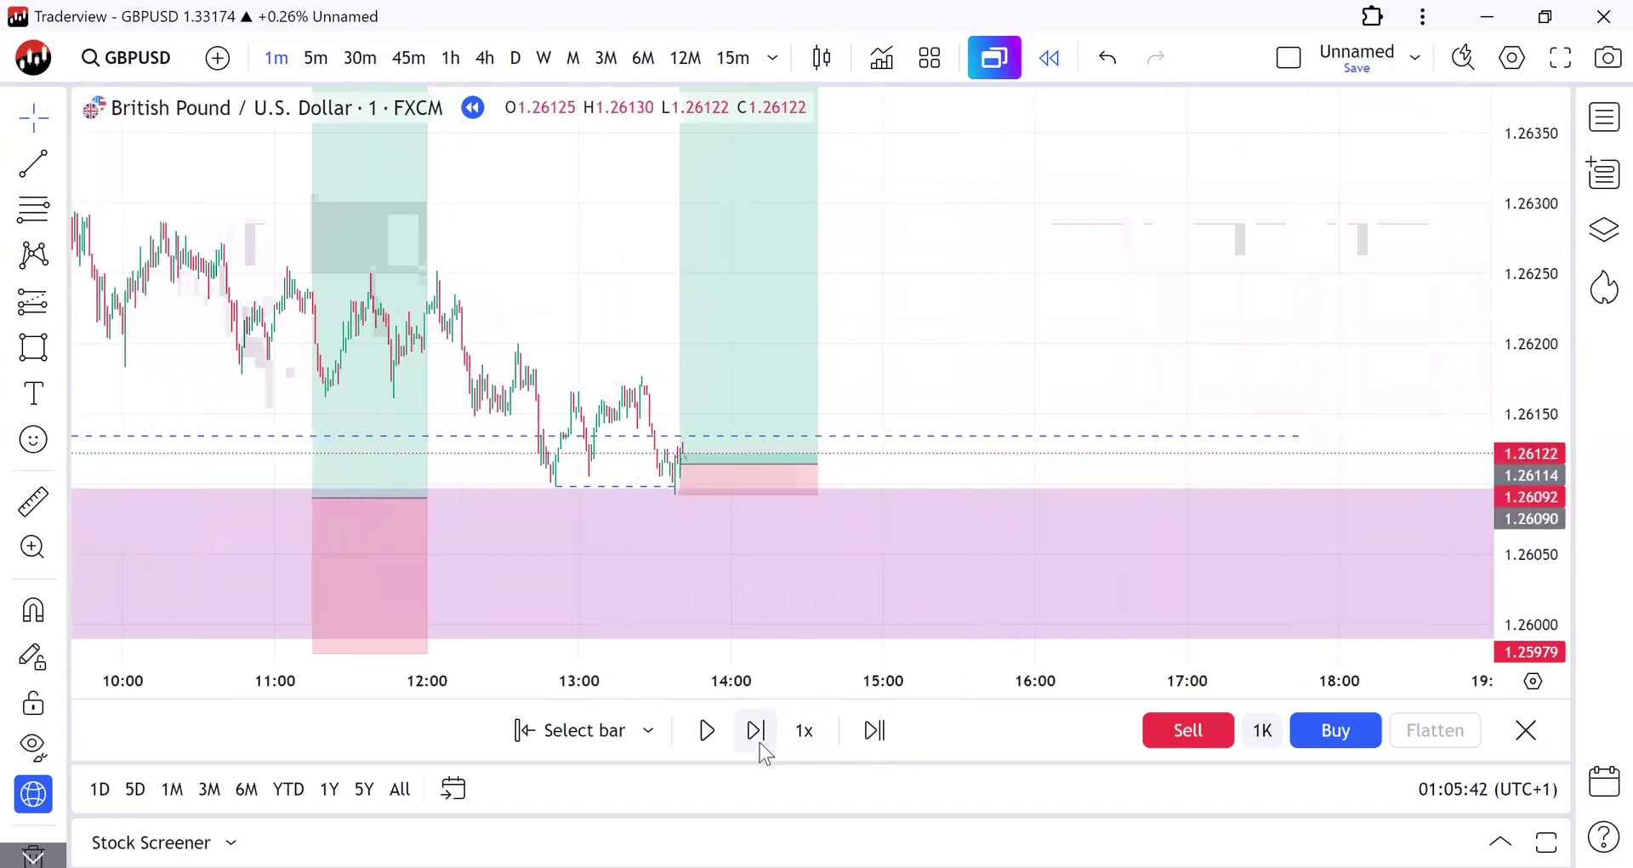
{"action": "left_click", "coordinate": [756, 730]}
{"action": "left_click", "coordinate": [756, 730]}
{"action": "left_click", "coordinate": [756, 730]}
{"action": "left_click", "coordinate": [757, 730]}
{"action": "left_click", "coordinate": [756, 730]}
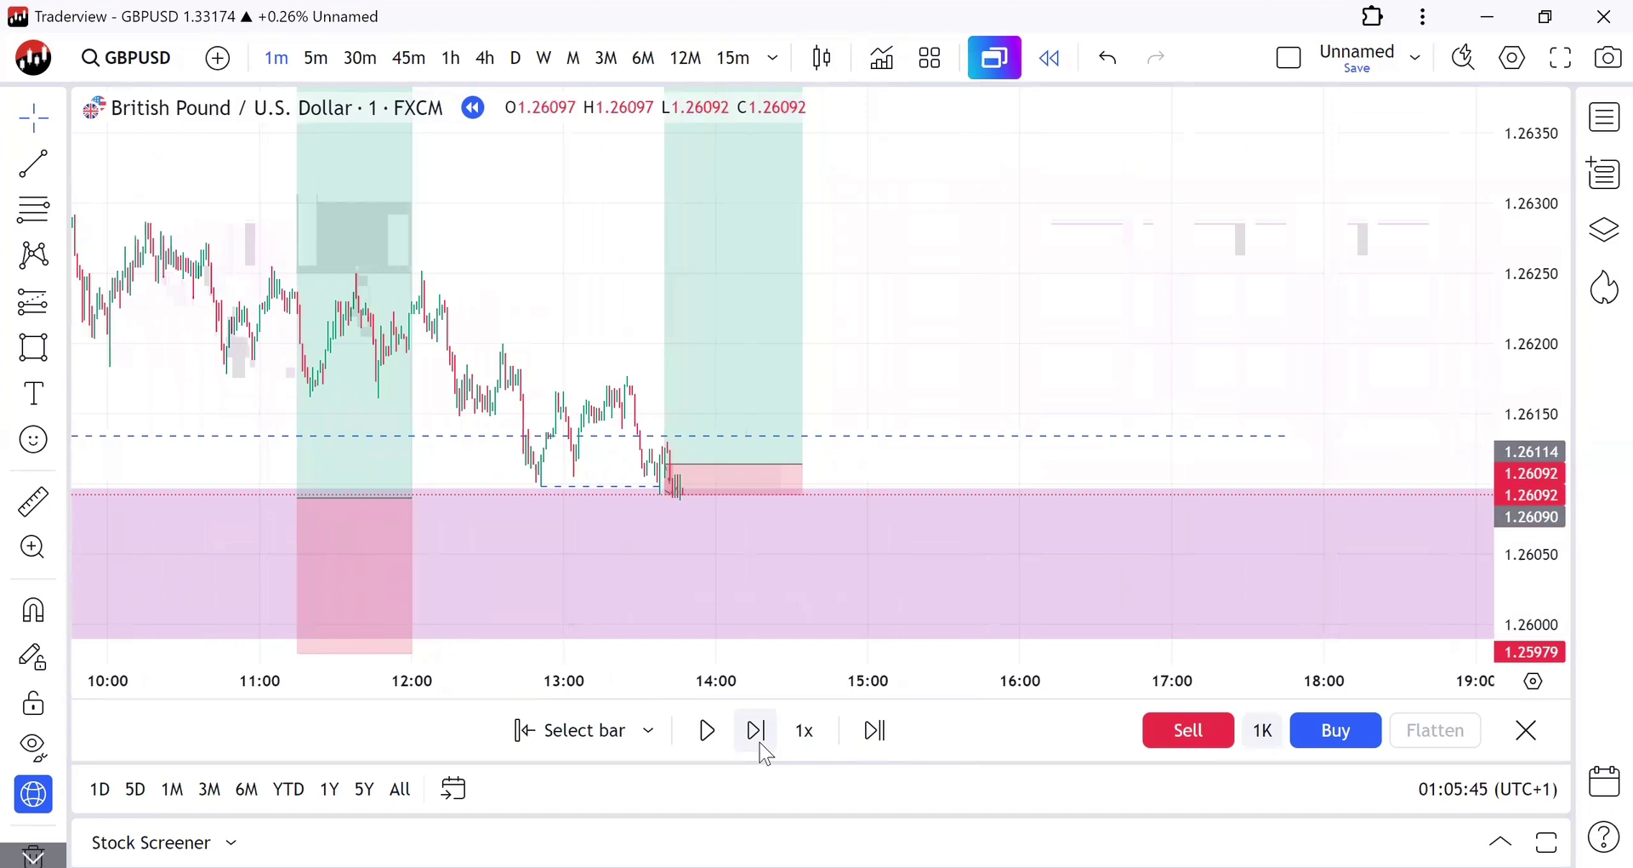
{"action": "left_click", "coordinate": [756, 730]}
{"action": "left_click", "coordinate": [756, 730]}
{"action": "left_click", "coordinate": [756, 730]}
{"action": "left_click", "coordinate": [756, 729]}
{"action": "left_click", "coordinate": [756, 730]}
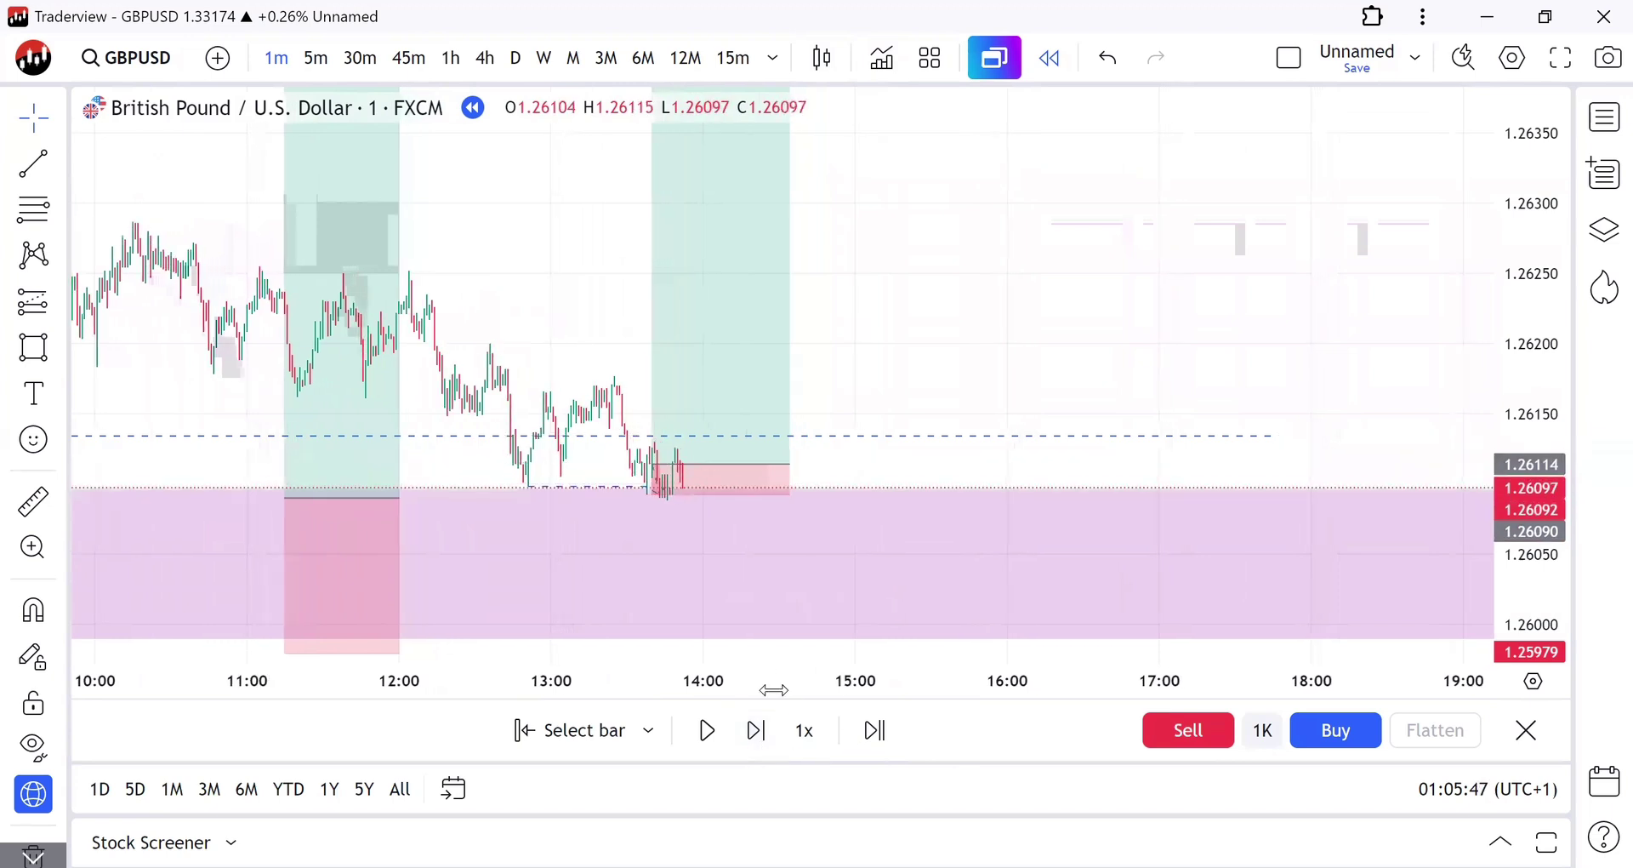
Step: Delete the long position with entry at 1.26114
{"action": "left_click", "coordinate": [762, 478]}
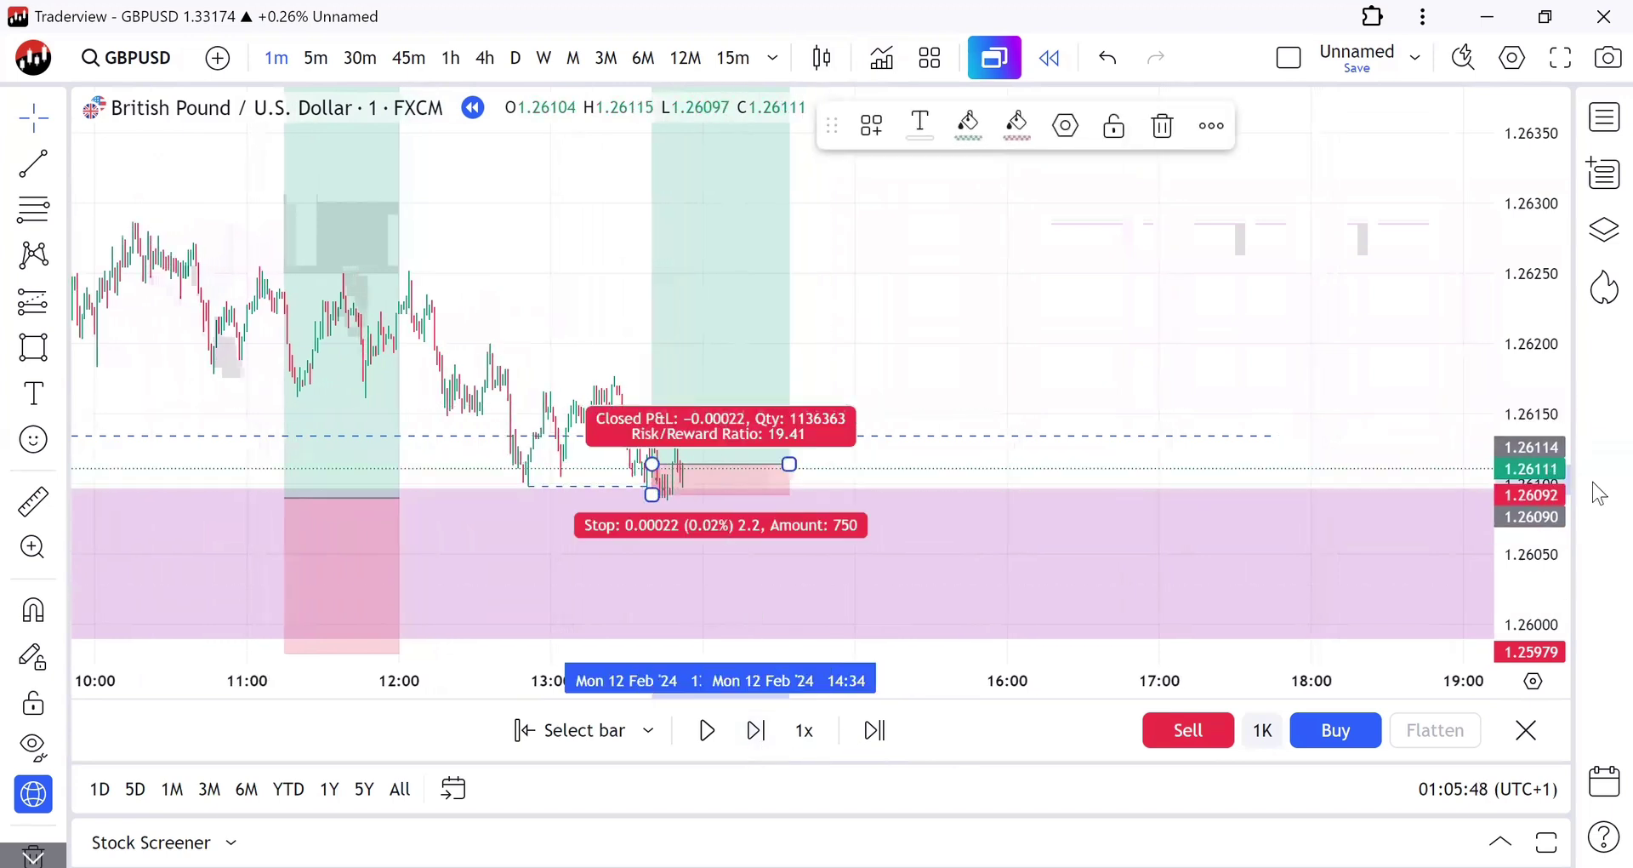
{"action": "double_click", "coordinate": [1512, 451]}
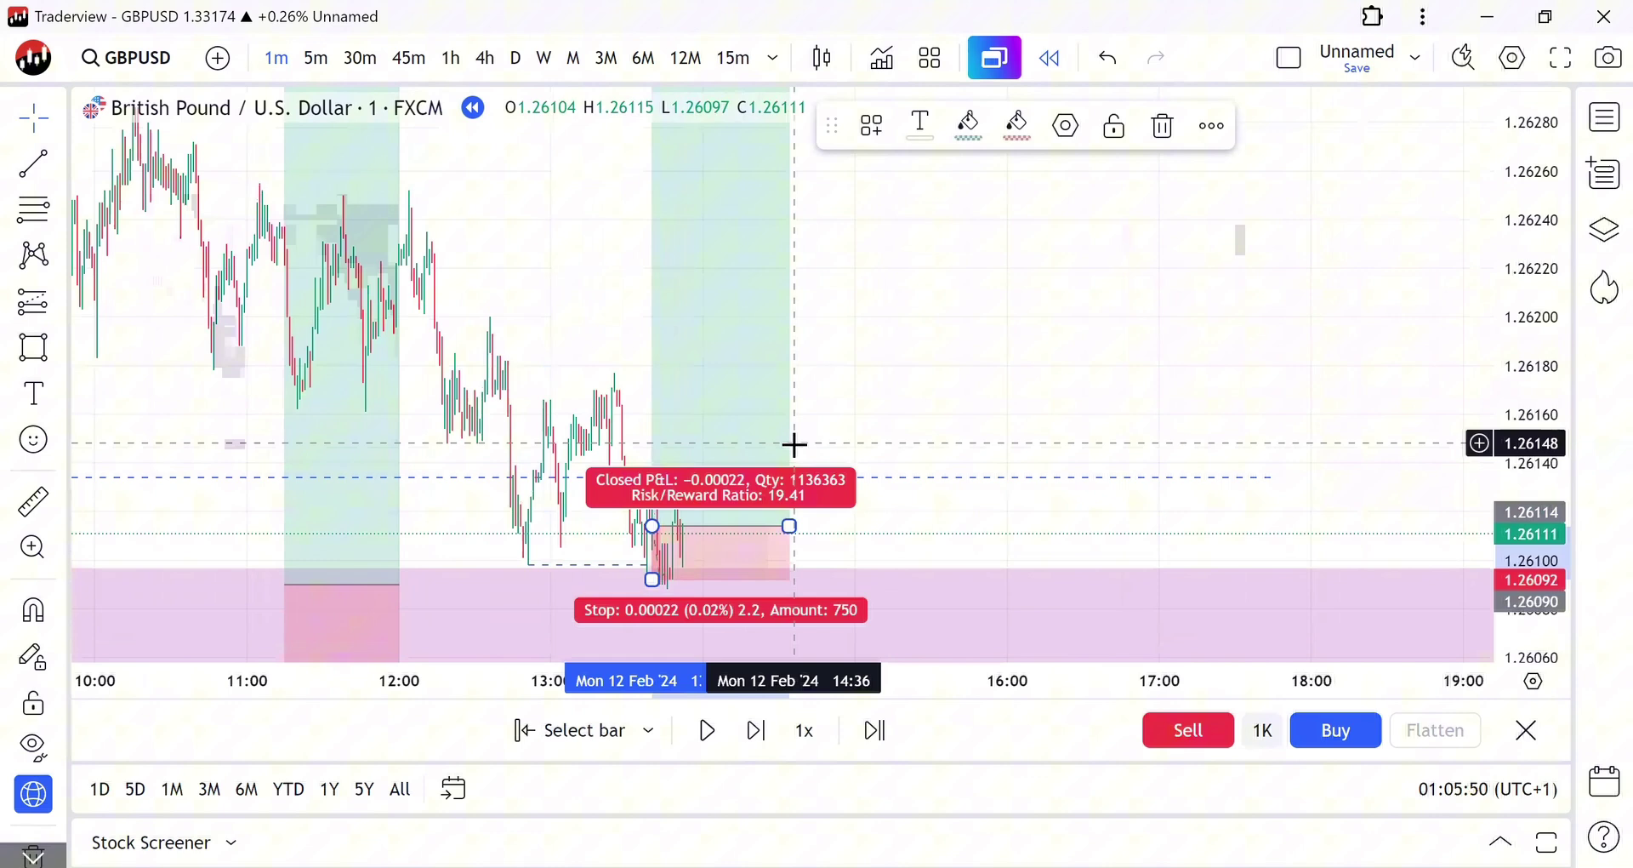
{"action": "scroll", "coordinate": [794, 445], "scroll_direction": "up", "scroll_amount": 2}
{"action": "left_click_drag", "start_coordinate": [987, 431], "coordinate": [1119, 255]}
{"action": "left_click", "coordinate": [743, 209]}
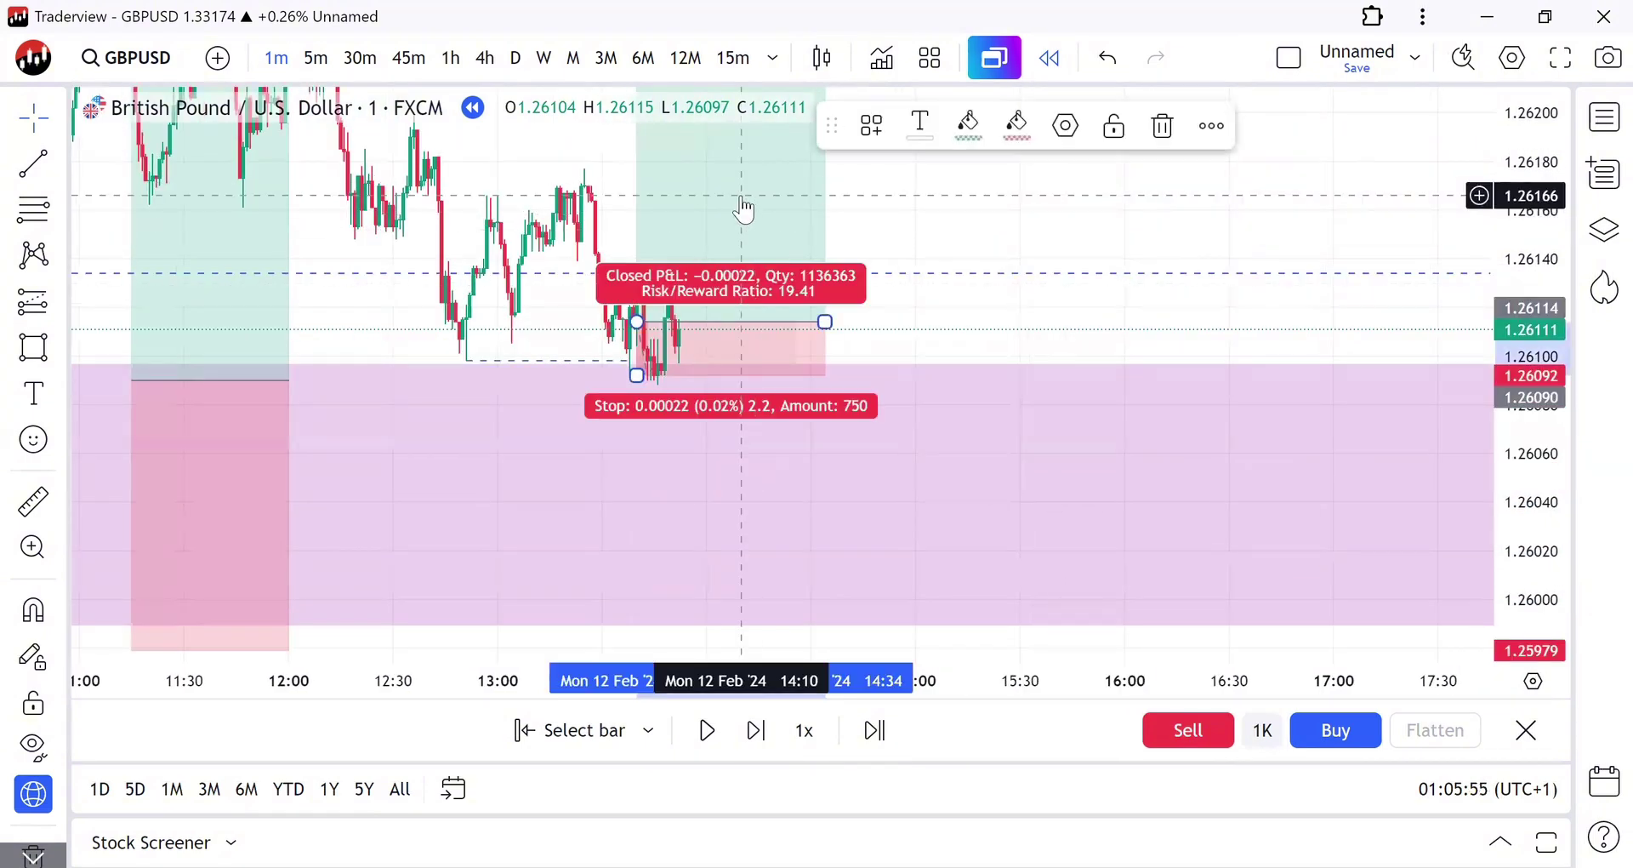
{"action": "key", "text": "Delete"}
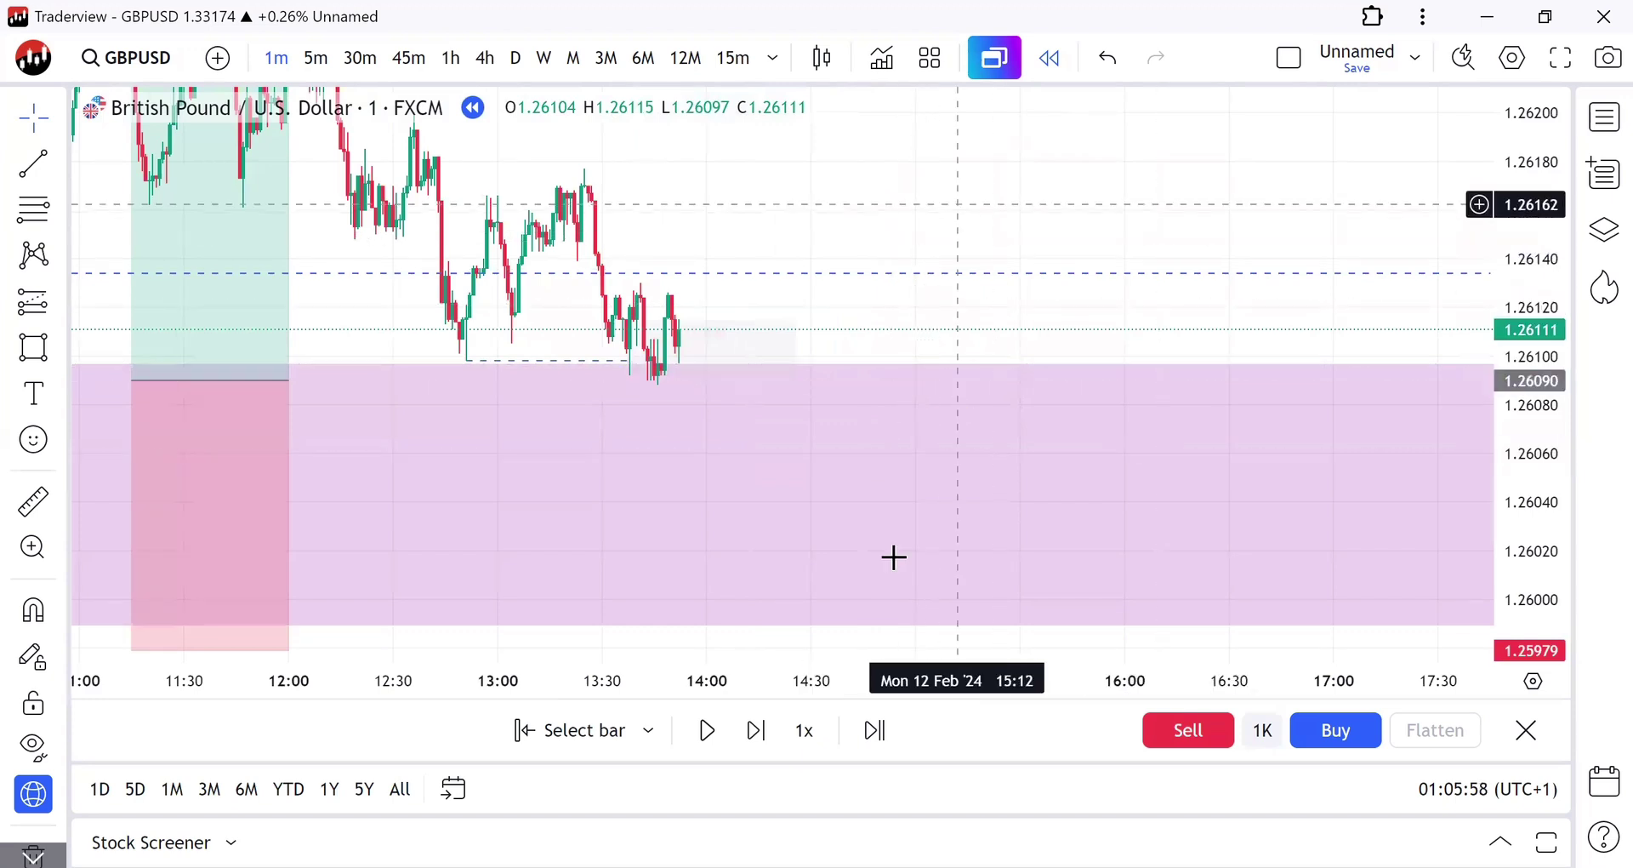
Step: Advance the bar replay a few candles to about 13:55, above the dashed horizontal line
{"action": "left_click", "coordinate": [755, 730]}
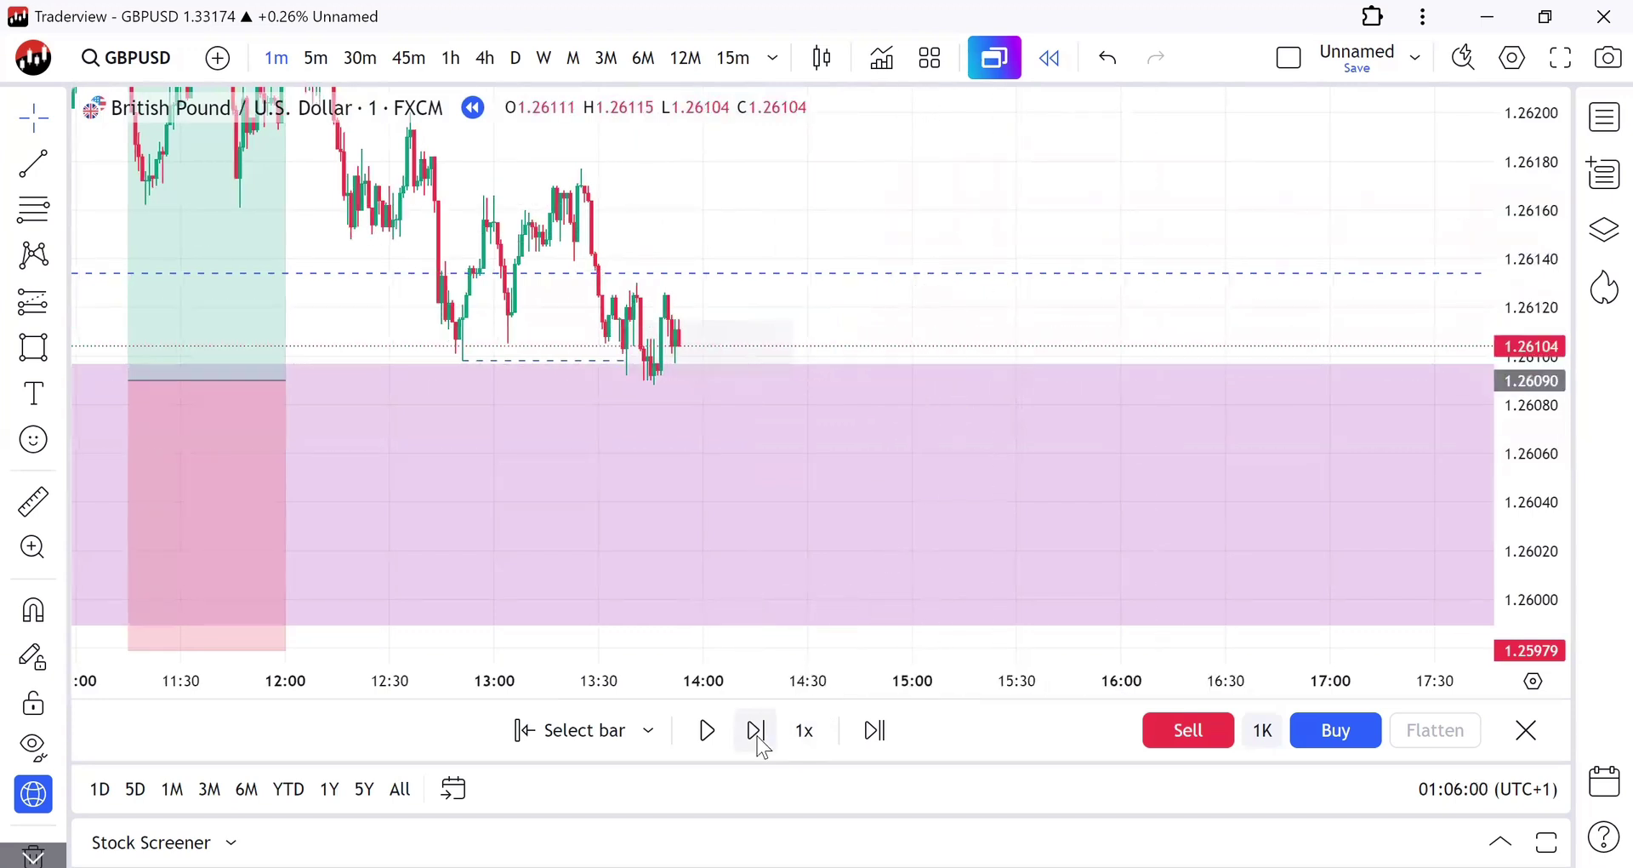
{"action": "left_click", "coordinate": [756, 731]}
{"action": "left_click", "coordinate": [757, 732]}
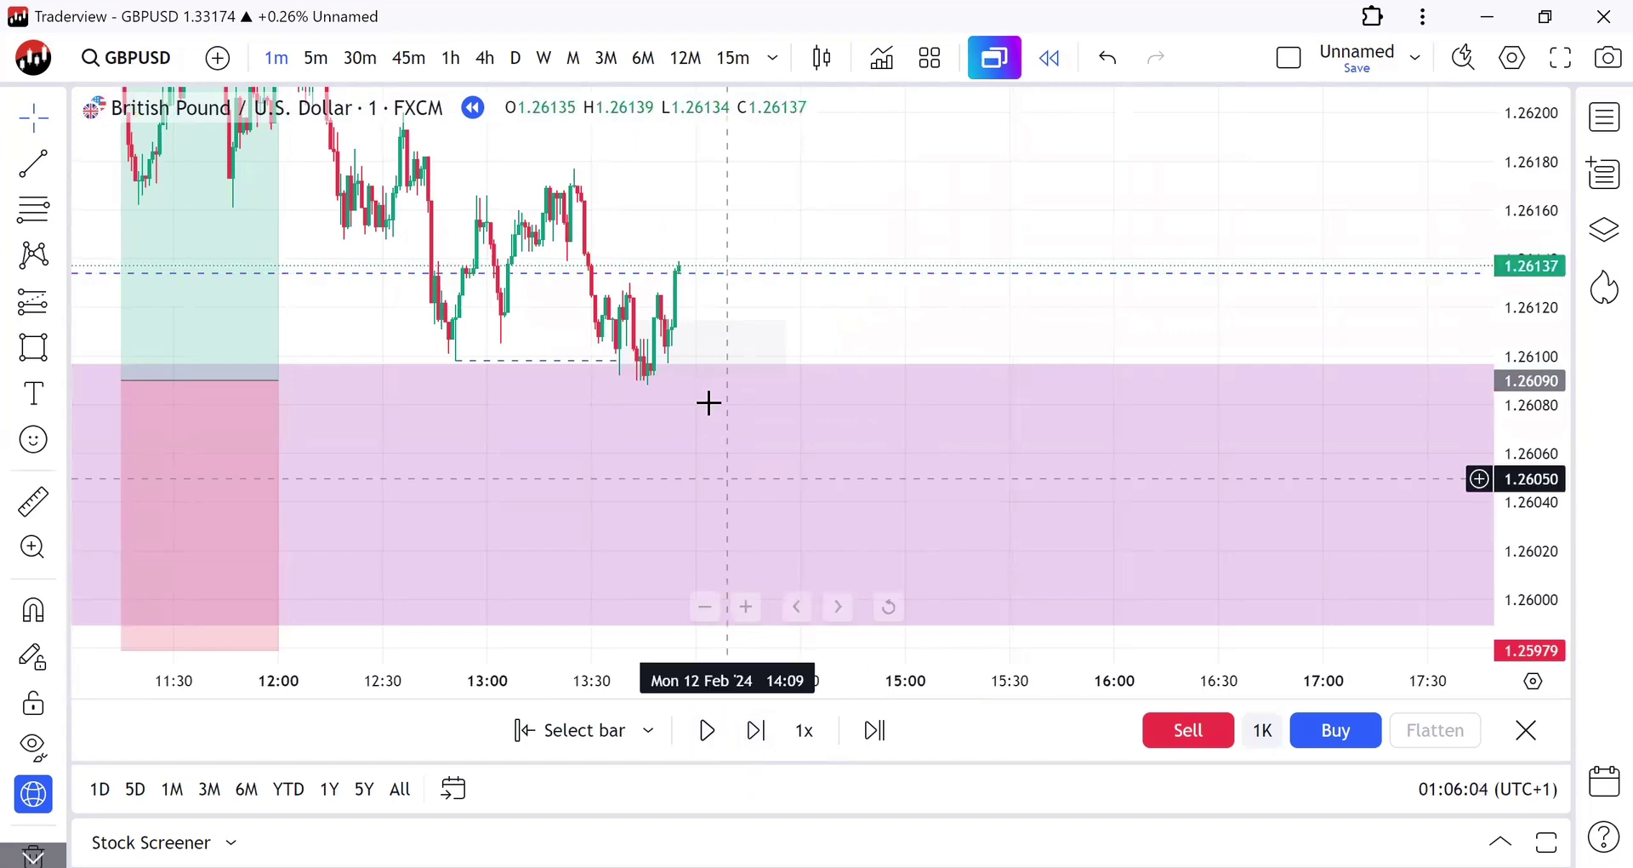
{"action": "left_click", "coordinate": [667, 331]}
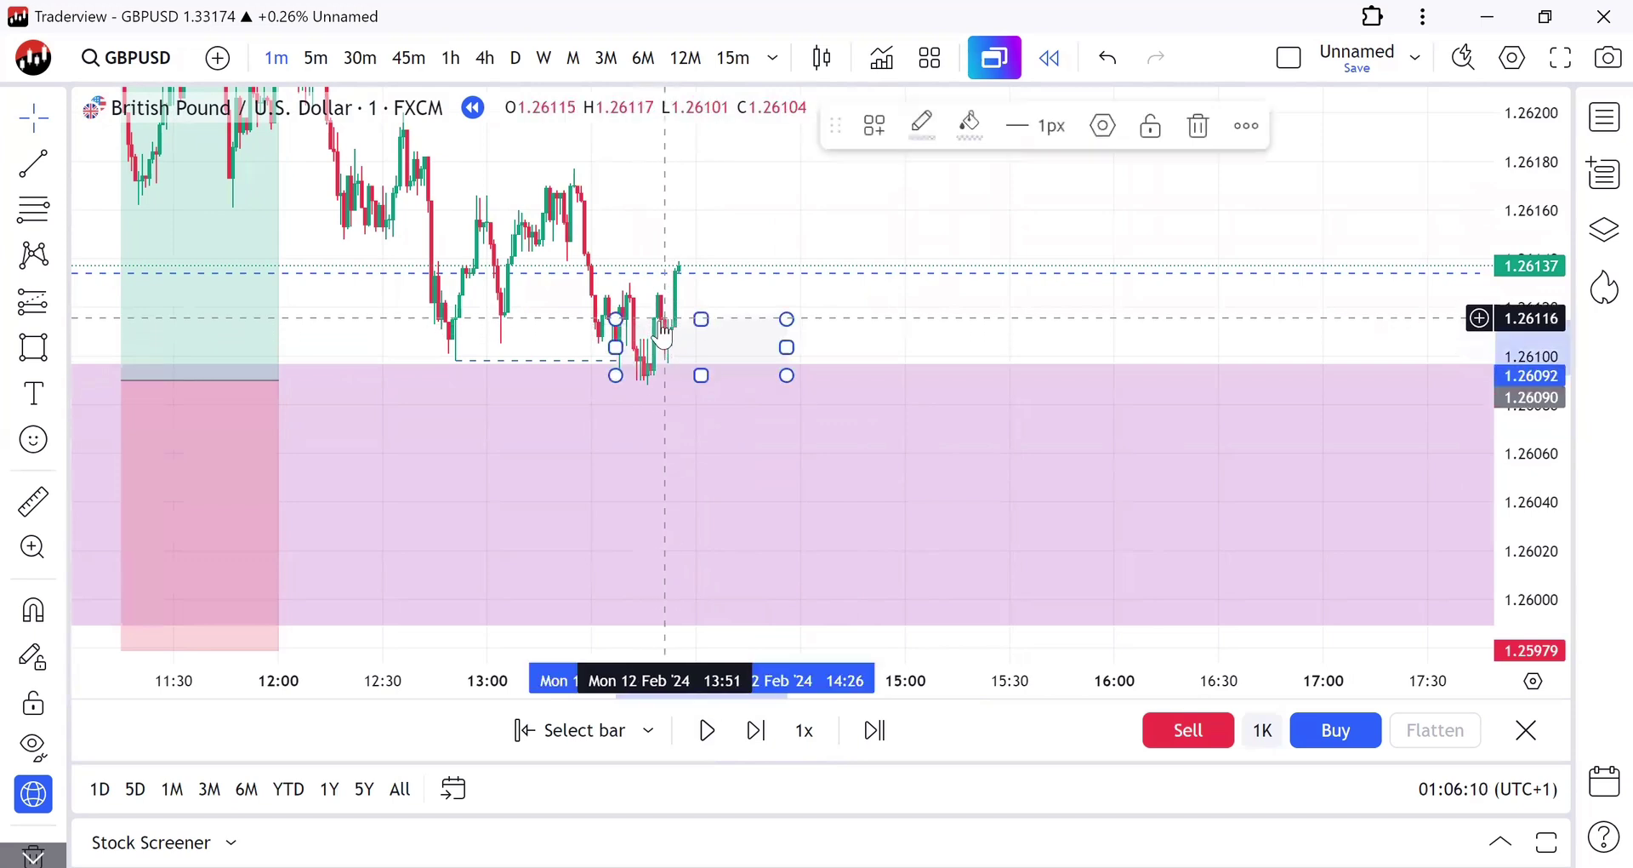
{"action": "left_click_drag", "start_coordinate": [649, 385], "coordinate": [669, 383]}
{"action": "left_click", "coordinate": [855, 334]}
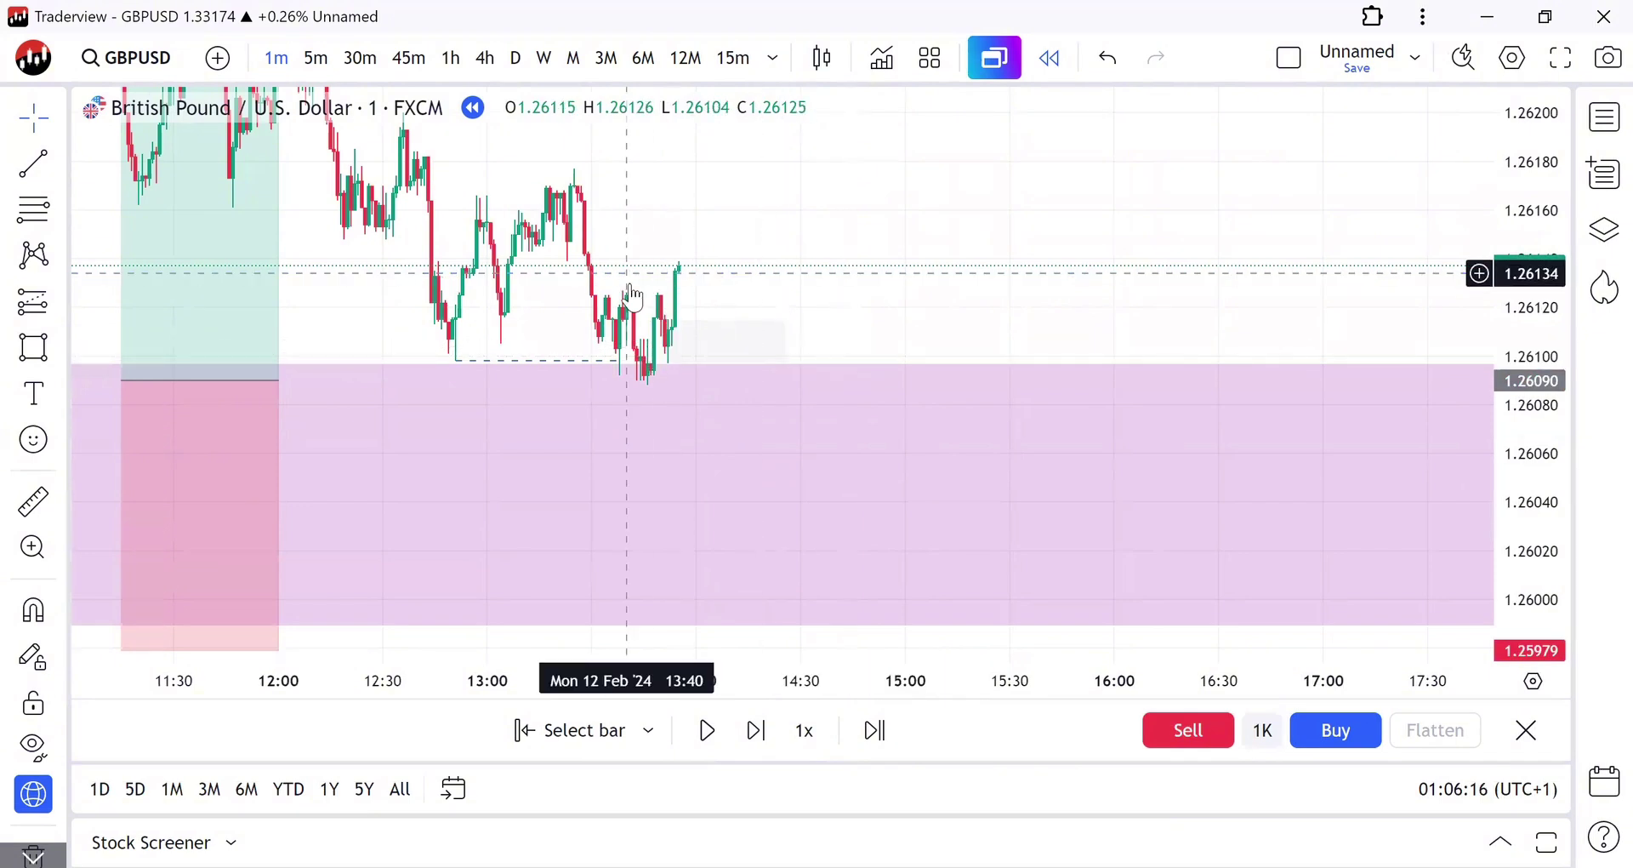
Step: Place a long position at about 13:57 with entry at 1.26116 and stop at 1.26088, just below the latest low
{"action": "left_click", "coordinate": [36, 305]}
{"action": "left_click", "coordinate": [119, 176]}
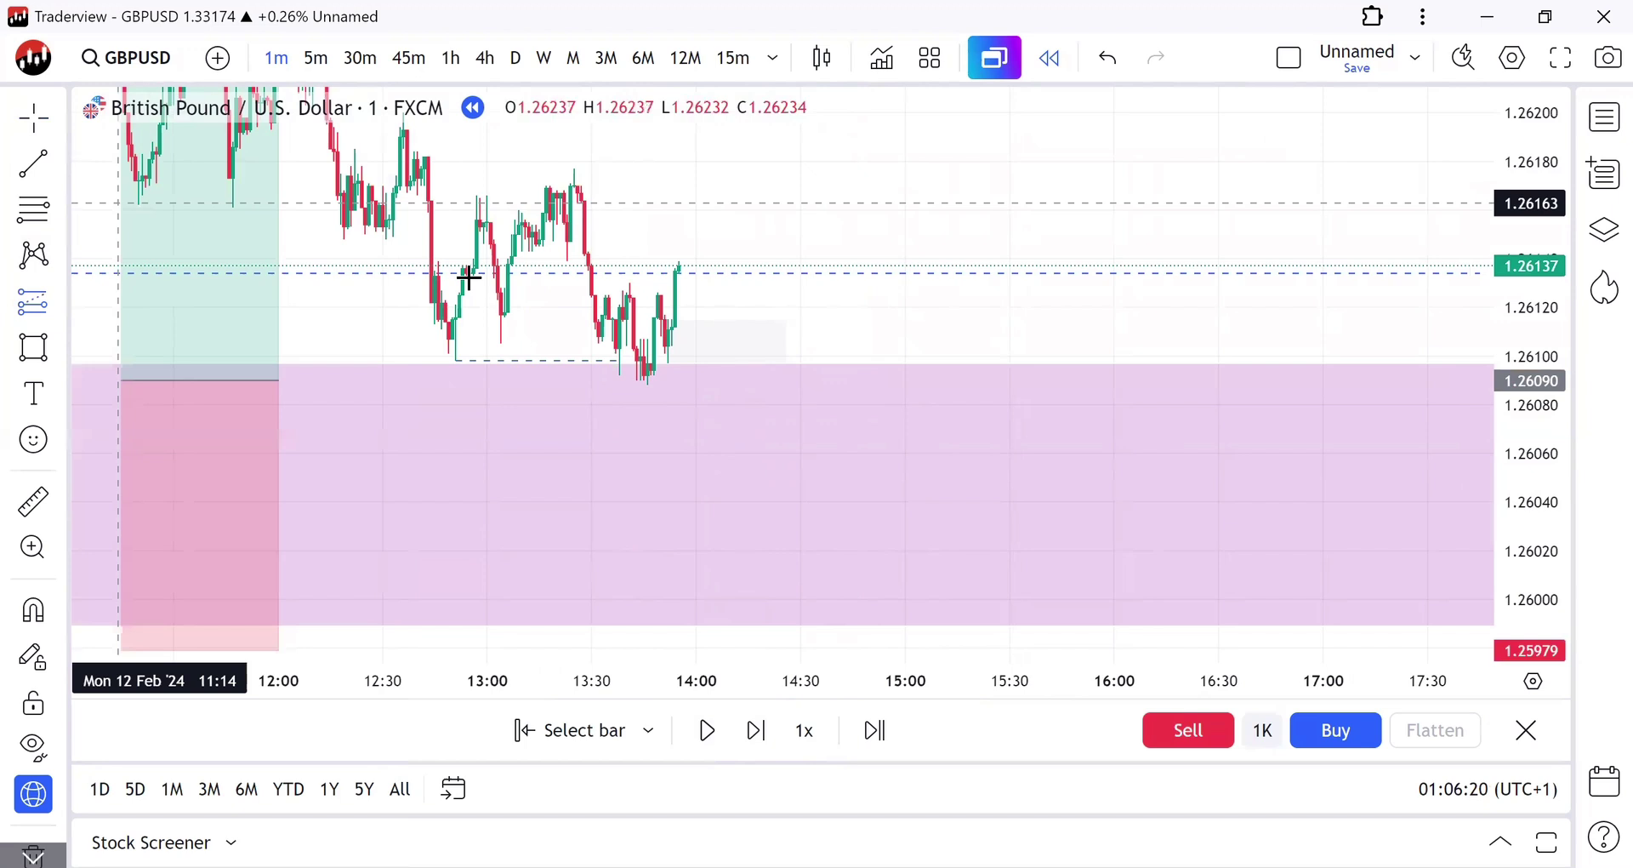
{"action": "left_click", "coordinate": [685, 319]}
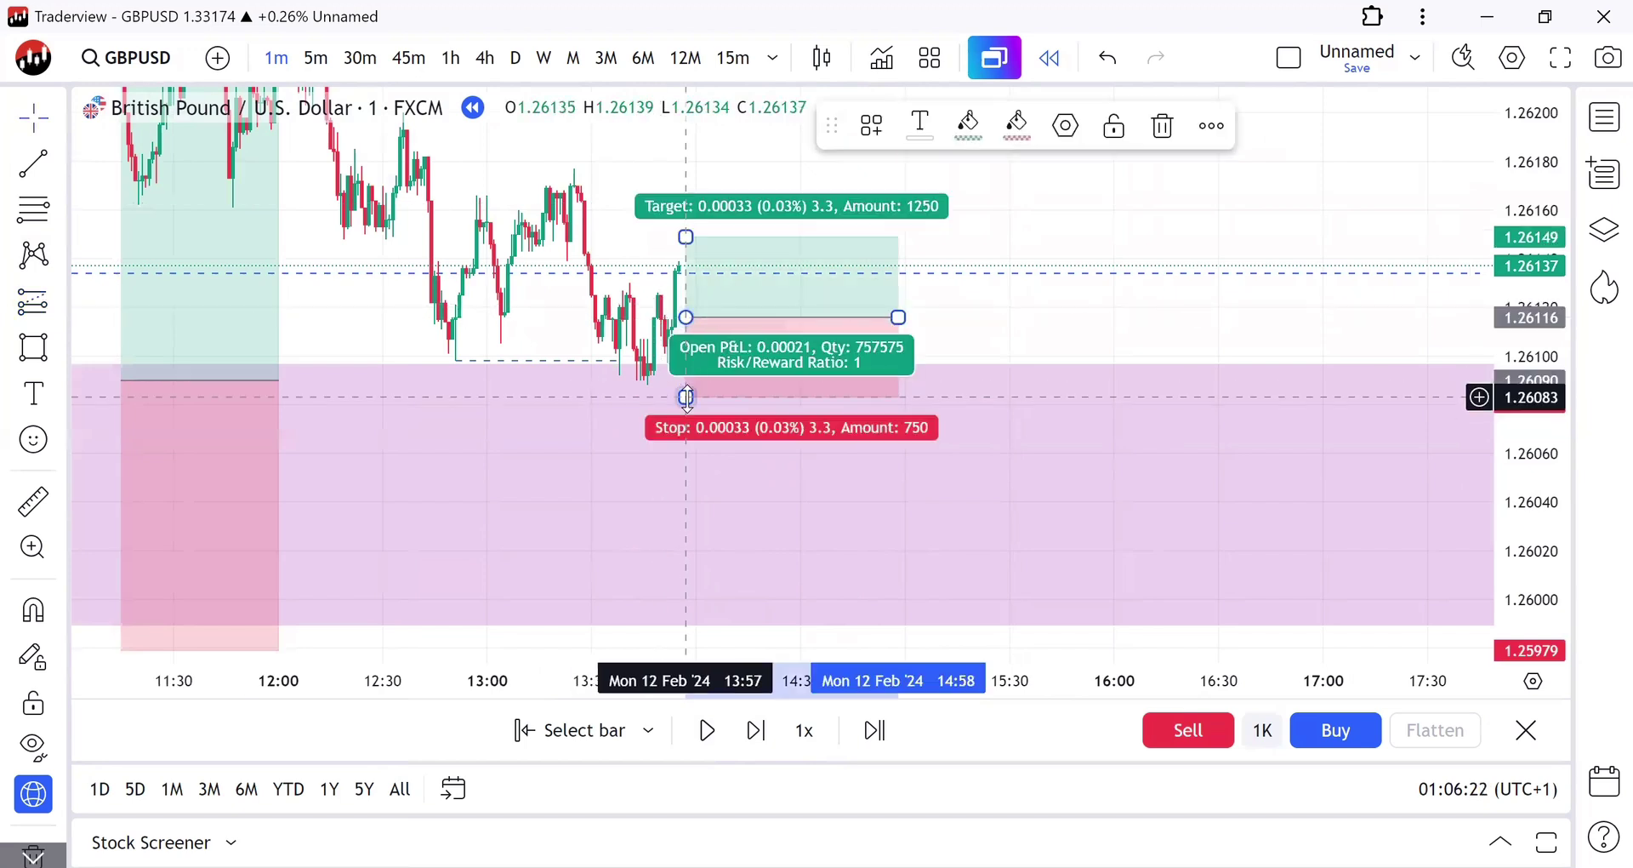
{"action": "left_click_drag", "start_coordinate": [661, 394], "coordinate": [647, 389]}
Step: Raise the target of the long position at 13:57 to 1.26542, near the 09:00 swing high
{"action": "left_click_drag", "start_coordinate": [1002, 335], "coordinate": [1057, 532]}
{"action": "left_click_drag", "start_coordinate": [741, 434], "coordinate": [744, 88]}
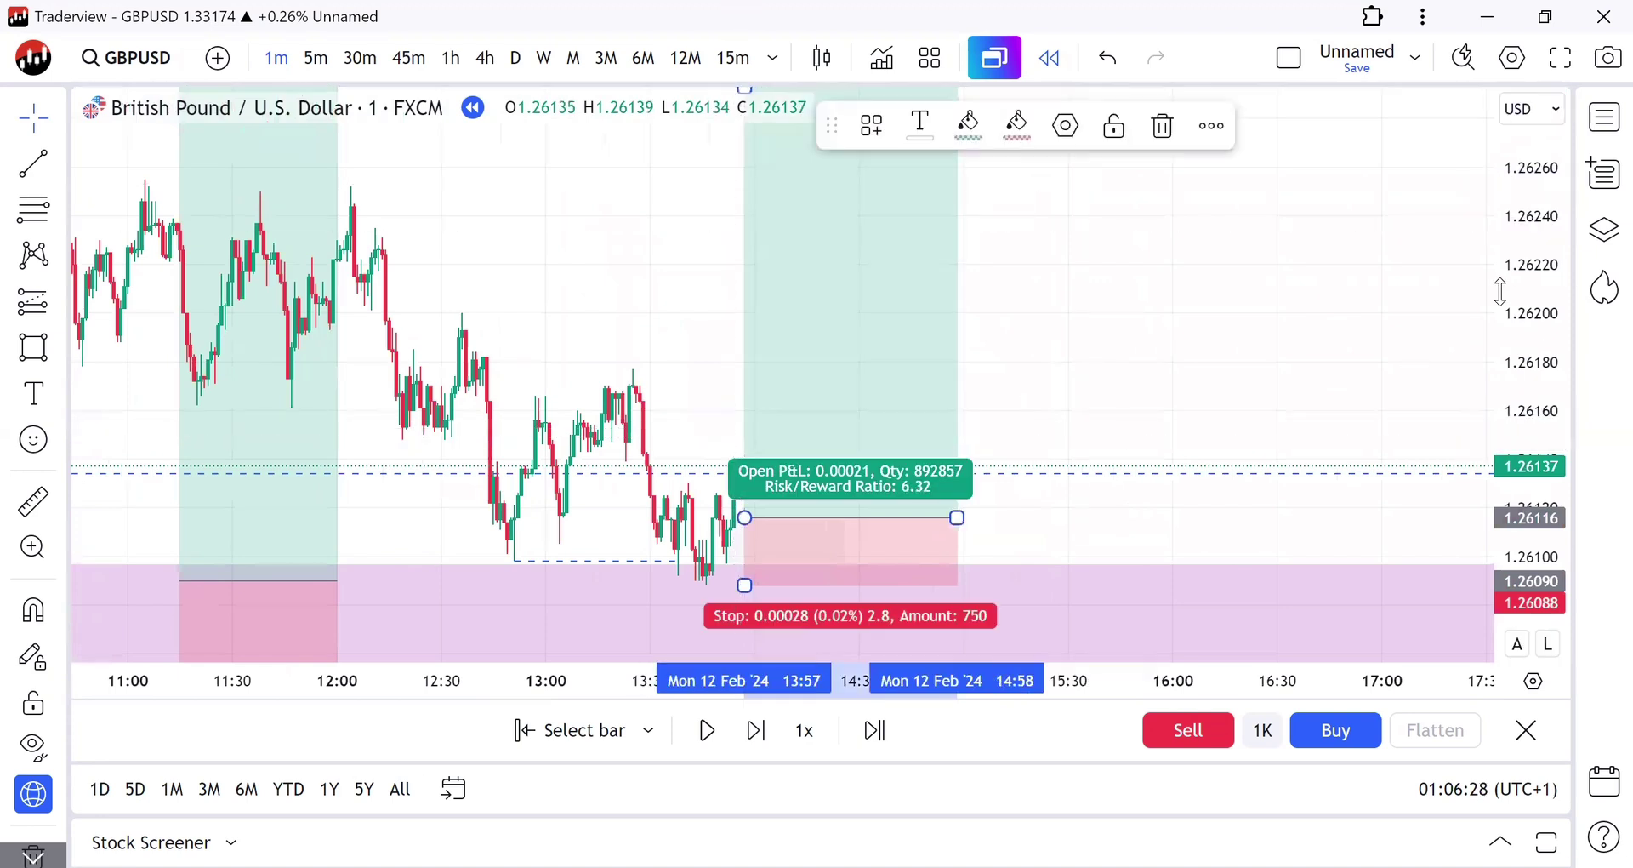
{"action": "left_click_drag", "start_coordinate": [1534, 542], "coordinate": [1533, 608]}
{"action": "left_click_drag", "start_coordinate": [666, 359], "coordinate": [883, 412]}
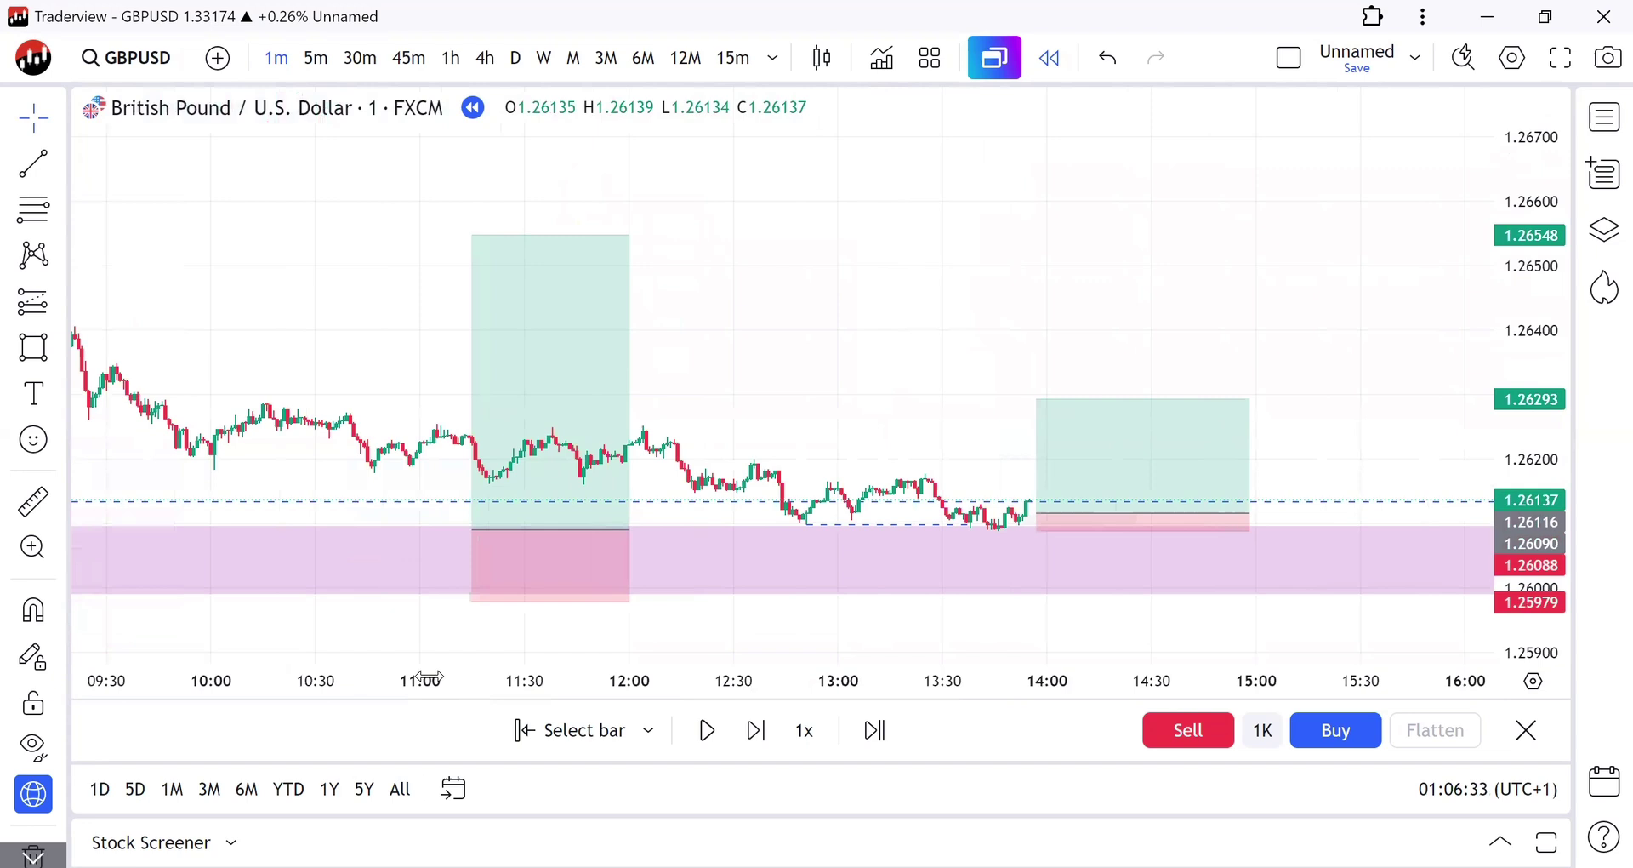
{"action": "left_click_drag", "start_coordinate": [425, 678], "coordinate": [1011, 646]}
{"action": "mouse_move", "coordinate": [1284, 420]}
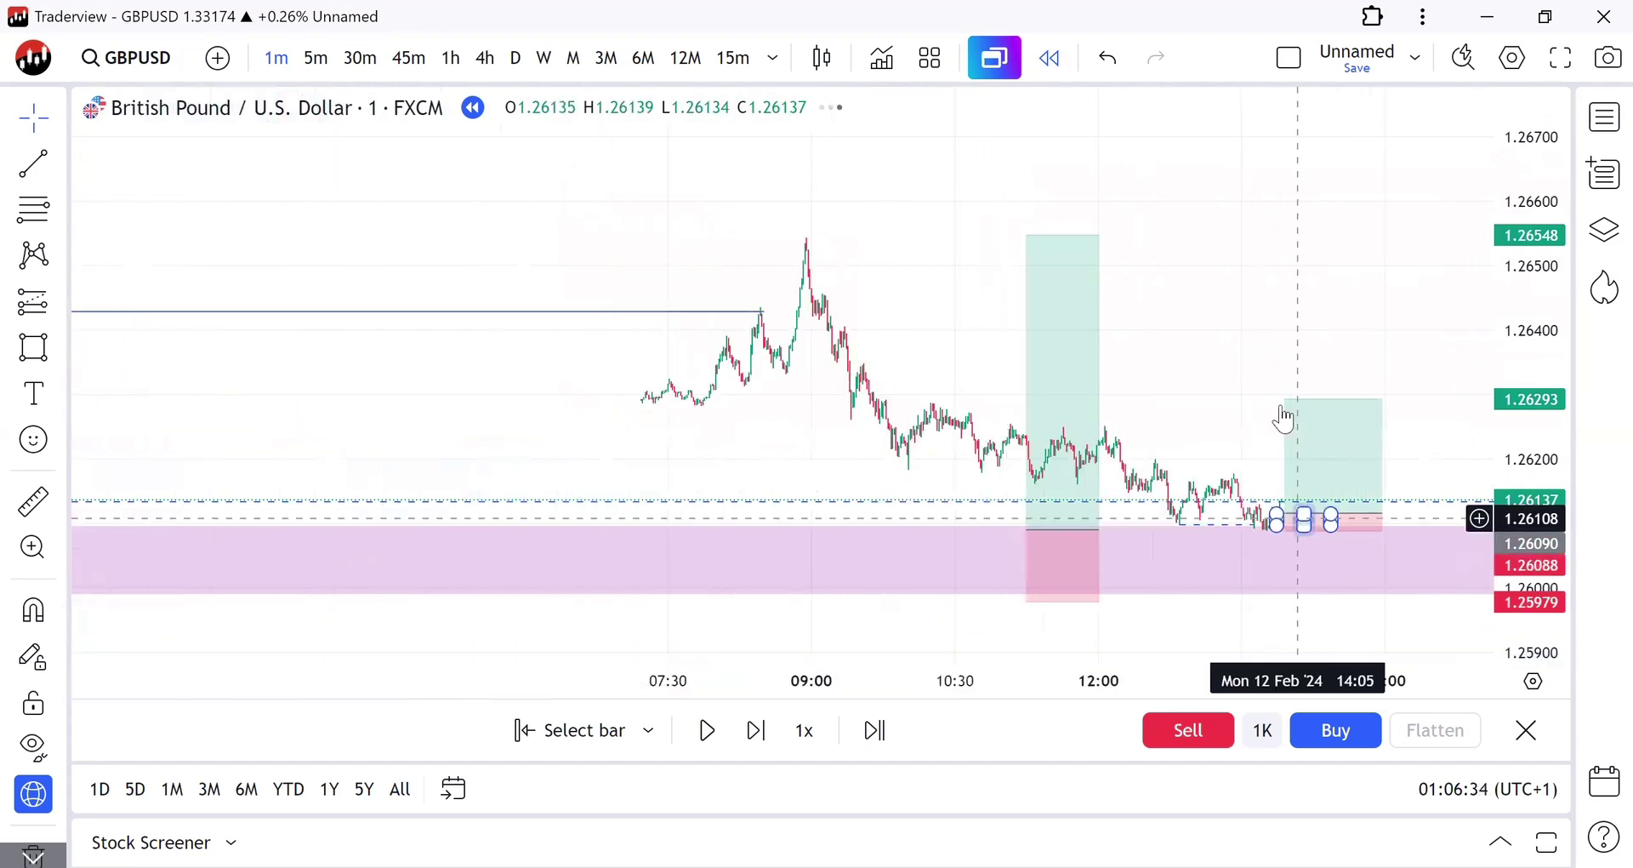
{"action": "left_click_drag", "start_coordinate": [1282, 399], "coordinate": [1285, 239]}
Step: Advance the 1-minute bar replay candle by candle to about 14:30 to follow the price after the new long entry
{"action": "left_click_drag", "start_coordinate": [1062, 339], "coordinate": [900, 354]}
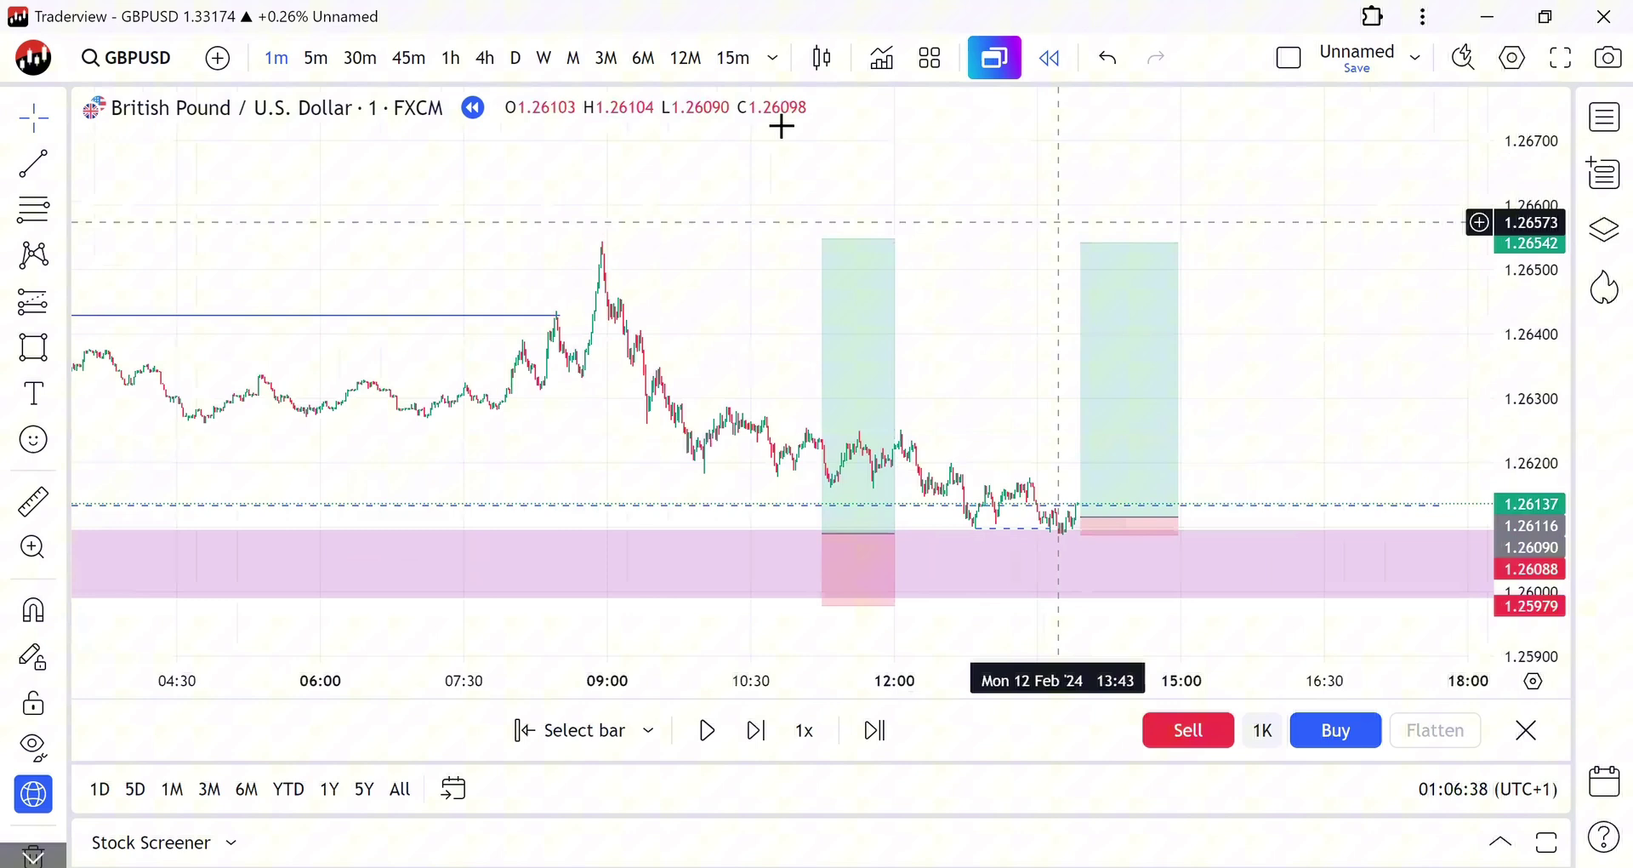
{"action": "left_click", "coordinate": [756, 732]}
{"action": "left_click", "coordinate": [756, 732]}
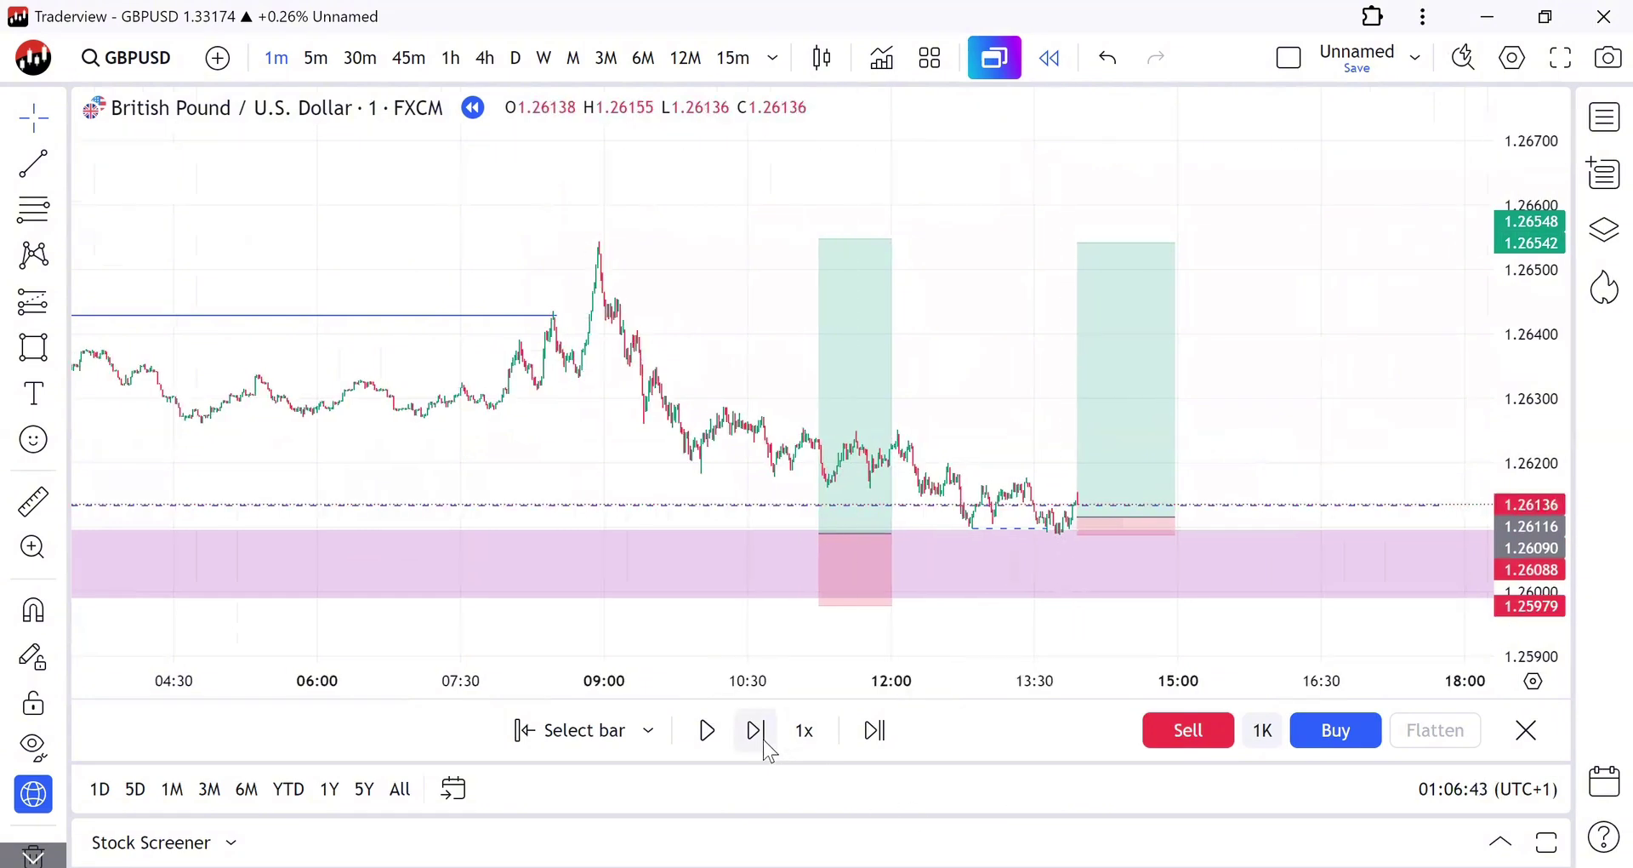
{"action": "left_click", "coordinate": [756, 732]}
{"action": "left_click", "coordinate": [756, 732]}
{"action": "left_click", "coordinate": [757, 731]}
{"action": "left_click", "coordinate": [756, 732]}
{"action": "left_click", "coordinate": [756, 732]}
{"action": "left_click", "coordinate": [766, 746]}
{"action": "left_click", "coordinate": [766, 746]}
{"action": "left_click", "coordinate": [766, 746]}
{"action": "left_click", "coordinate": [765, 746]}
{"action": "left_click", "coordinate": [765, 745]}
{"action": "left_click", "coordinate": [766, 745]}
{"action": "left_click", "coordinate": [766, 746]}
{"action": "left_click", "coordinate": [766, 746]}
{"action": "left_click", "coordinate": [766, 746]}
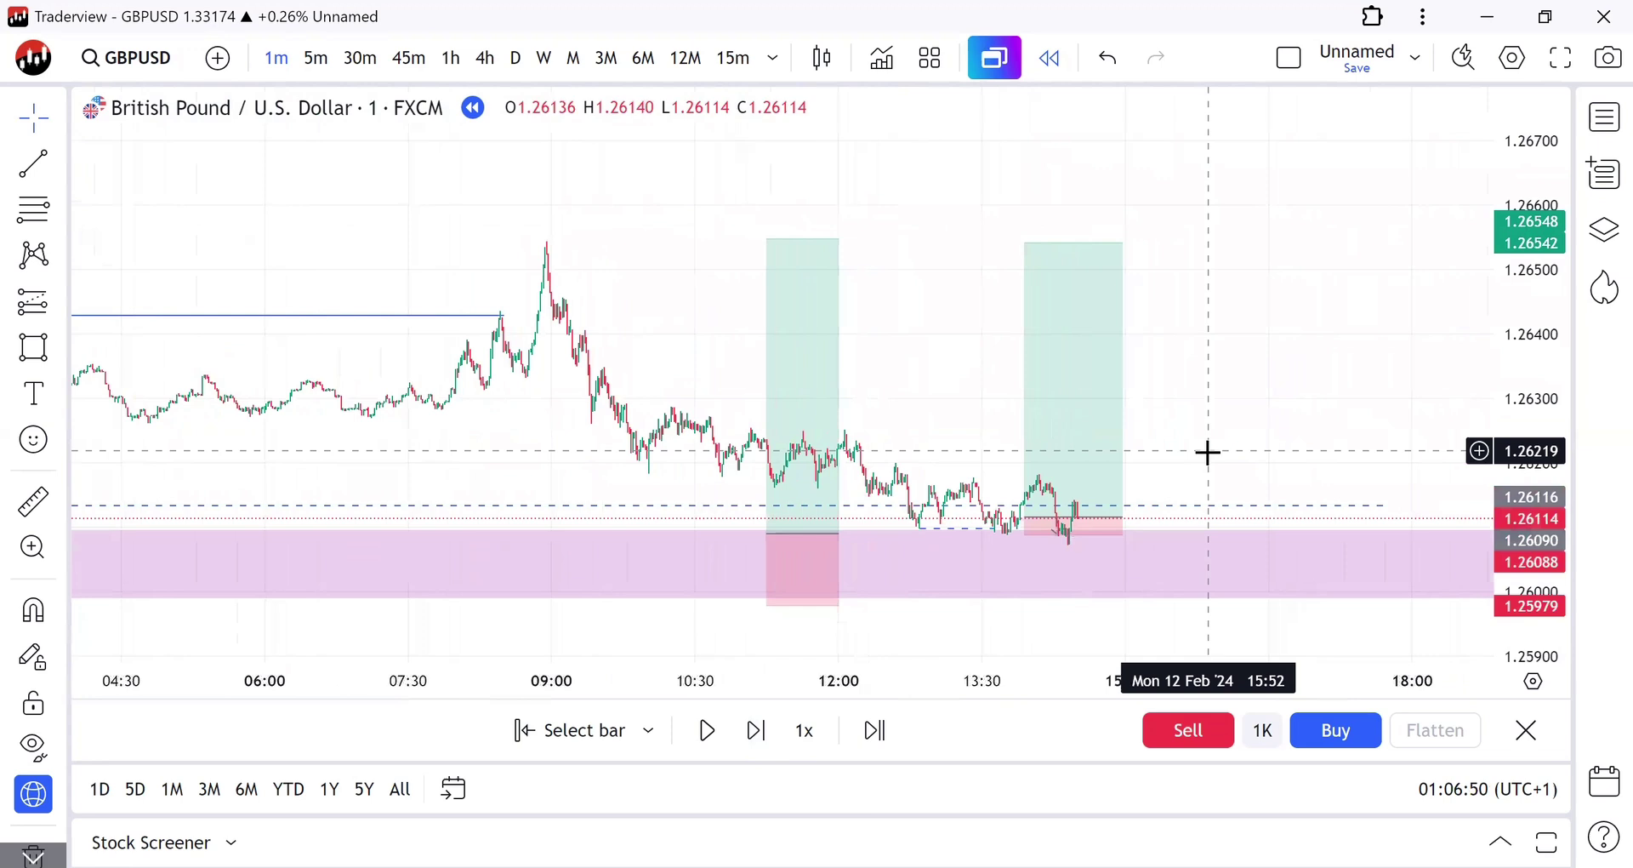
{"action": "scroll", "coordinate": [1069, 405], "scroll_direction": "right", "scroll_amount": 3}
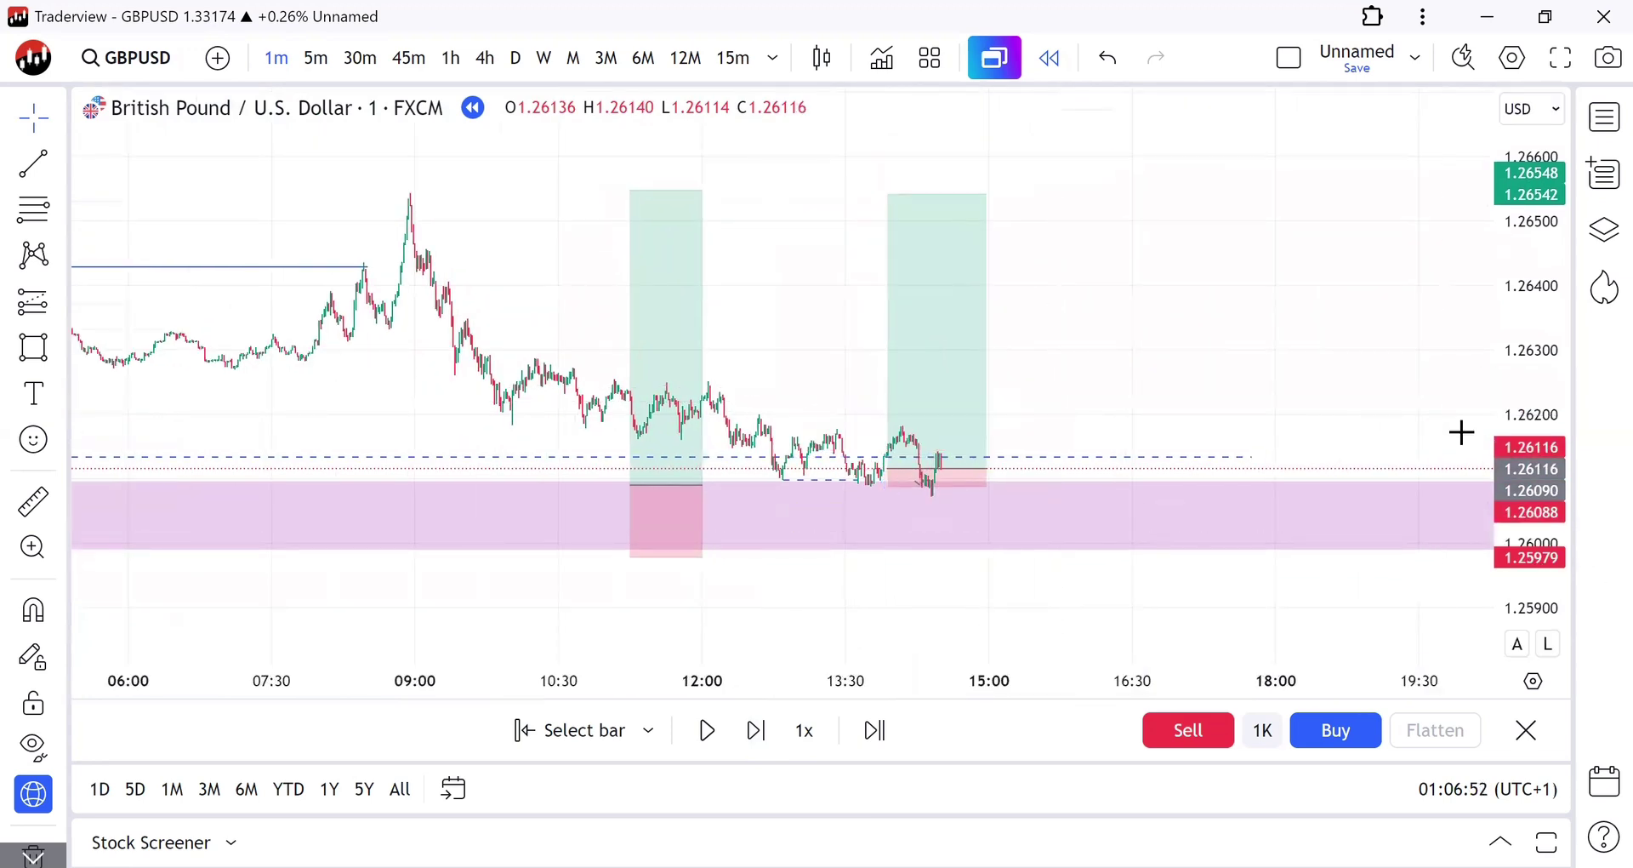
Step: Delete the stopped-out long position at 13:57 and the small rectangle drawn around 14:00
{"action": "scroll", "coordinate": [1031, 466], "scroll_direction": "up", "scroll_amount": 2}
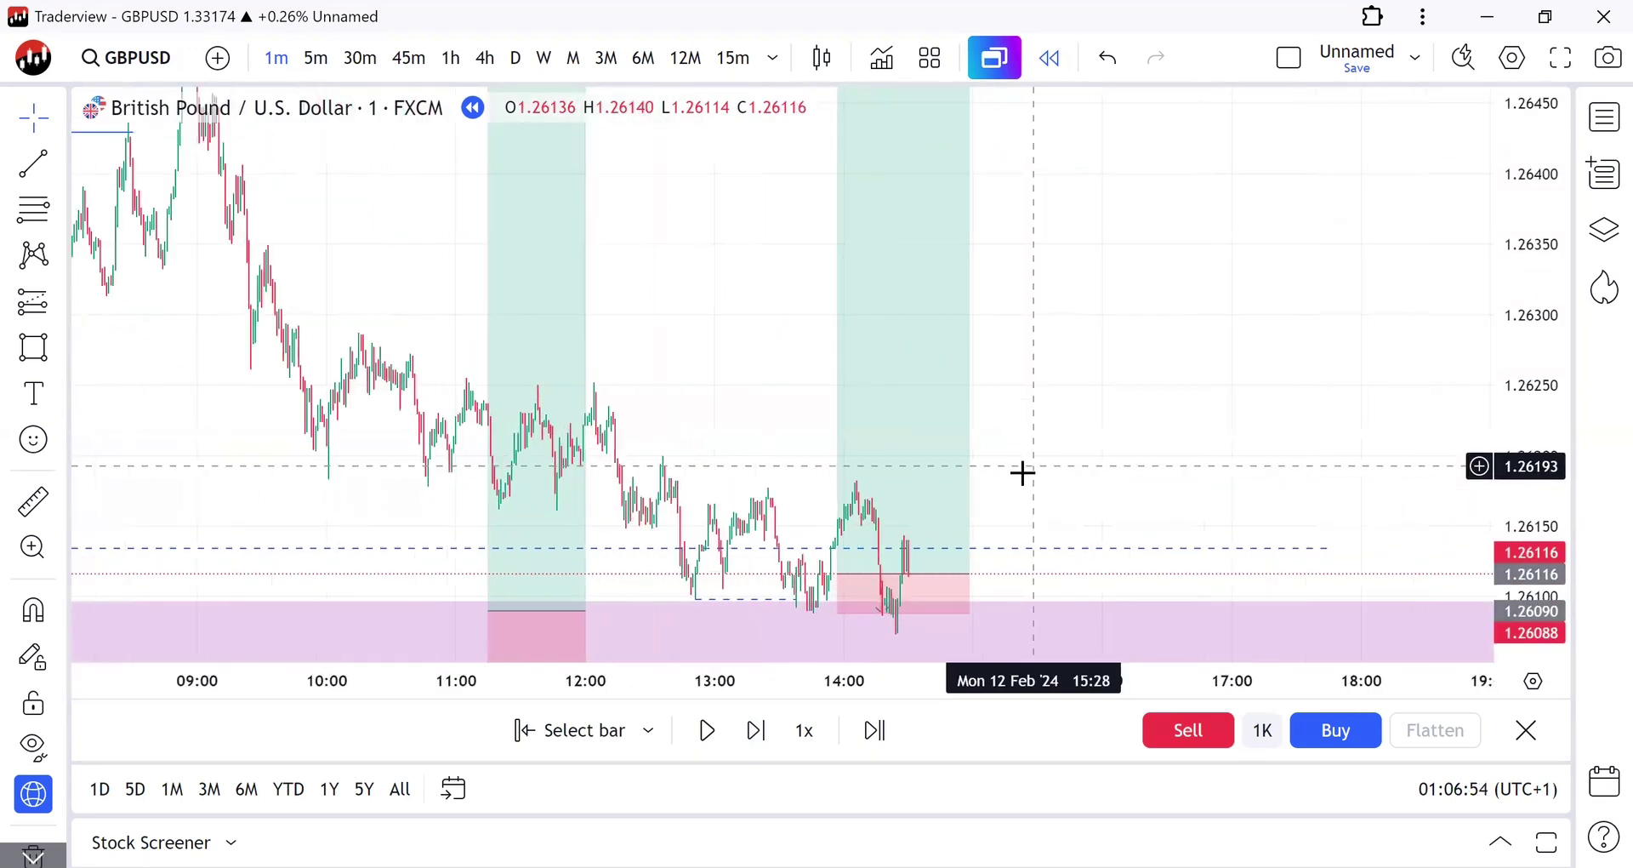
{"action": "scroll", "coordinate": [1022, 473], "scroll_direction": "up", "scroll_amount": 4}
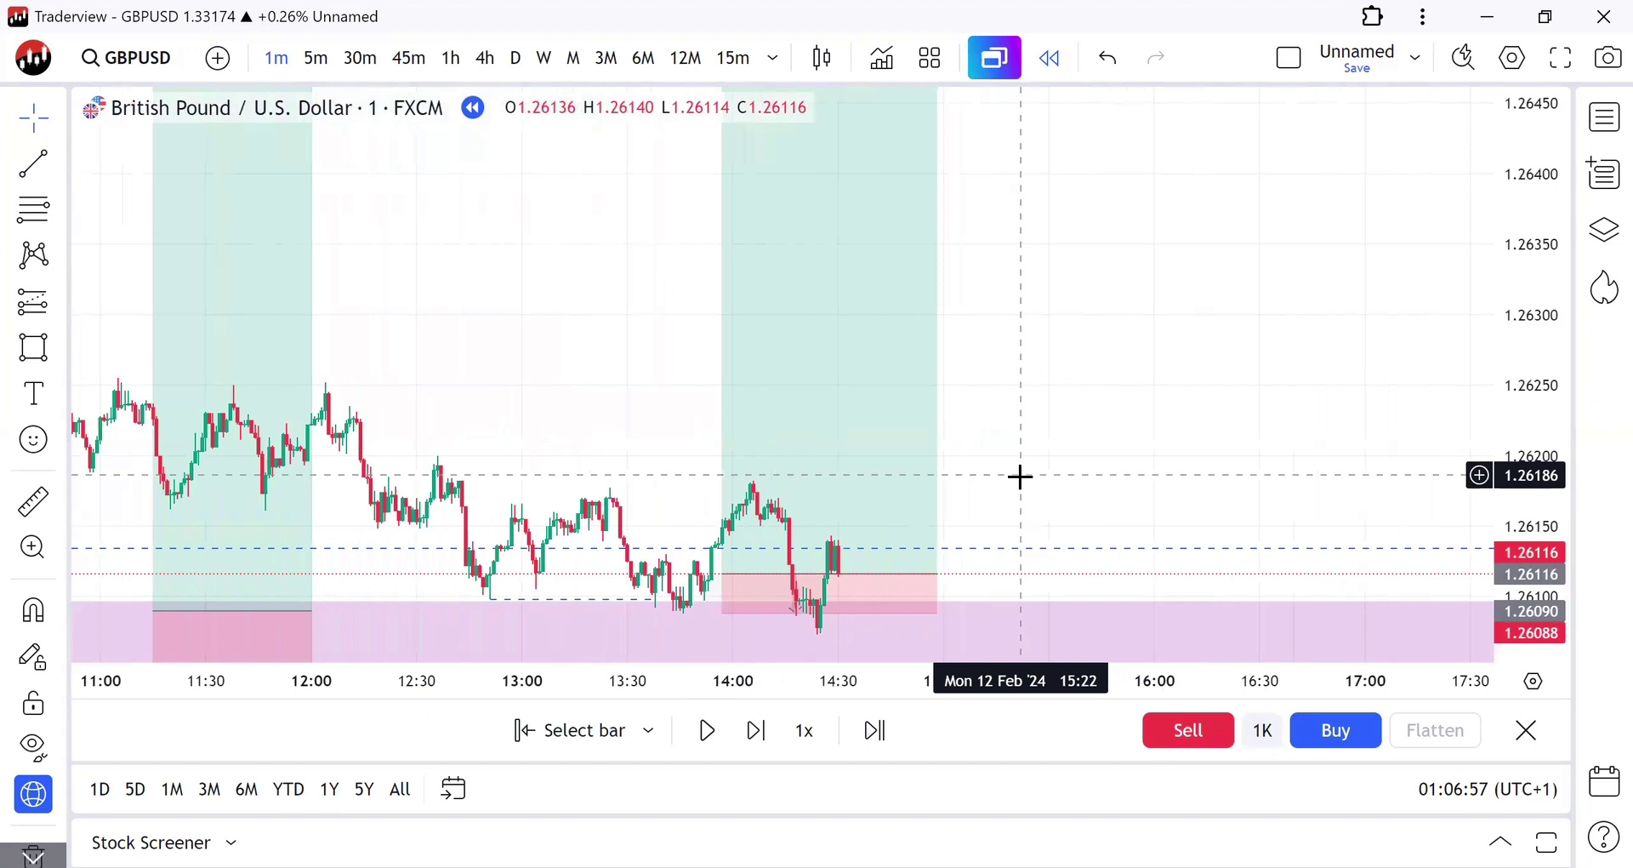
{"action": "left_click_drag", "start_coordinate": [1020, 476], "coordinate": [977, 303]}
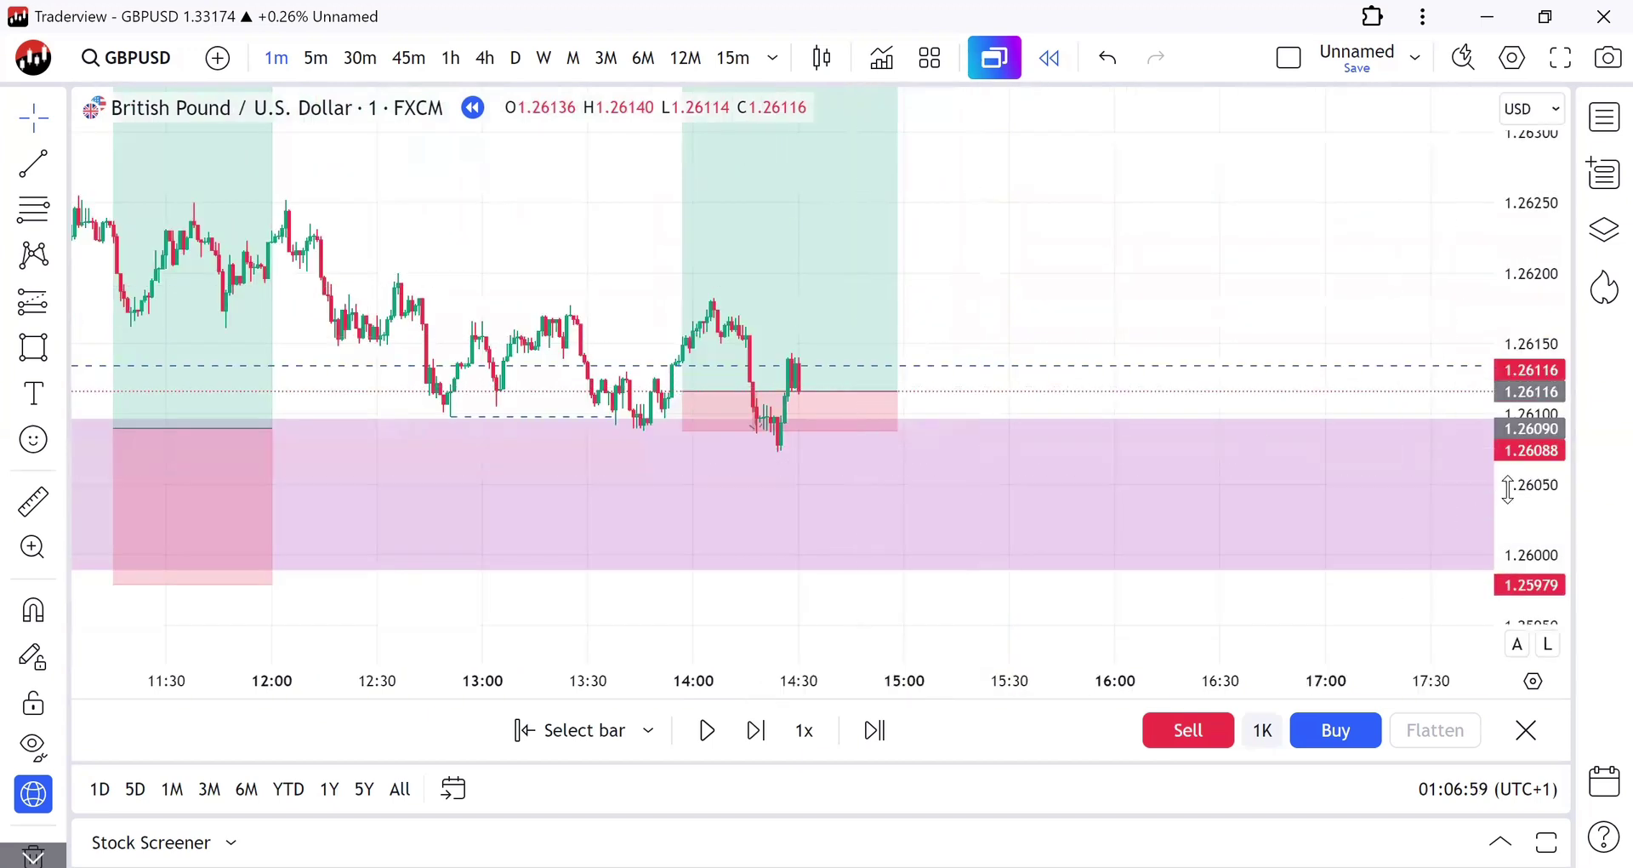
{"action": "scroll", "coordinate": [972, 377], "scroll_direction": "up", "scroll_amount": 1}
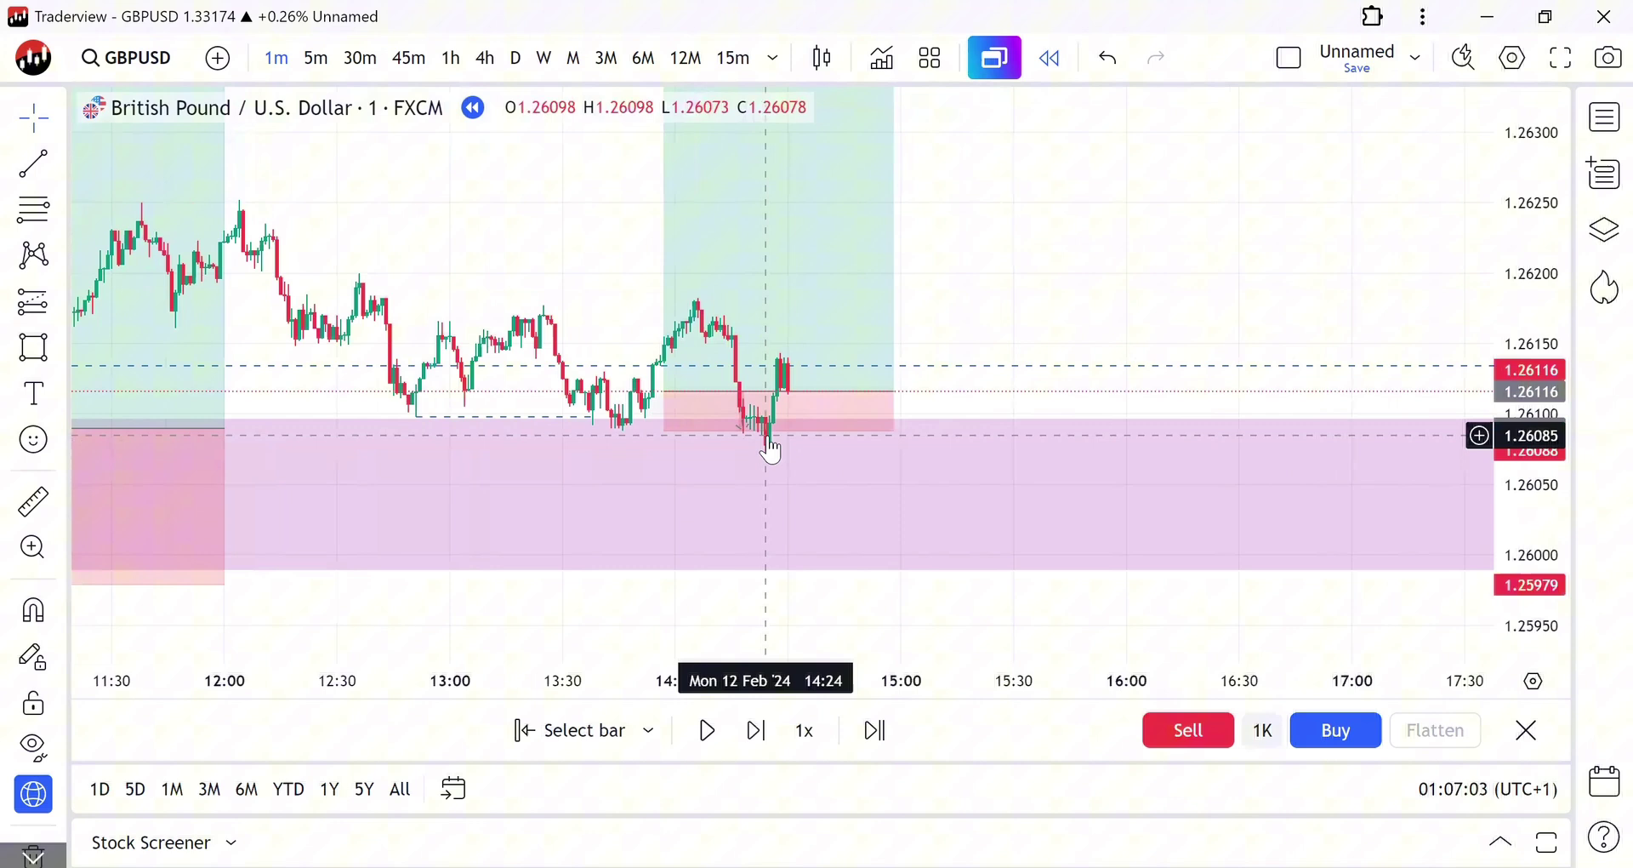
{"action": "left_click", "coordinate": [771, 425]}
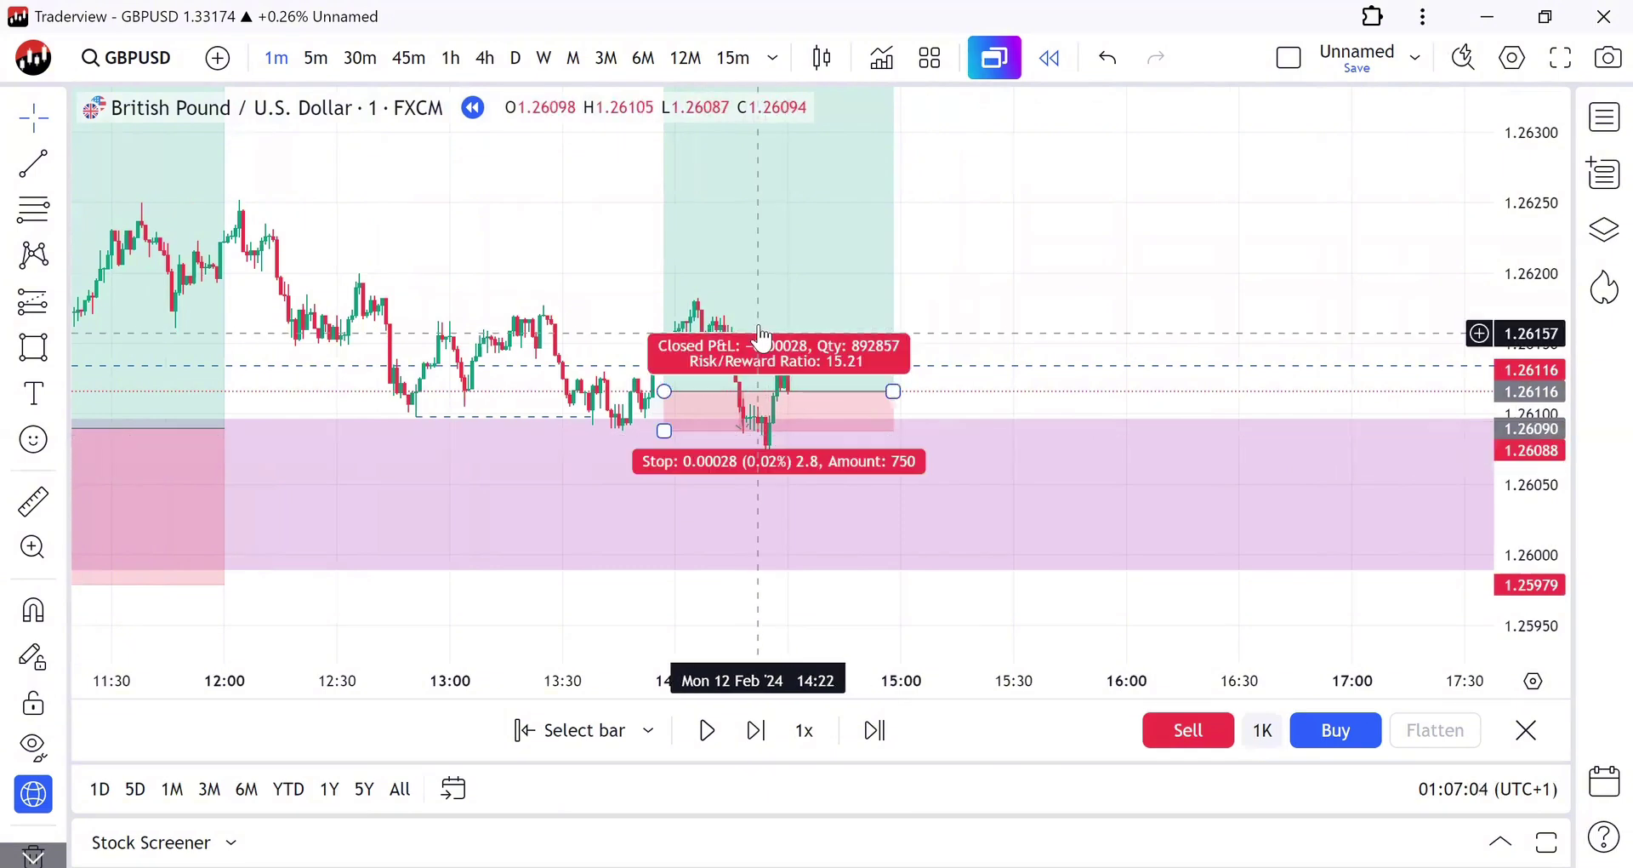
{"action": "key", "text": "Delete"}
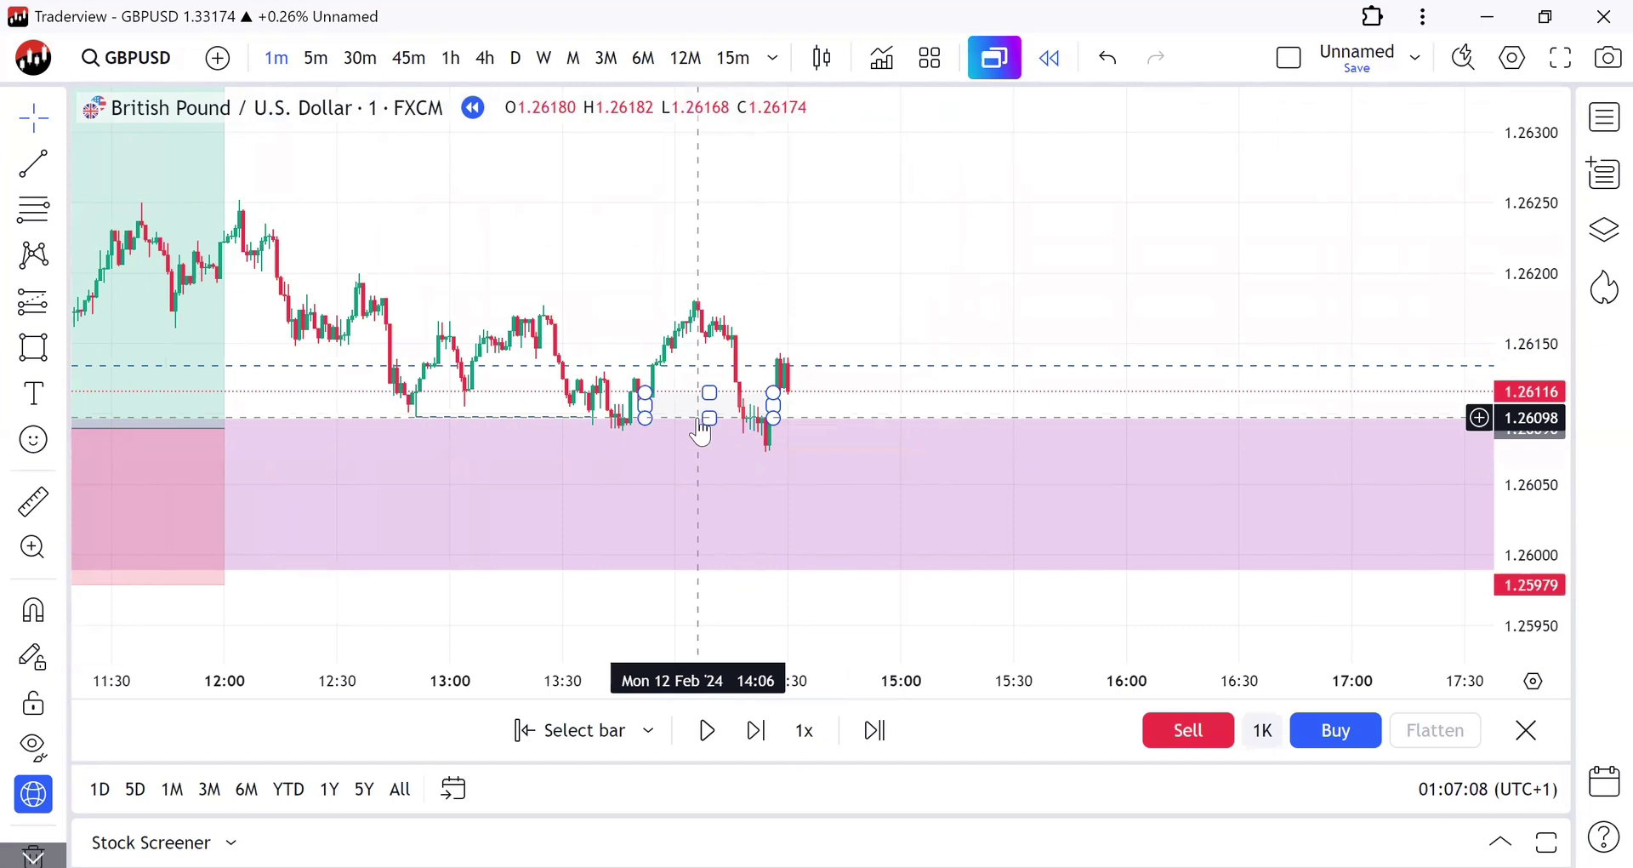
{"action": "left_click", "coordinate": [713, 393]}
{"action": "key", "text": "Delete"}
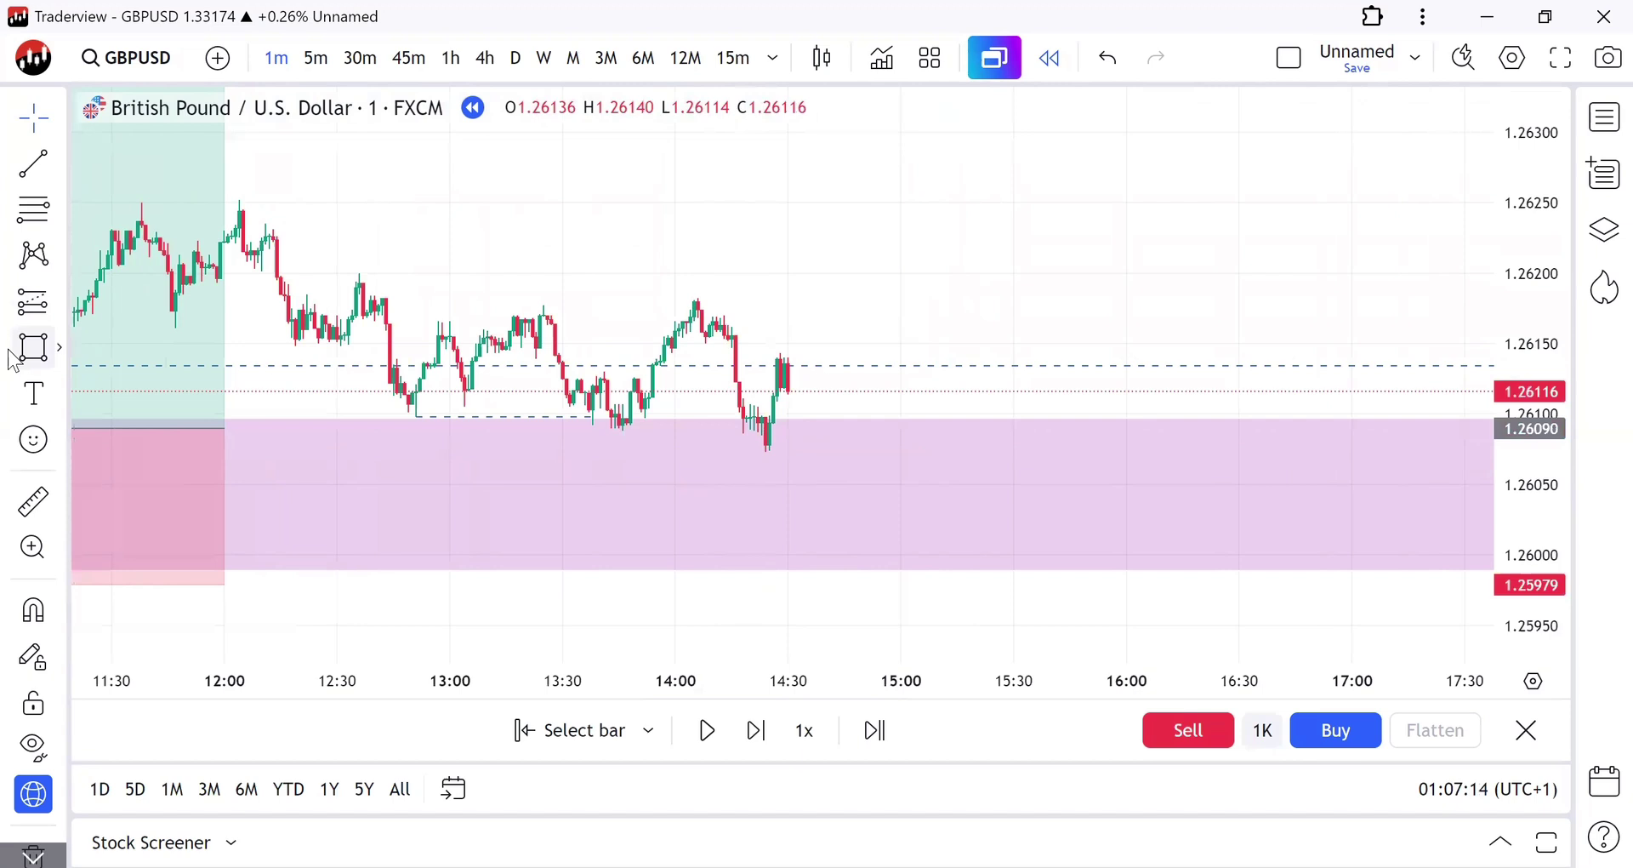
Step: Draw a rectangle over the lowest candle at 14:24, from 1.26098 down to 1.26073, extended to about 15:01
{"action": "key", "text": "ctrl"}
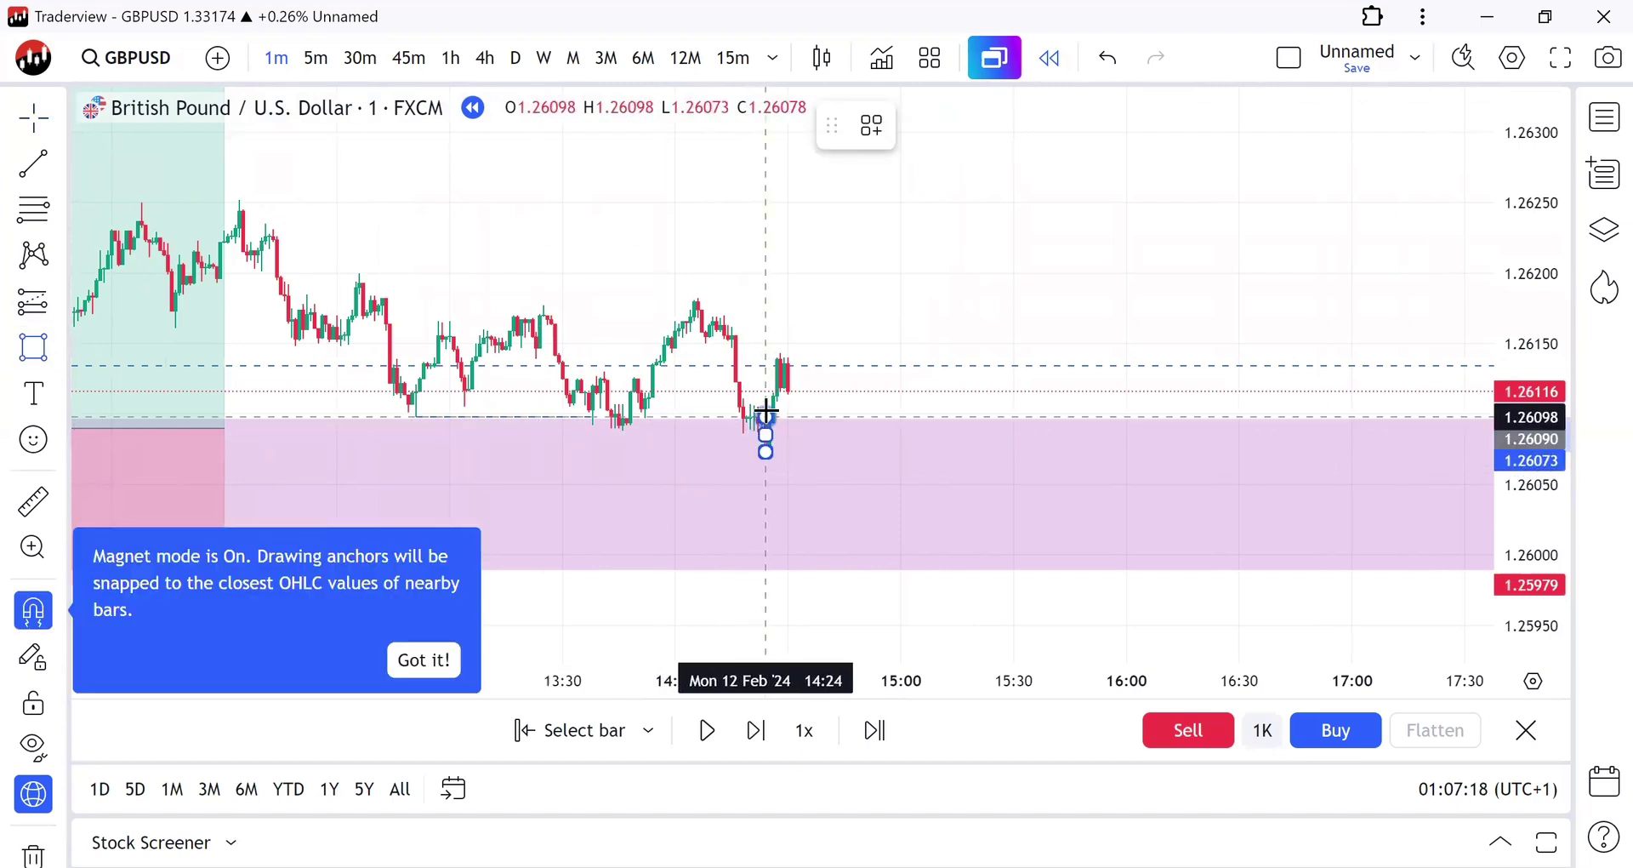
{"action": "left_click", "coordinate": [766, 411]}
{"action": "left_click_drag", "start_coordinate": [765, 433], "coordinate": [905, 434]}
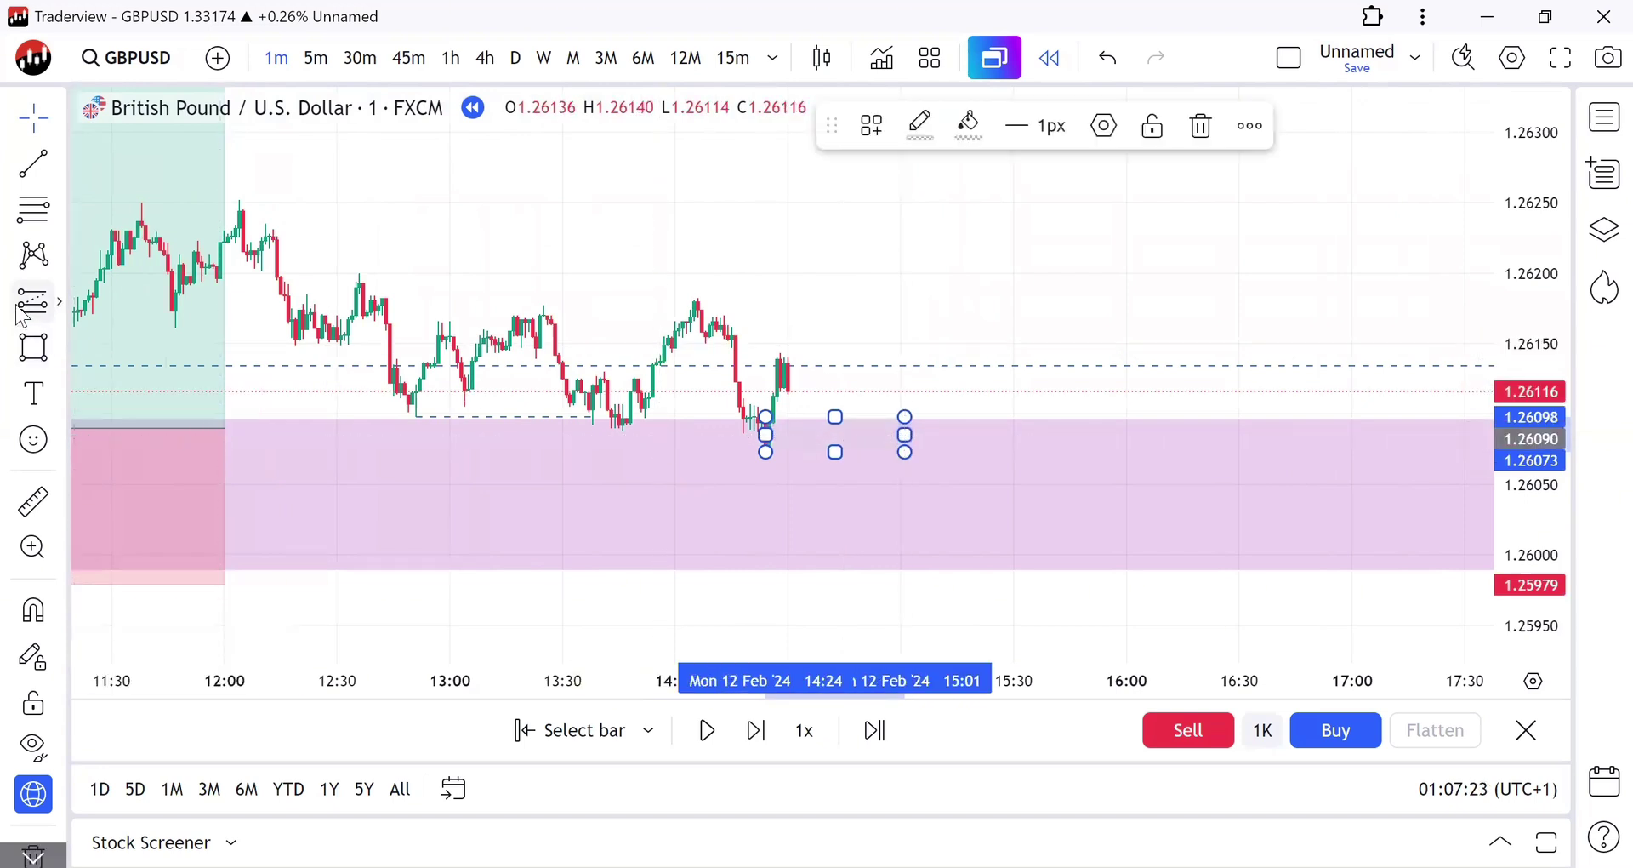
Step: Place a long position at about 14:34 with entry at 1.26098 and stop at 1.26070, just below the latest low
{"action": "left_click", "coordinate": [59, 301]}
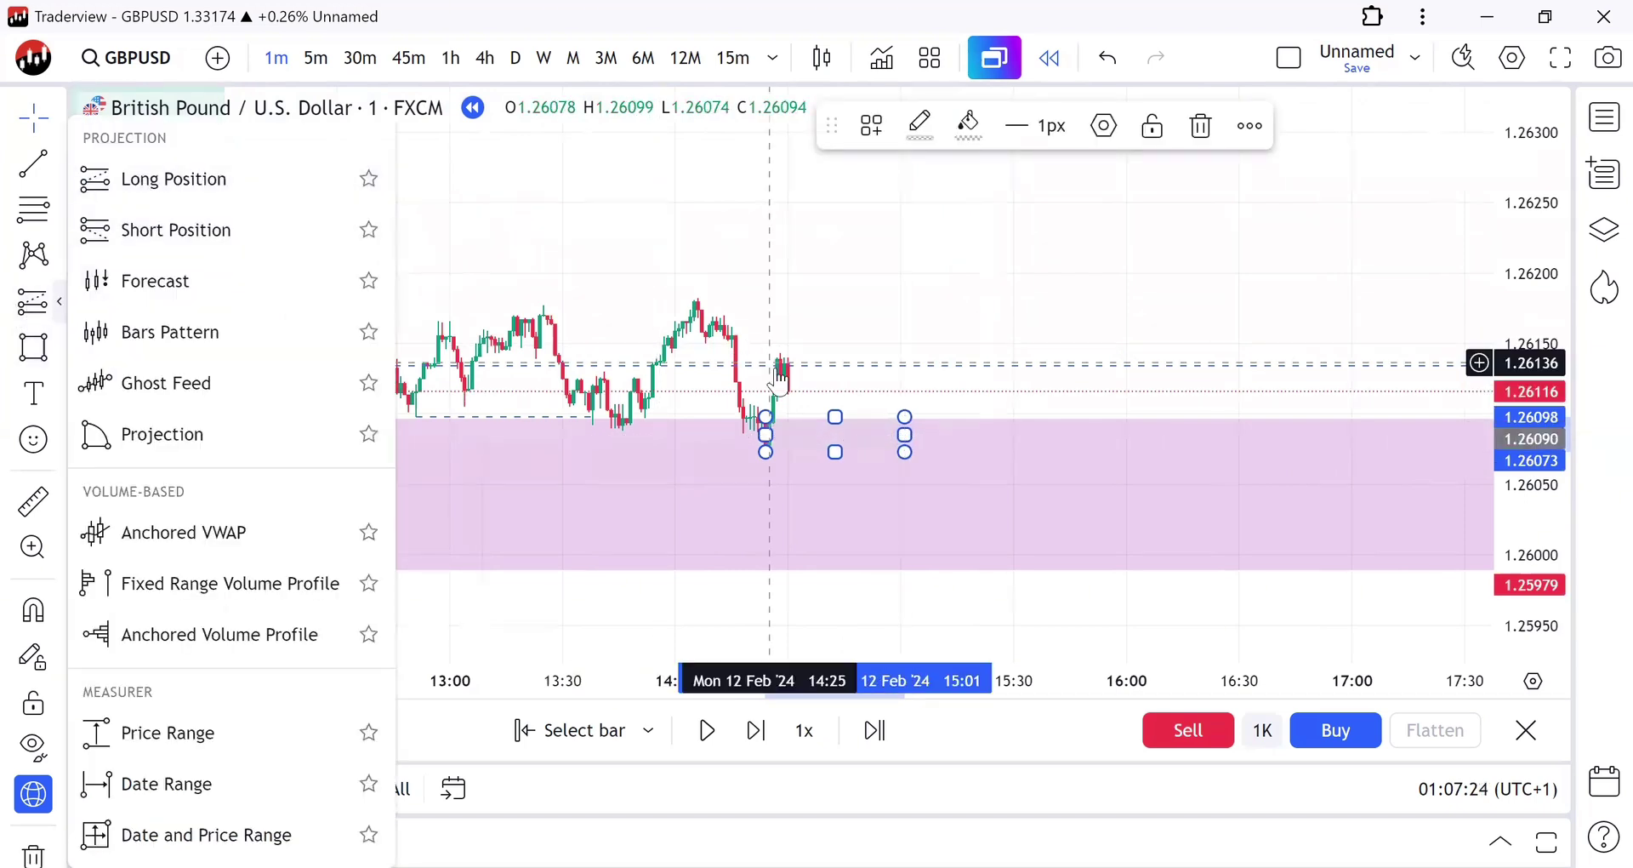
{"action": "left_click", "coordinate": [402, 212]}
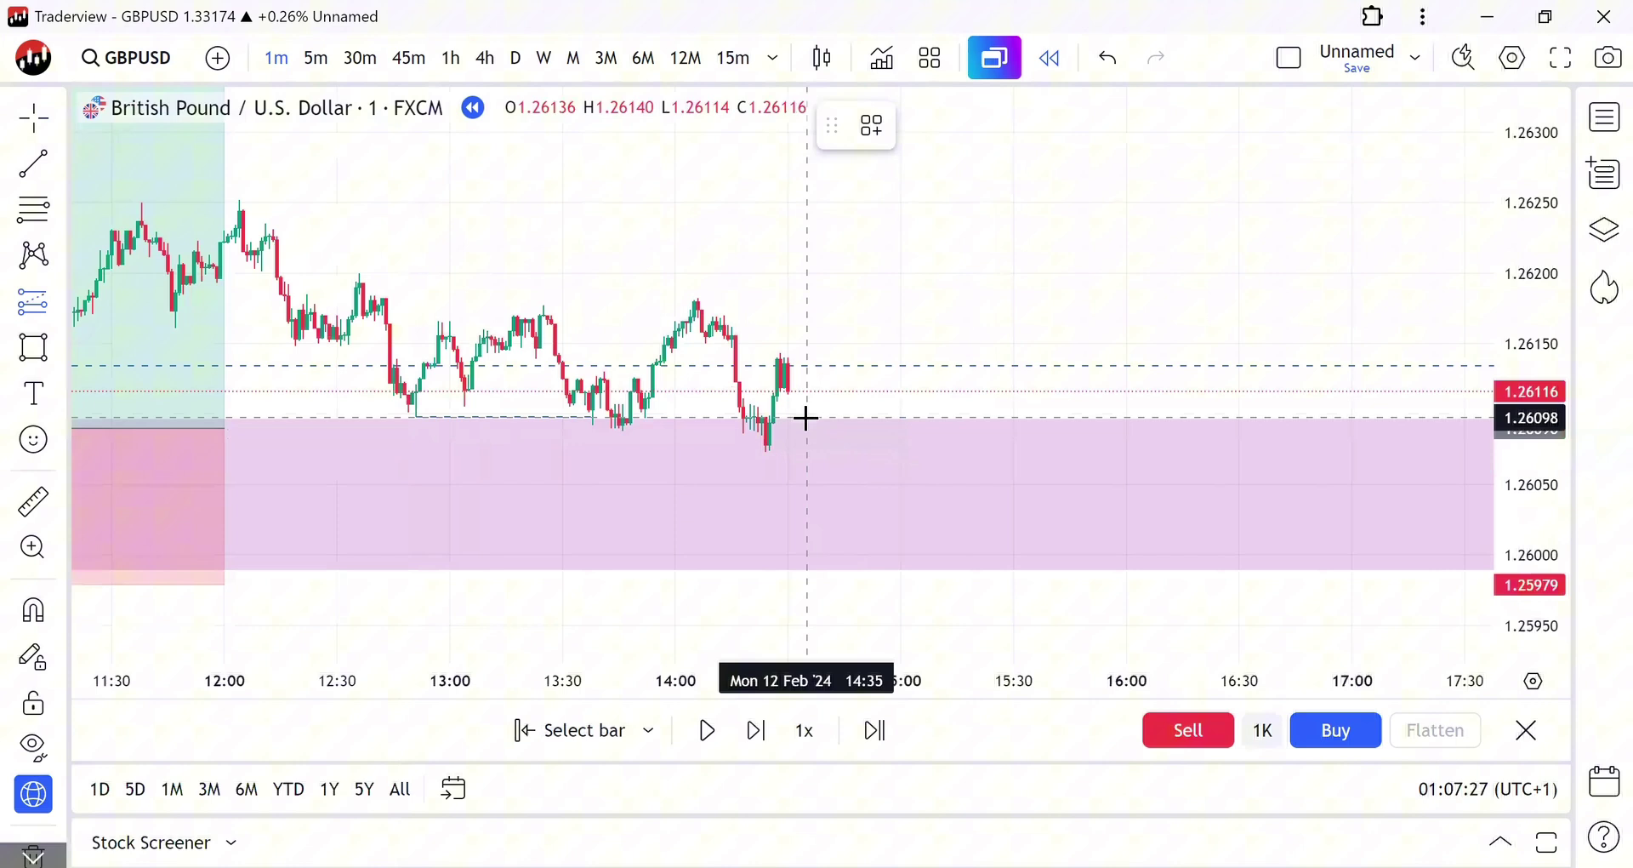
{"action": "left_click", "coordinate": [802, 417]}
{"action": "left_click_drag", "start_coordinate": [786, 463], "coordinate": [786, 453]}
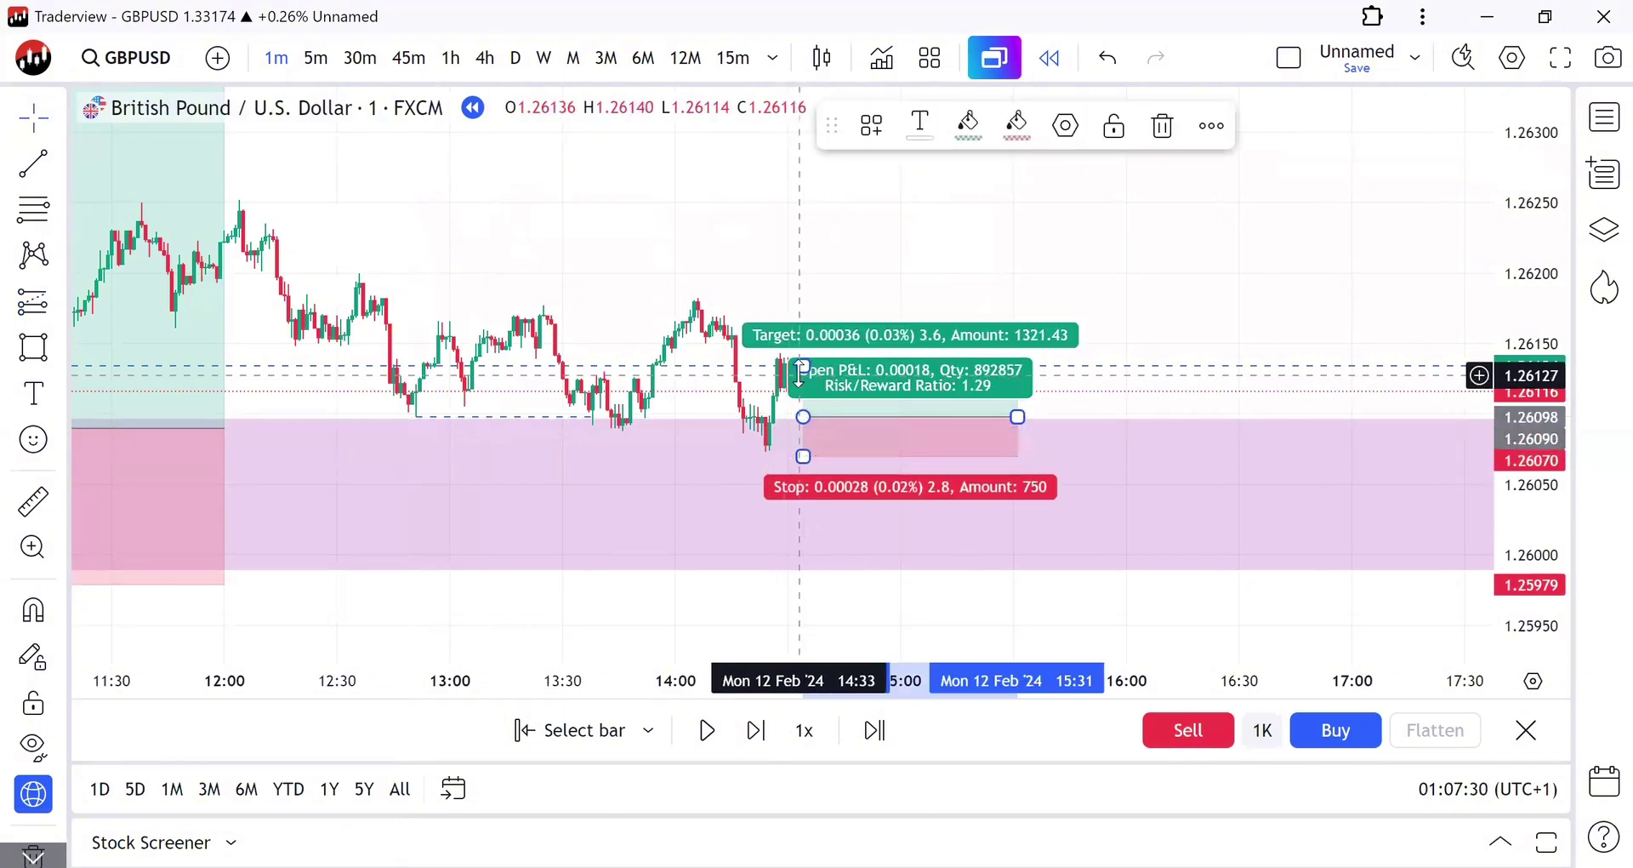
Step: Raise the target of the long position at 14:34 to 1.26539, near the 09:00 swing high
{"action": "left_click_drag", "start_coordinate": [788, 319], "coordinate": [800, 126]}
{"action": "left_click", "coordinate": [729, 266]}
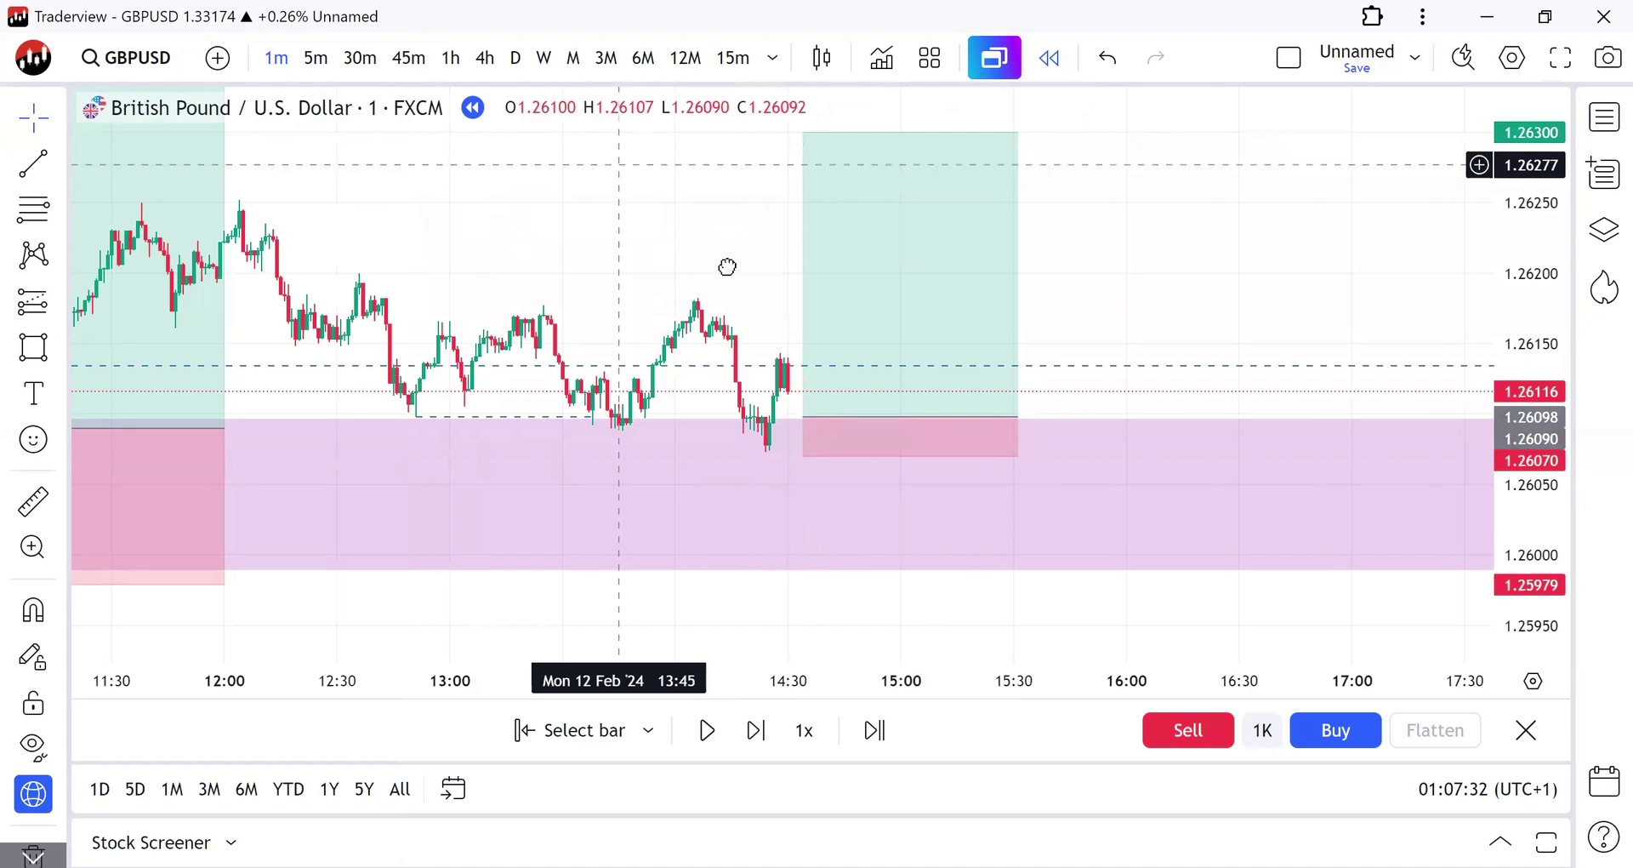
{"action": "left_click_drag", "start_coordinate": [729, 266], "coordinate": [1013, 475]}
{"action": "scroll", "coordinate": [1013, 475], "scroll_direction": "down", "scroll_amount": 4}
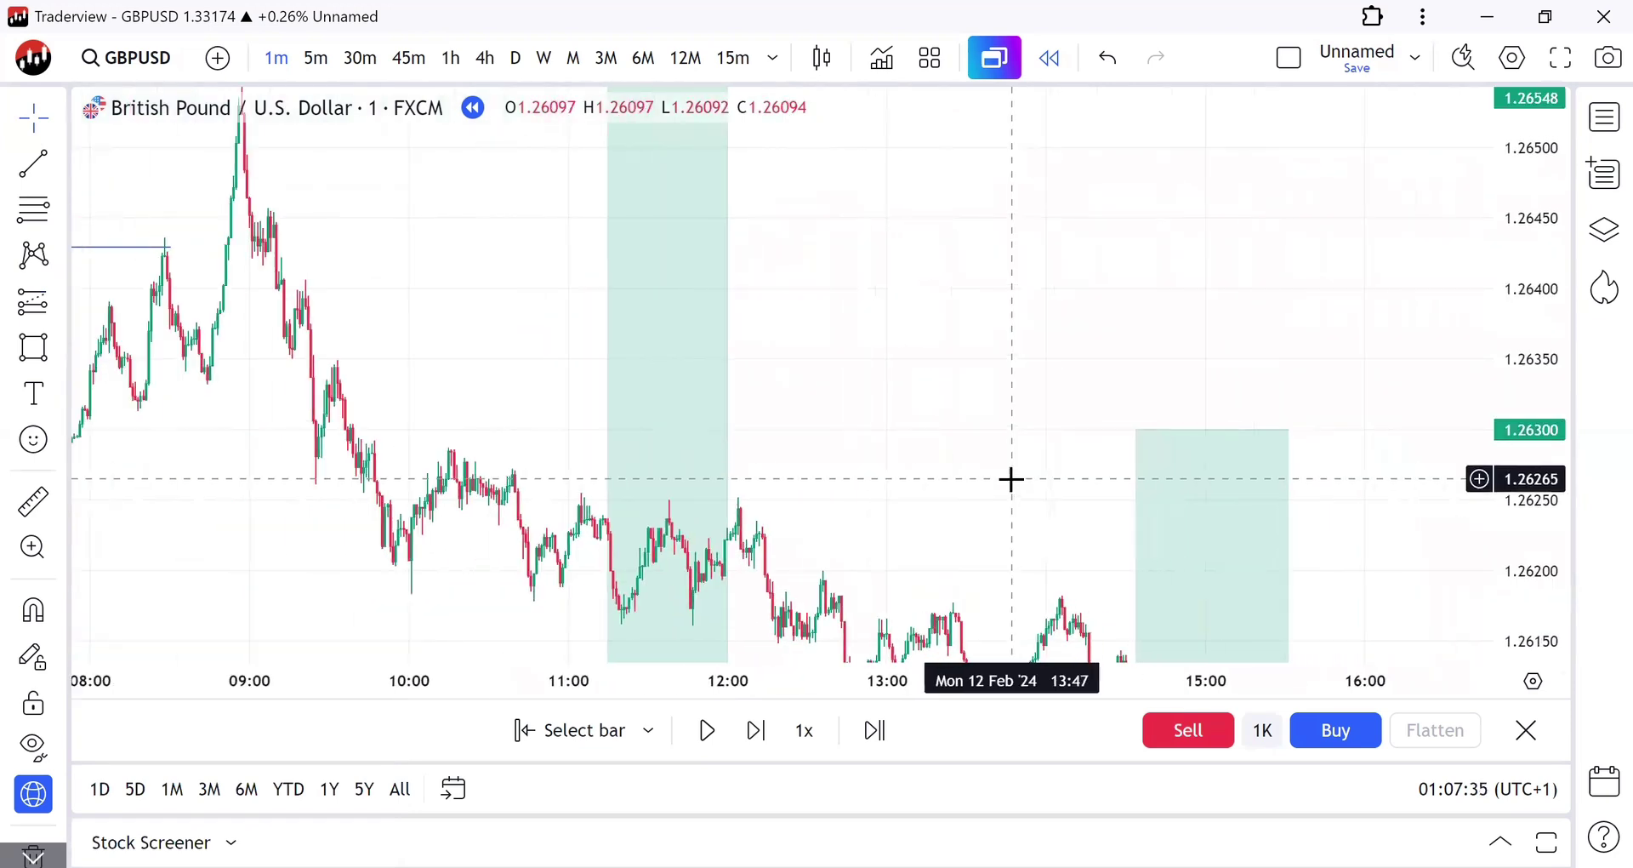
{"action": "left_click_drag", "start_coordinate": [1542, 306], "coordinate": [1542, 383]}
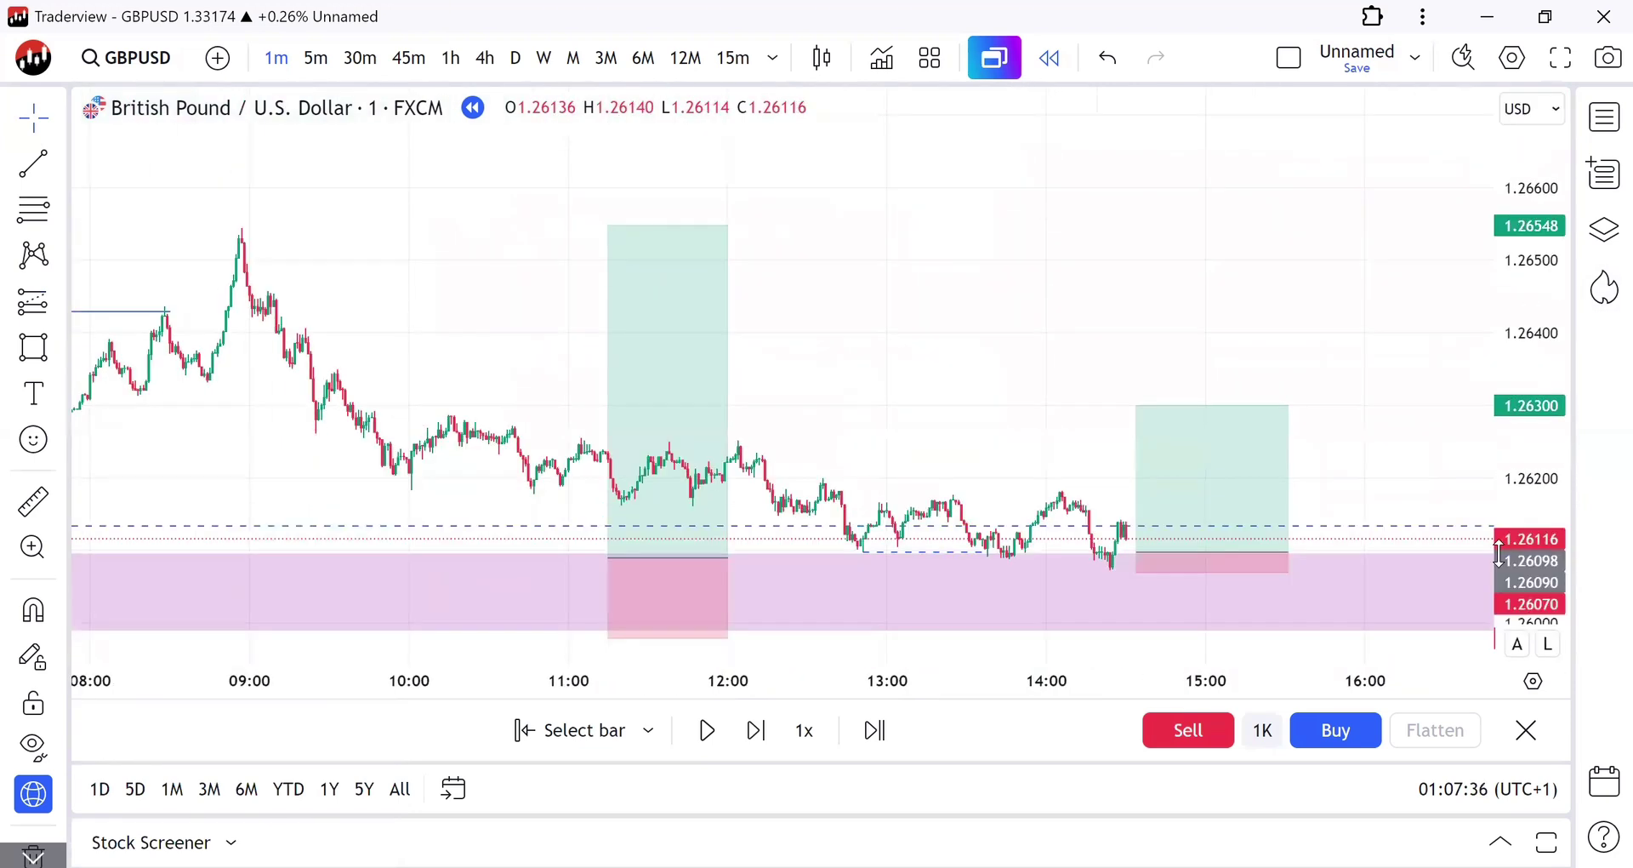
{"action": "mouse_move", "coordinate": [1087, 331]}
{"action": "left_mouse_down"}
{"action": "mouse_move", "coordinate": [1010, 211]}
{"action": "mouse_move", "coordinate": [1010, 244]}
{"action": "left_mouse_up"}
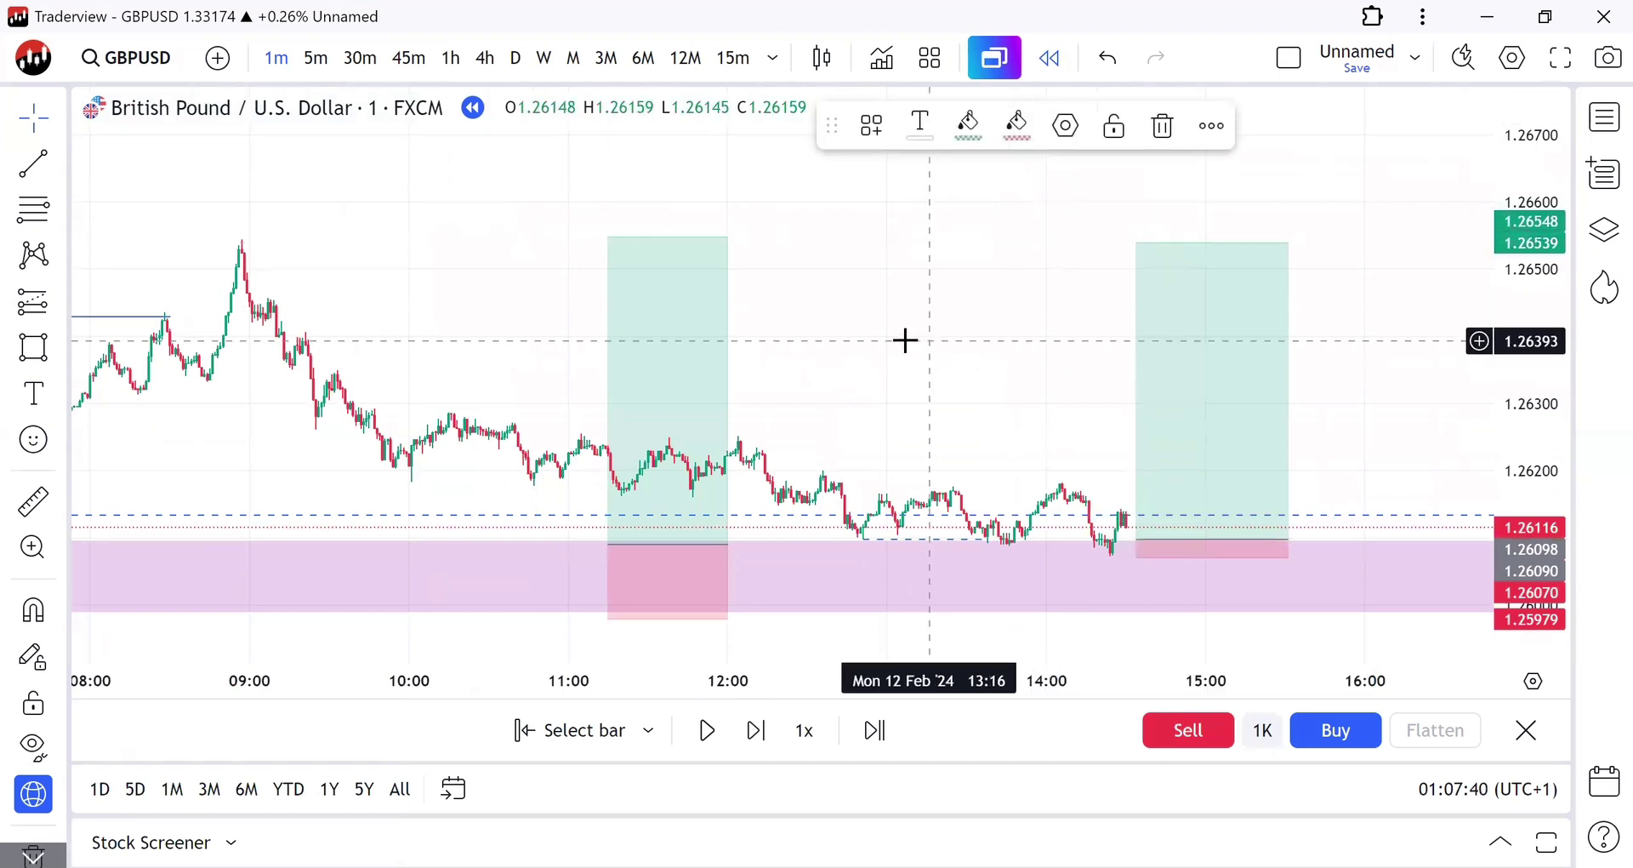
Step: Advance the 1-minute bar replay candle by candle to about 14:57 to test the long position at 14:34
{"action": "left_click_drag", "start_coordinate": [905, 339], "coordinate": [656, 295]}
{"action": "left_click_drag", "start_coordinate": [1510, 583], "coordinate": [1469, 371]}
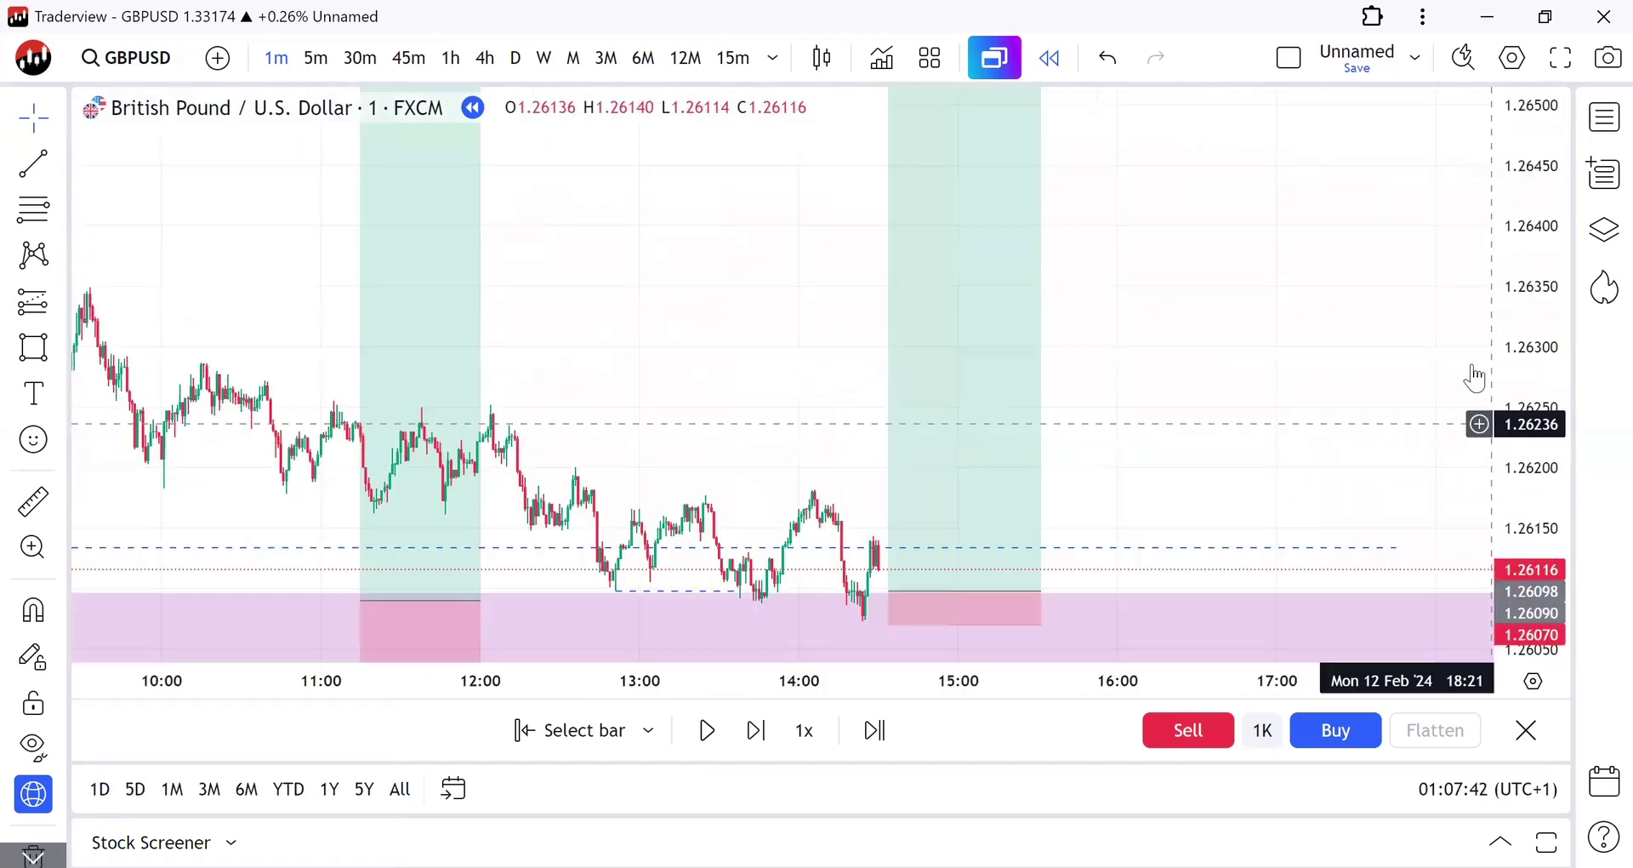
{"action": "left_click_drag", "start_coordinate": [1076, 416], "coordinate": [1031, 198]}
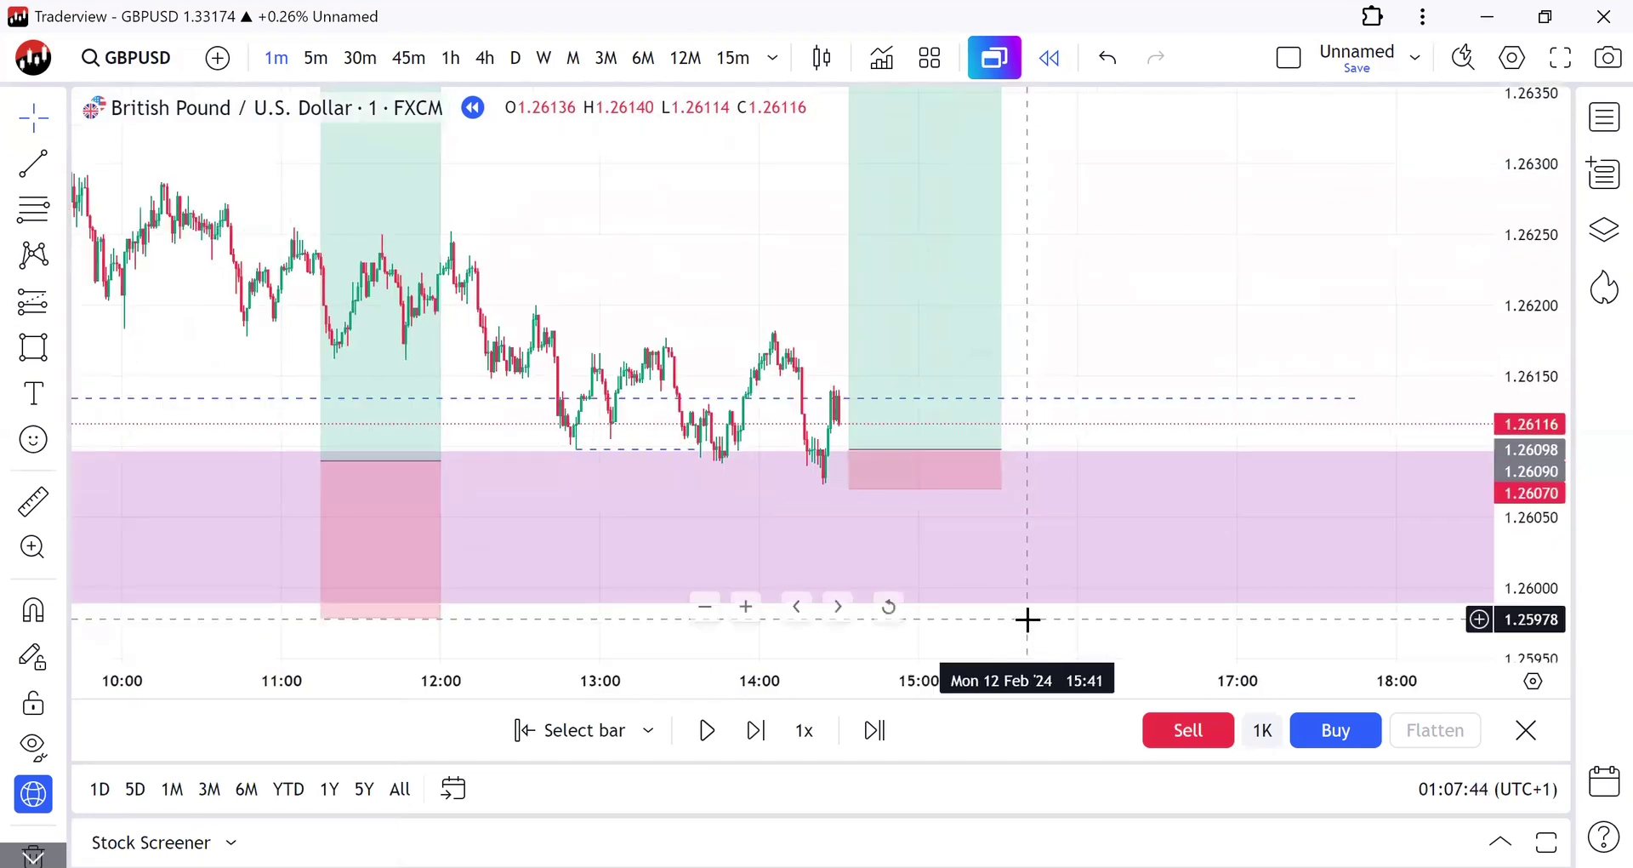
{"action": "left_click", "coordinate": [753, 731]}
{"action": "left_click", "coordinate": [752, 732]}
{"action": "left_click", "coordinate": [752, 732]}
{"action": "left_click", "coordinate": [752, 732]}
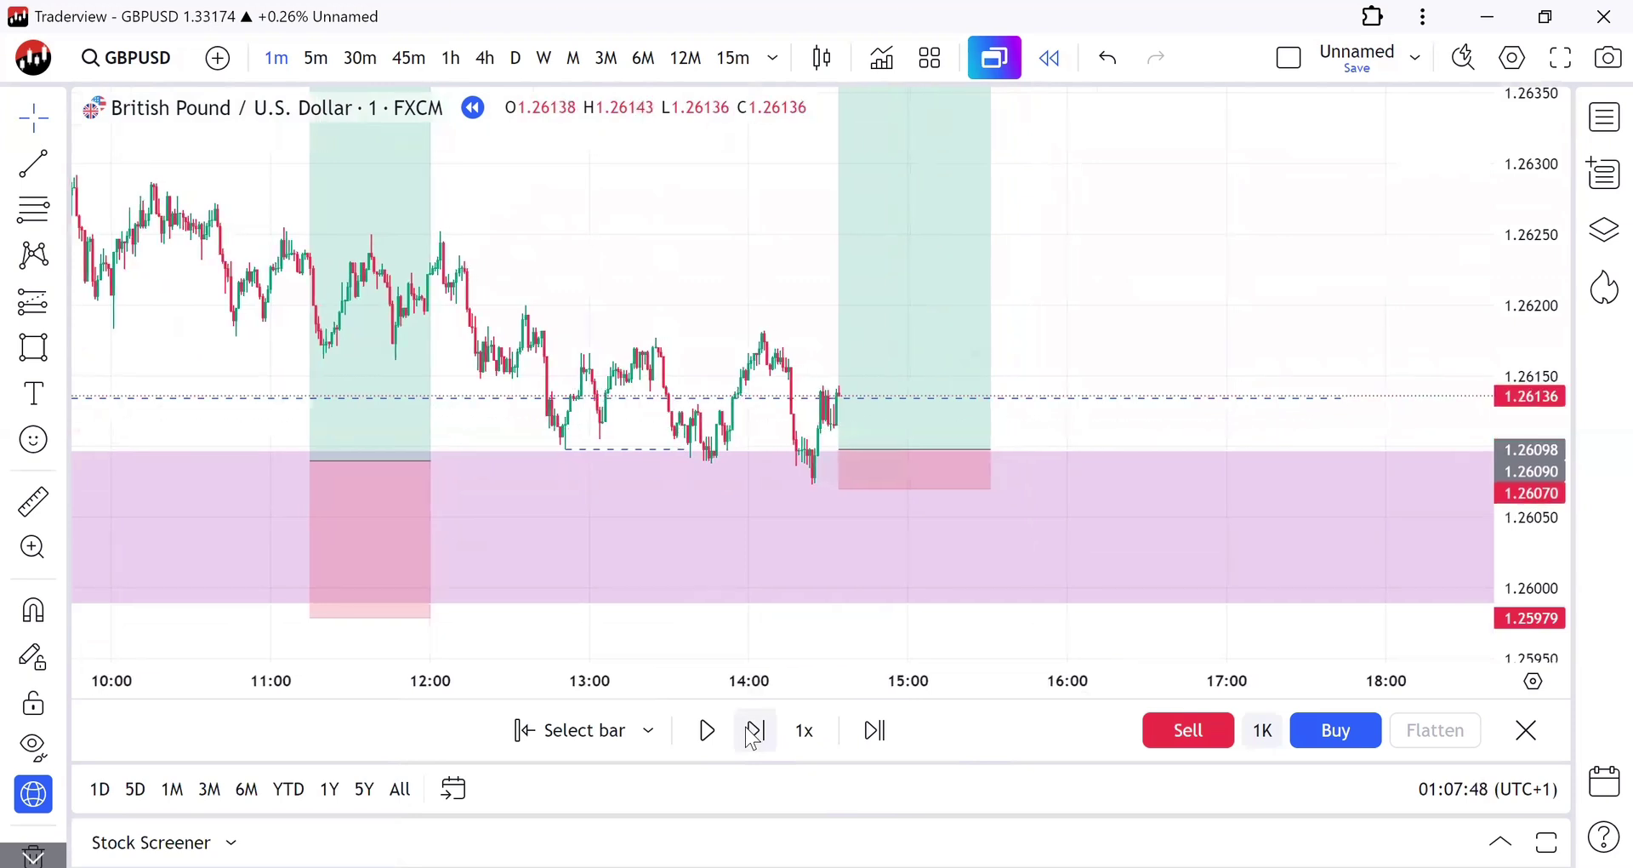
{"action": "left_click", "coordinate": [754, 731]}
{"action": "left_click", "coordinate": [753, 731]}
{"action": "left_click", "coordinate": [754, 731]}
{"action": "left_click", "coordinate": [754, 731]}
{"action": "left_click", "coordinate": [754, 731]}
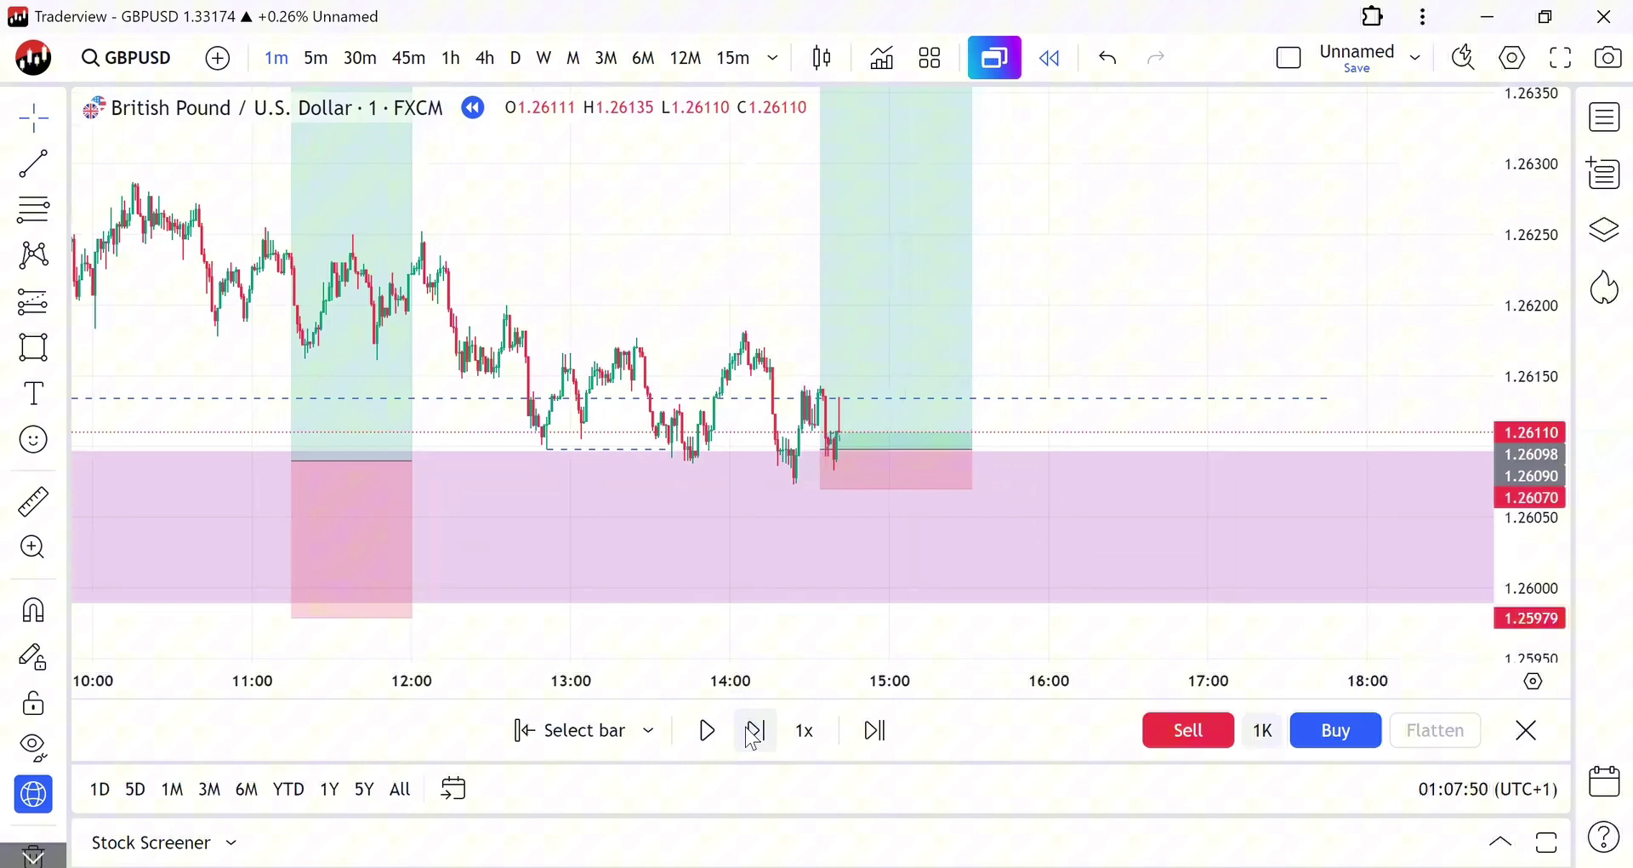
{"action": "left_click", "coordinate": [754, 731]}
{"action": "left_click", "coordinate": [754, 731]}
{"action": "left_click", "coordinate": [754, 731]}
{"action": "left_click", "coordinate": [754, 730]}
{"action": "left_click", "coordinate": [753, 731]}
{"action": "left_click", "coordinate": [754, 730]}
{"action": "left_click", "coordinate": [754, 731]}
{"action": "left_click", "coordinate": [754, 730]}
{"action": "left_click", "coordinate": [754, 730]}
{"action": "left_click", "coordinate": [753, 730]}
{"action": "left_click", "coordinate": [753, 730]}
{"action": "left_click", "coordinate": [754, 731]}
{"action": "left_click", "coordinate": [754, 731]}
{"action": "left_click", "coordinate": [753, 730]}
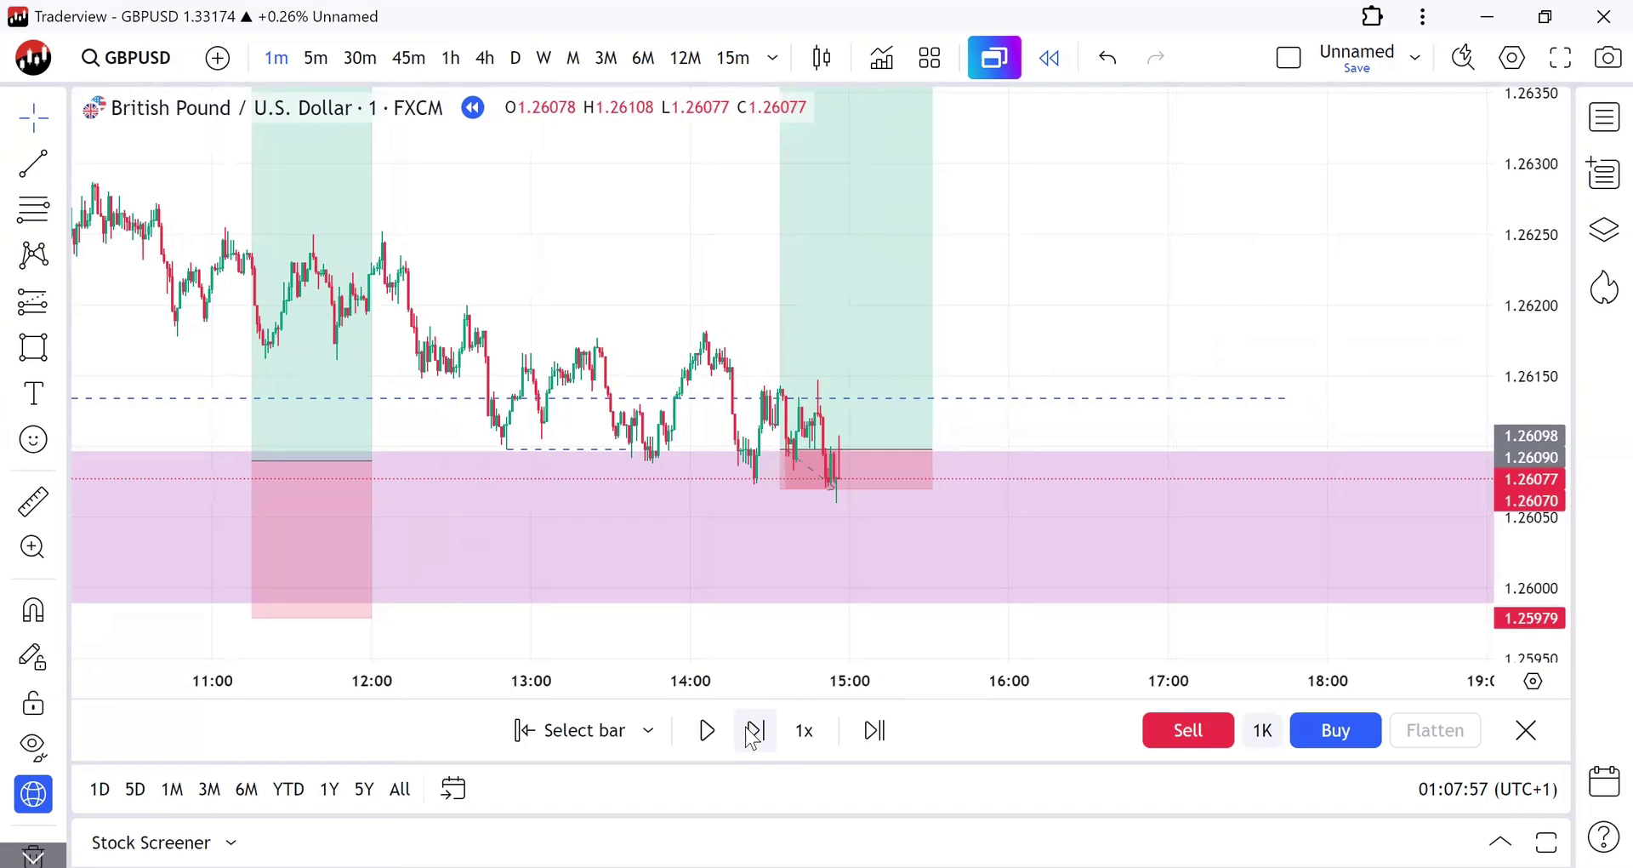
{"action": "left_click", "coordinate": [754, 731]}
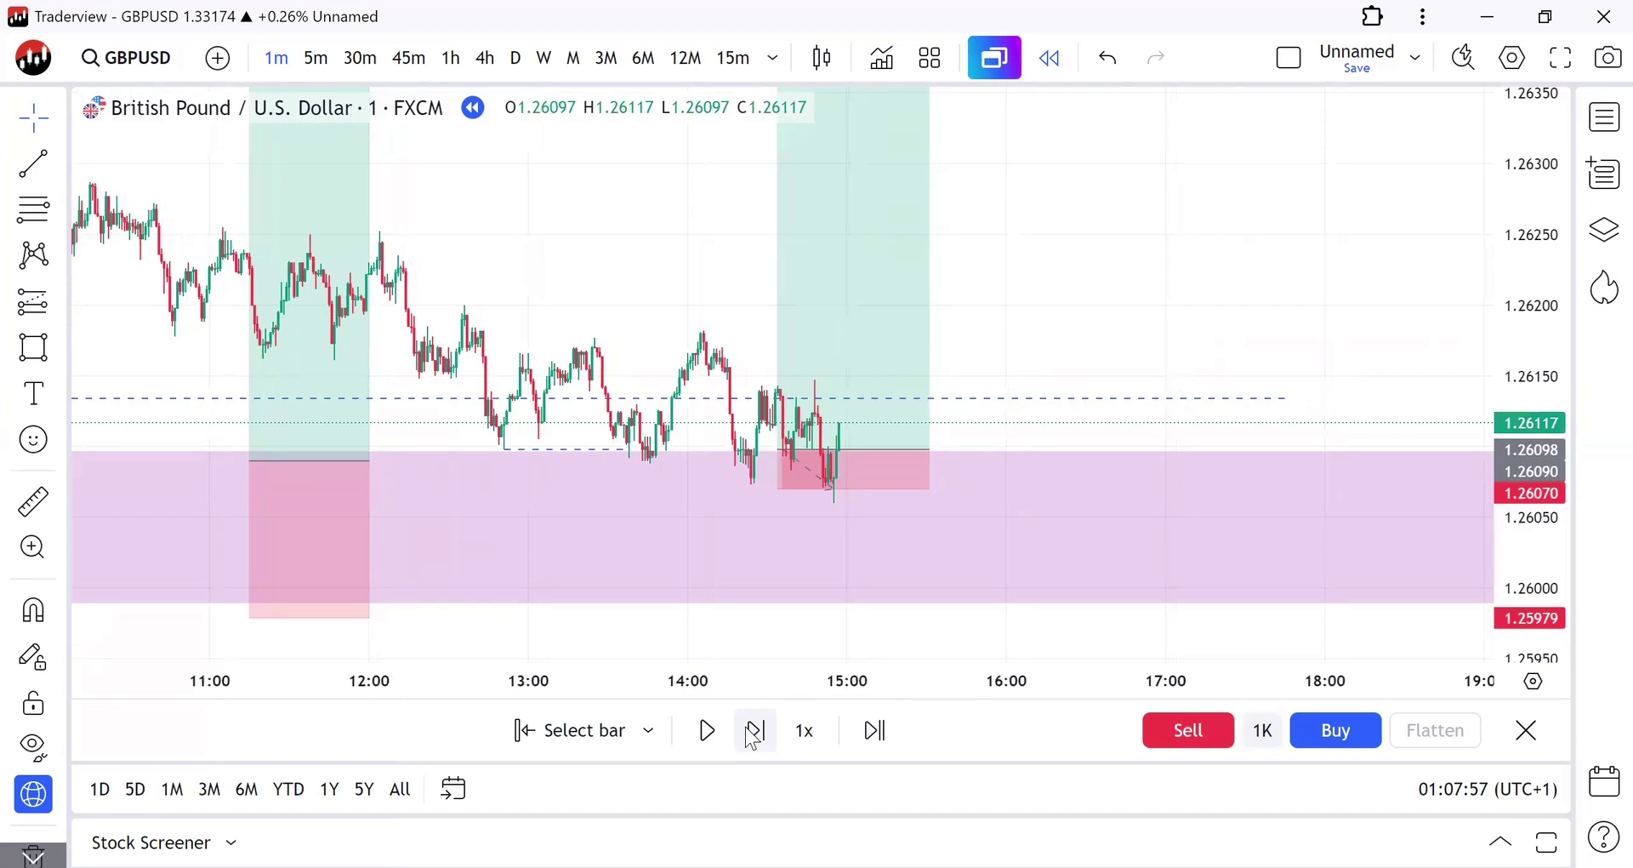
Step: Delete the stopped-out long position at 14:34
{"action": "left_click", "coordinate": [878, 466]}
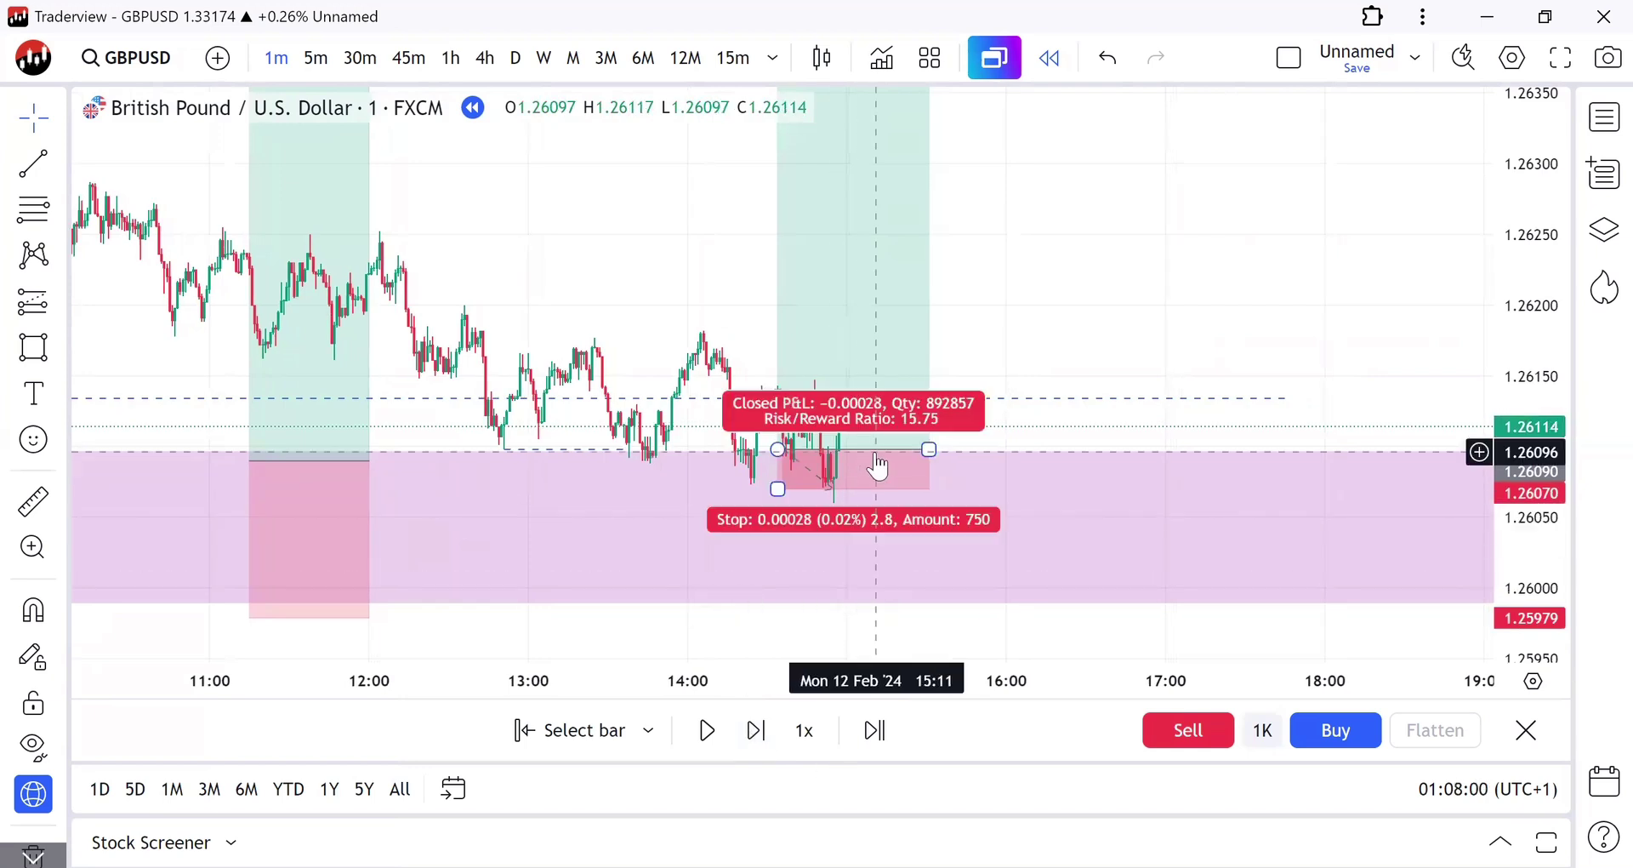
{"action": "left_click", "coordinate": [878, 466]}
{"action": "key", "text": "Delete"}
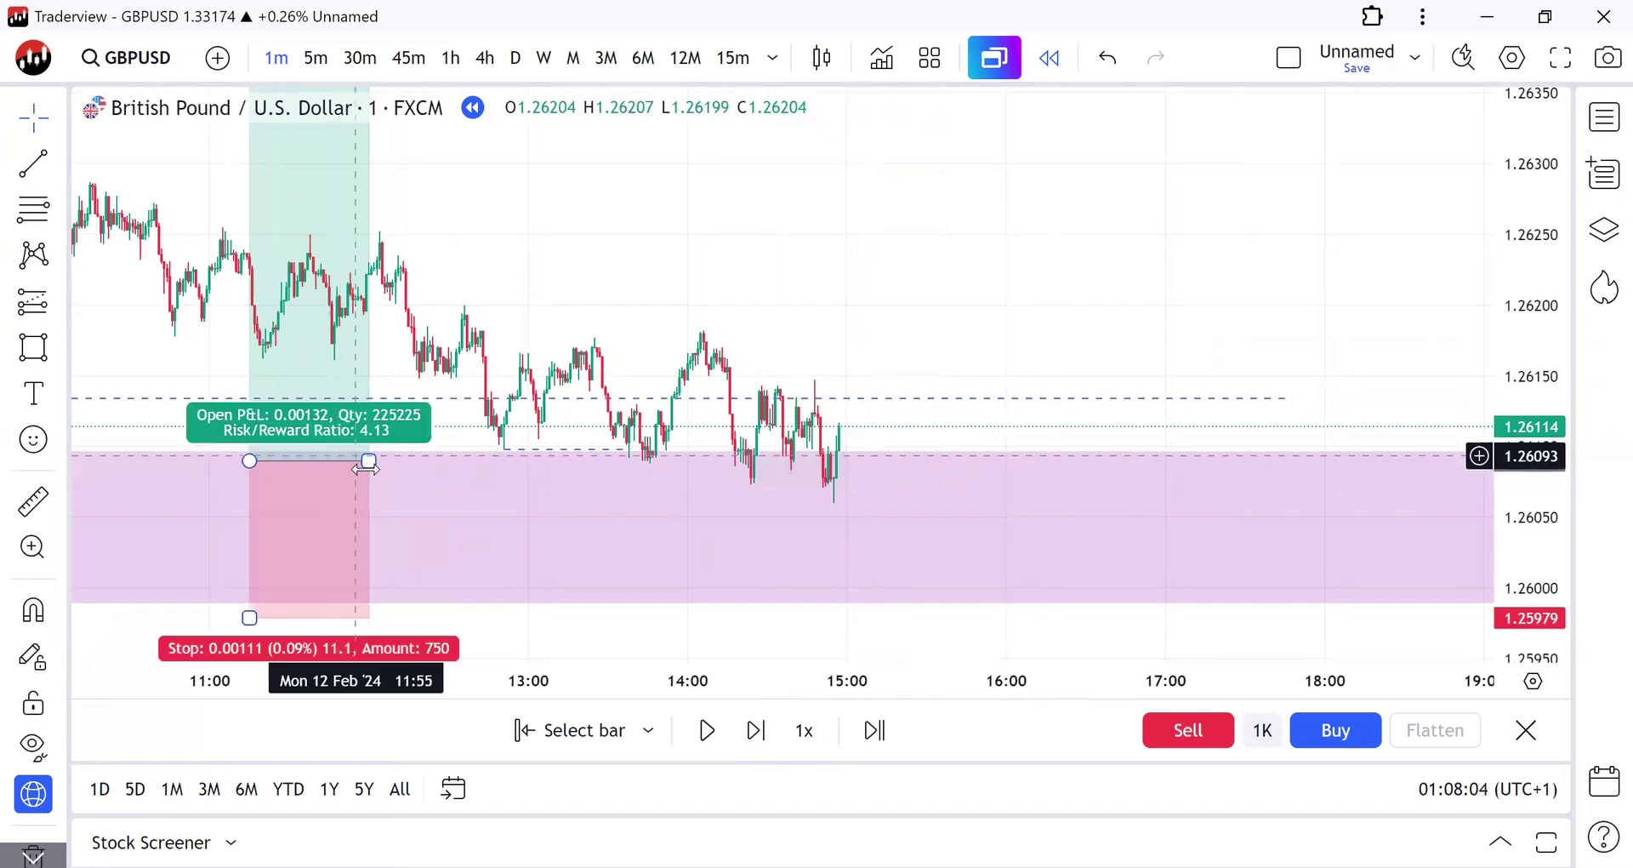
Step: Narrow the earlier long position starting near 11:15 so that it ends at about 11:29, keeping its entry and stop prices
{"action": "left_click_drag", "start_coordinate": [253, 458], "coordinate": [962, 523]}
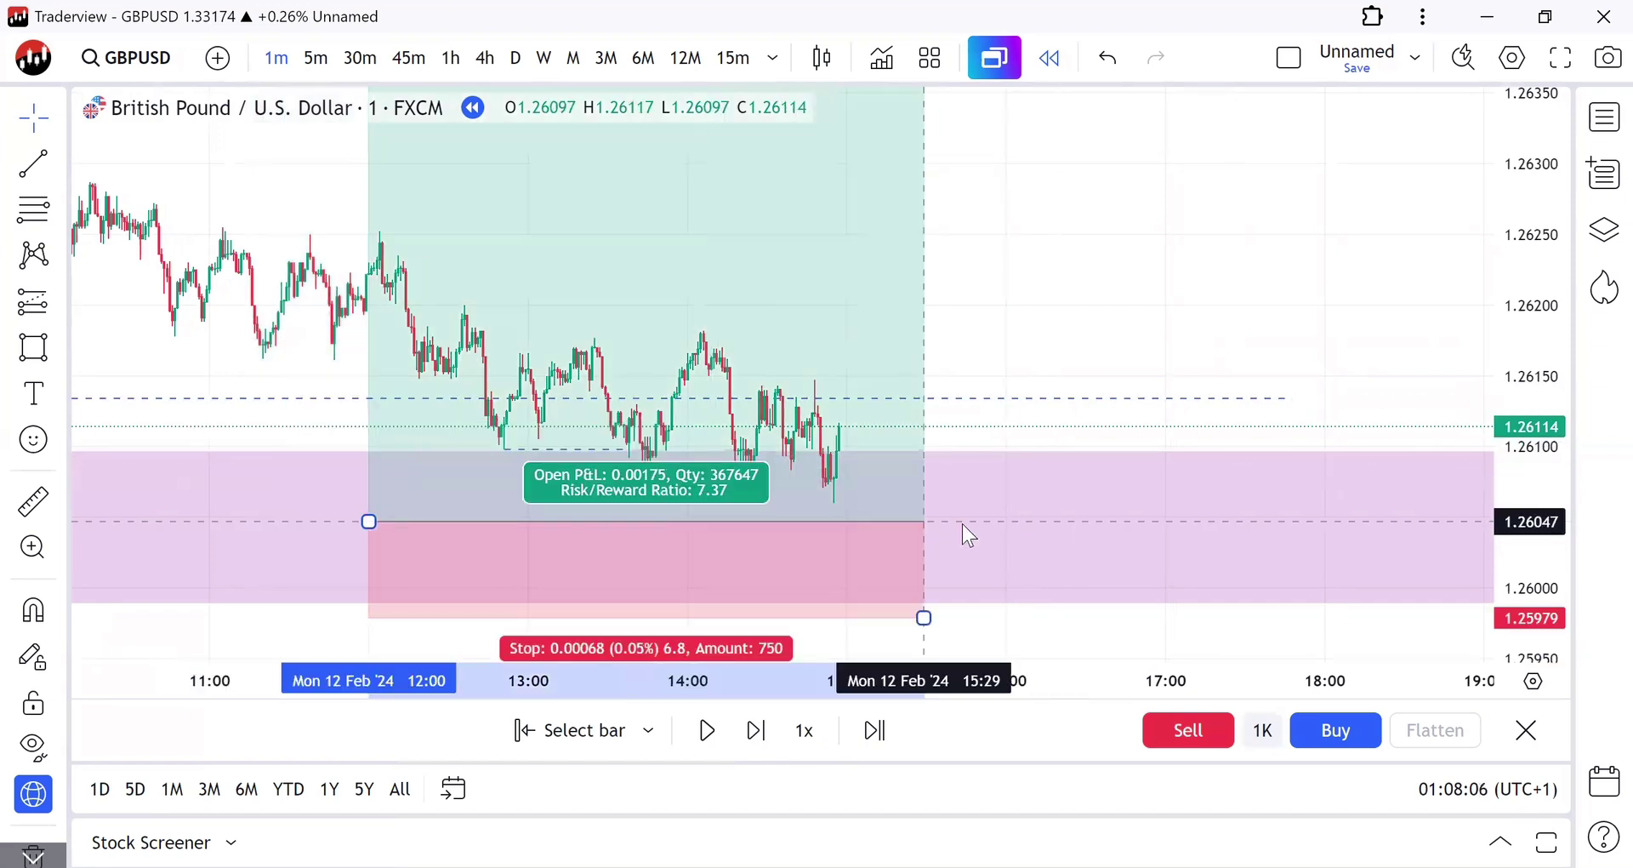
{"action": "key", "text": "ctrl+z"}
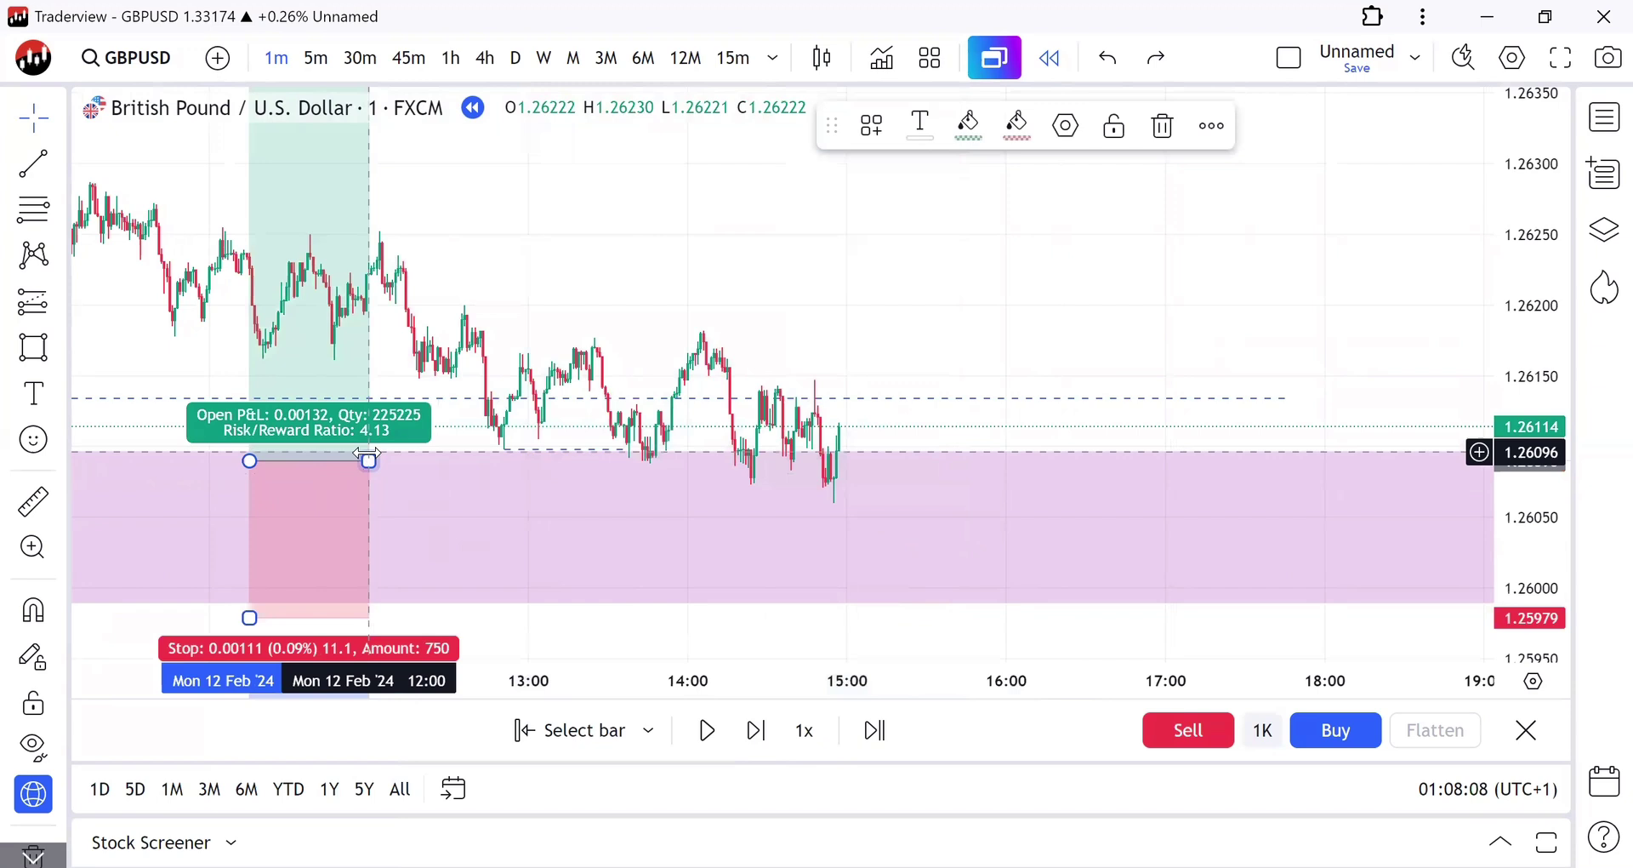
{"action": "left_click_drag", "start_coordinate": [766, 496], "coordinate": [306, 584]}
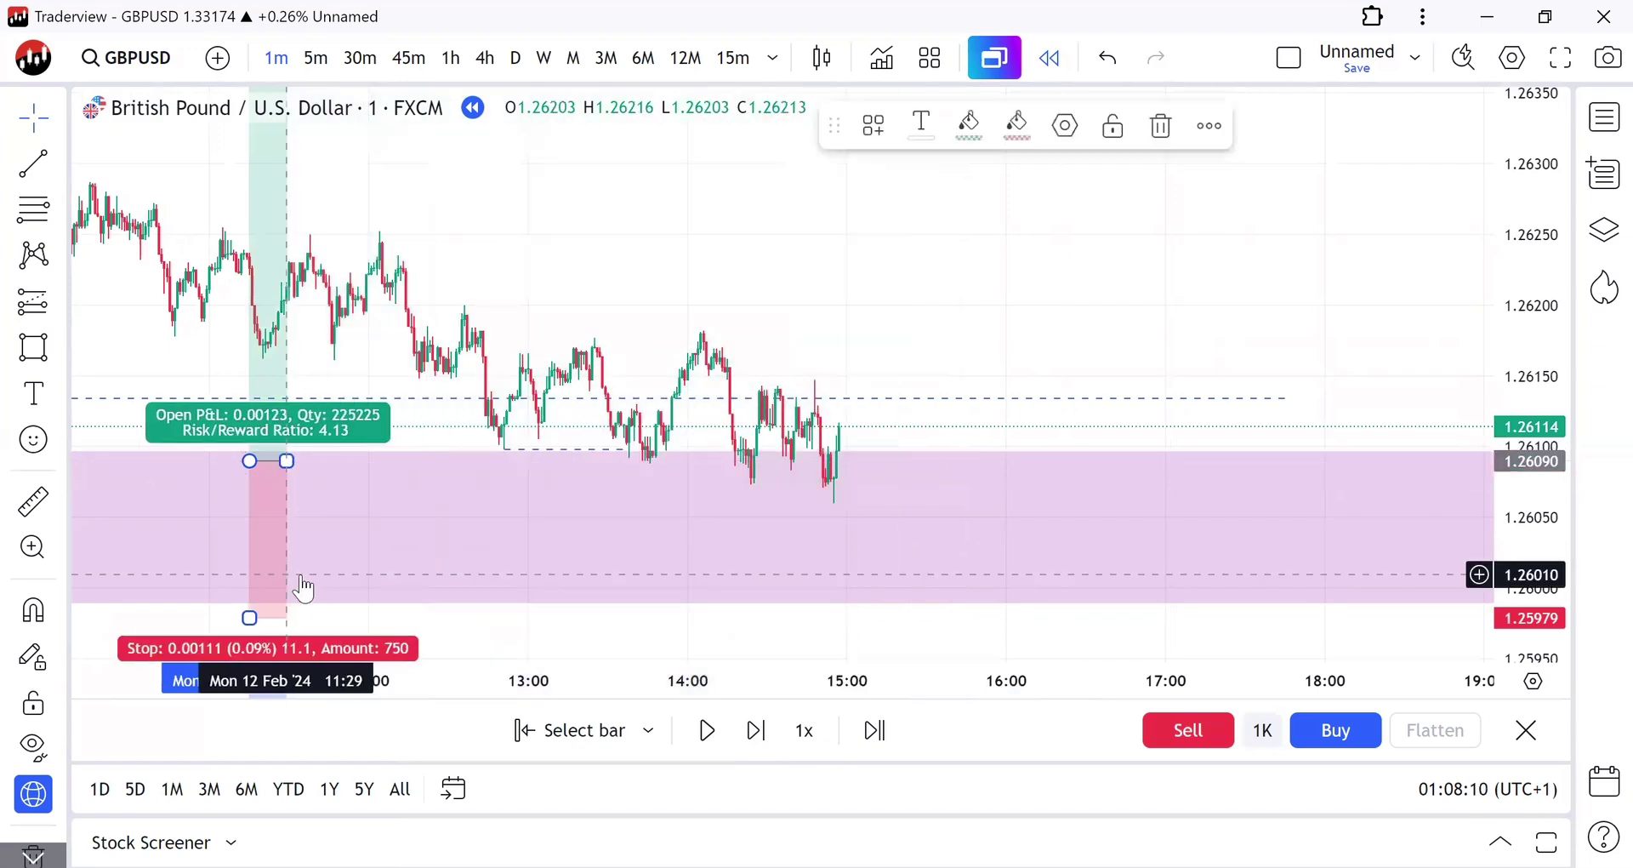
Step: Advance the bar replay candle by candle to about 15:06, above the dashed line and the 14:05 swing high
{"action": "left_click_drag", "start_coordinate": [930, 262], "coordinate": [842, 313]}
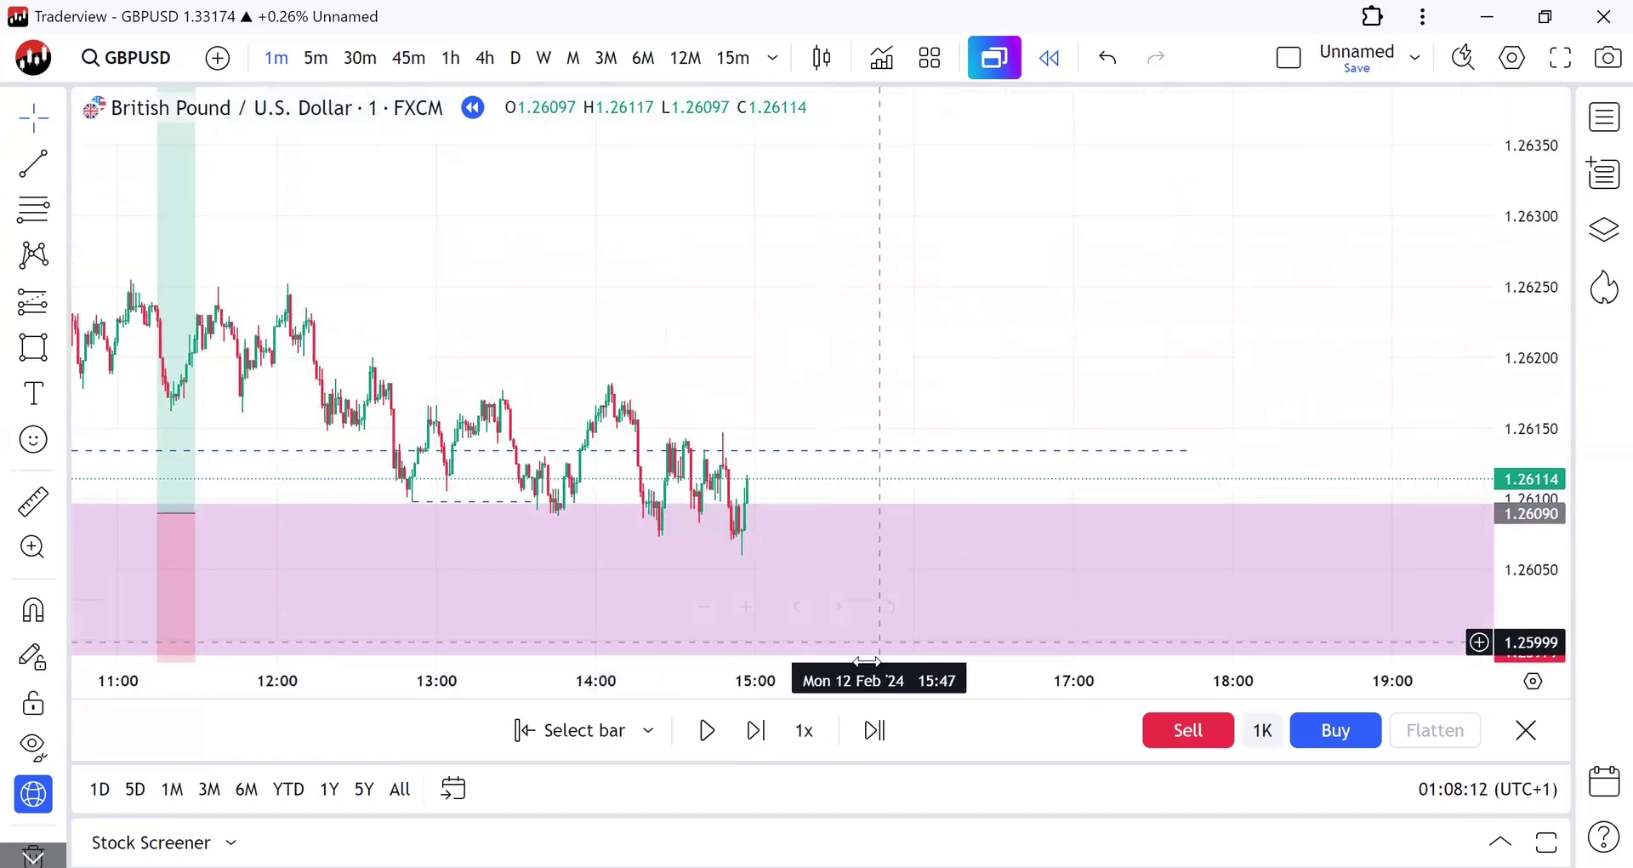
{"action": "left_click", "coordinate": [756, 730]}
{"action": "left_click", "coordinate": [755, 730]}
{"action": "left_click", "coordinate": [755, 729]}
{"action": "left_click", "coordinate": [755, 730]}
{"action": "left_click", "coordinate": [755, 730]}
{"action": "left_click", "coordinate": [753, 736]}
{"action": "left_click", "coordinate": [753, 737]}
{"action": "left_click", "coordinate": [753, 736]}
{"action": "left_click", "coordinate": [753, 736]}
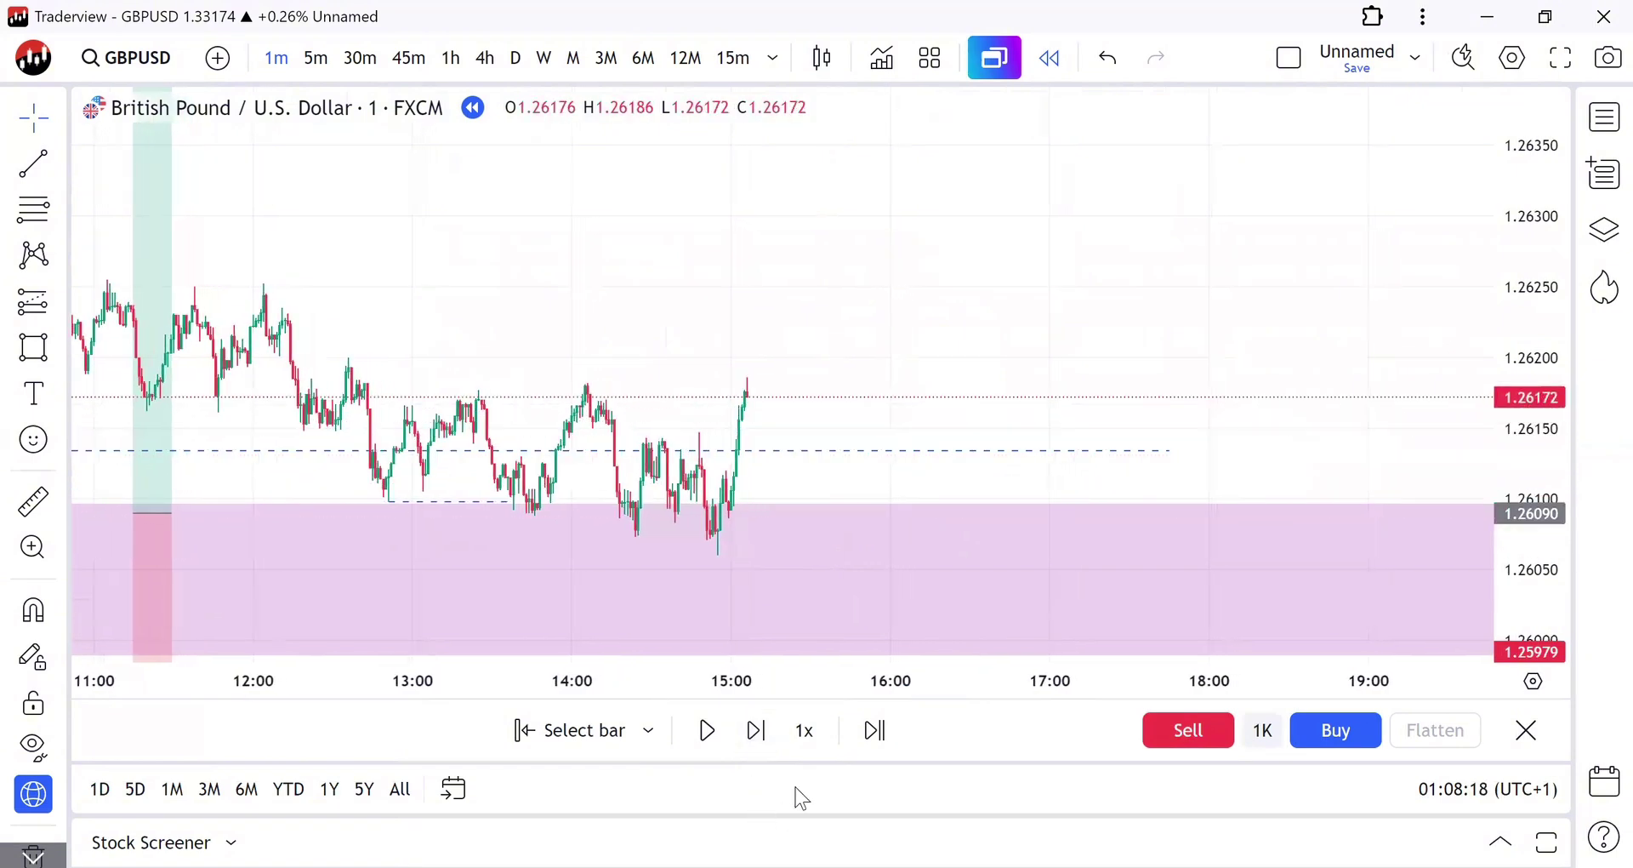
Step: Draw a rectangle at the base of the latest rally, from 14:59 to 15:56 between 1.26120 and 1.26086
{"action": "left_click_drag", "start_coordinate": [795, 467], "coordinate": [783, 444]}
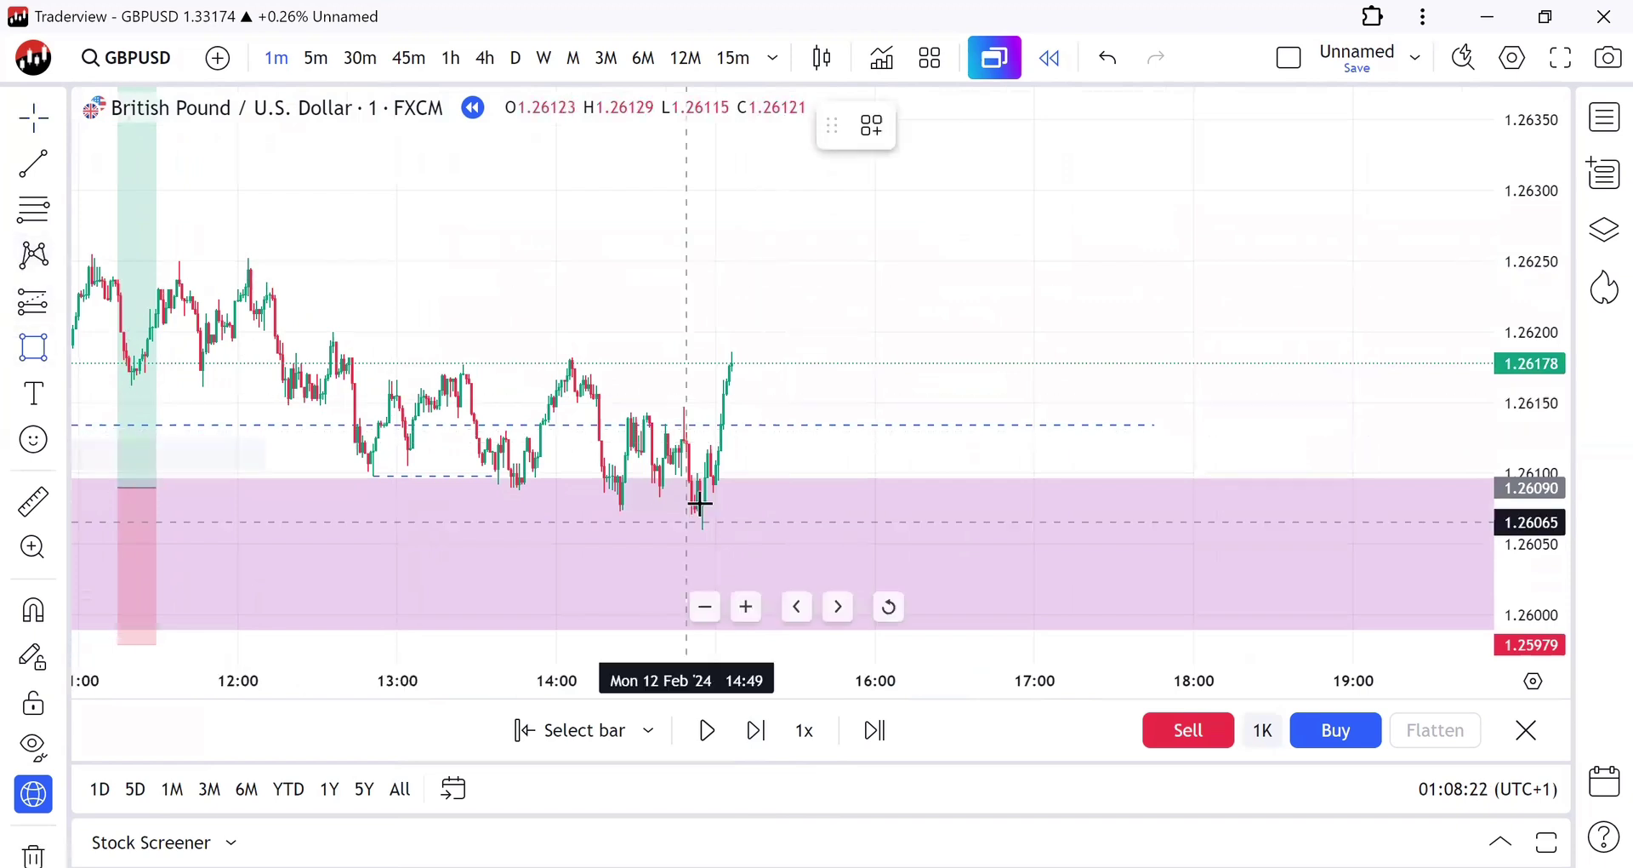
{"action": "key", "text": "ctrl"}
{"action": "mouse_move", "coordinate": [711, 498]}
{"action": "left_mouse_down"}
{"action": "mouse_move", "coordinate": [712, 446]}
{"action": "mouse_move", "coordinate": [864, 460]}
{"action": "left_mouse_up"}
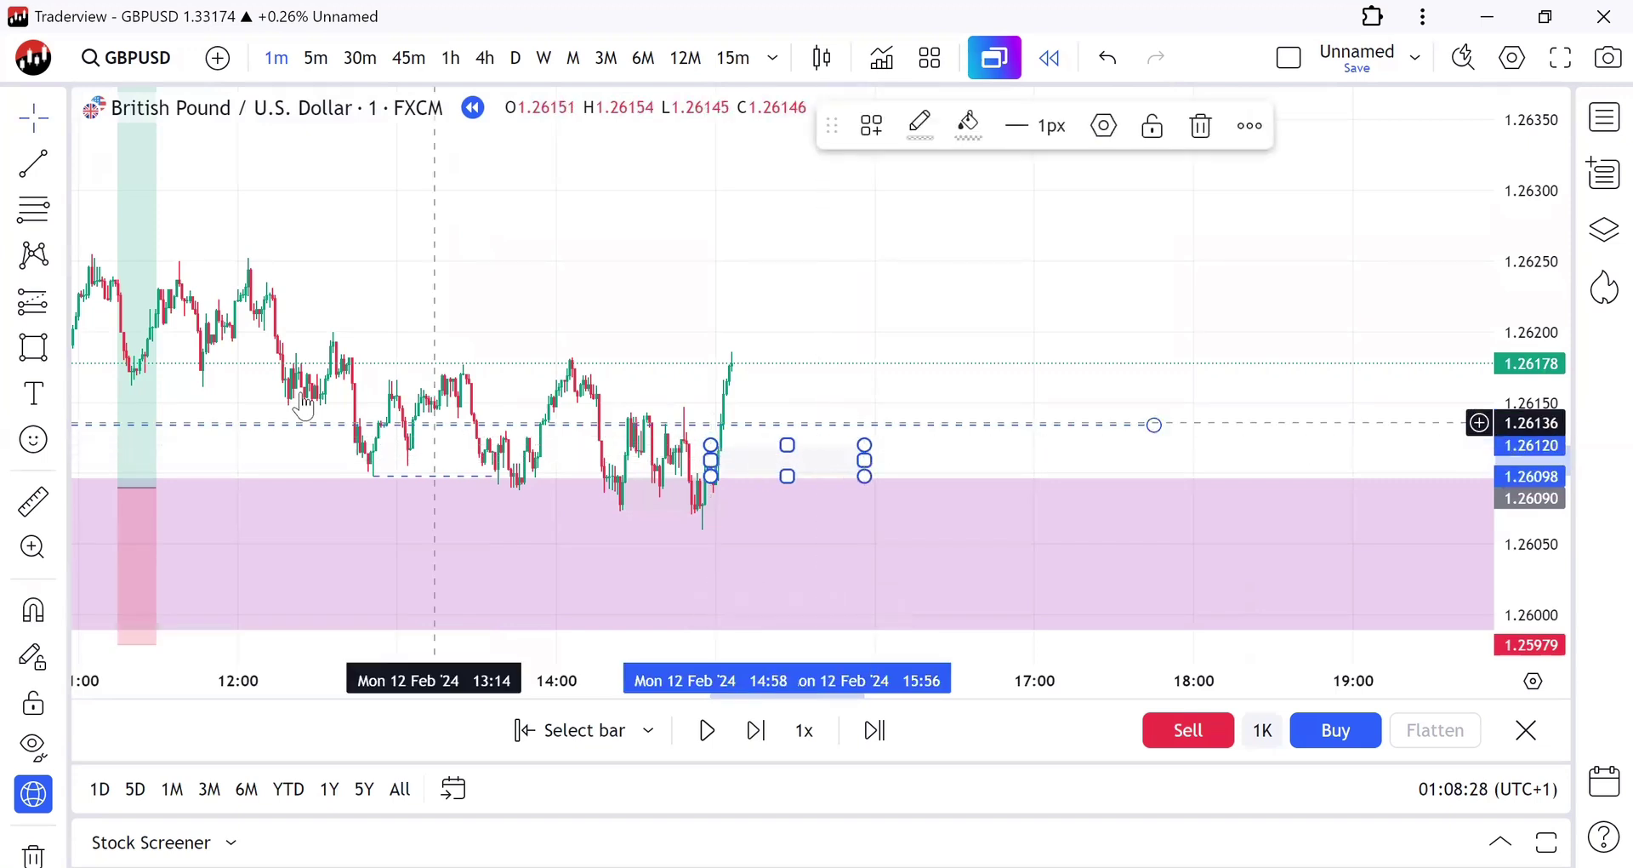
{"action": "left_click_drag", "start_coordinate": [716, 485], "coordinate": [715, 498]}
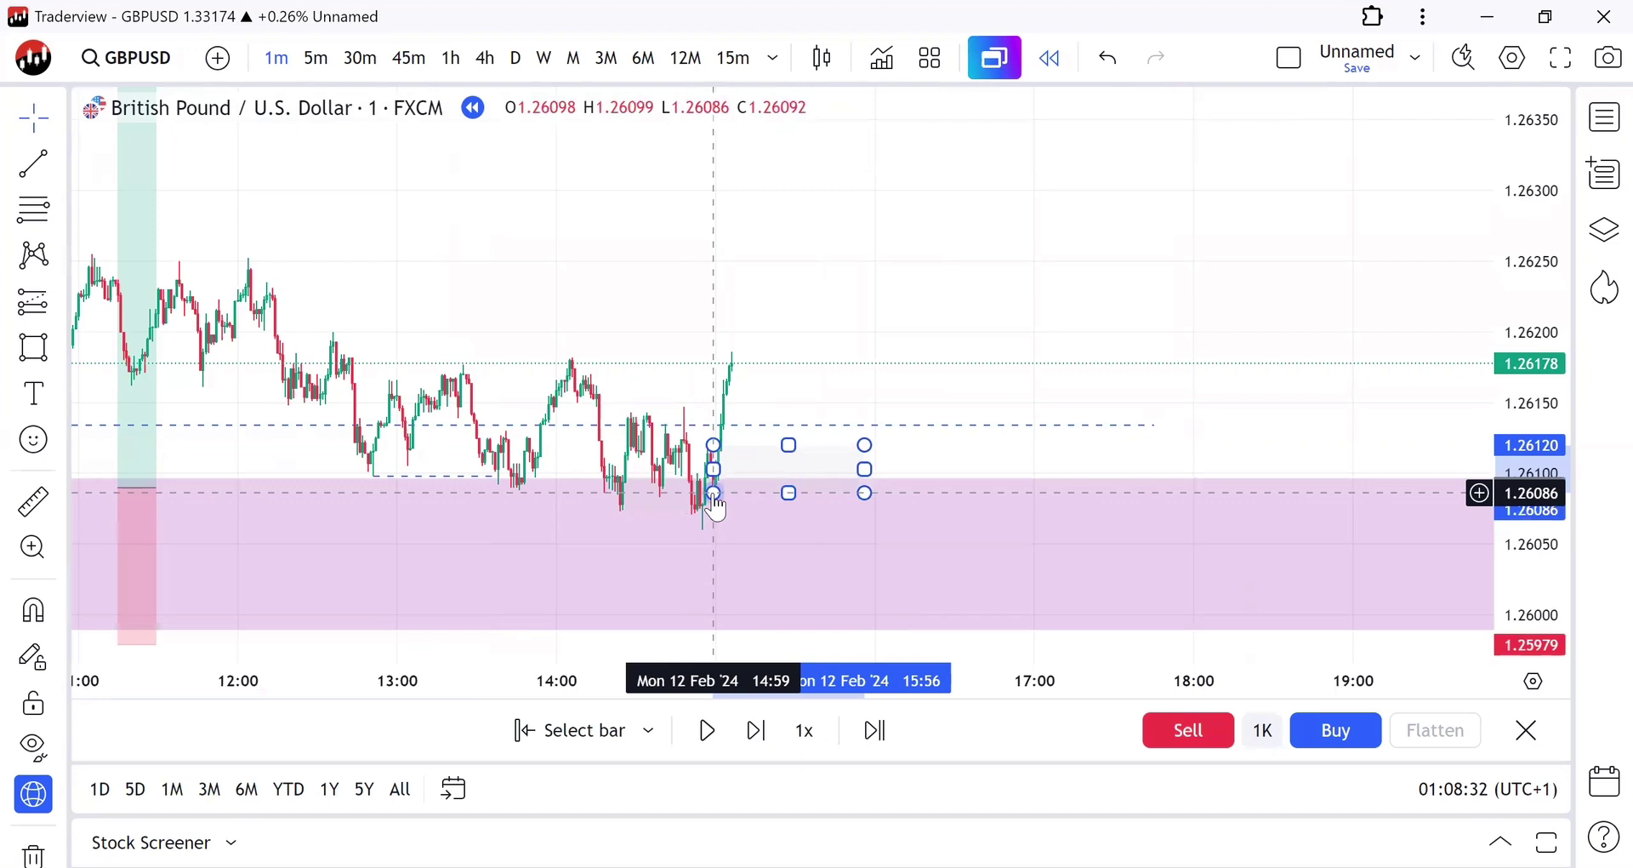
Step: Place a long position at 15:04 at the base of the latest rally, with entry at 1.26119 and stop at 1.26073
{"action": "left_click", "coordinate": [38, 311]}
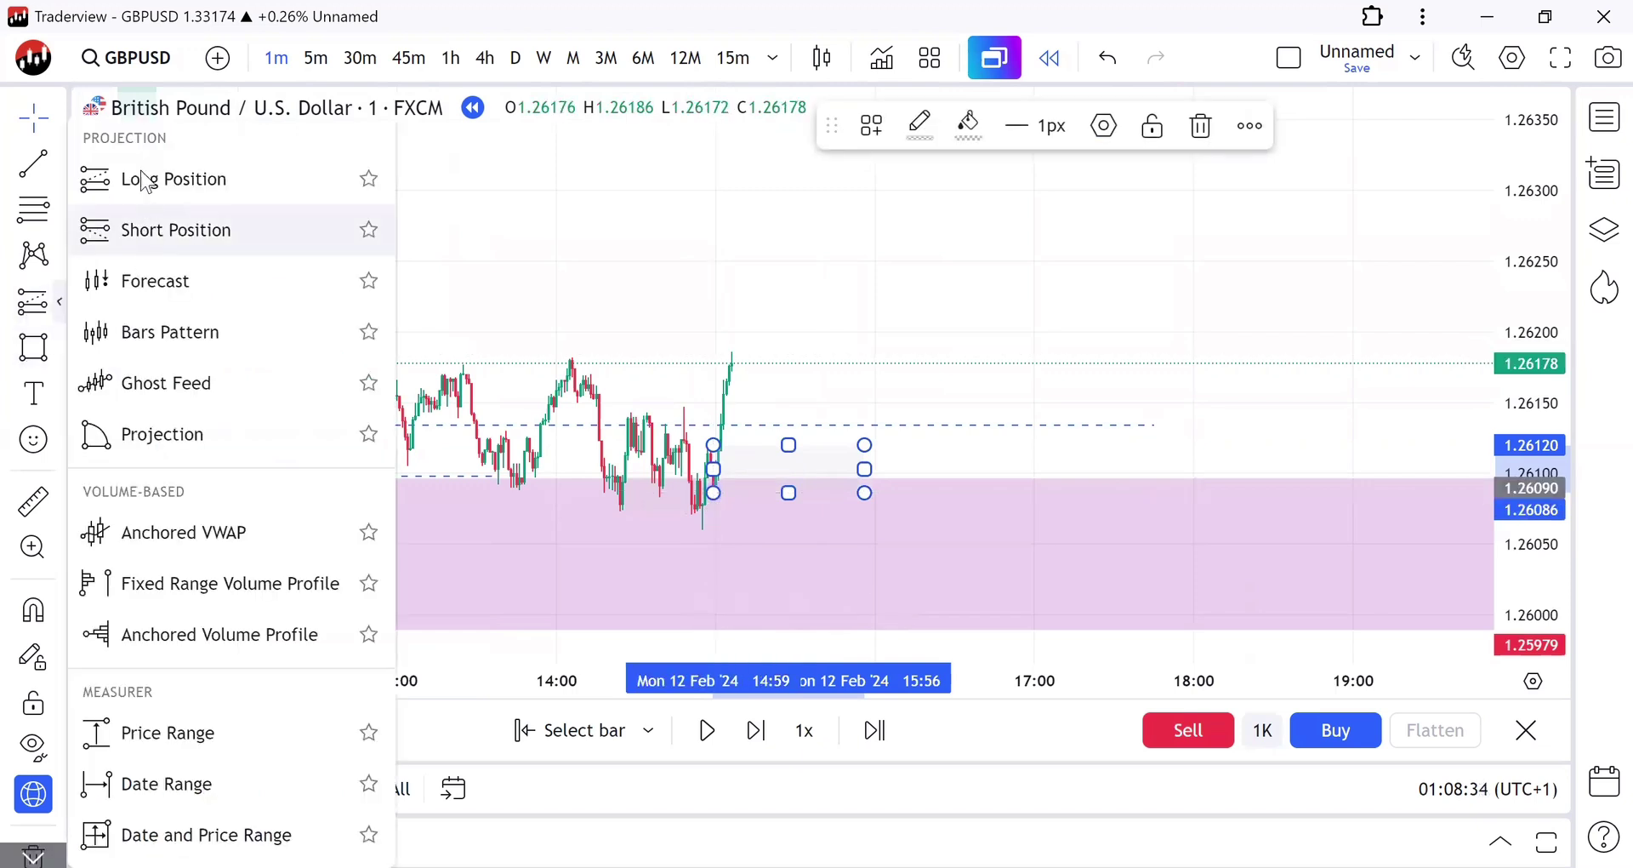
{"action": "left_click", "coordinate": [179, 178]}
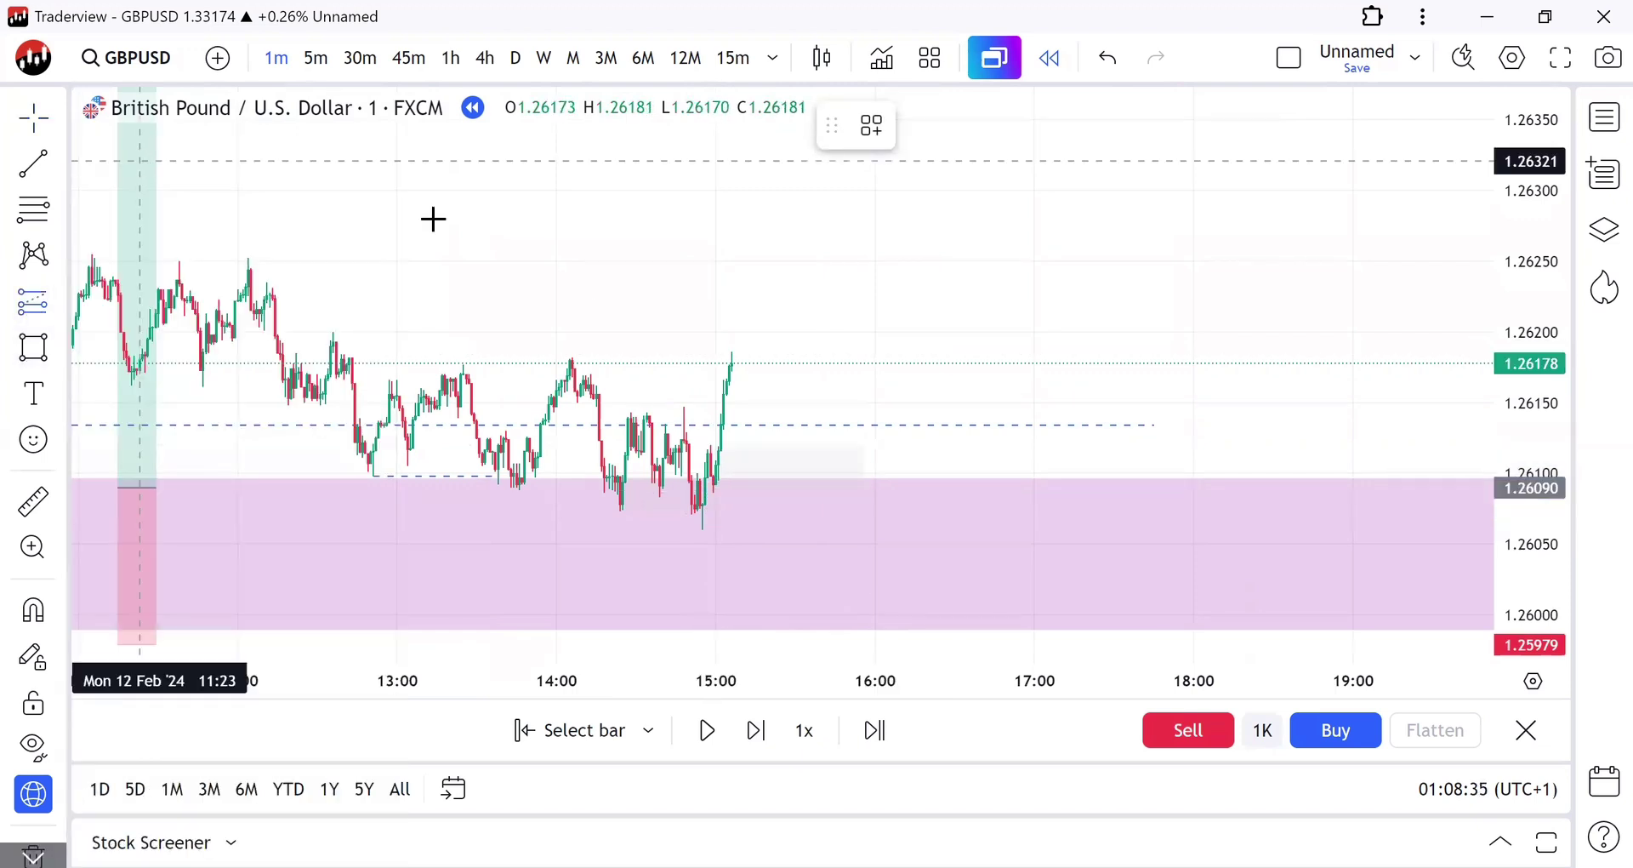
{"action": "left_click", "coordinate": [727, 447]}
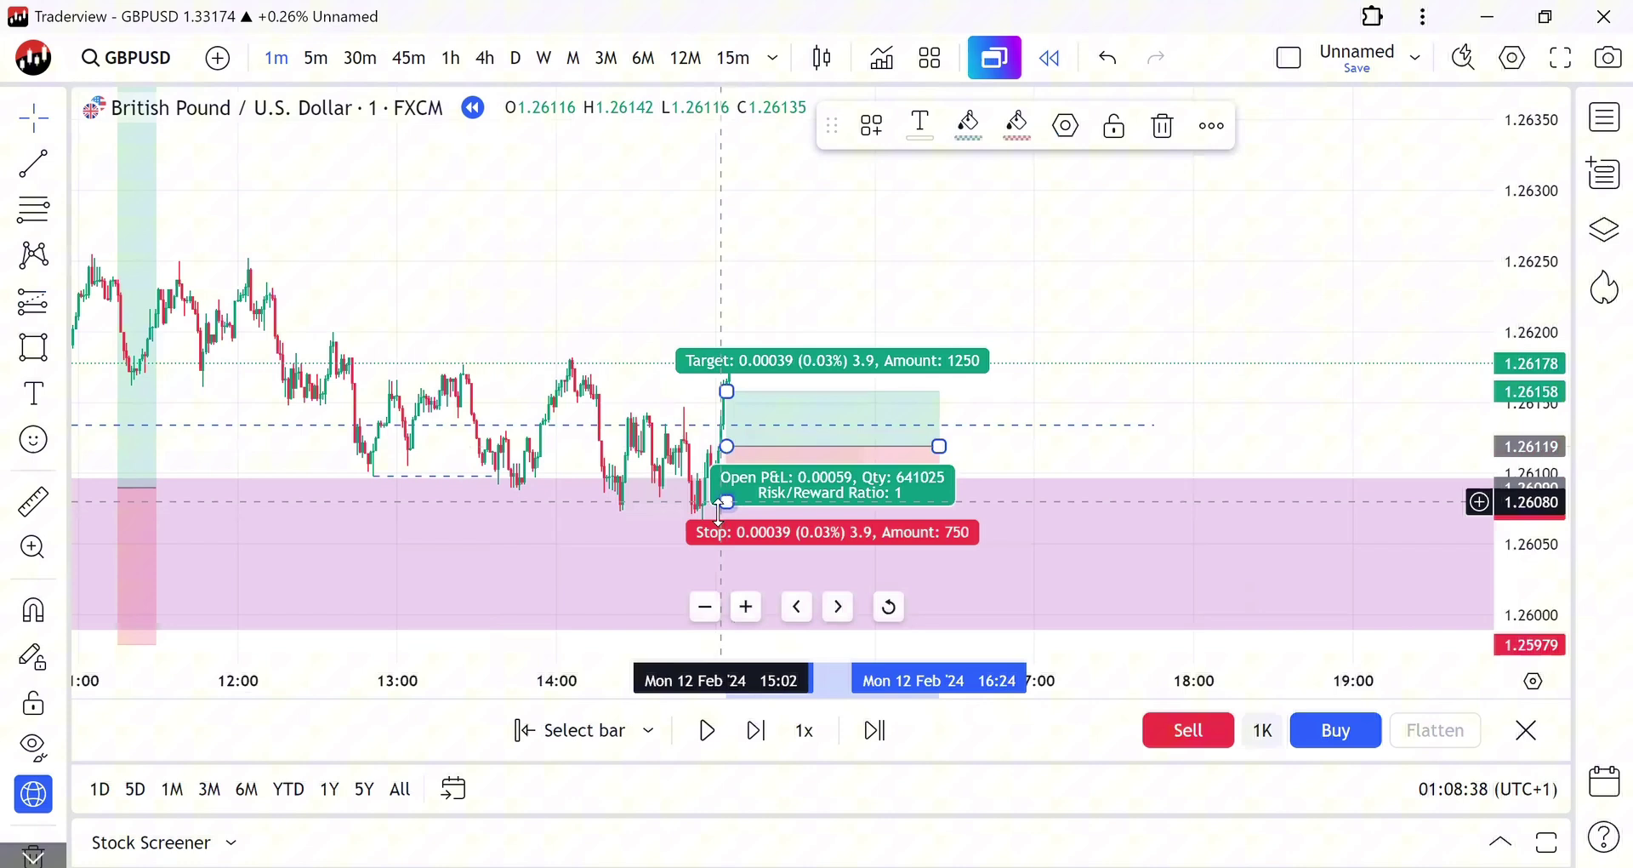
{"action": "left_click_drag", "start_coordinate": [719, 511], "coordinate": [720, 519]}
{"action": "left_click", "coordinate": [1030, 384]}
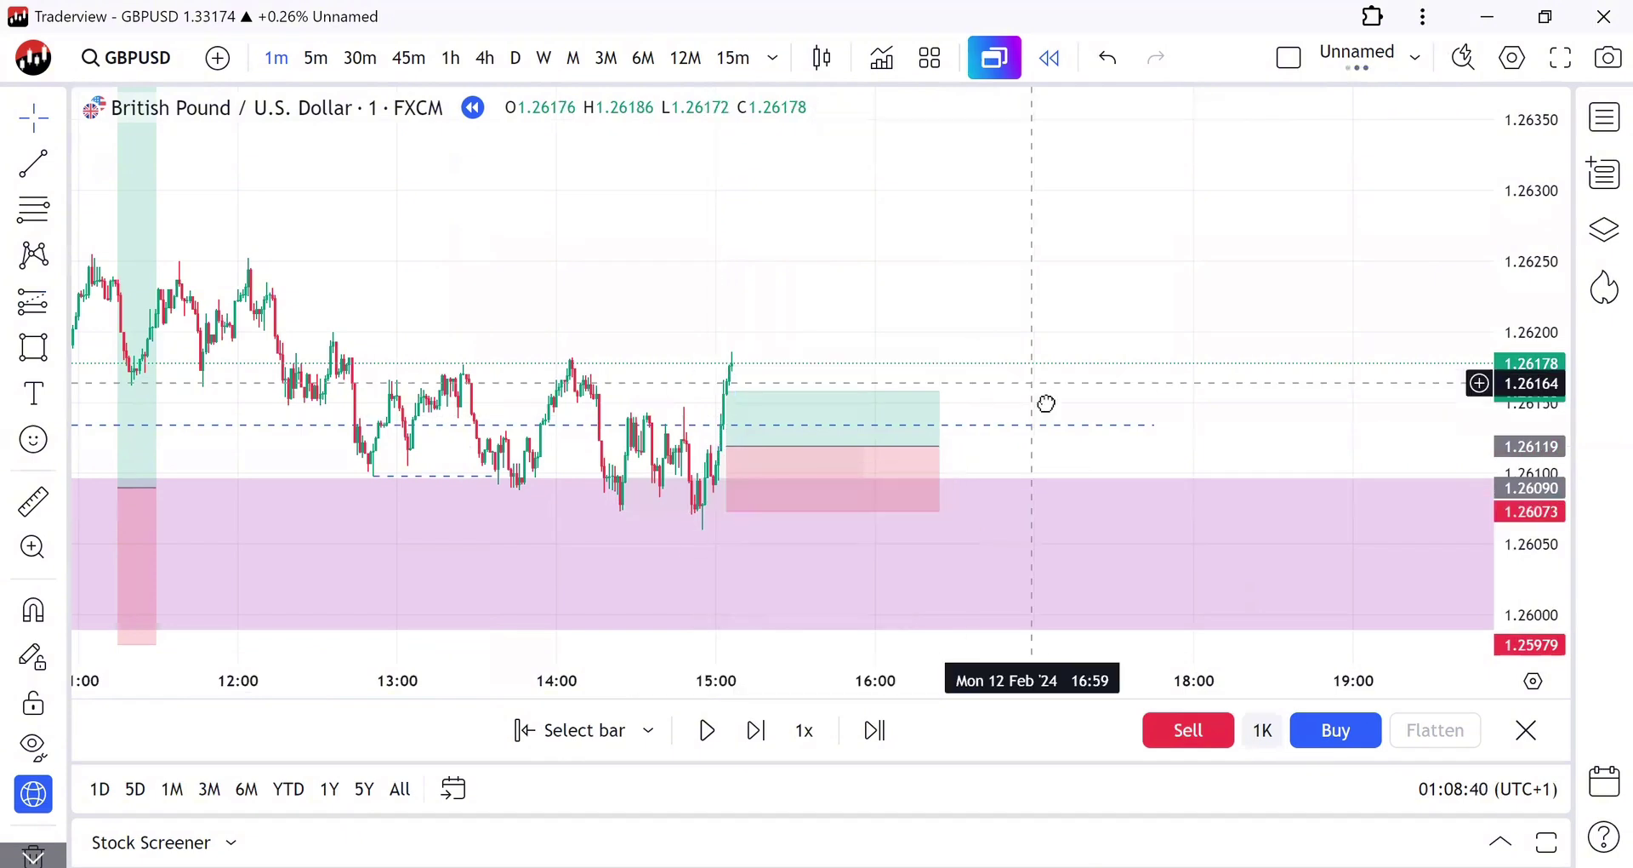
Step: Raise the new long position's target to 1.26579 for a risk/reward ratio of 10
{"action": "left_click_drag", "start_coordinate": [1047, 403], "coordinate": [1134, 609]}
{"action": "left_click_drag", "start_coordinate": [815, 564], "coordinate": [815, 218]}
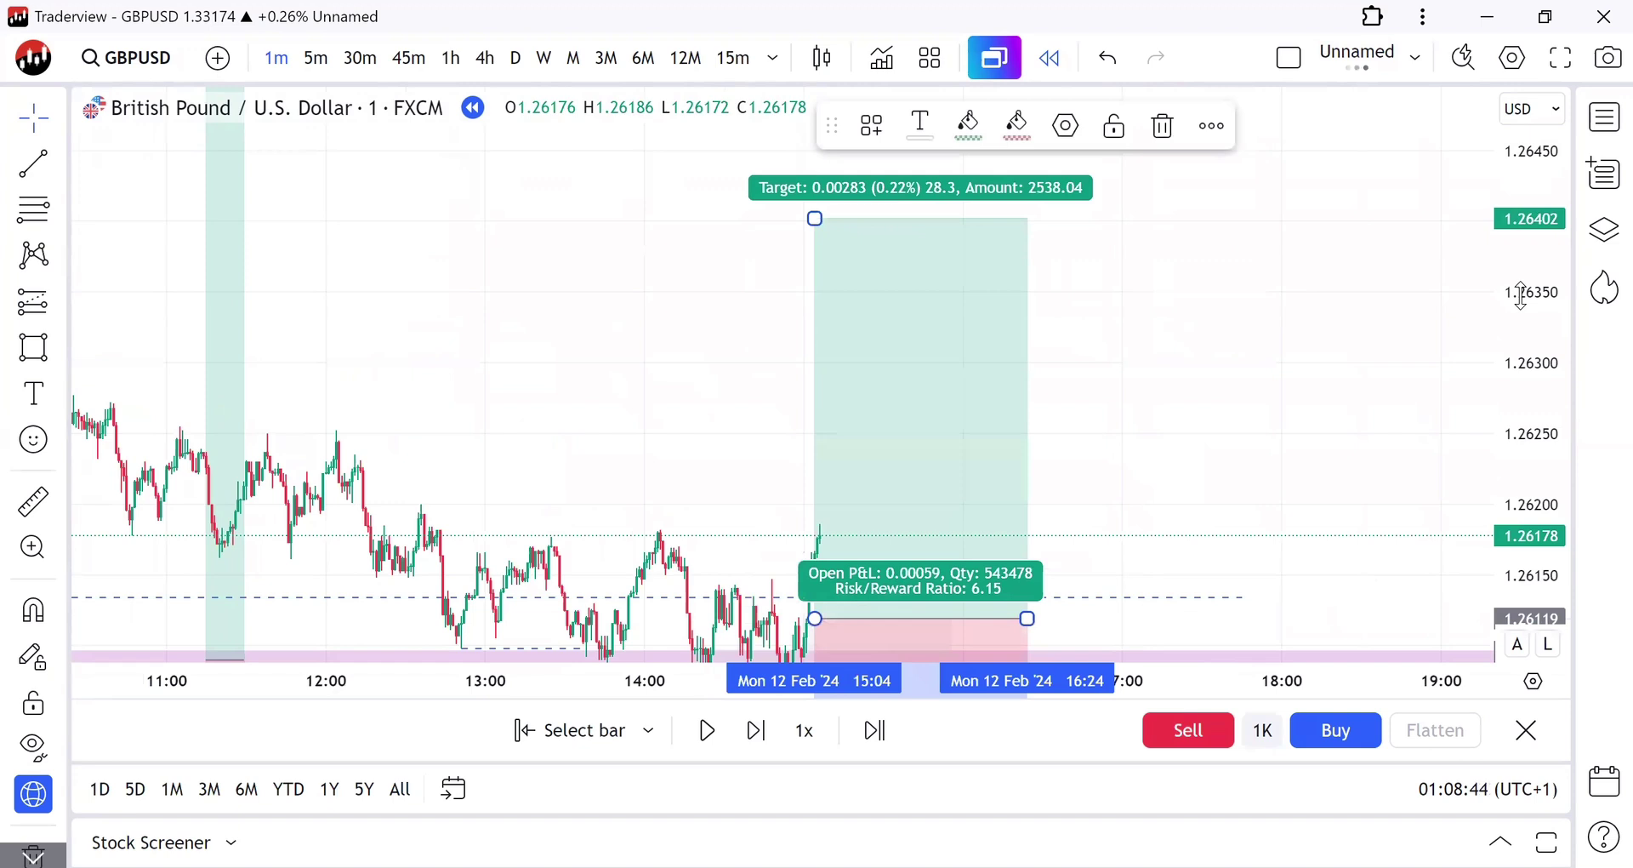
{"action": "left_click_drag", "start_coordinate": [1541, 502], "coordinate": [1541, 596]}
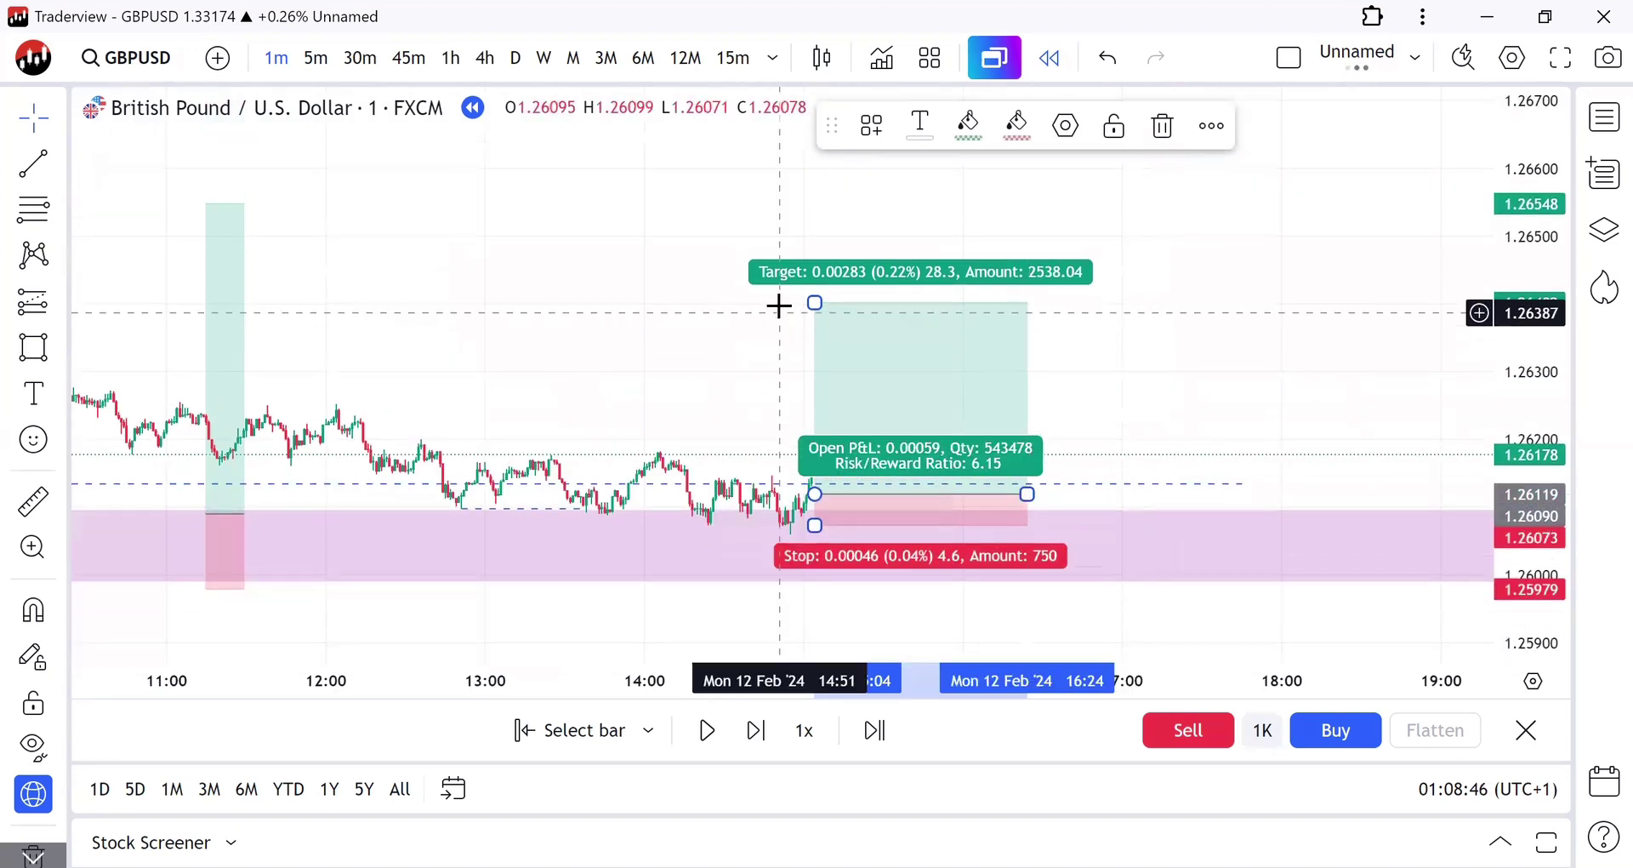
{"action": "left_click_drag", "start_coordinate": [786, 216], "coordinate": [806, 182]}
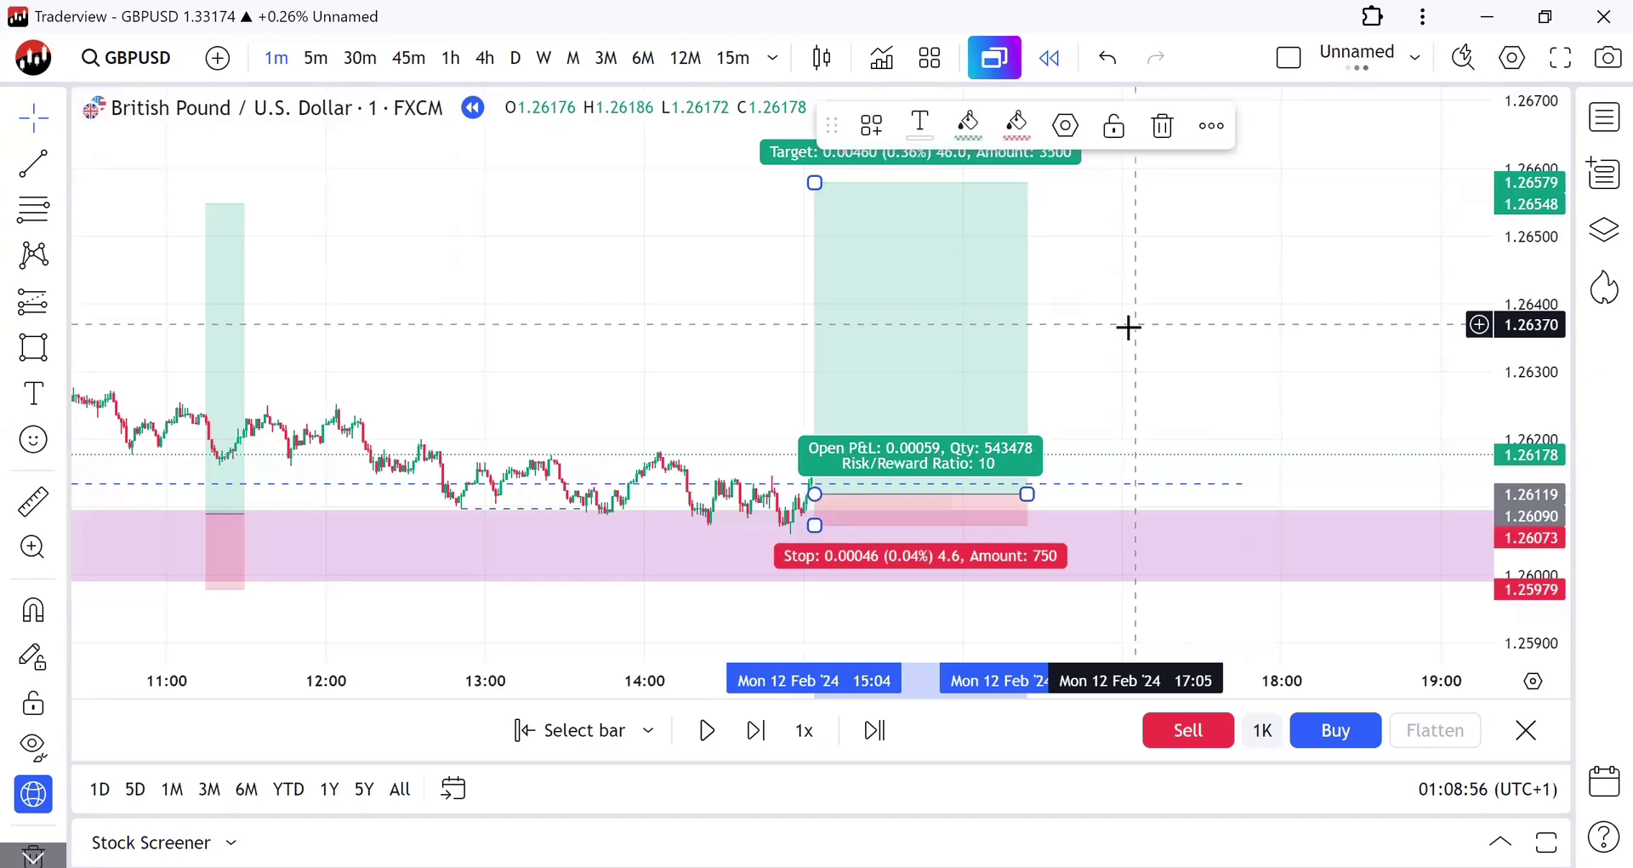
{"action": "left_click_drag", "start_coordinate": [1128, 327], "coordinate": [1101, 332]}
{"action": "left_click", "coordinate": [883, 324]}
{"action": "left_click", "coordinate": [586, 227]}
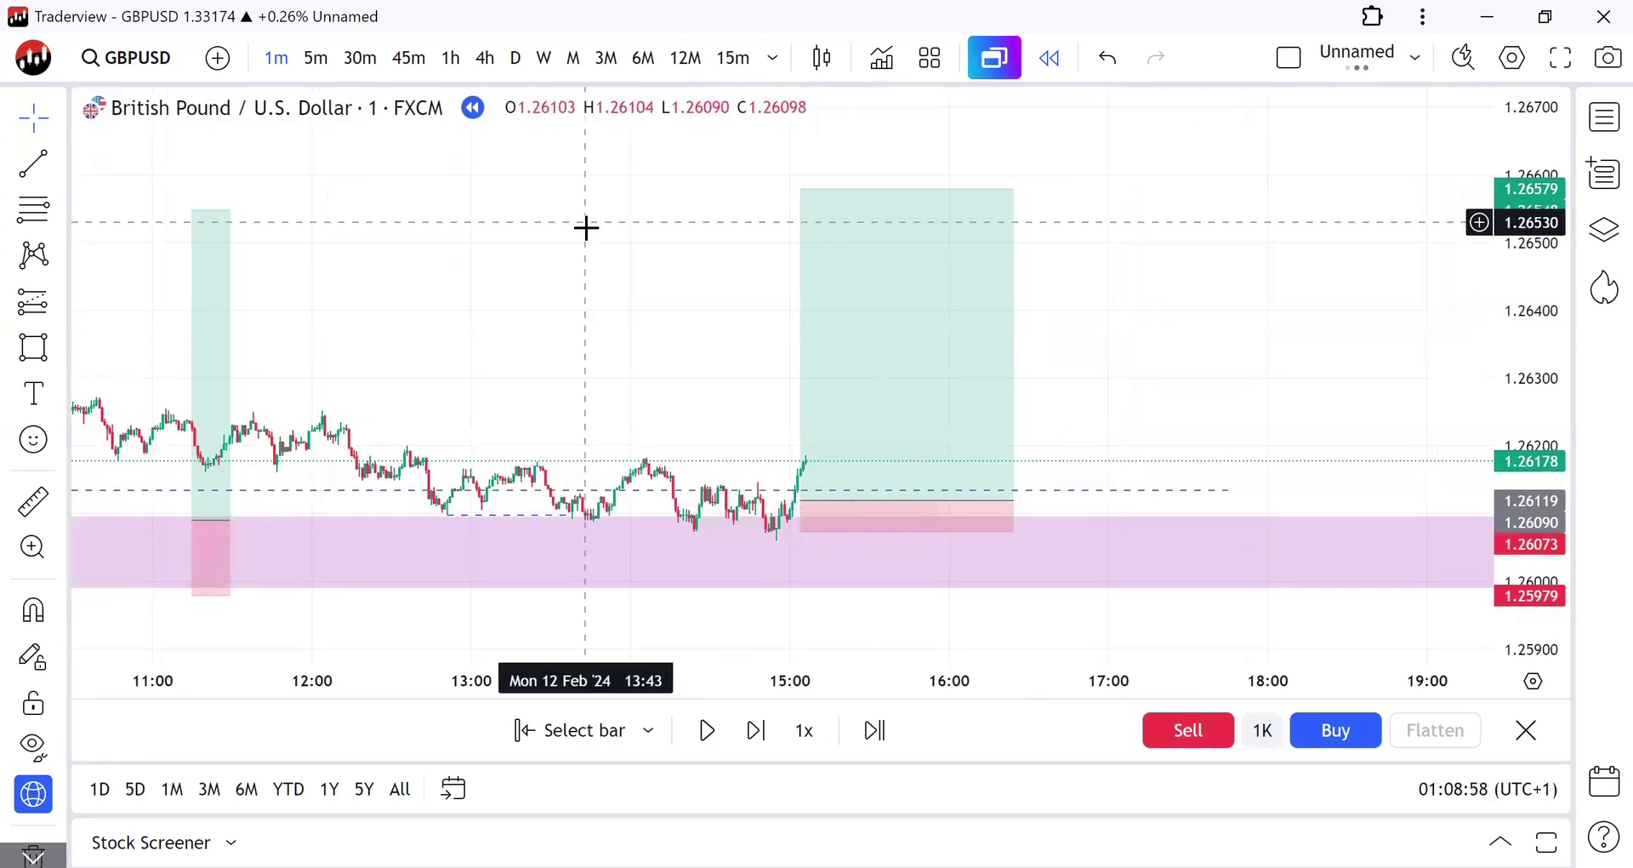
Step: Advance the bar replay candle by candle to about 16:20, through the pullback to the long entry
{"action": "left_click", "coordinate": [755, 730]}
{"action": "left_click", "coordinate": [755, 730]}
{"action": "left_click", "coordinate": [756, 730]}
{"action": "left_click", "coordinate": [756, 730]}
{"action": "left_click", "coordinate": [756, 730]}
{"action": "left_click", "coordinate": [755, 730]}
{"action": "left_click", "coordinate": [764, 730]}
{"action": "left_click", "coordinate": [764, 730]}
{"action": "left_click", "coordinate": [764, 730]}
{"action": "left_click", "coordinate": [764, 730]}
{"action": "left_click", "coordinate": [755, 730]}
{"action": "left_click", "coordinate": [755, 730]}
{"action": "left_click", "coordinate": [755, 729]}
{"action": "left_click", "coordinate": [756, 730]}
{"action": "left_click", "coordinate": [755, 730]}
{"action": "left_click", "coordinate": [755, 730]}
{"action": "left_click", "coordinate": [755, 729]}
{"action": "left_click", "coordinate": [764, 730]}
{"action": "left_click", "coordinate": [764, 730]}
{"action": "left_click", "coordinate": [764, 730]}
{"action": "left_click", "coordinate": [764, 730]}
{"action": "left_click", "coordinate": [764, 730]}
{"action": "left_click", "coordinate": [764, 730]}
{"action": "left_click", "coordinate": [764, 730]}
{"action": "left_click", "coordinate": [764, 730]}
{"action": "left_click", "coordinate": [764, 730]}
{"action": "left_click", "coordinate": [764, 730]}
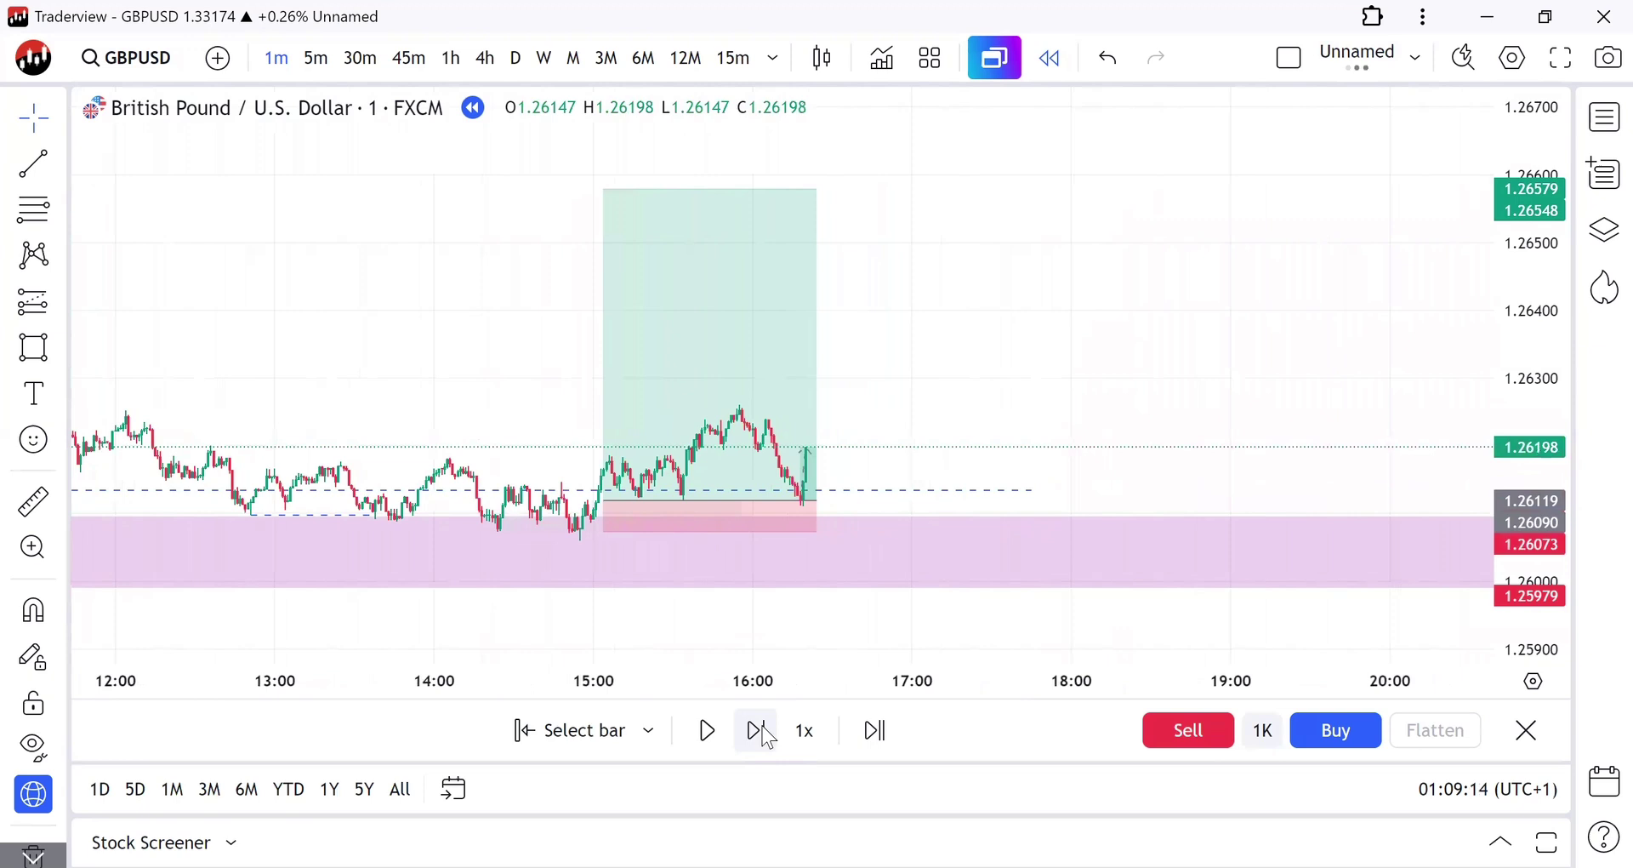
Step: Extend the 15:04 long position so that it ends at about 18:30, keeping its entry, stop and target
{"action": "left_click", "coordinate": [816, 504]}
{"action": "left_click_drag", "start_coordinate": [1015, 465], "coordinate": [1146, 463]}
{"action": "left_click", "coordinate": [625, 634]}
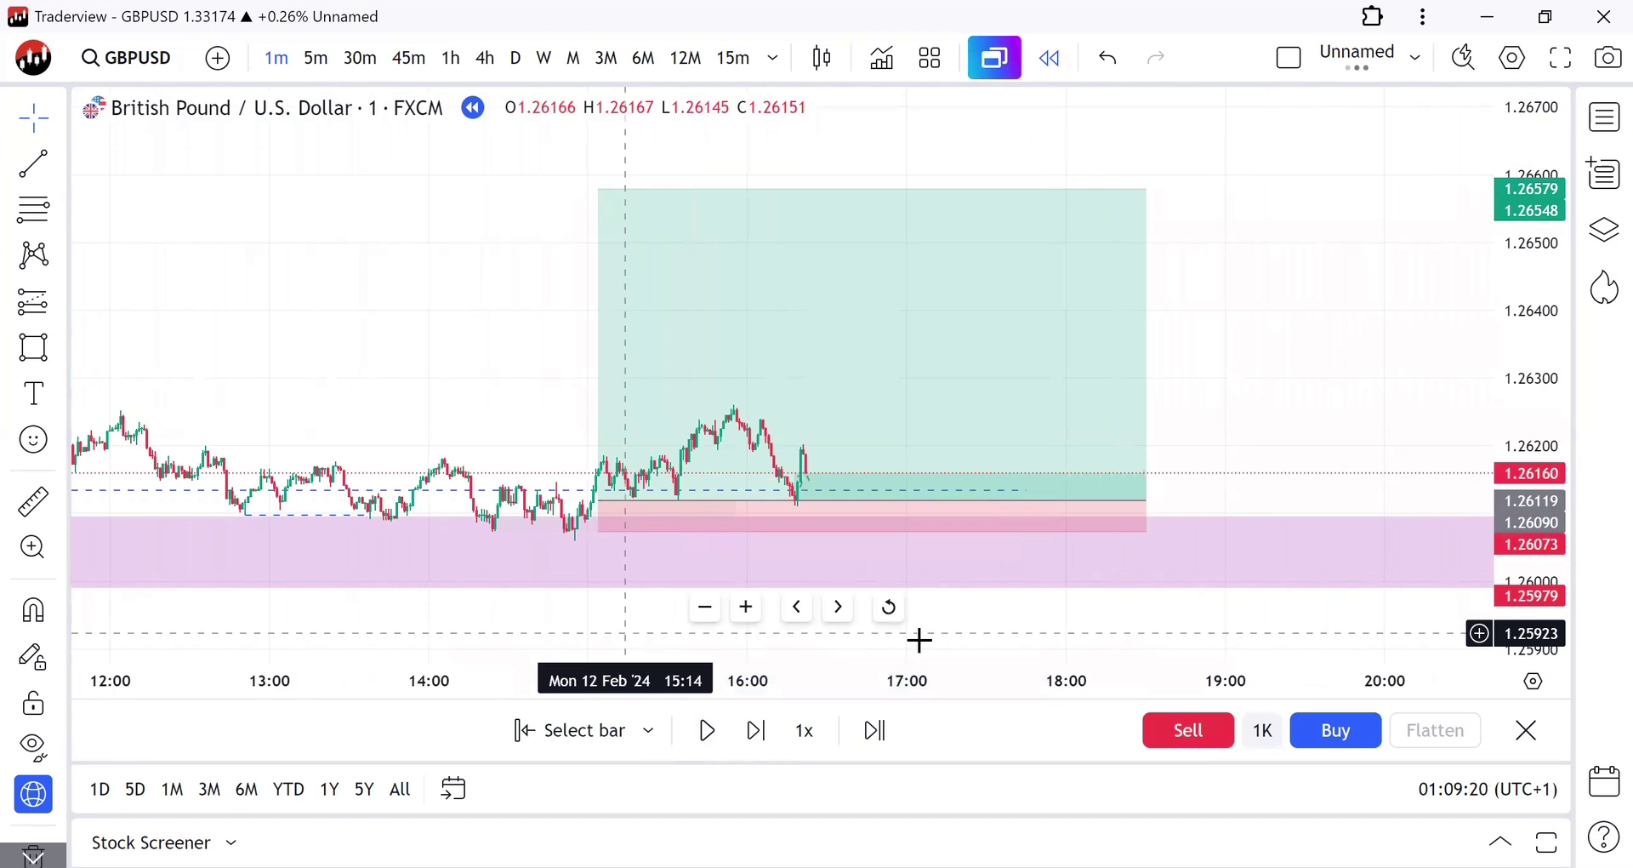
Step: Advance the 1-minute bar replay candle by candle to about 17:50 to follow the open long trade
{"action": "left_click", "coordinate": [755, 730]}
{"action": "left_click", "coordinate": [755, 730]}
{"action": "left_click", "coordinate": [756, 730]}
{"action": "left_click", "coordinate": [756, 729]}
{"action": "left_click", "coordinate": [756, 730]}
{"action": "left_click", "coordinate": [756, 730]}
{"action": "left_click", "coordinate": [756, 730]}
{"action": "left_click", "coordinate": [755, 730]}
{"action": "left_click", "coordinate": [756, 730]}
{"action": "left_click", "coordinate": [756, 730]}
{"action": "left_click", "coordinate": [756, 730]}
{"action": "left_click", "coordinate": [756, 730]}
{"action": "left_click", "coordinate": [755, 730]}
{"action": "left_click", "coordinate": [755, 730]}
{"action": "left_click", "coordinate": [755, 730]}
{"action": "left_click", "coordinate": [755, 730]}
{"action": "left_click", "coordinate": [756, 730]}
{"action": "left_click", "coordinate": [756, 729]}
{"action": "left_click", "coordinate": [757, 730]}
{"action": "left_click", "coordinate": [756, 730]}
{"action": "left_click", "coordinate": [757, 730]}
{"action": "left_click", "coordinate": [756, 730]}
{"action": "left_click", "coordinate": [756, 730]}
{"action": "left_click", "coordinate": [756, 730]}
{"action": "left_click", "coordinate": [757, 730]}
{"action": "left_click", "coordinate": [756, 730]}
{"action": "left_click", "coordinate": [756, 729]}
{"action": "left_click", "coordinate": [756, 729]}
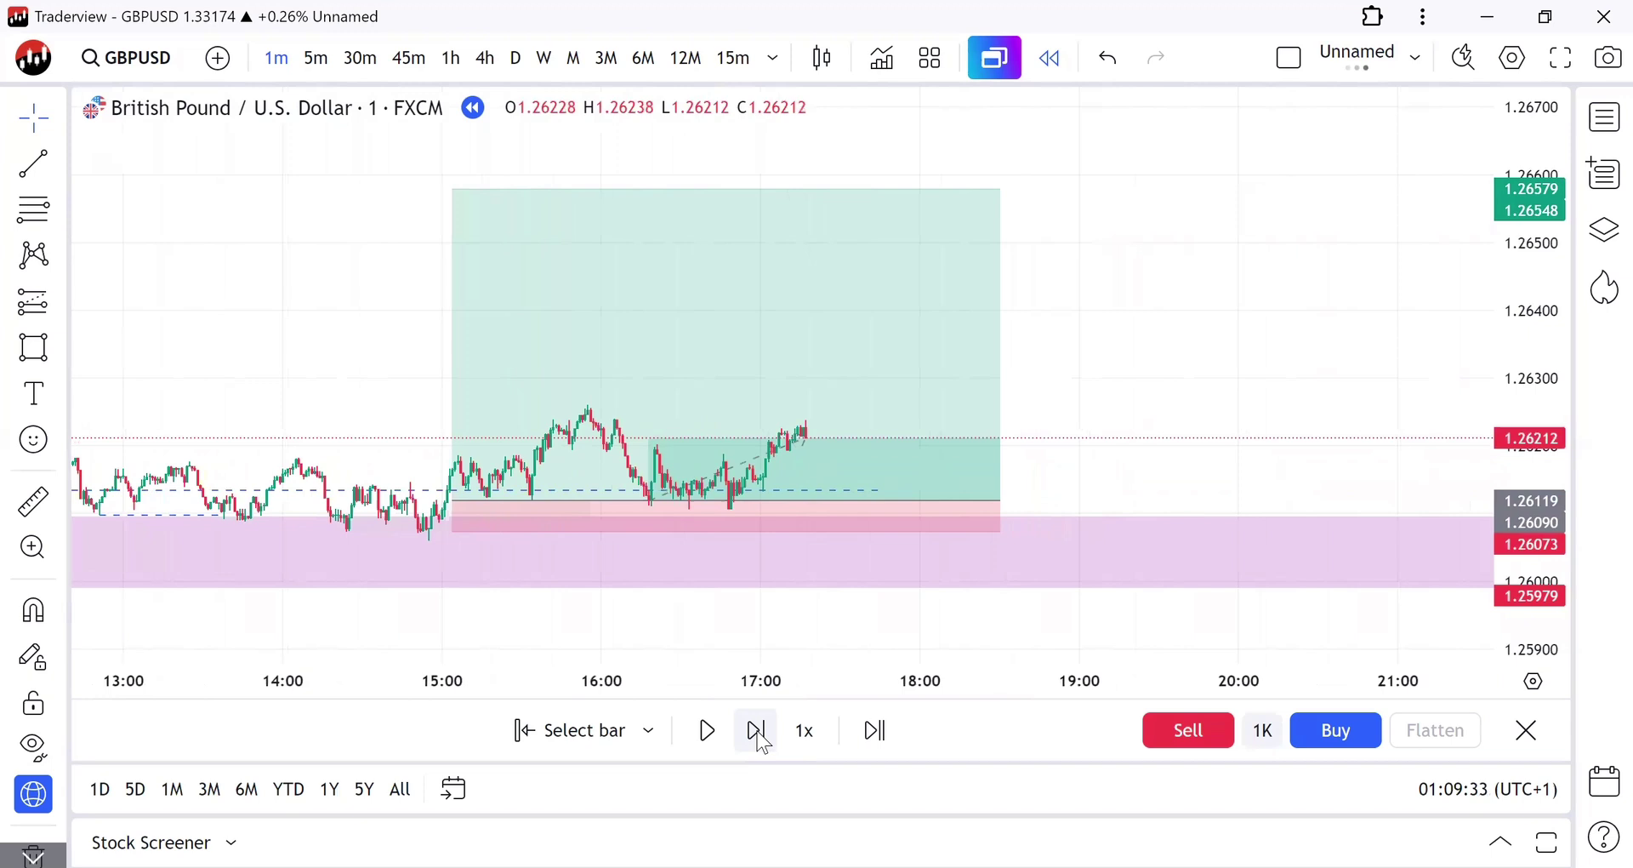
{"action": "left_click", "coordinate": [757, 730]}
{"action": "left_click", "coordinate": [756, 730]}
{"action": "left_click", "coordinate": [756, 730]}
{"action": "left_click", "coordinate": [756, 730]}
{"action": "left_click", "coordinate": [756, 730]}
{"action": "left_click", "coordinate": [756, 730]}
{"action": "left_click", "coordinate": [756, 730]}
{"action": "left_click", "coordinate": [756, 730]}
{"action": "left_click", "coordinate": [756, 730]}
{"action": "left_click", "coordinate": [757, 730]}
Step: Switch the chart to the 15-minute interval and advance the replay candle by candle to about 22:30 on 12 February
{"action": "type", "text": "1"}
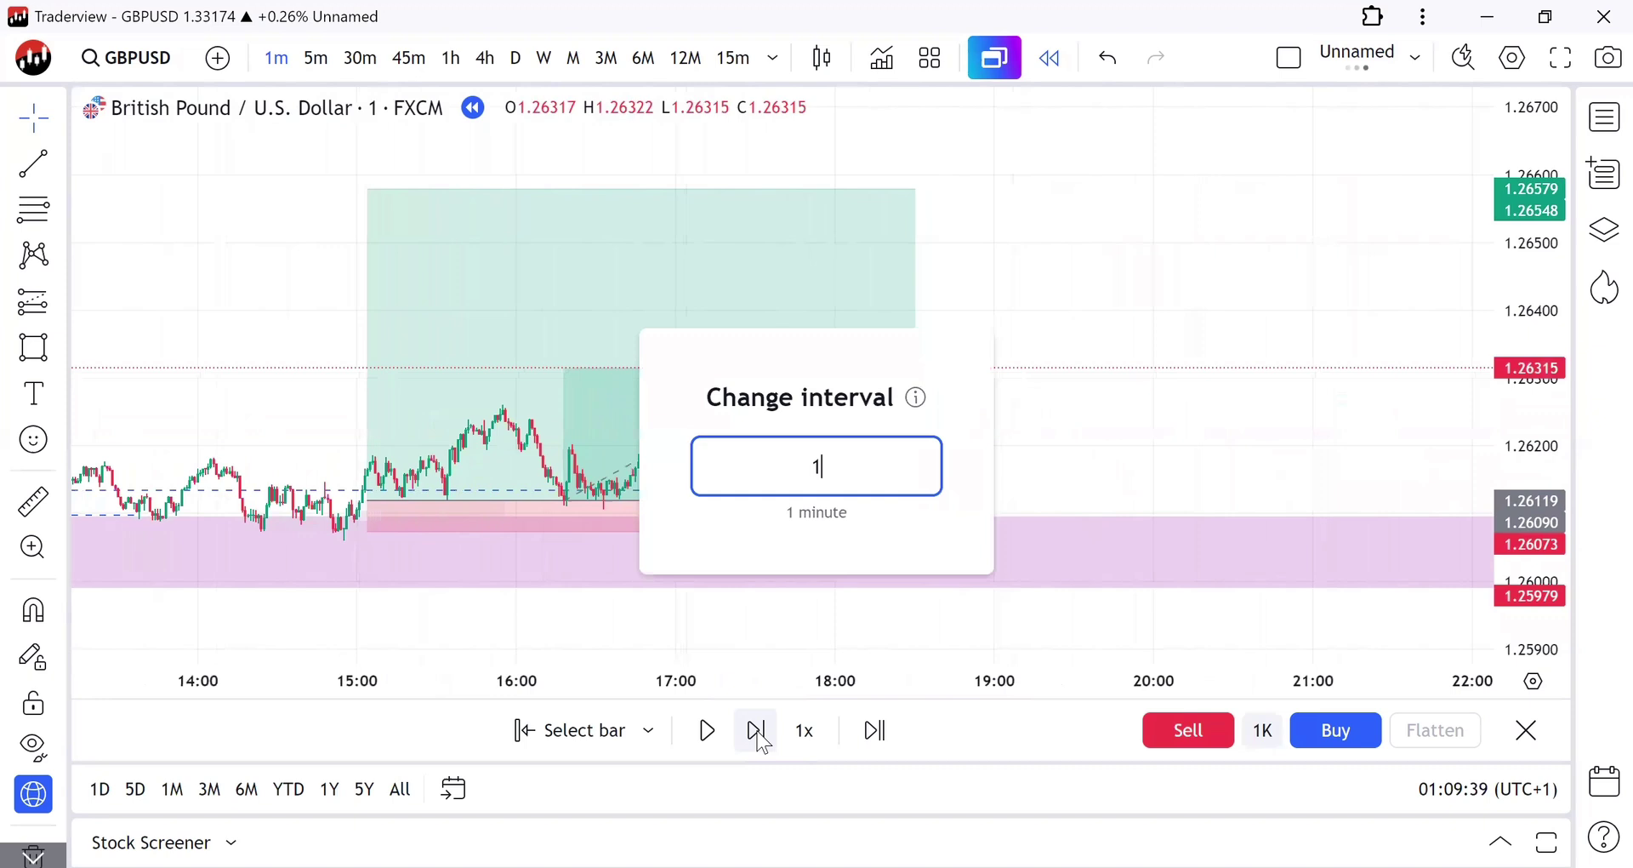
{"action": "type", "text": "5"}
{"action": "key", "text": "Return"}
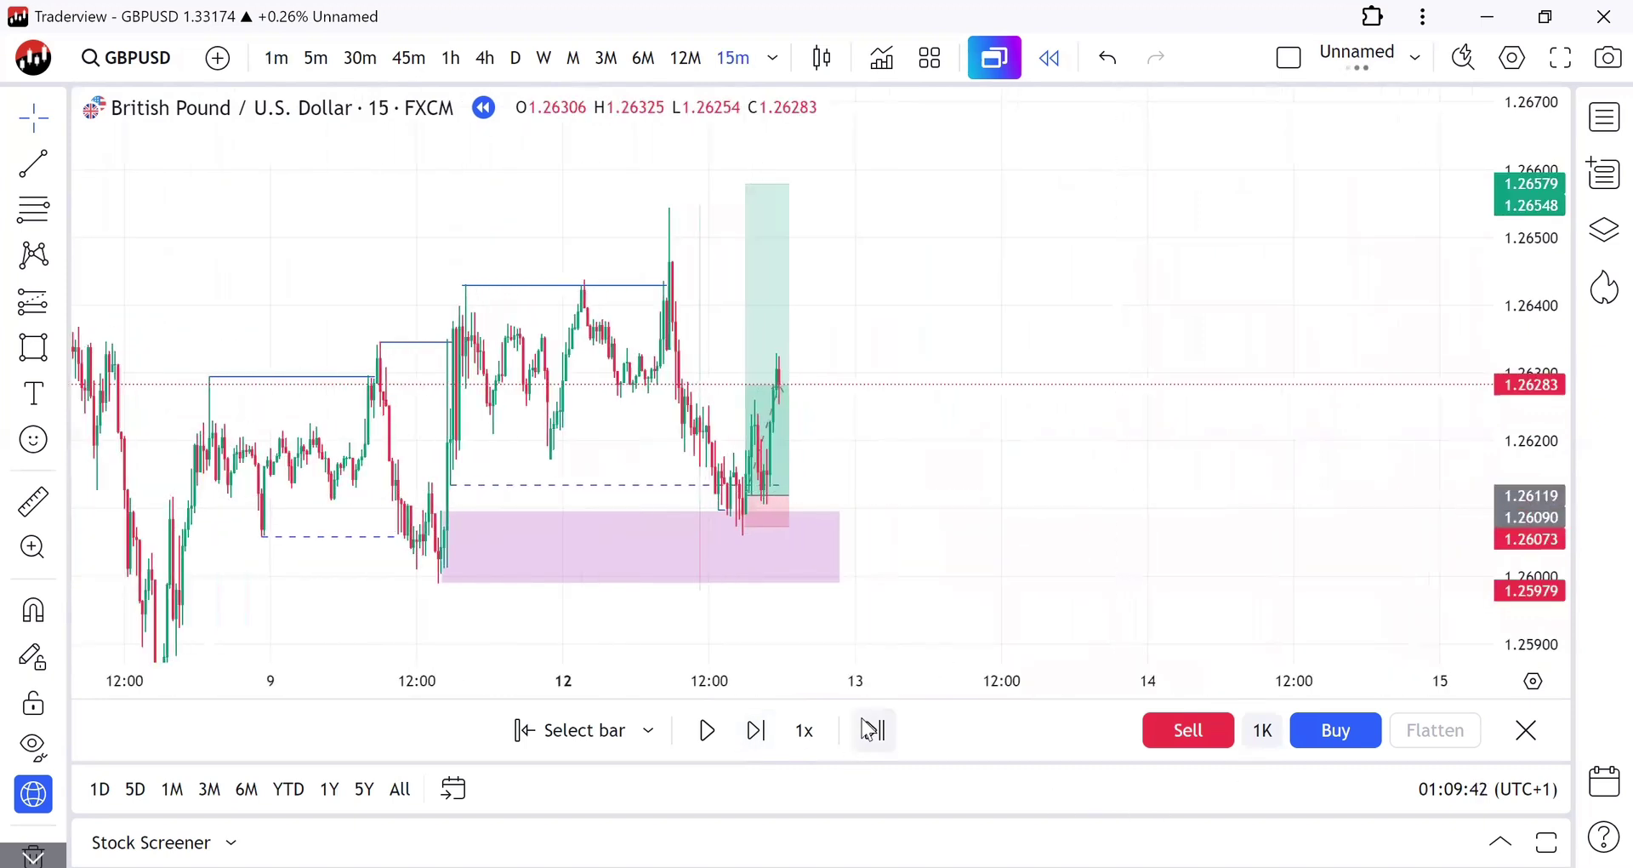
{"action": "left_click", "coordinate": [758, 747]}
{"action": "left_click", "coordinate": [758, 747]}
{"action": "left_click", "coordinate": [758, 747]}
{"action": "left_click", "coordinate": [758, 747]}
{"action": "left_click", "coordinate": [756, 745]}
{"action": "left_click", "coordinate": [756, 745]}
{"action": "left_click", "coordinate": [756, 746]}
{"action": "left_click", "coordinate": [756, 745]}
{"action": "left_click", "coordinate": [756, 745]}
{"action": "left_click", "coordinate": [756, 745]}
{"action": "left_click", "coordinate": [756, 745]}
{"action": "left_click", "coordinate": [756, 745]}
{"action": "left_click", "coordinate": [756, 747]}
{"action": "left_click", "coordinate": [756, 747]}
{"action": "left_click", "coordinate": [756, 747]}
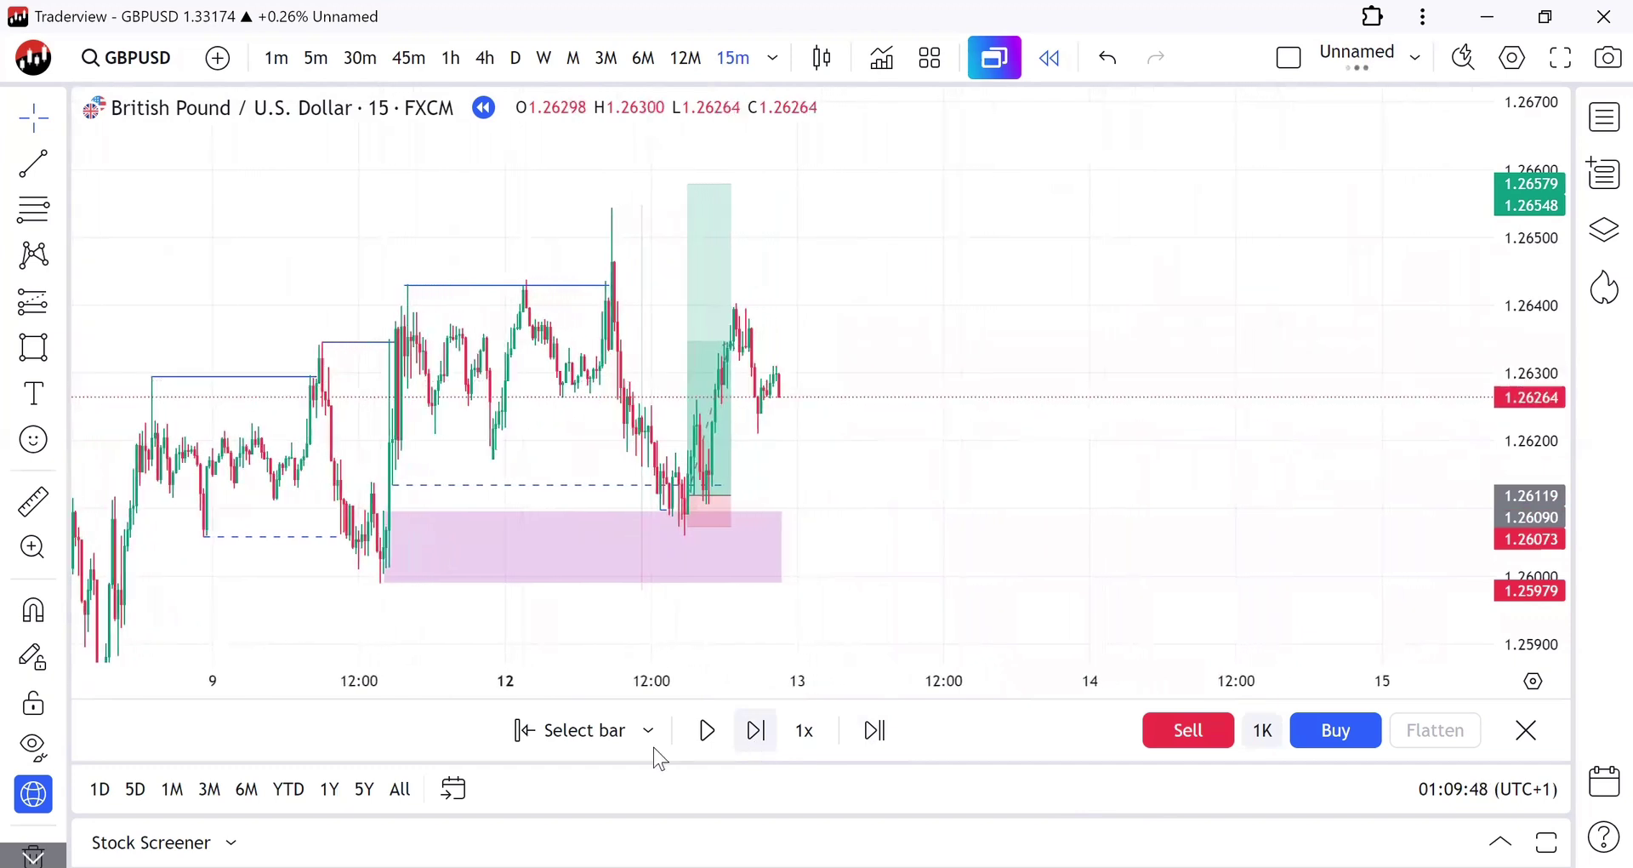
Step: Mark the broken swing highs with solid horizontal trend lines, at 1.26182 from 14:00 to 15:30 and at about 1.2626 from 15:45 to 17:15
{"action": "scroll", "coordinate": [826, 539], "scroll_direction": "up", "scroll_amount": 5}
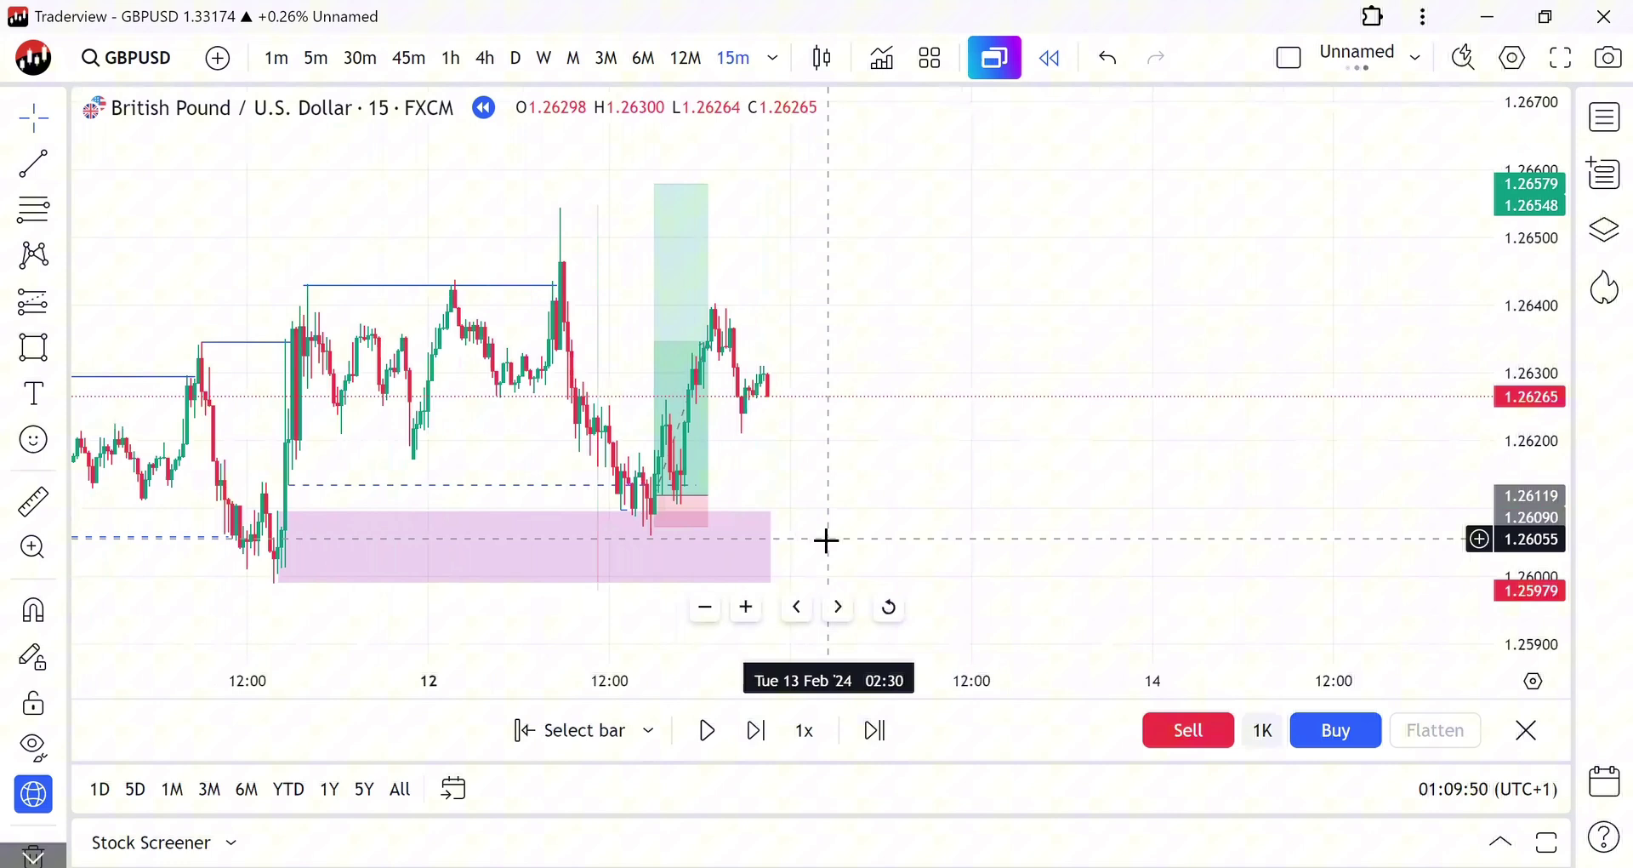
{"action": "scroll", "coordinate": [826, 539], "scroll_direction": "up", "scroll_amount": 4}
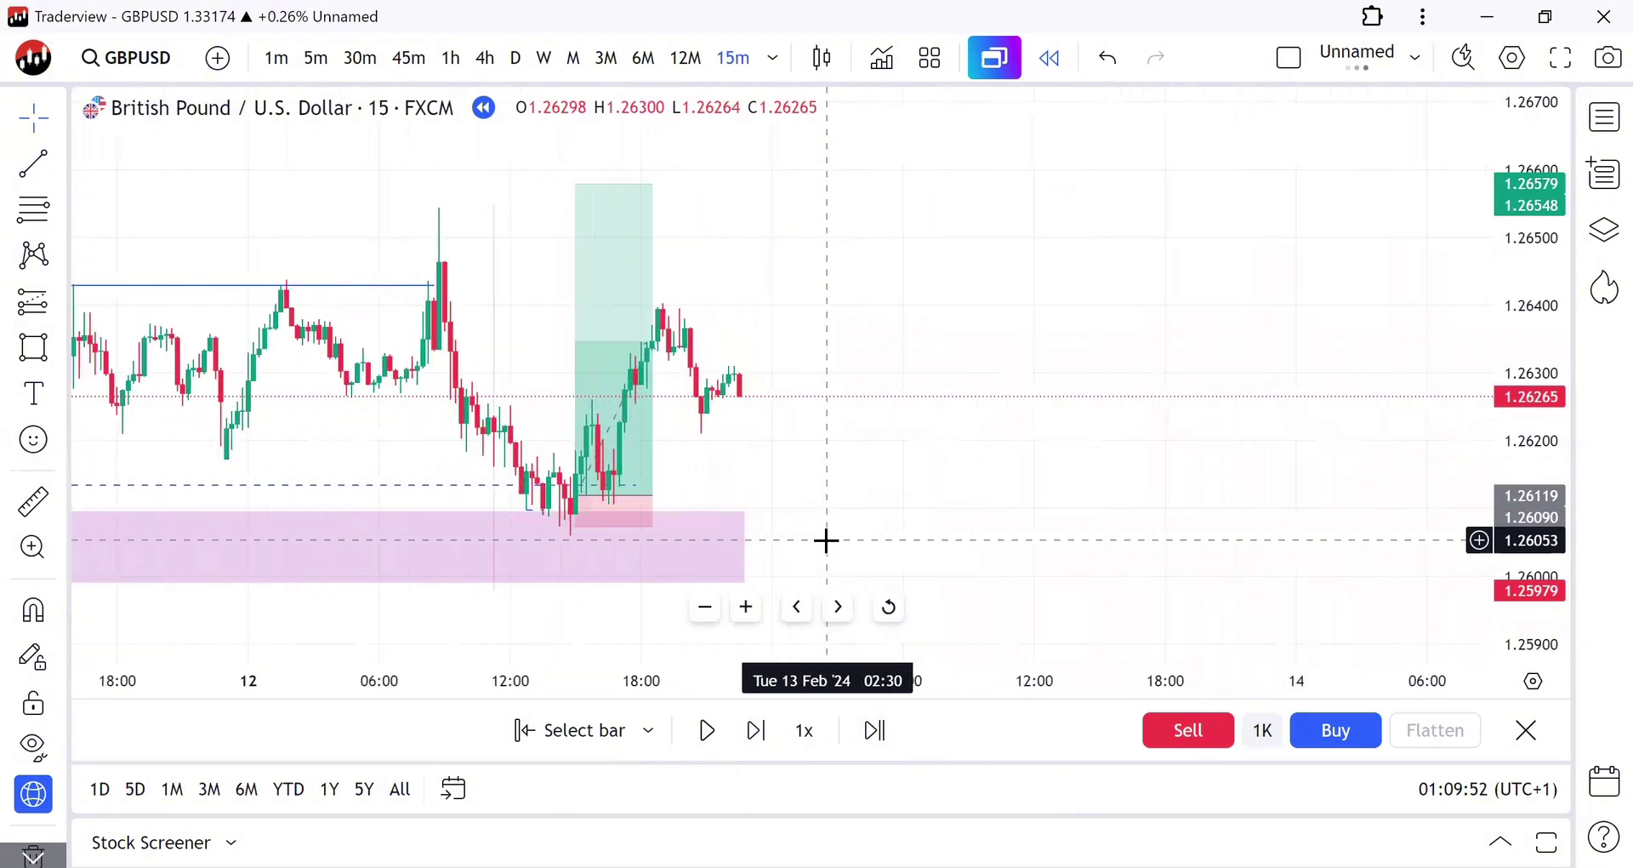
{"action": "scroll", "coordinate": [826, 539], "scroll_direction": "up", "scroll_amount": 1}
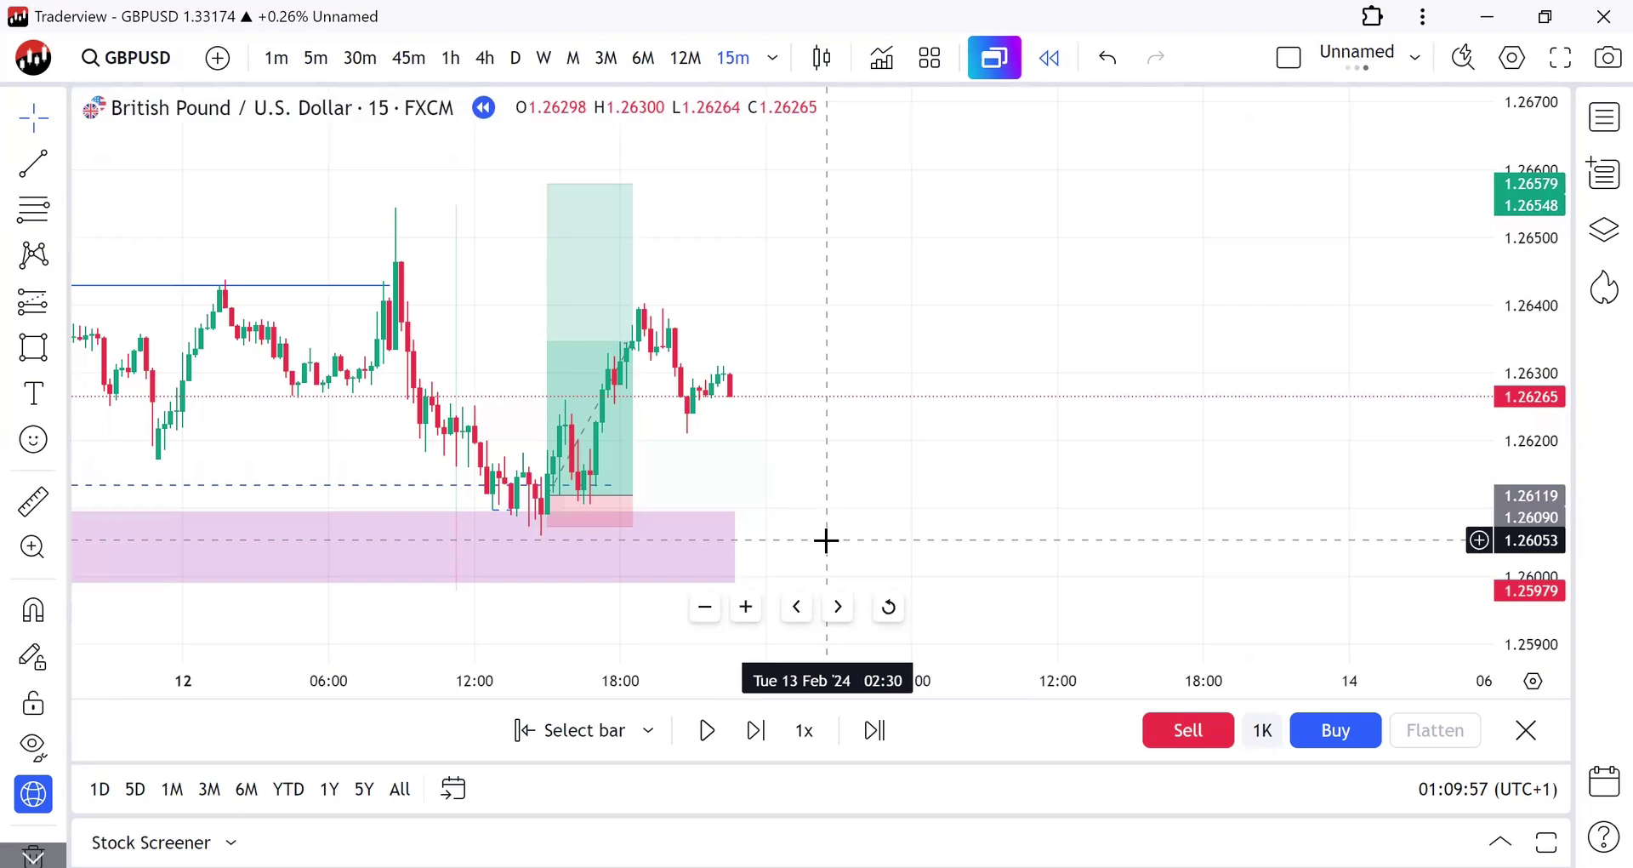
{"action": "scroll", "coordinate": [826, 539], "scroll_direction": "up", "scroll_amount": 1}
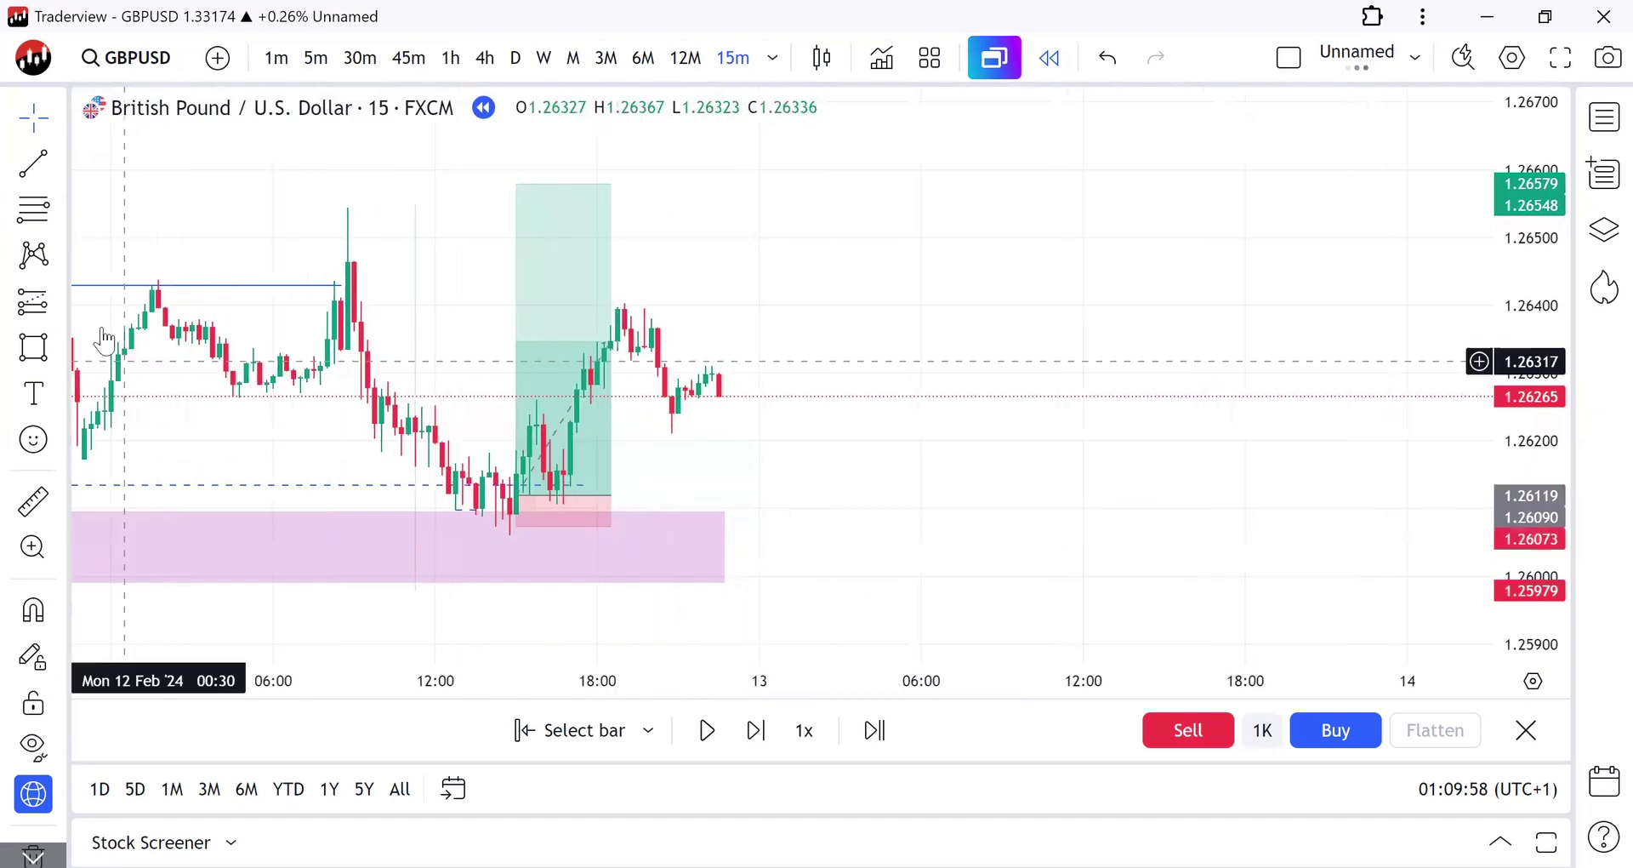
{"action": "left_click", "coordinate": [59, 164]}
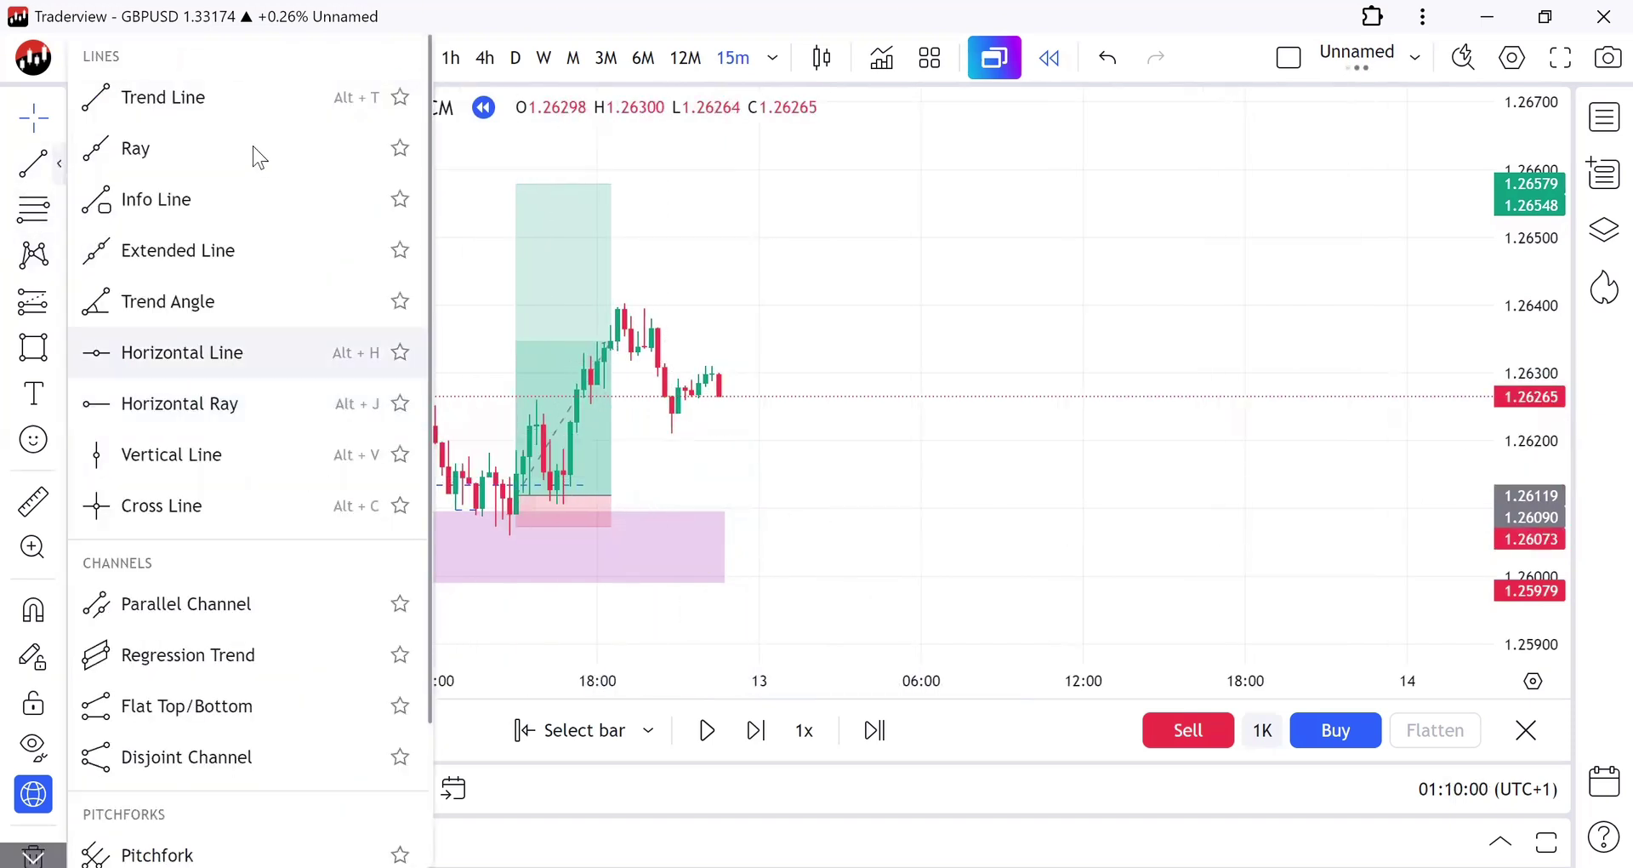
{"action": "left_click", "coordinate": [182, 108]}
{"action": "key", "text": "ctrl"}
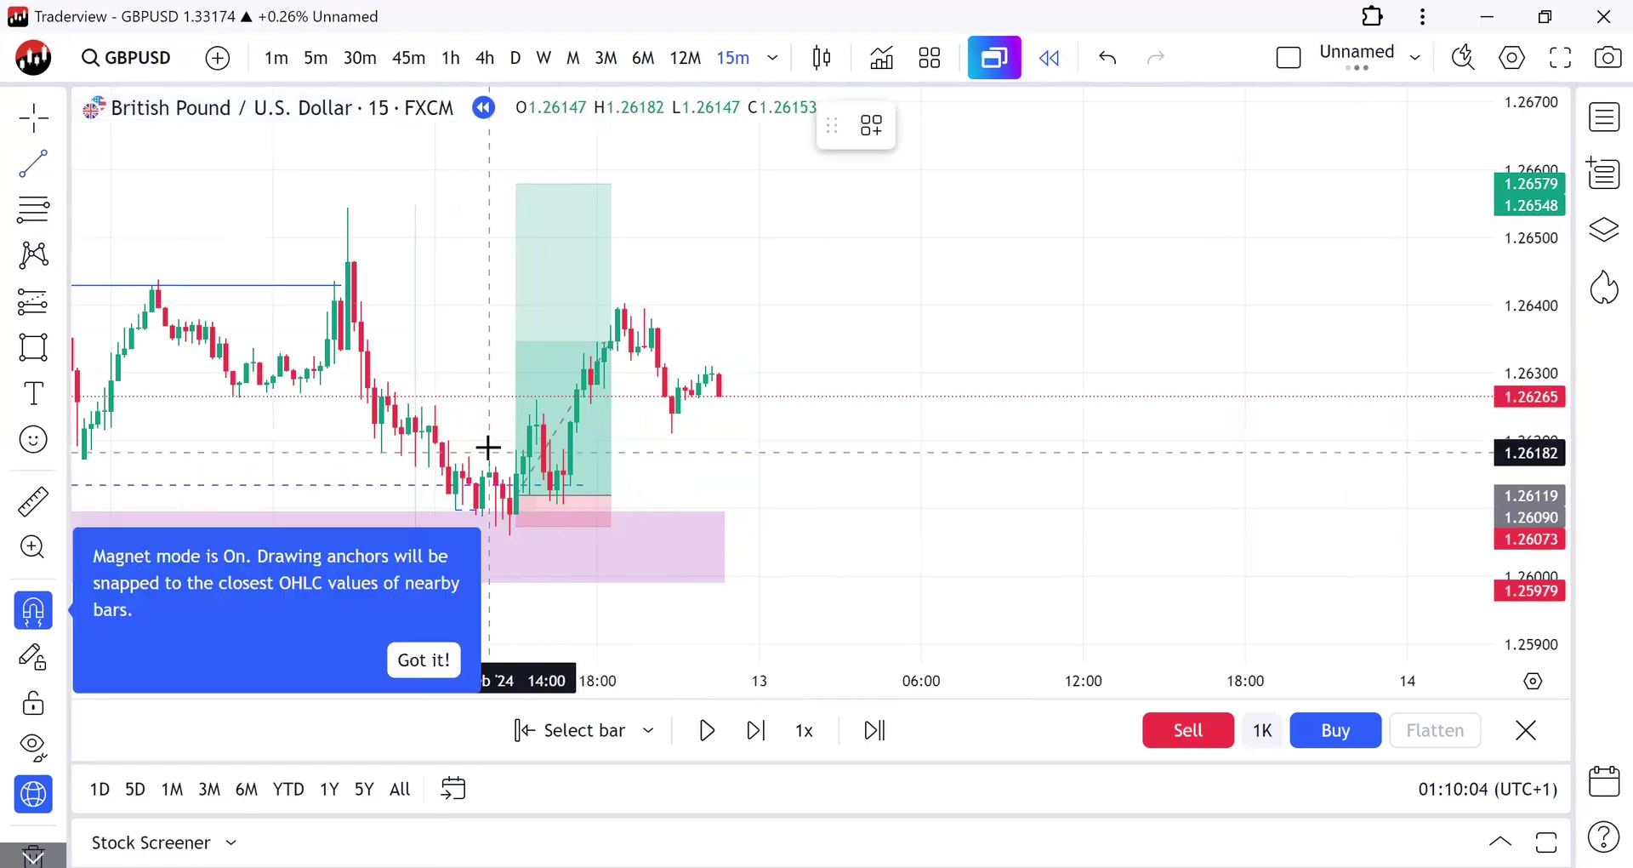
{"action": "left_click", "coordinate": [488, 447]}
{"action": "left_click", "coordinate": [530, 464]}
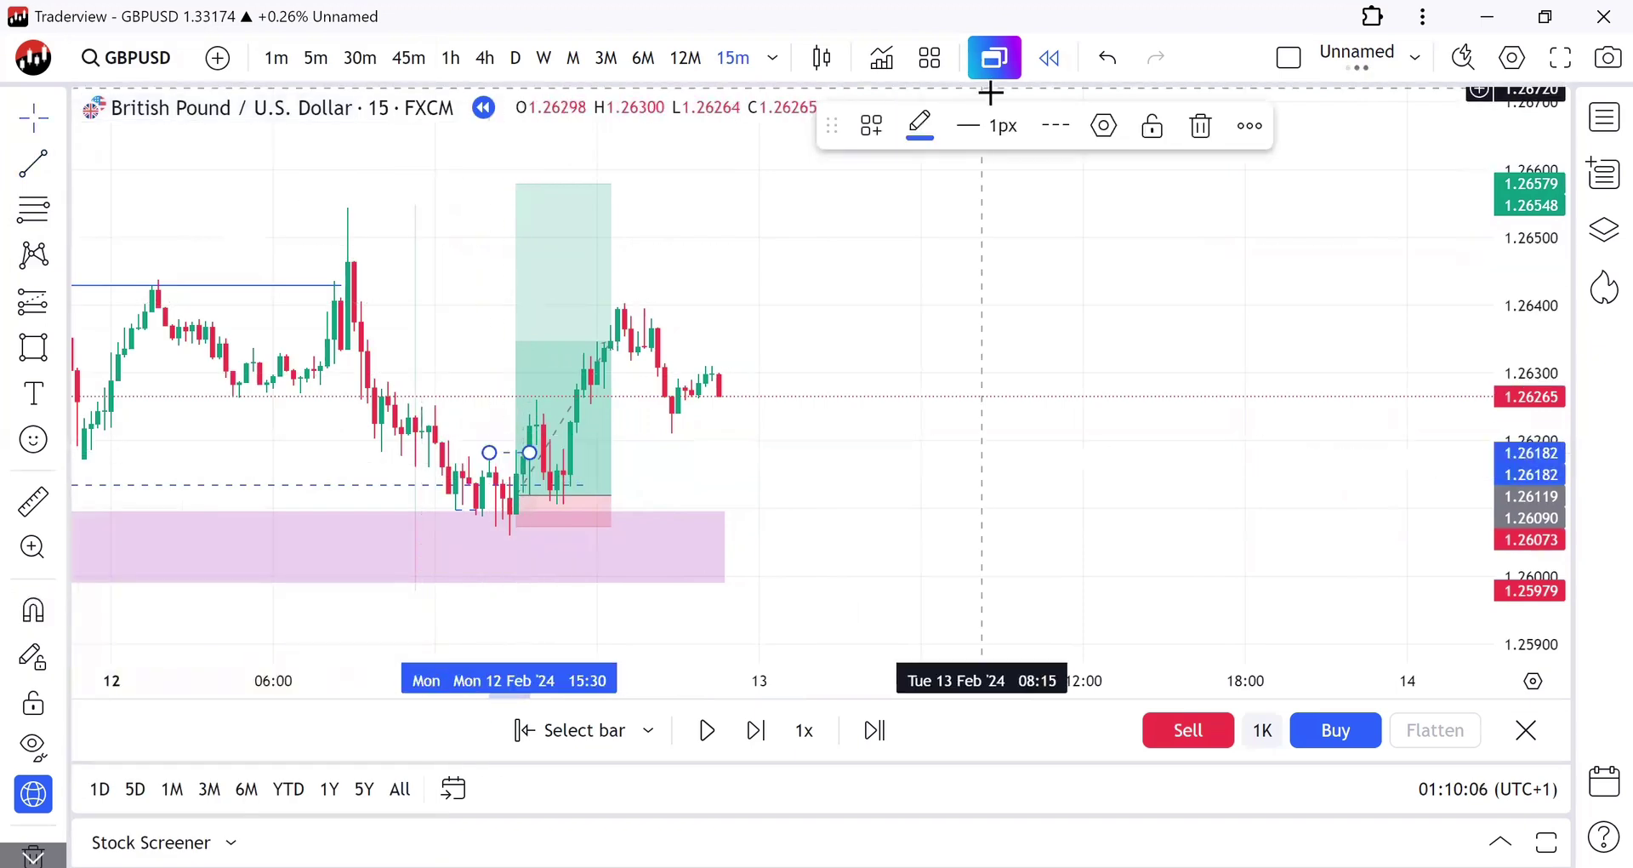
{"action": "left_click", "coordinate": [1056, 130]}
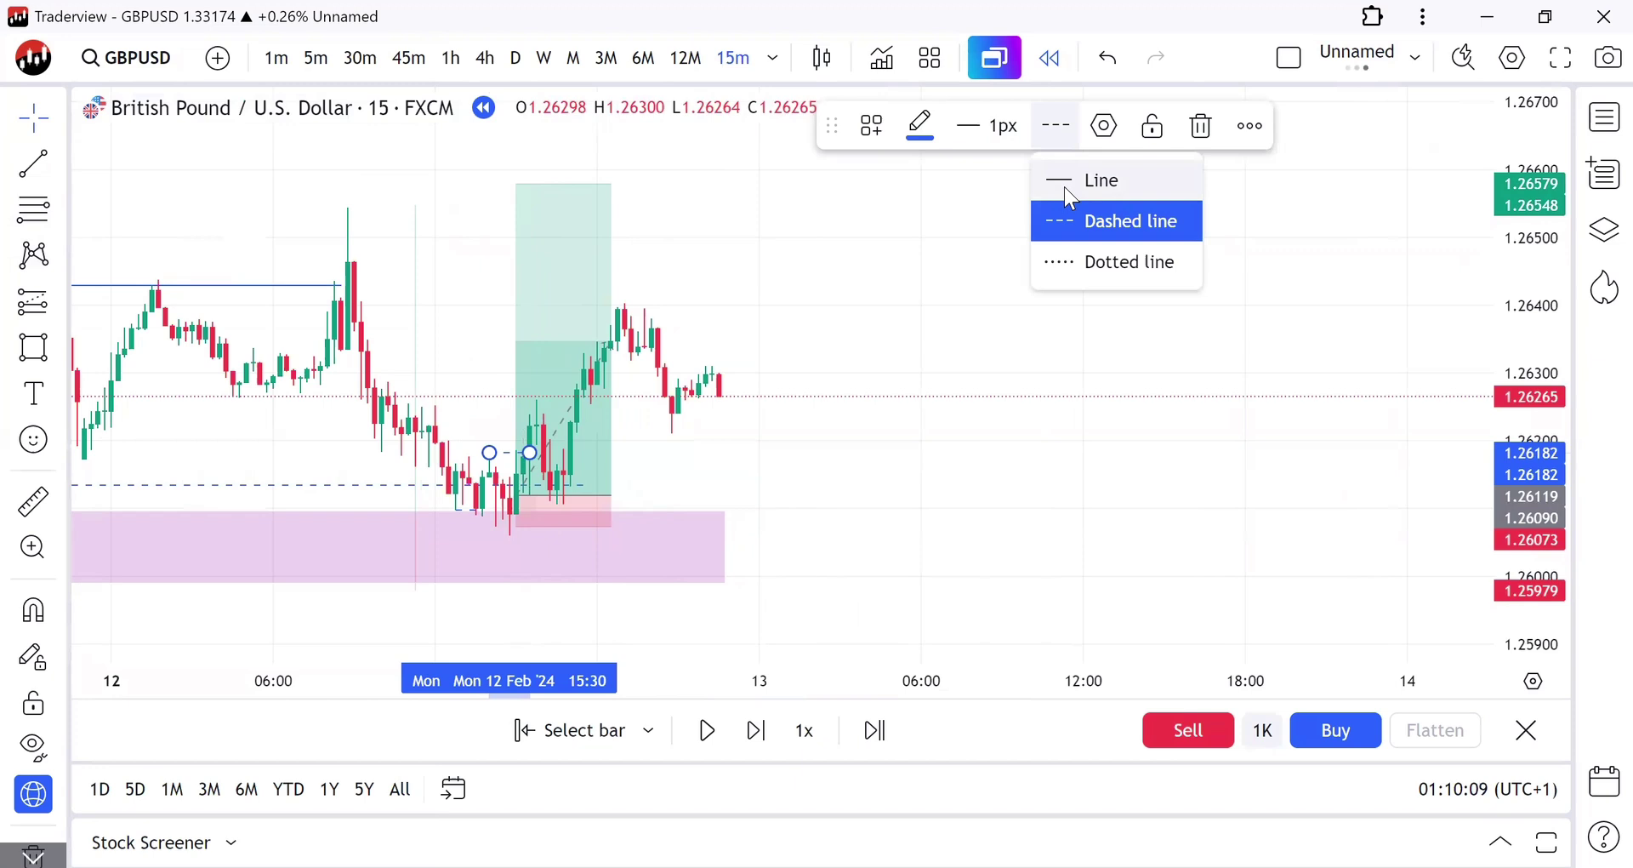
{"action": "left_click", "coordinate": [1064, 181]}
{"action": "left_click_drag", "start_coordinate": [492, 452], "coordinate": [578, 412]}
Step: Draw a dashed horizontal trend line at 1.26106 beneath the 16:45 swing low, running to 23:15
{"action": "left_click", "coordinate": [567, 517]}
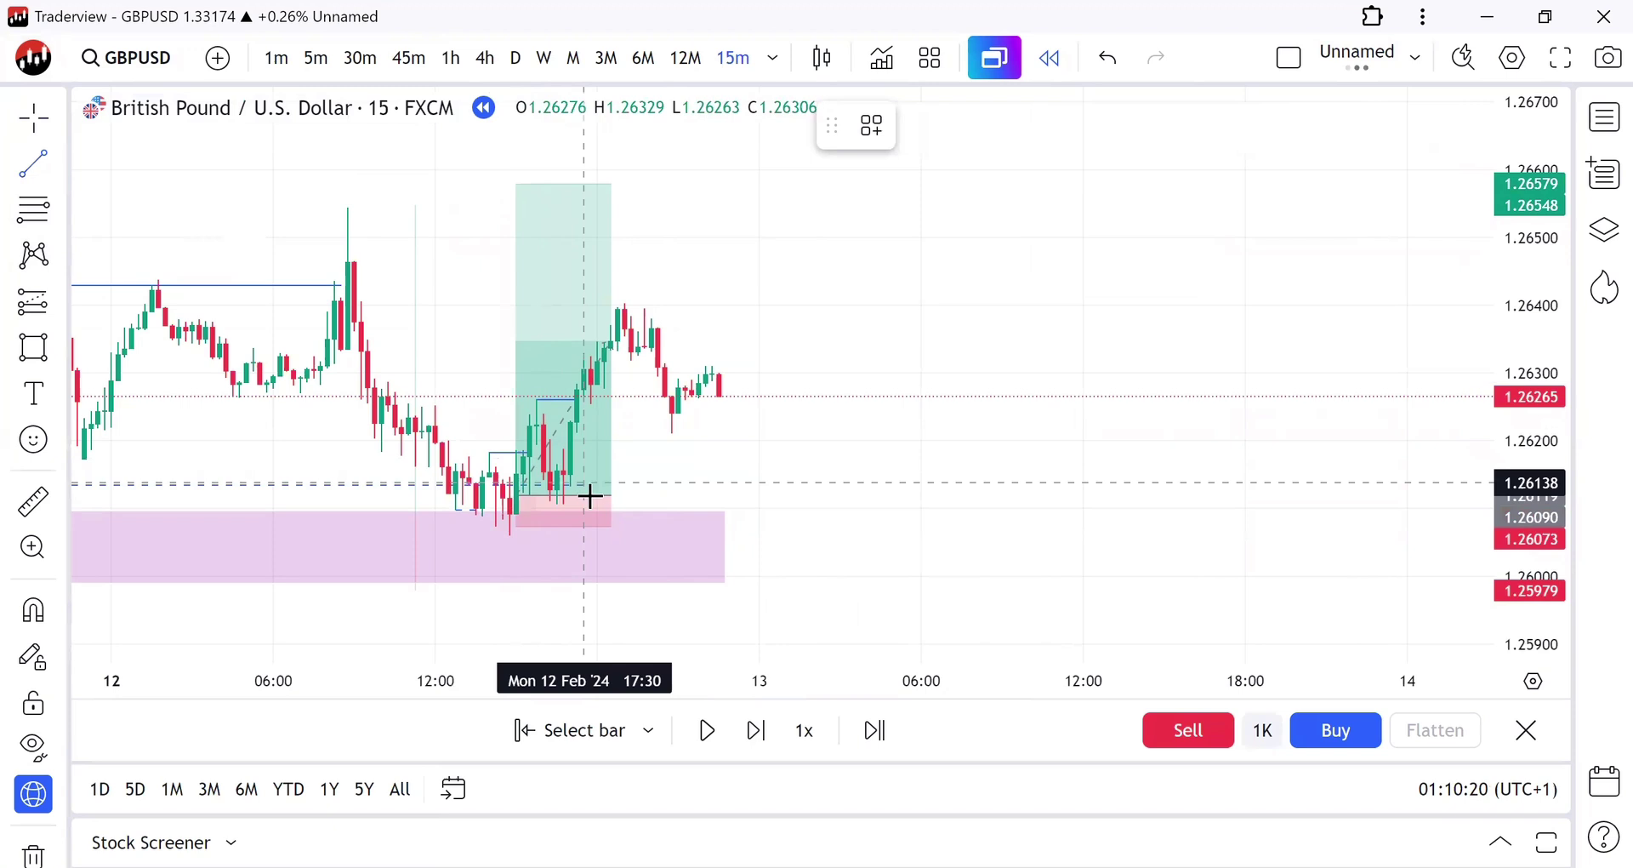
{"action": "key", "text": "ctrl"}
{"action": "left_click", "coordinate": [563, 507]}
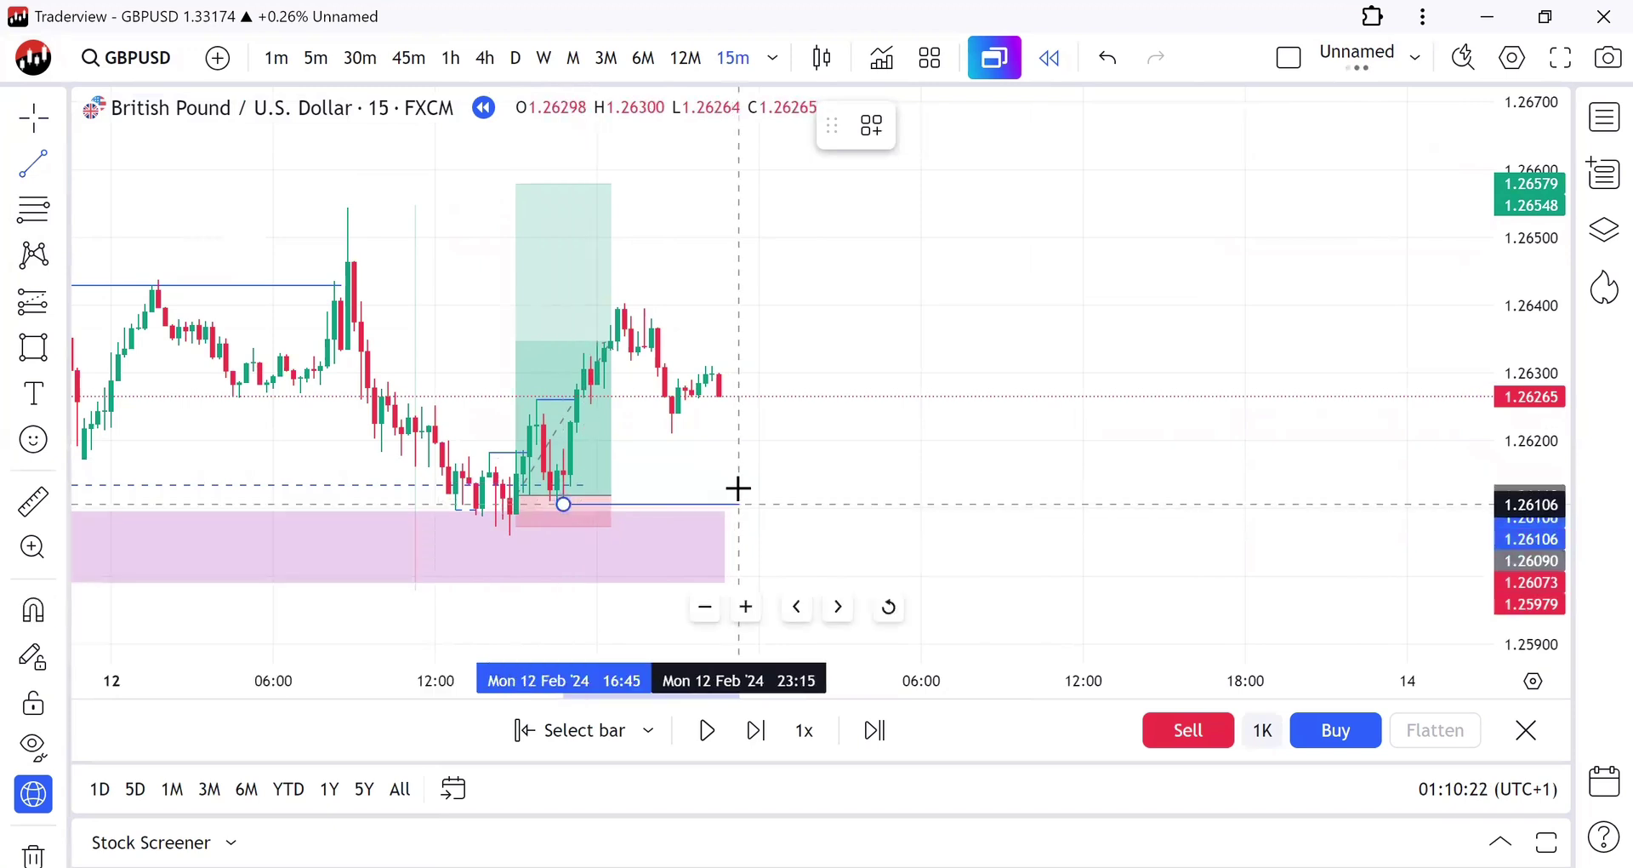
{"action": "left_click", "coordinate": [739, 486]}
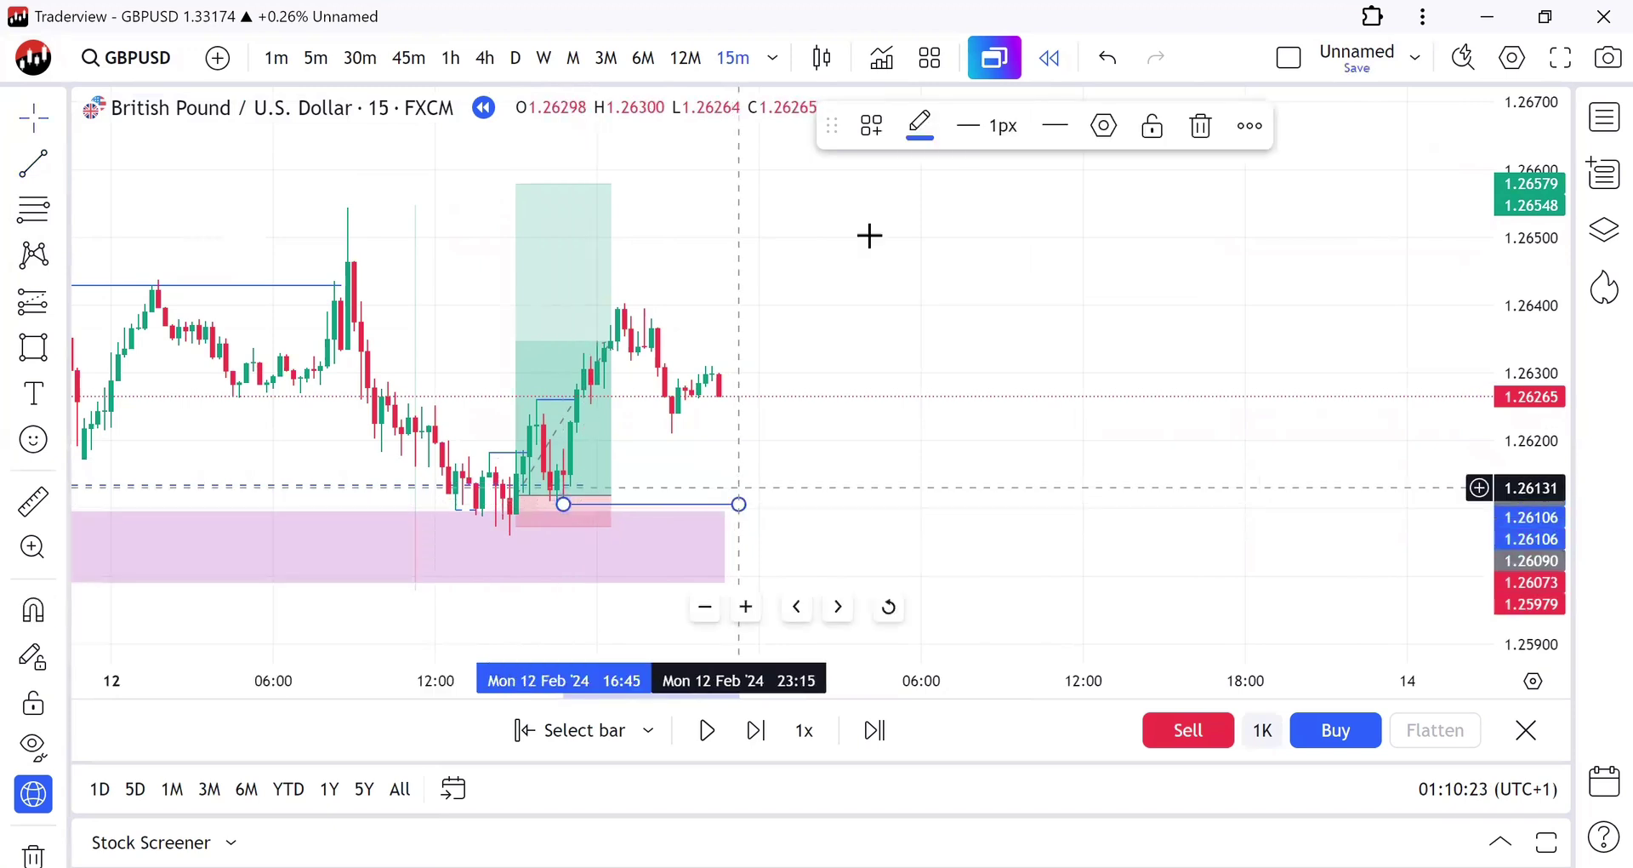
{"action": "left_click", "coordinate": [1054, 130]}
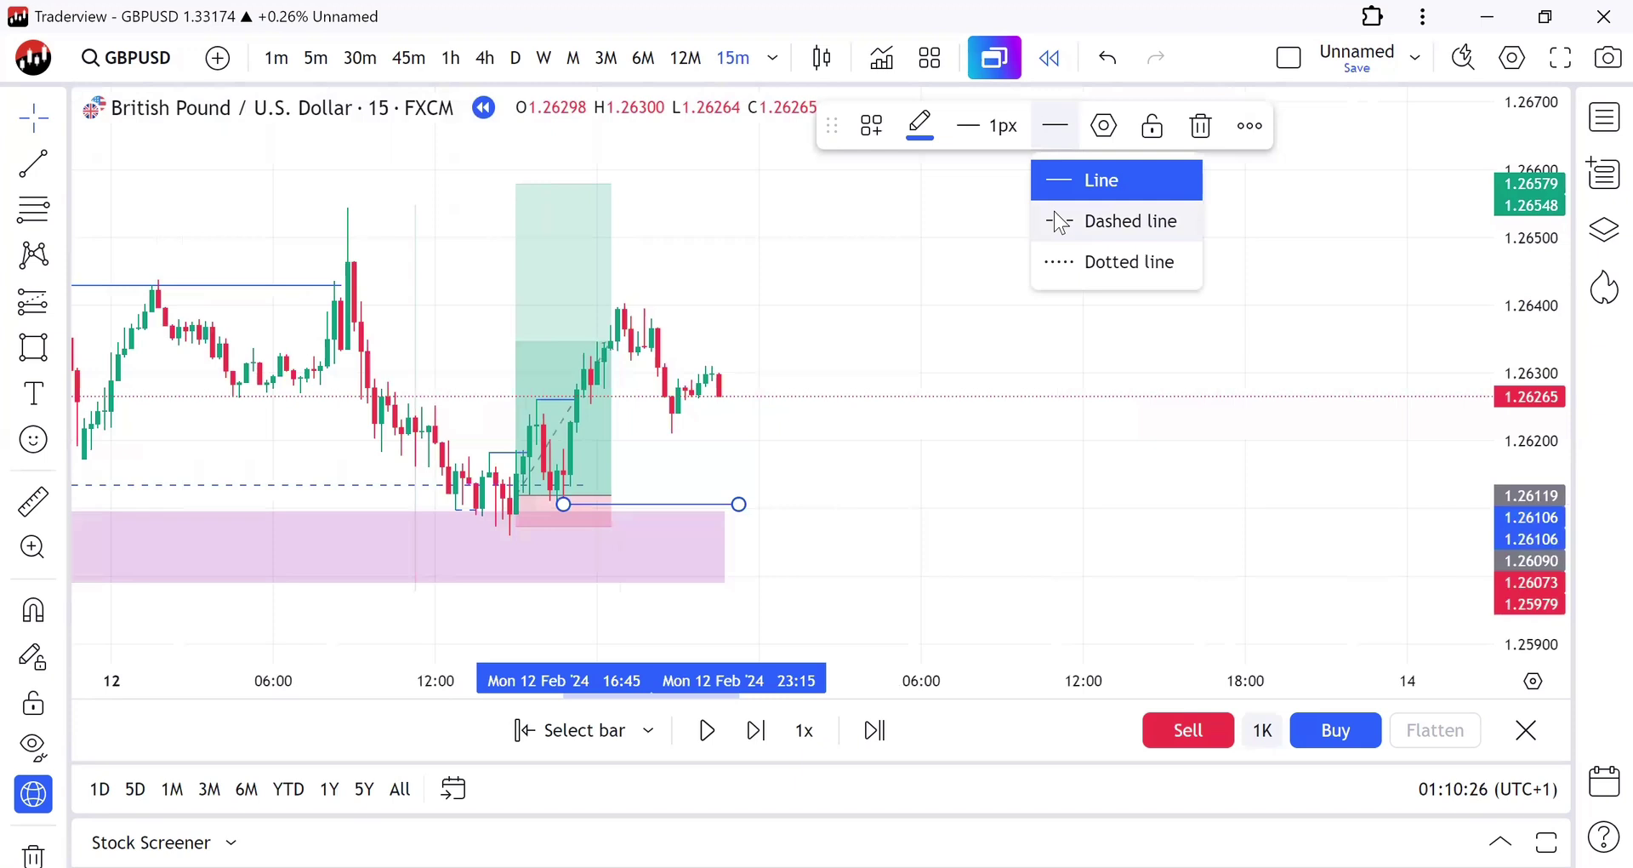
{"action": "left_click", "coordinate": [1061, 223]}
{"action": "left_click", "coordinate": [667, 400]}
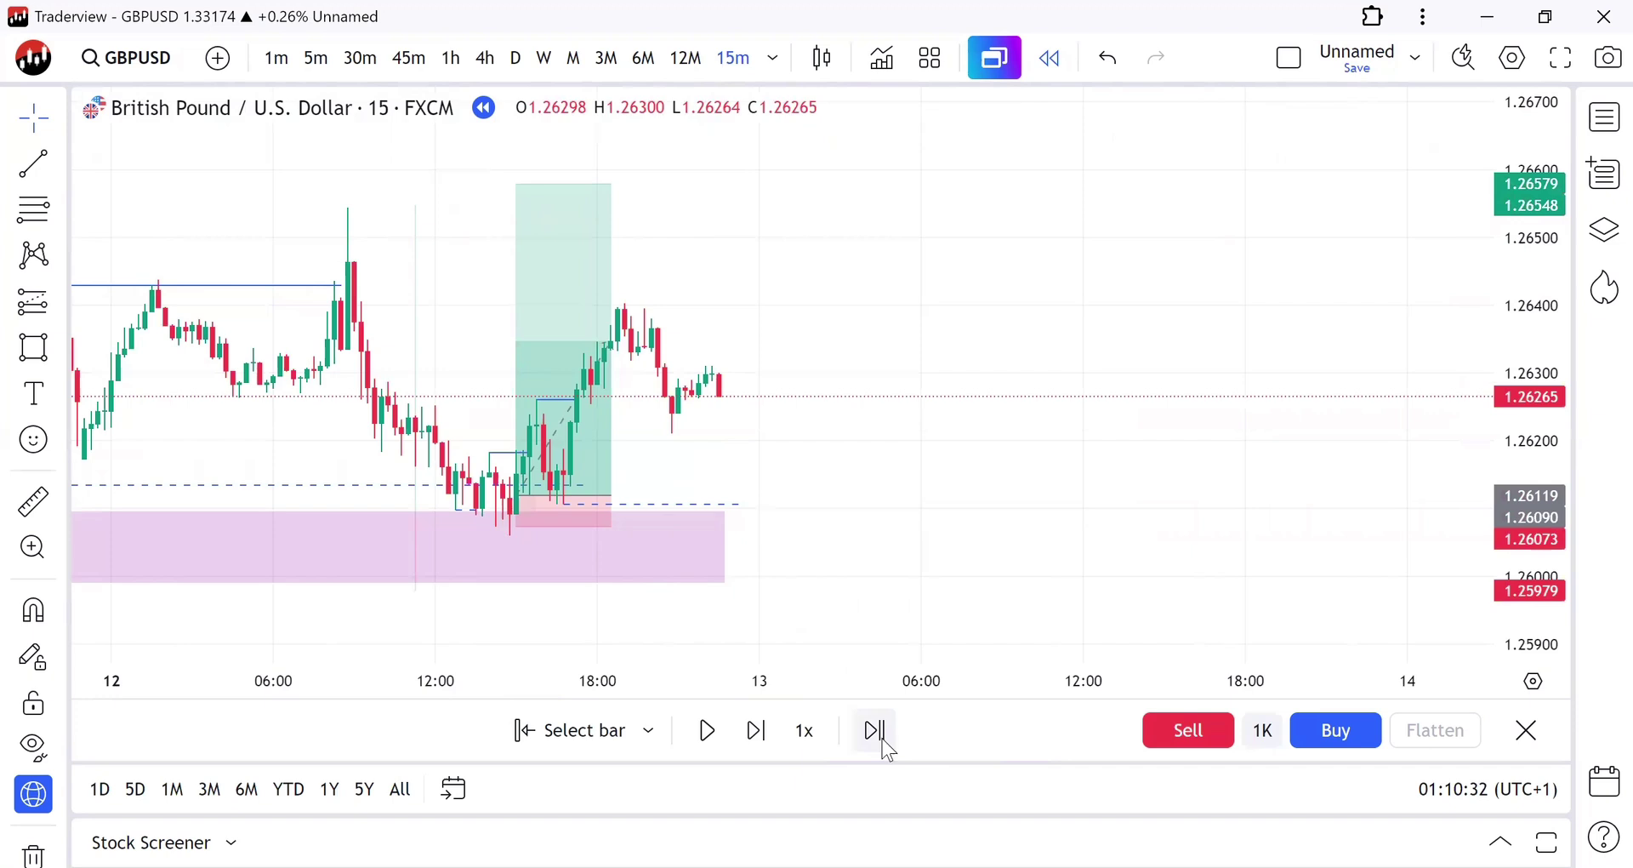
Step: Advance the 15-minute bar replay candle by candle to about 04:15 on 13 February, as price nears the 1.26106 line
{"action": "left_click", "coordinate": [756, 729]}
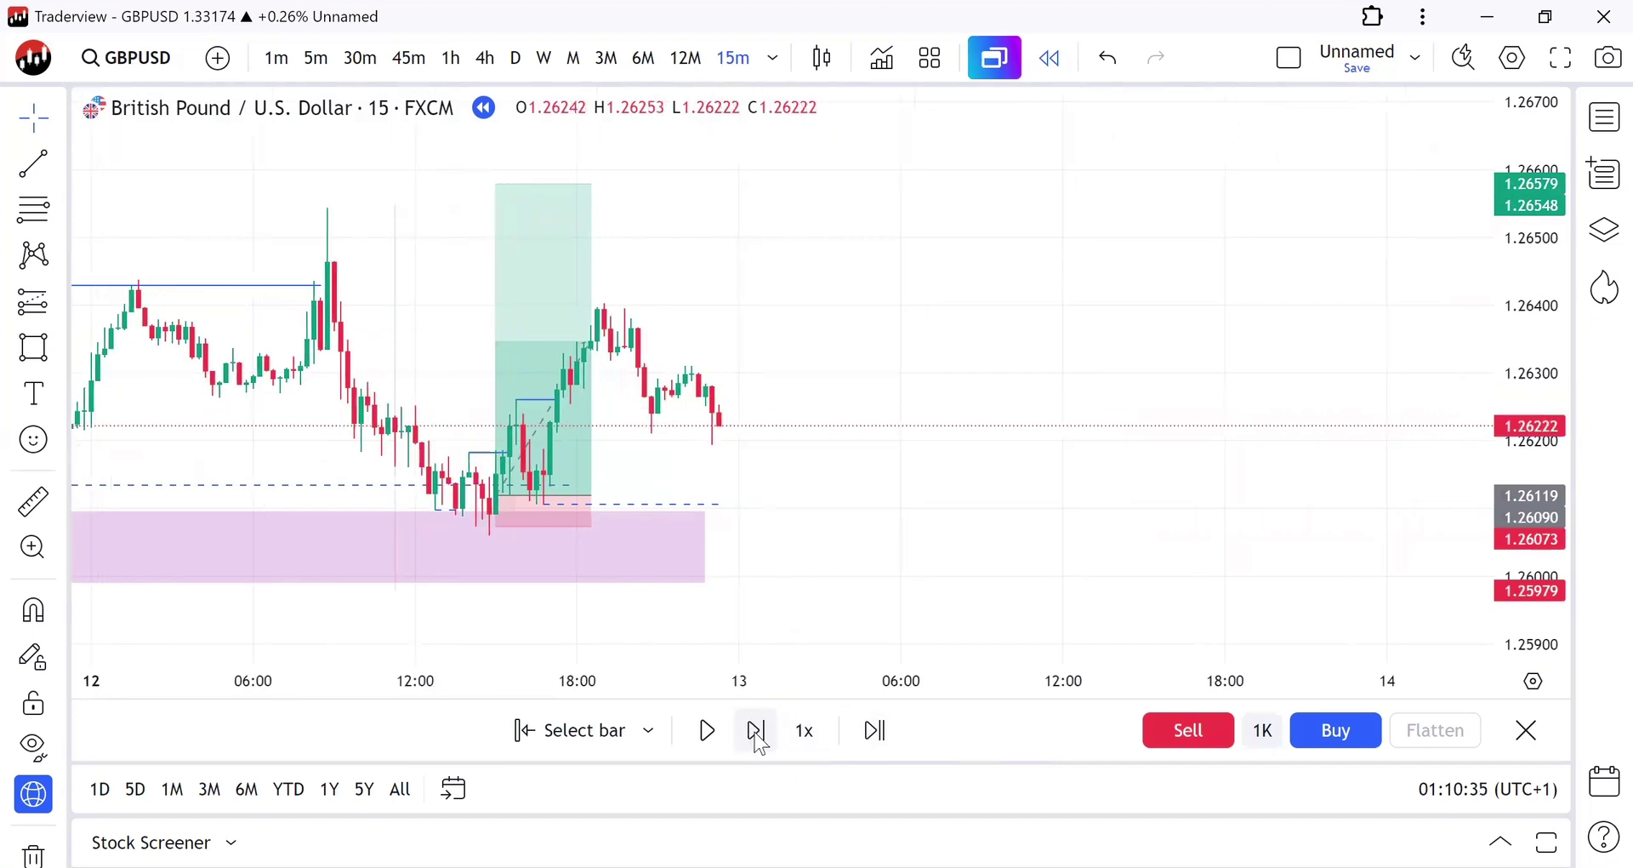
{"action": "left_click", "coordinate": [756, 729]}
{"action": "left_click", "coordinate": [756, 730]}
{"action": "left_click", "coordinate": [756, 730]}
{"action": "left_click", "coordinate": [756, 730]}
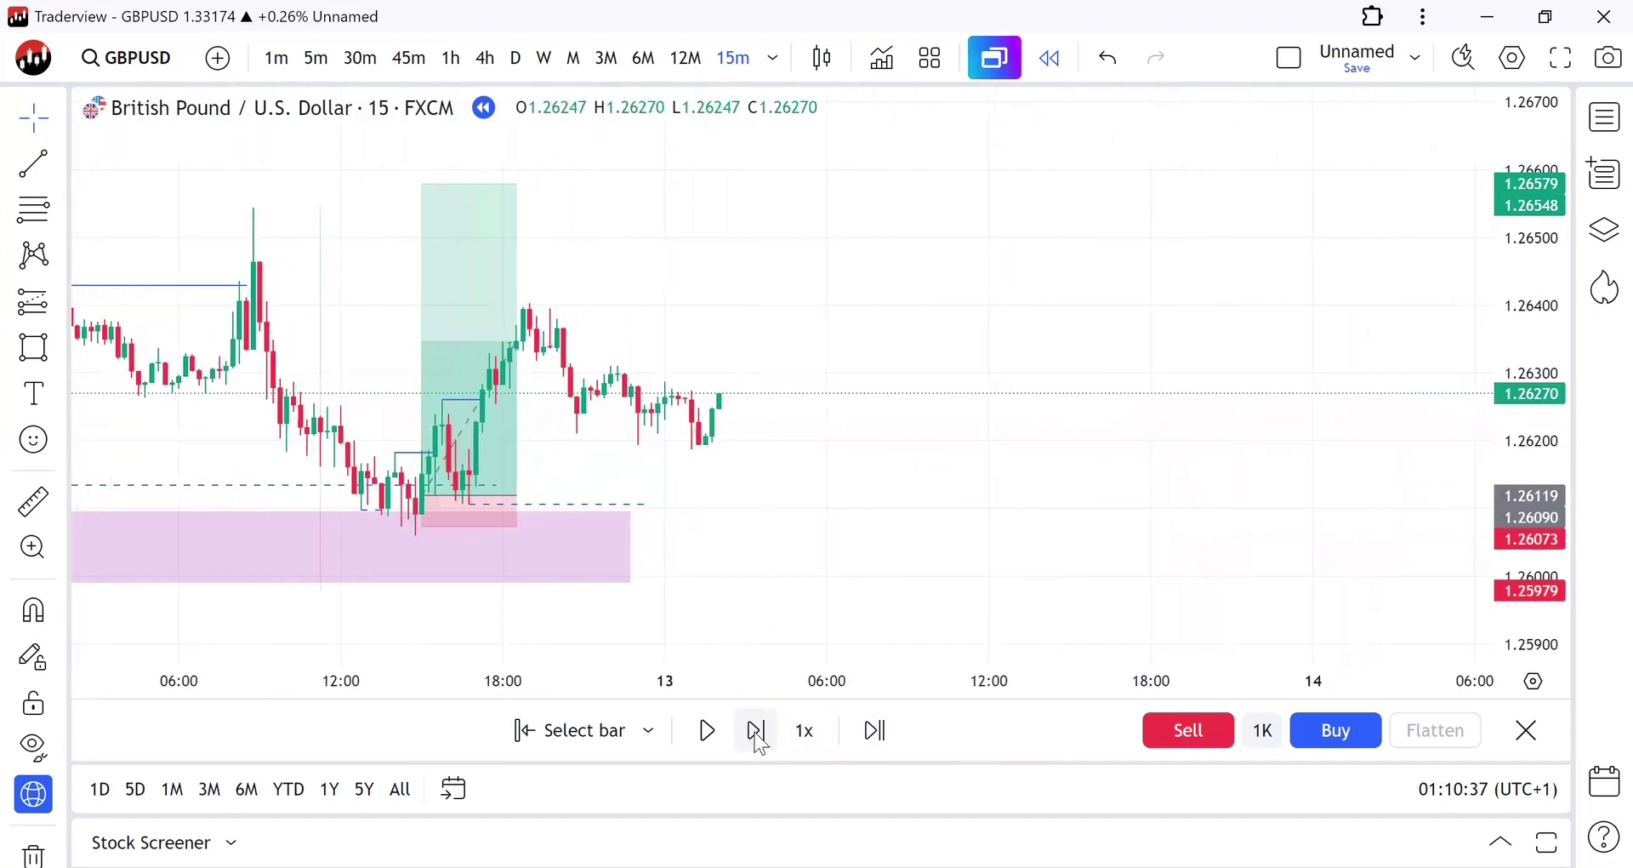
{"action": "left_click", "coordinate": [756, 729]}
{"action": "left_click", "coordinate": [757, 730]}
{"action": "left_click", "coordinate": [757, 730]}
{"action": "left_click", "coordinate": [756, 730]}
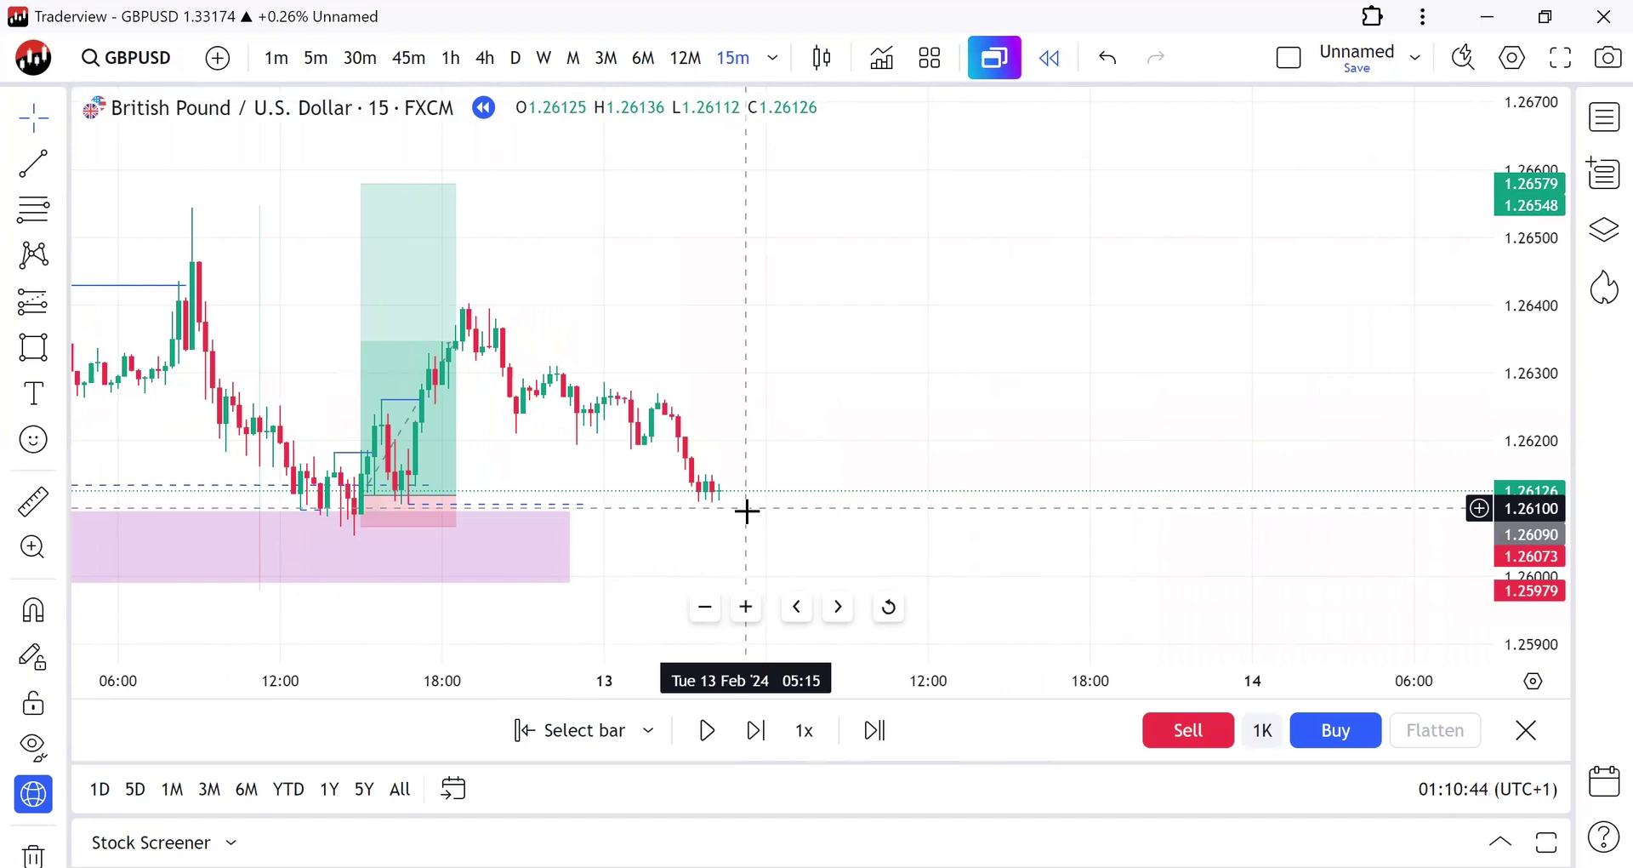
Step: Extend the 1.26106 swing-low line to 04:45 on 13 February and set its style to dashed
{"action": "right_click", "coordinate": [840, 508]}
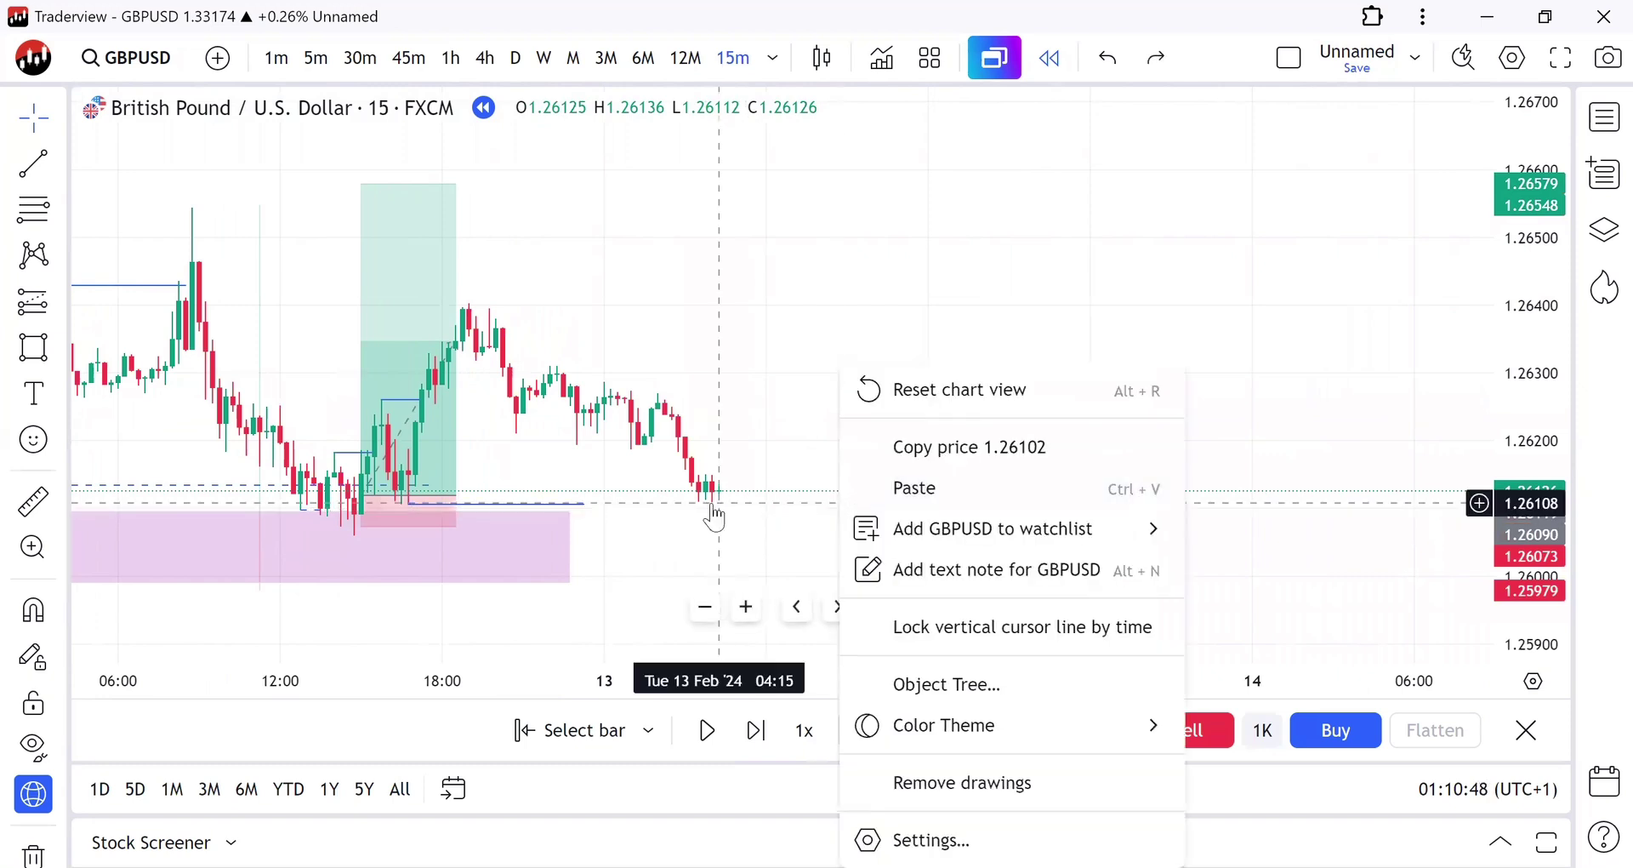
{"action": "left_click", "coordinate": [584, 512]}
{"action": "left_click", "coordinate": [584, 508]}
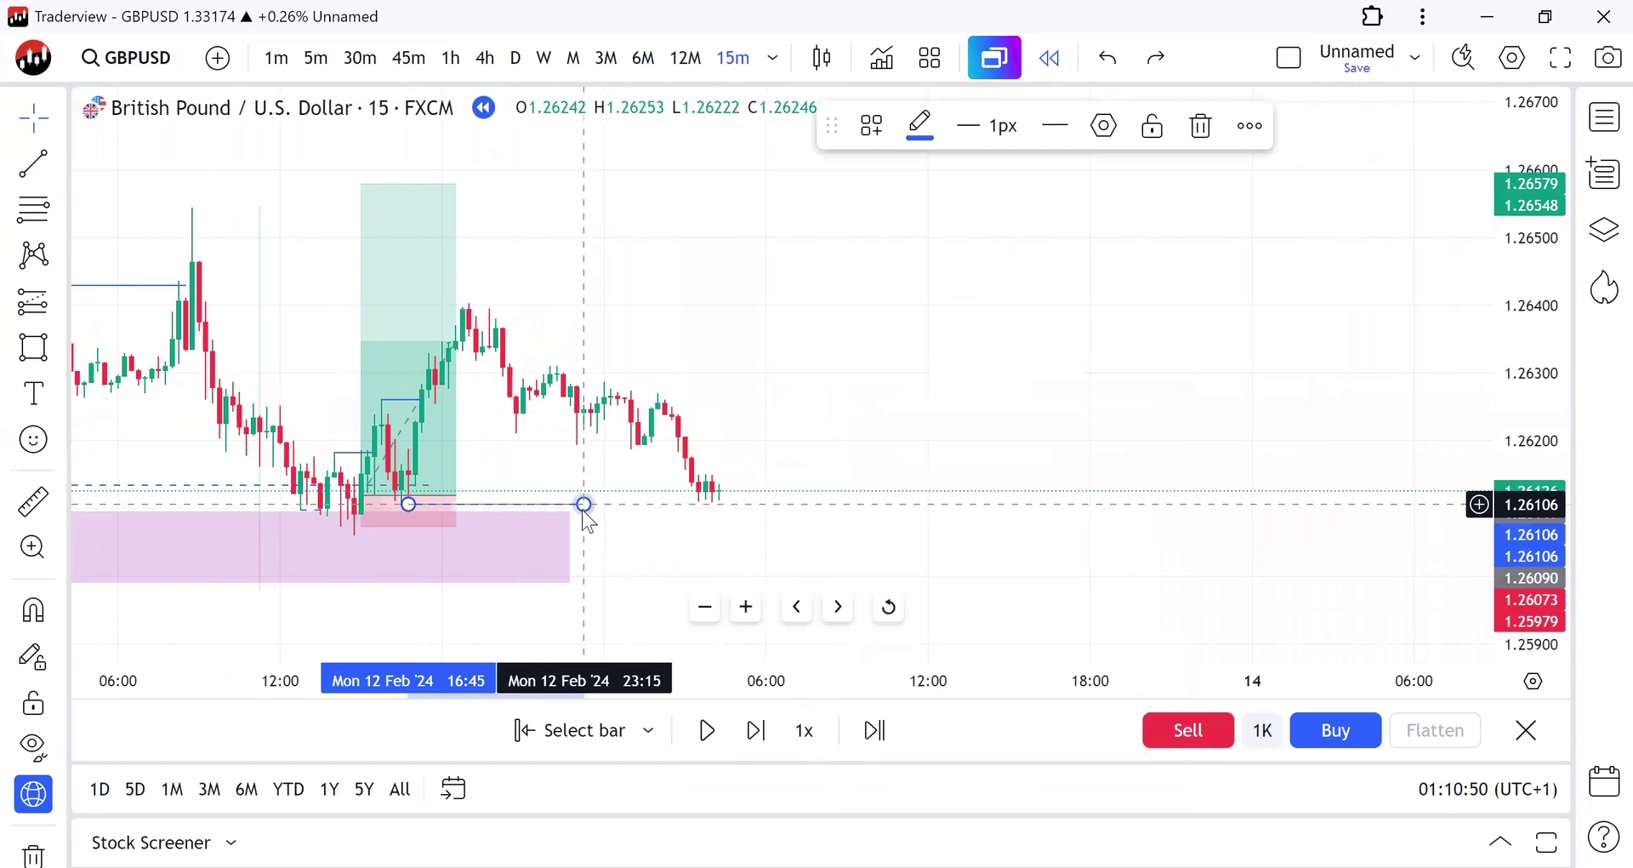
{"action": "left_click_drag", "start_coordinate": [585, 513], "coordinate": [731, 514]}
{"action": "left_click", "coordinate": [923, 248]}
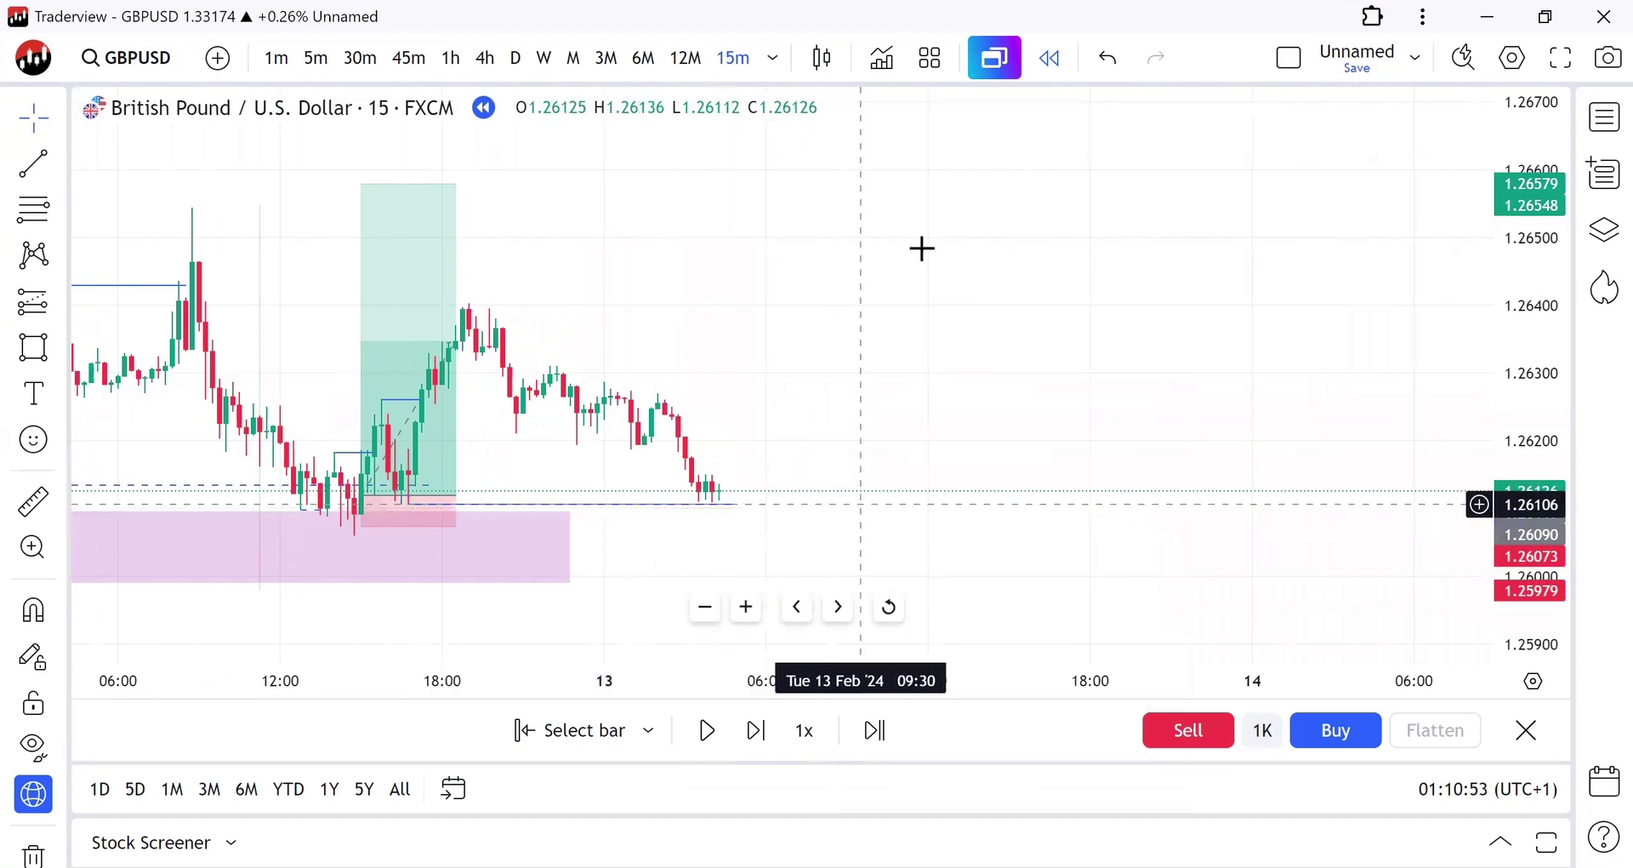
{"action": "left_click", "coordinate": [705, 511]}
{"action": "left_click", "coordinate": [1060, 130]}
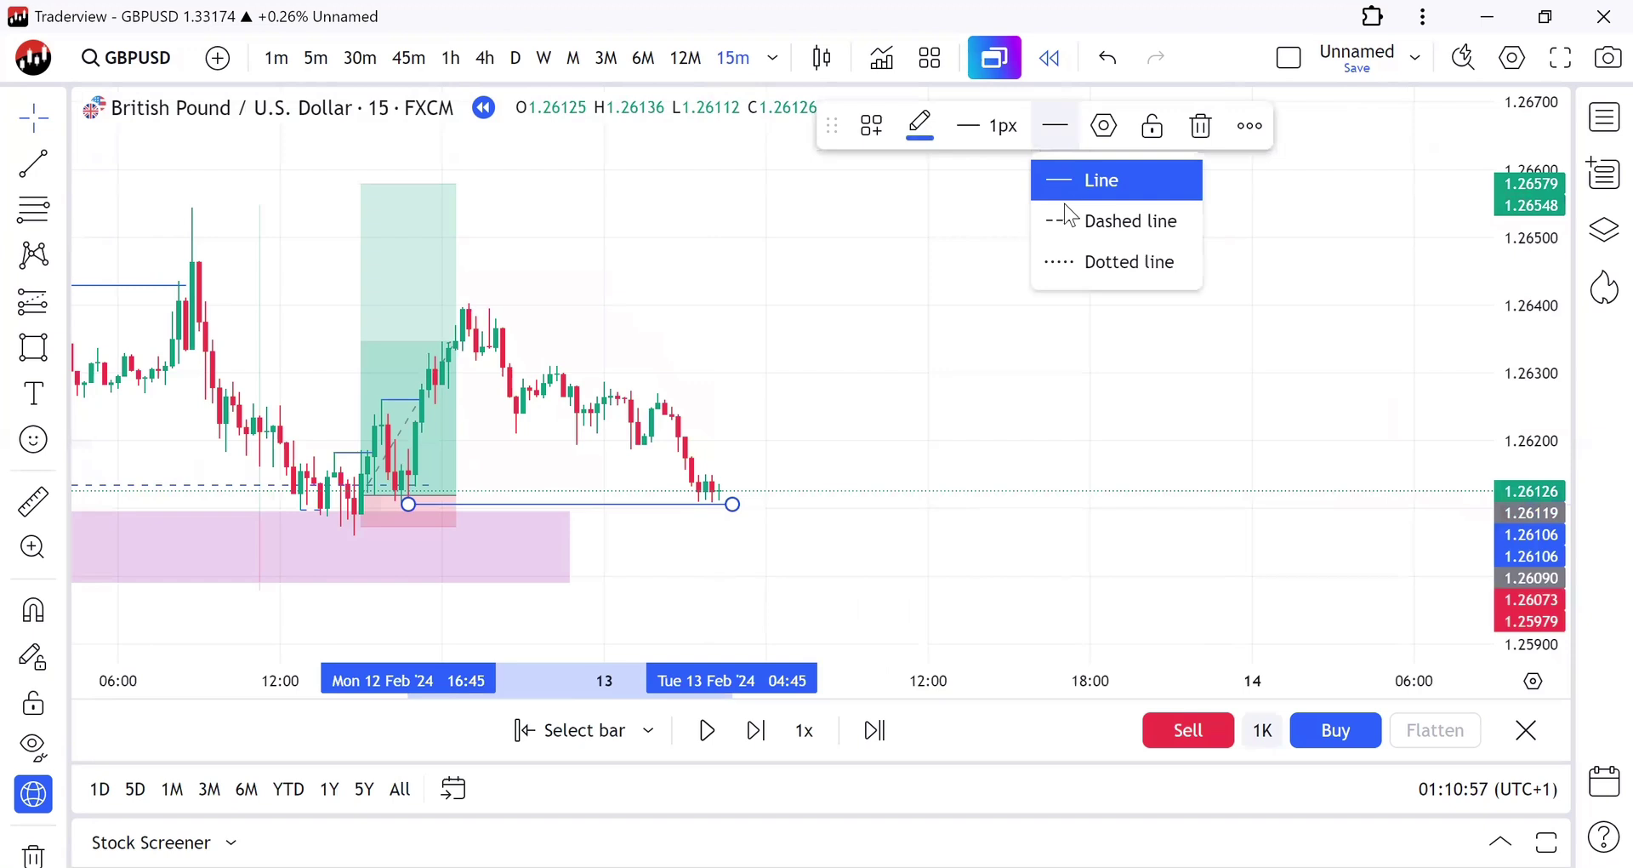
{"action": "left_click", "coordinate": [1069, 220]}
{"action": "left_click", "coordinate": [809, 303]}
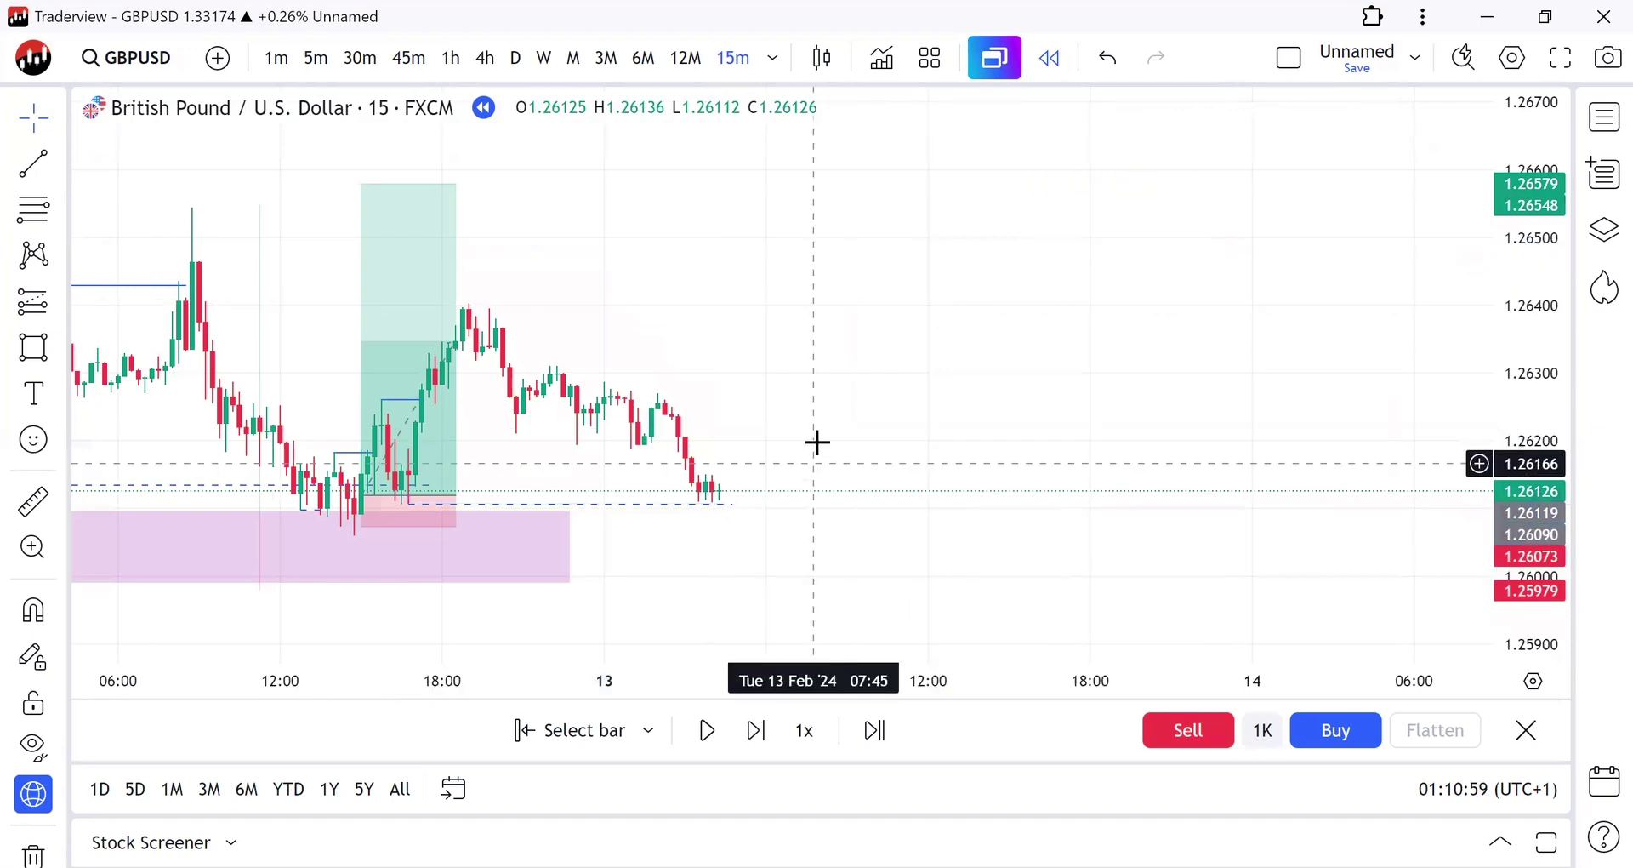
Step: Switch the chart to the 1-minute timeframe and fit the price scale to the candles approaching the dashed swing-low line
{"action": "type", "text": "1"}
{"action": "key", "text": "Return"}
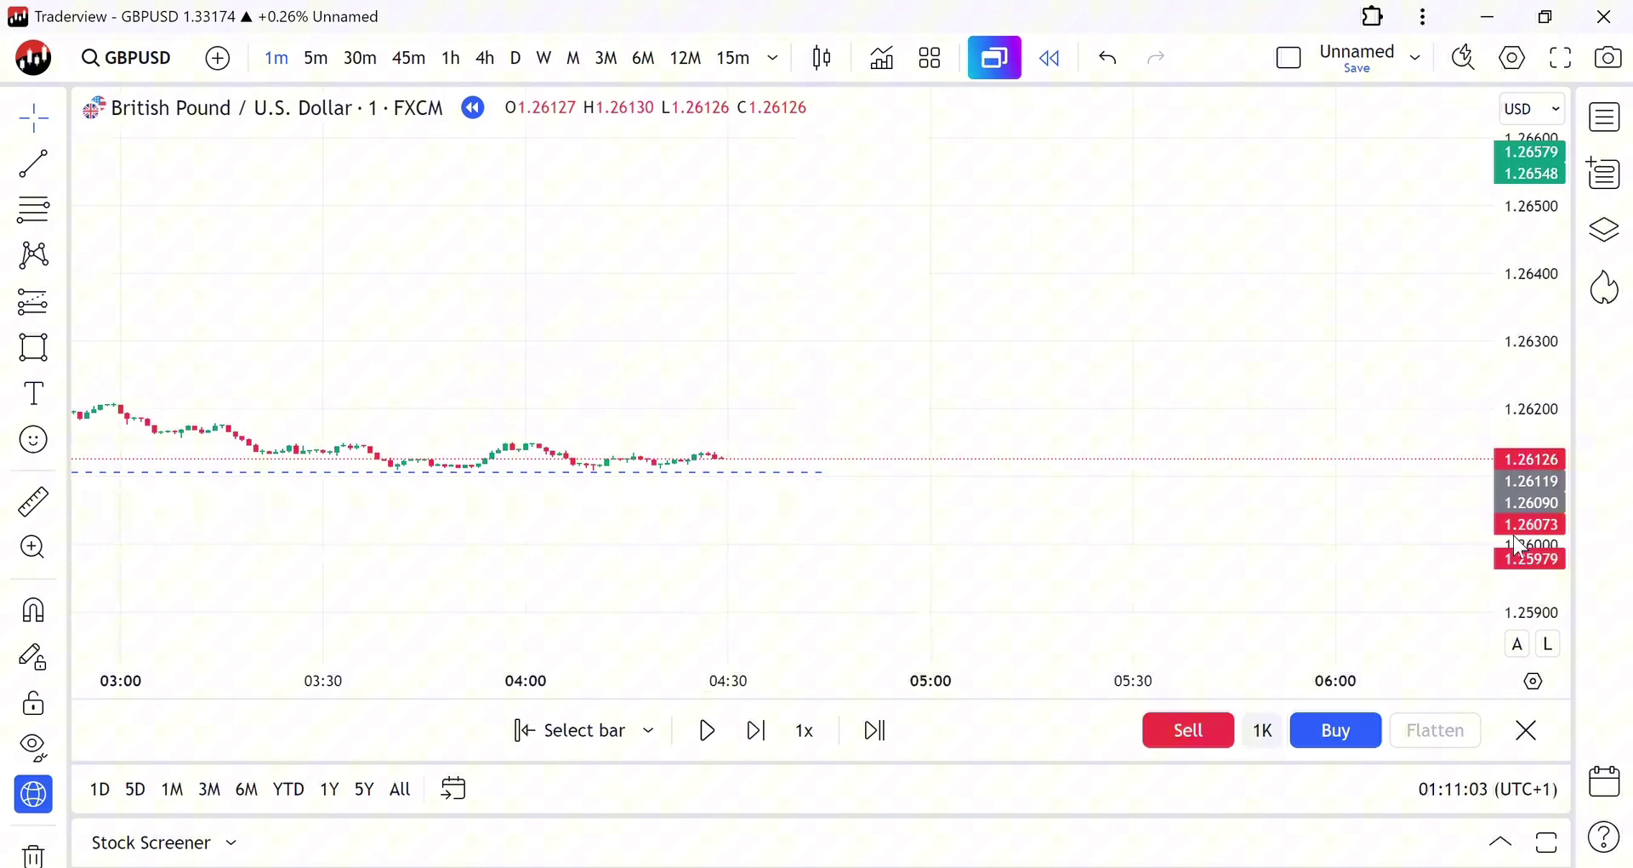
{"action": "double_click", "coordinate": [1514, 534]}
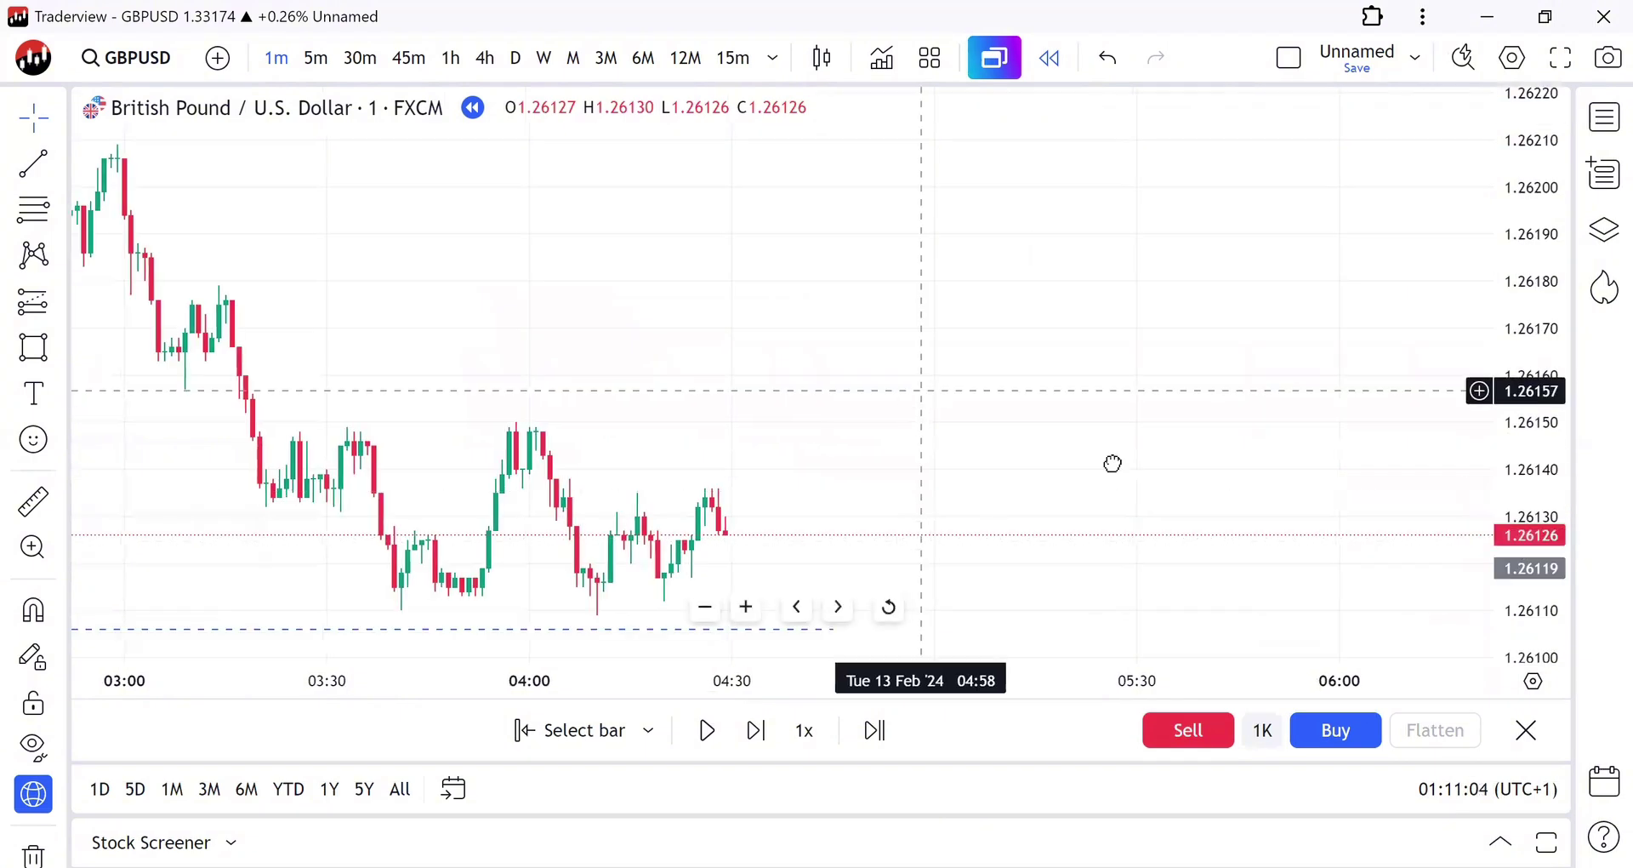
{"action": "left_click_drag", "start_coordinate": [1111, 463], "coordinate": [1317, 468]}
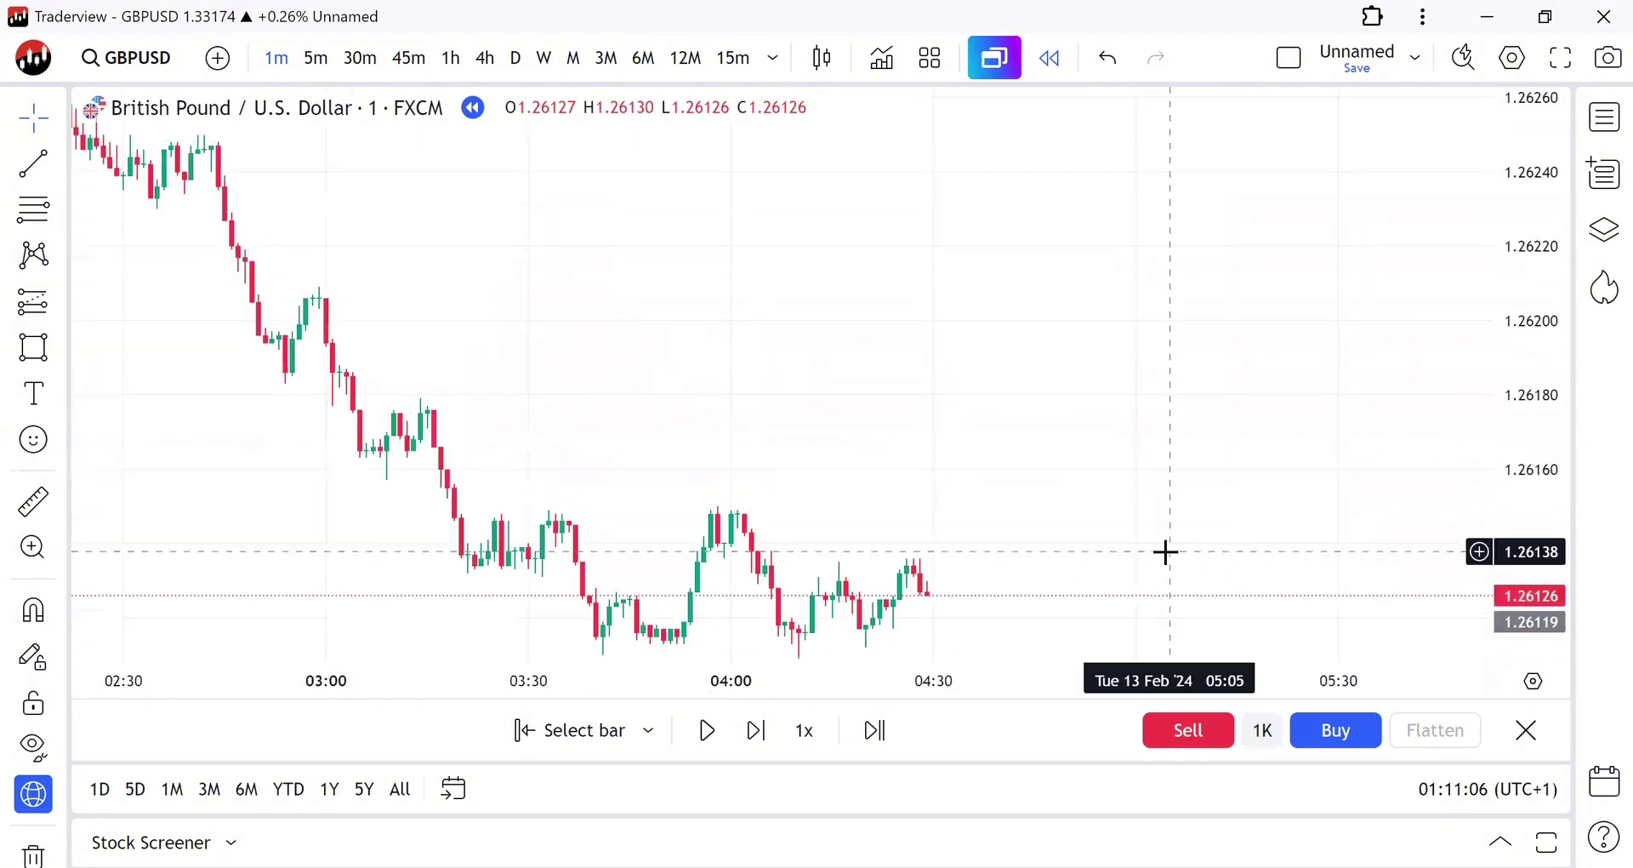
{"action": "left_click_drag", "start_coordinate": [1163, 550], "coordinate": [1035, 230]}
Step: Advance the 1-minute bar replay candle by candle to about 05:13 on 13 February, past the sweep of the dashed swing-low line
{"action": "left_click", "coordinate": [757, 730]}
{"action": "left_click", "coordinate": [756, 730]}
{"action": "left_click", "coordinate": [757, 730]}
{"action": "left_click", "coordinate": [756, 730]}
{"action": "left_click", "coordinate": [756, 730]}
{"action": "left_click", "coordinate": [756, 730]}
{"action": "left_click", "coordinate": [756, 730]}
{"action": "left_click", "coordinate": [756, 730]}
{"action": "left_click", "coordinate": [756, 730]}
{"action": "left_click", "coordinate": [756, 730]}
{"action": "left_click", "coordinate": [757, 730]}
{"action": "left_click", "coordinate": [756, 730]}
{"action": "left_click", "coordinate": [756, 730]}
{"action": "left_click", "coordinate": [757, 730]}
{"action": "left_click", "coordinate": [757, 730]}
{"action": "left_click", "coordinate": [757, 730]}
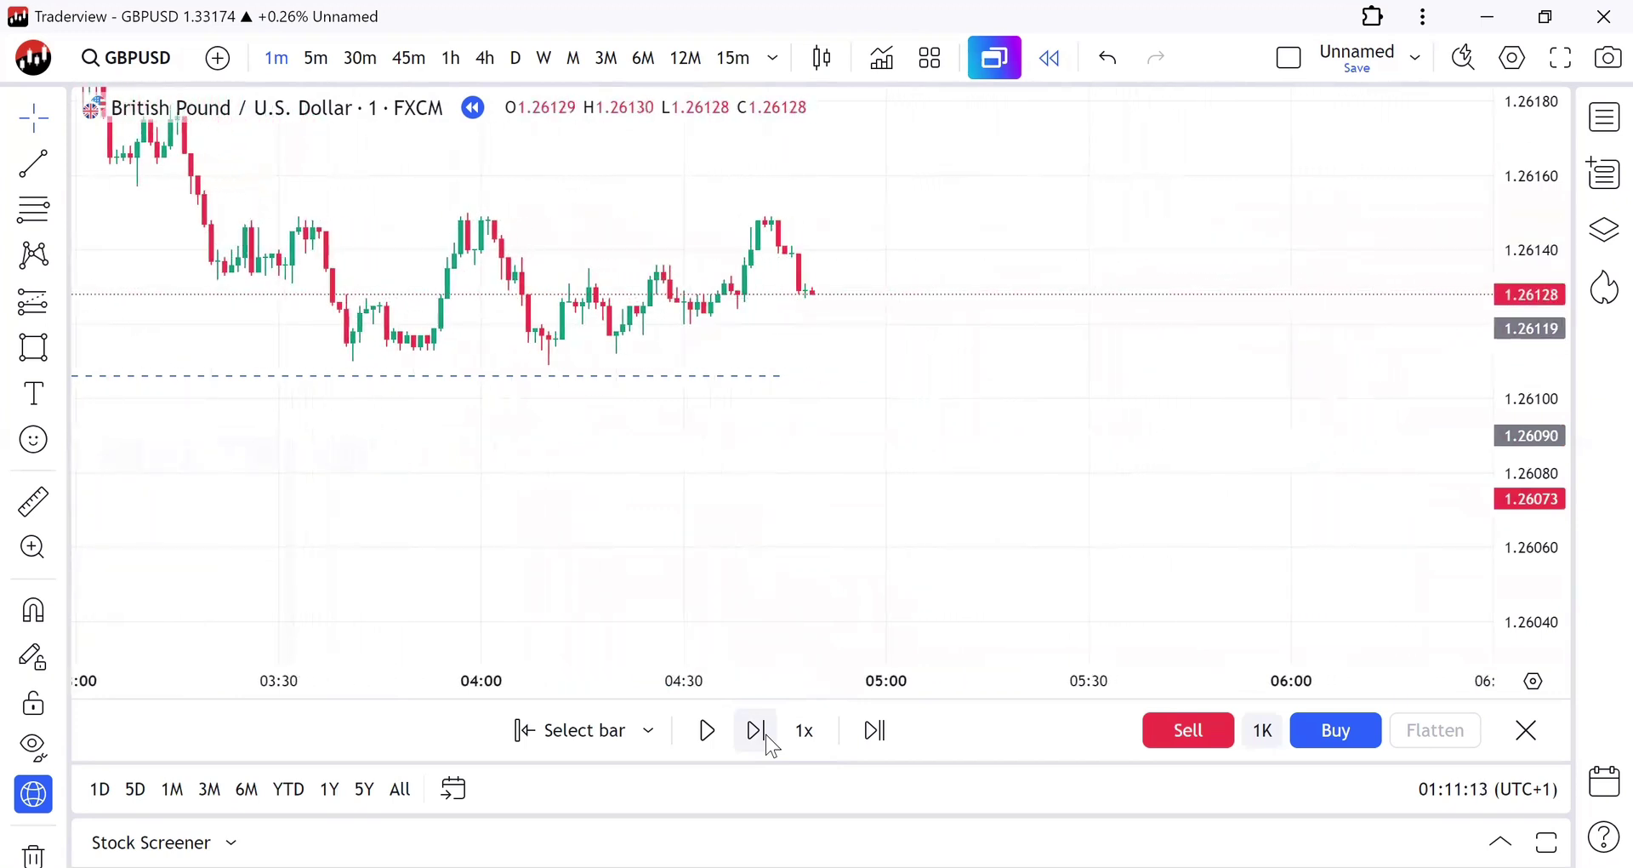
{"action": "left_click", "coordinate": [768, 739]}
{"action": "left_click", "coordinate": [768, 739]}
{"action": "left_click", "coordinate": [769, 738]}
{"action": "left_click", "coordinate": [768, 738]}
{"action": "left_click", "coordinate": [768, 738]}
{"action": "left_click", "coordinate": [768, 739]}
{"action": "left_click", "coordinate": [768, 739]}
{"action": "left_click", "coordinate": [768, 738]}
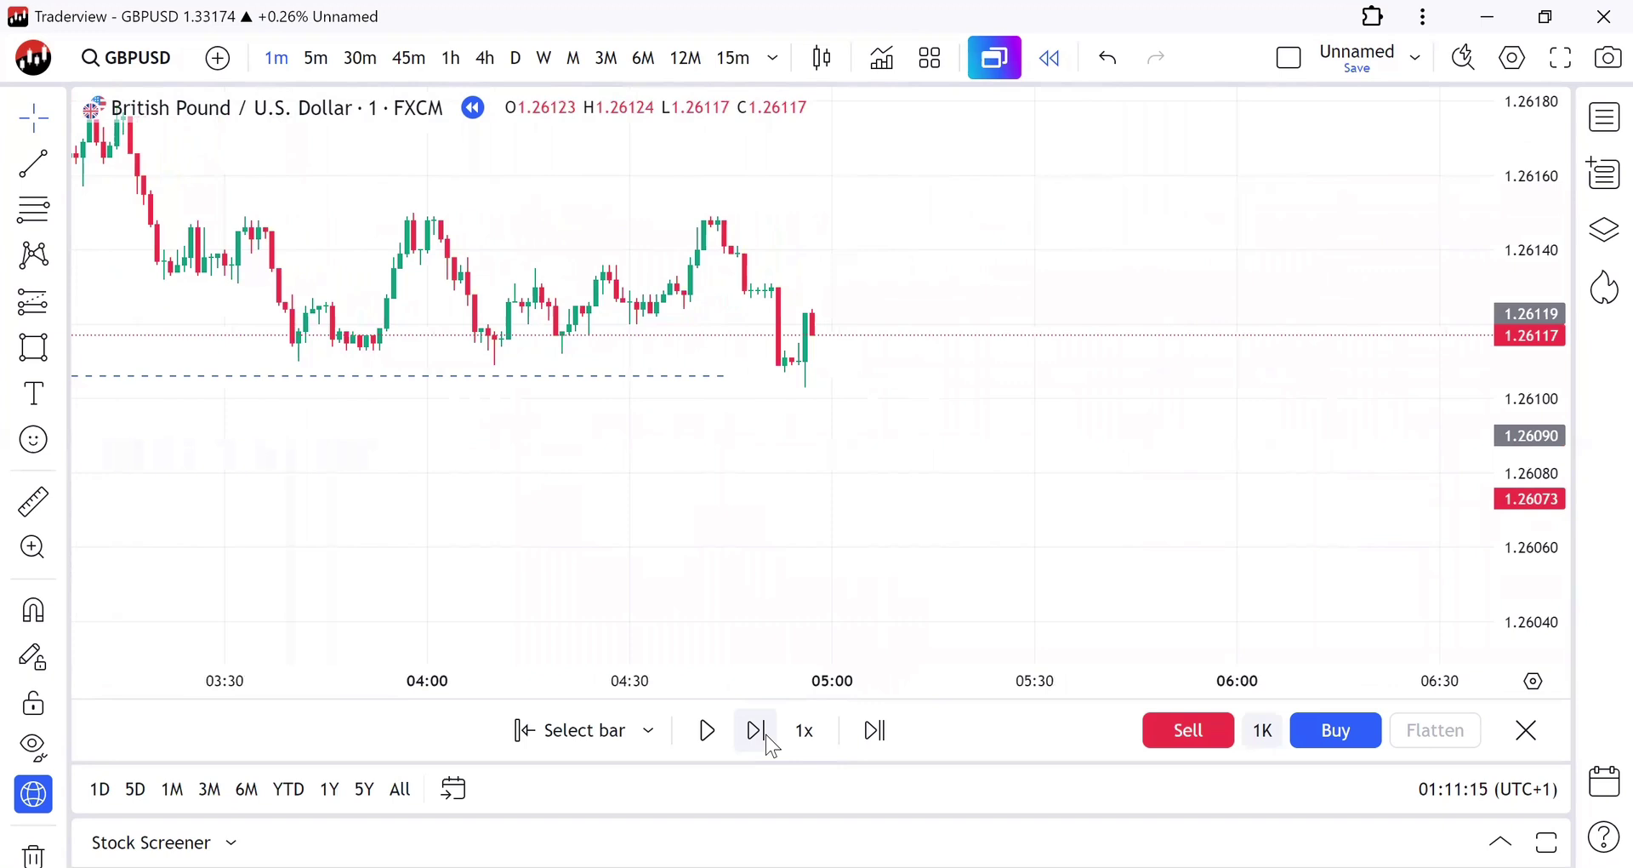
{"action": "left_click", "coordinate": [756, 730]}
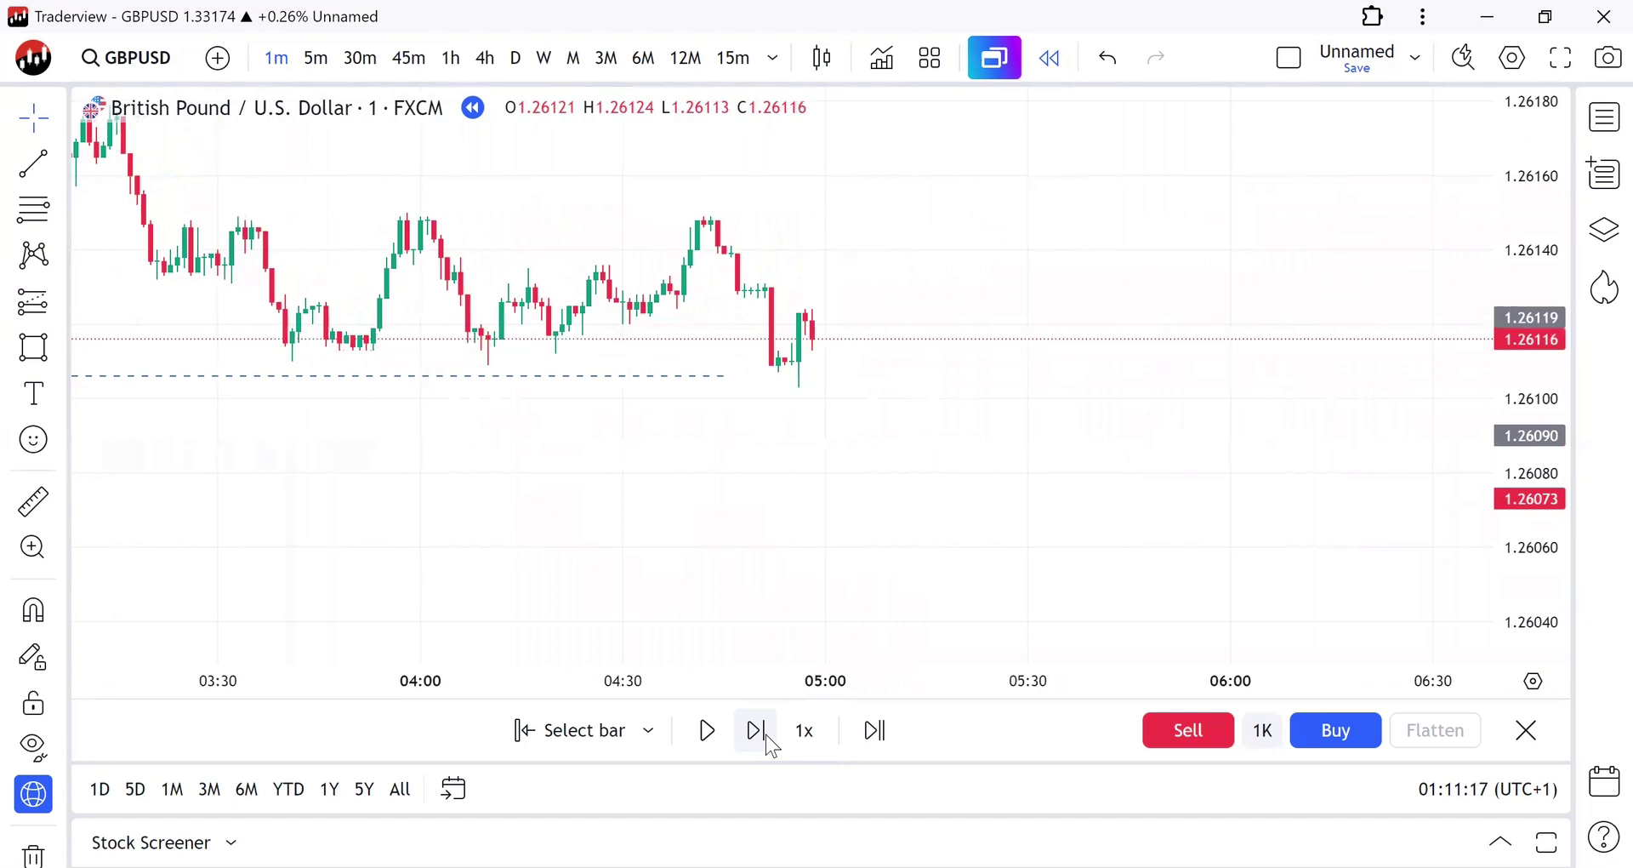
{"action": "left_click", "coordinate": [768, 739]}
{"action": "left_click", "coordinate": [768, 739]}
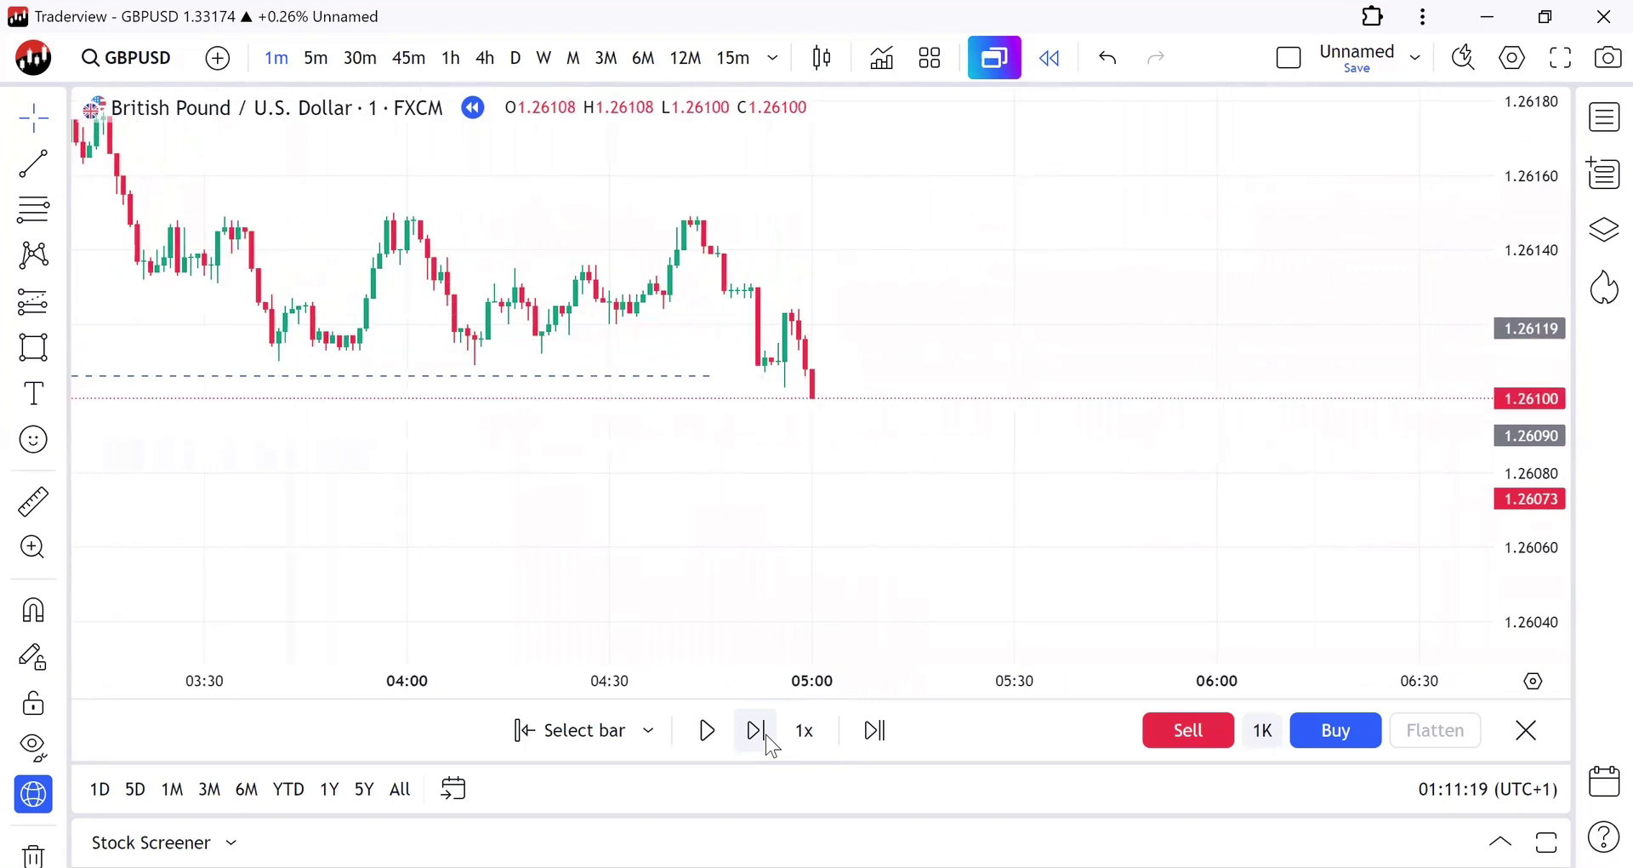
{"action": "left_click", "coordinate": [768, 739]}
{"action": "left_click", "coordinate": [768, 738]}
{"action": "left_click", "coordinate": [769, 738]}
{"action": "left_click", "coordinate": [768, 738]}
{"action": "left_click", "coordinate": [768, 739]}
{"action": "left_click", "coordinate": [768, 738]}
{"action": "left_click", "coordinate": [768, 739]}
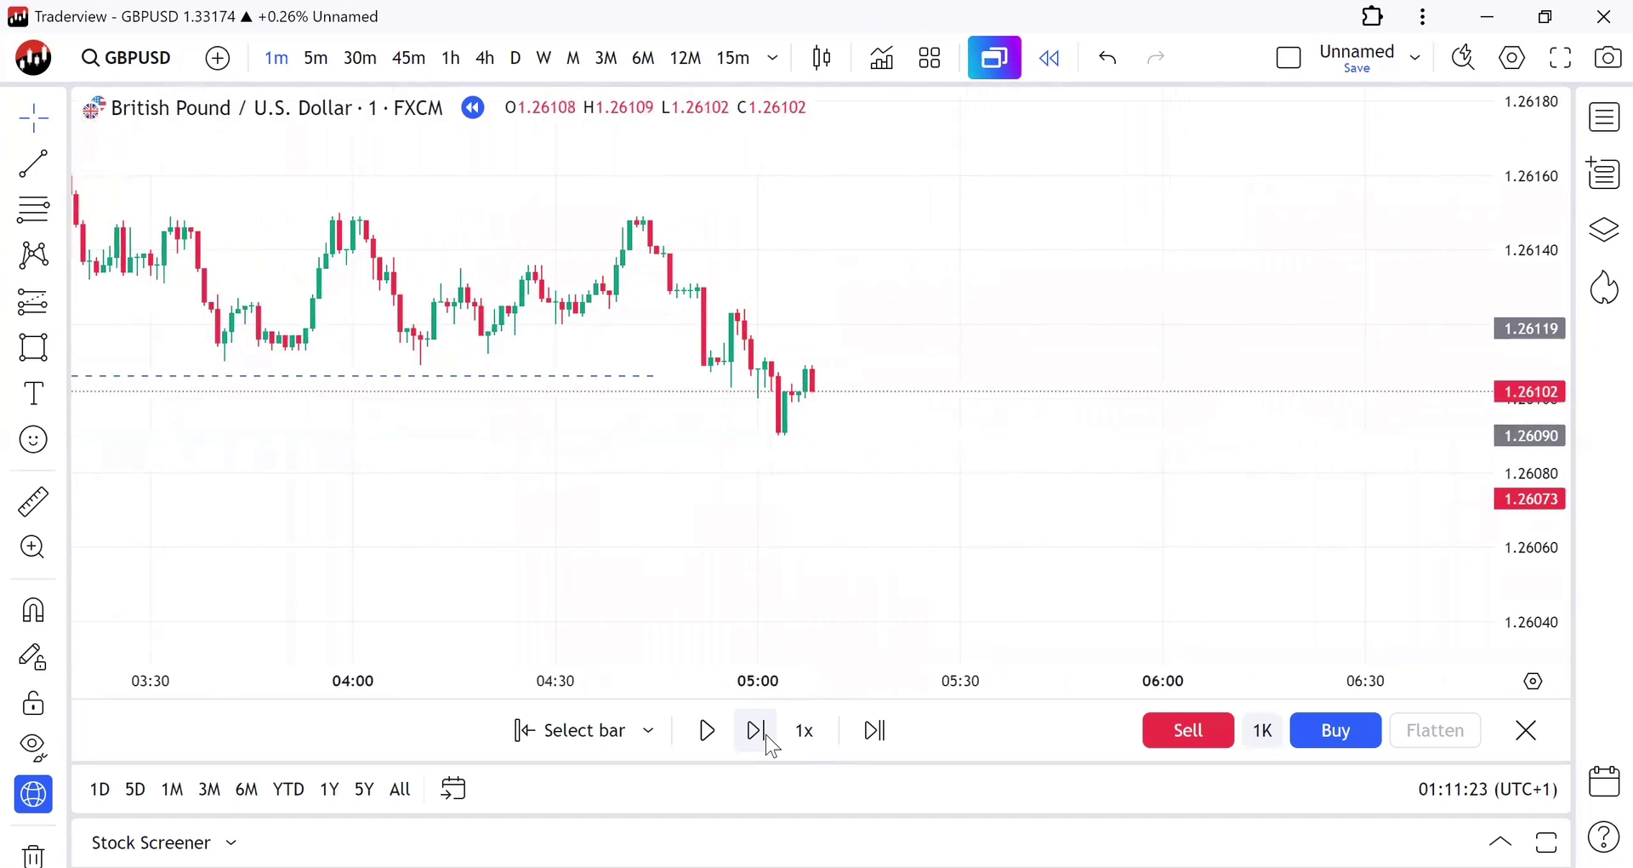
{"action": "left_click", "coordinate": [768, 738]}
{"action": "left_click", "coordinate": [768, 738]}
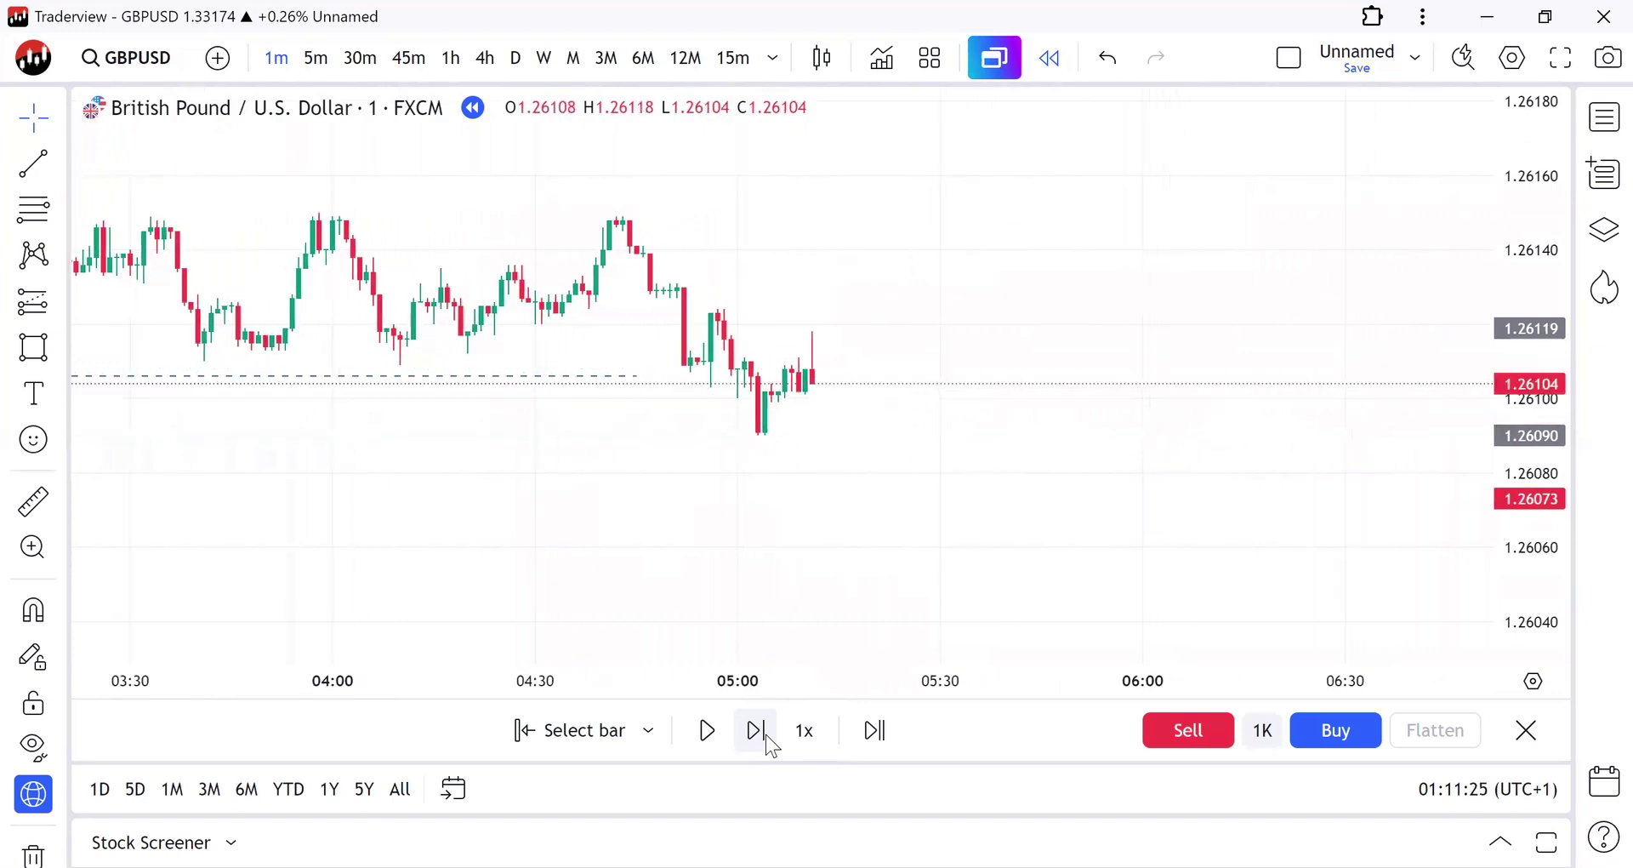
{"action": "left_click", "coordinate": [768, 738]}
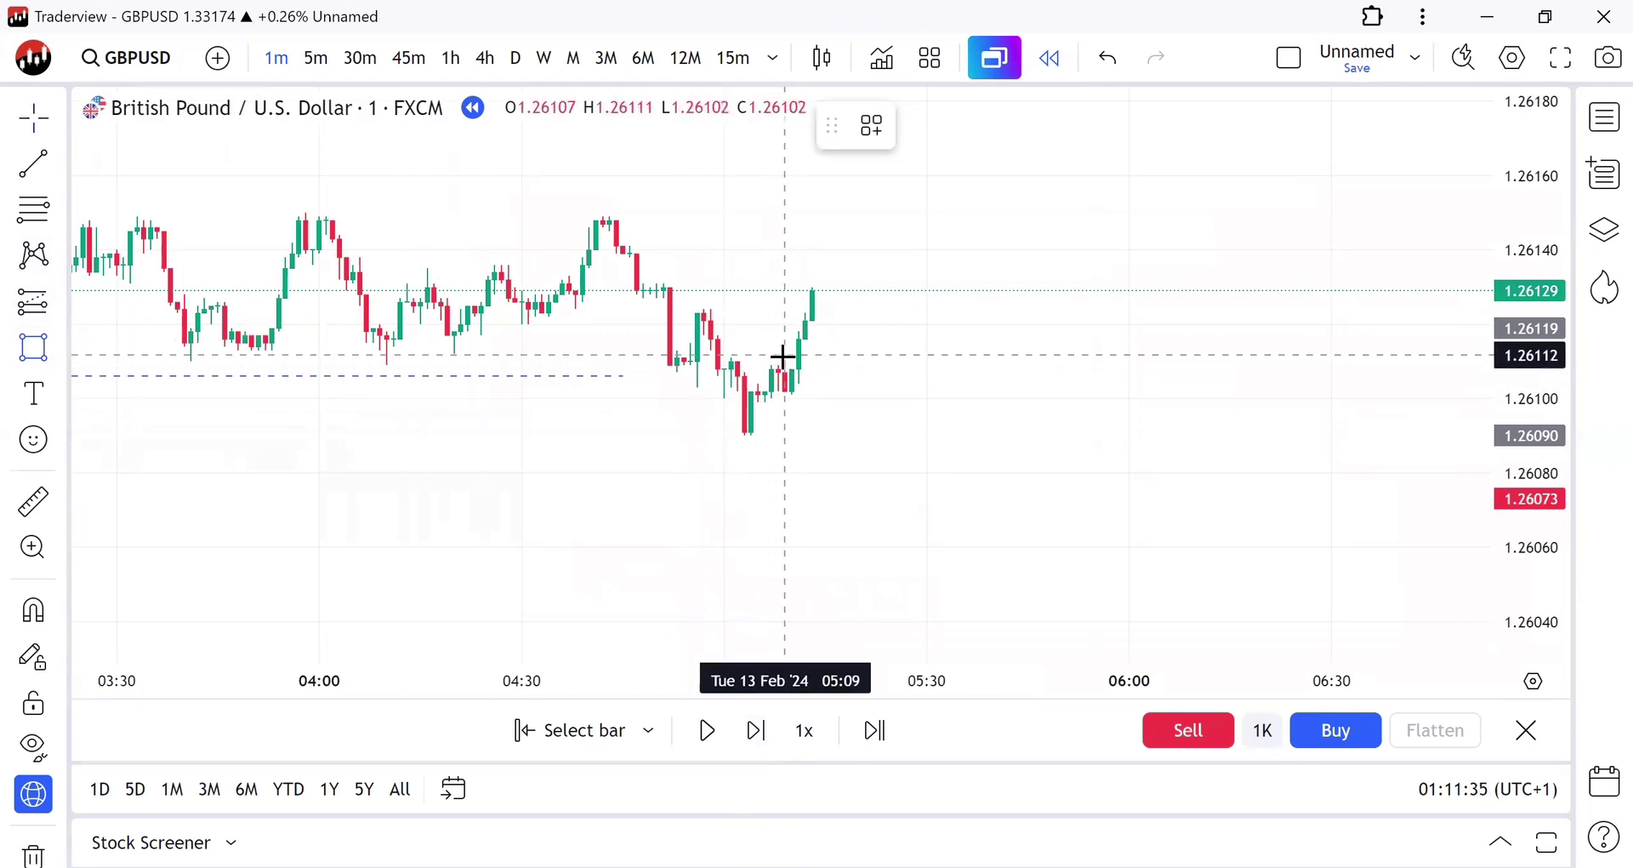
Step: Draw a demand-zone rectangle from 1.26112 to 1.26099, starting at the 05:09 candle and ending at about 05:21
{"action": "left_click_drag", "start_coordinate": [783, 356], "coordinate": [868, 396]}
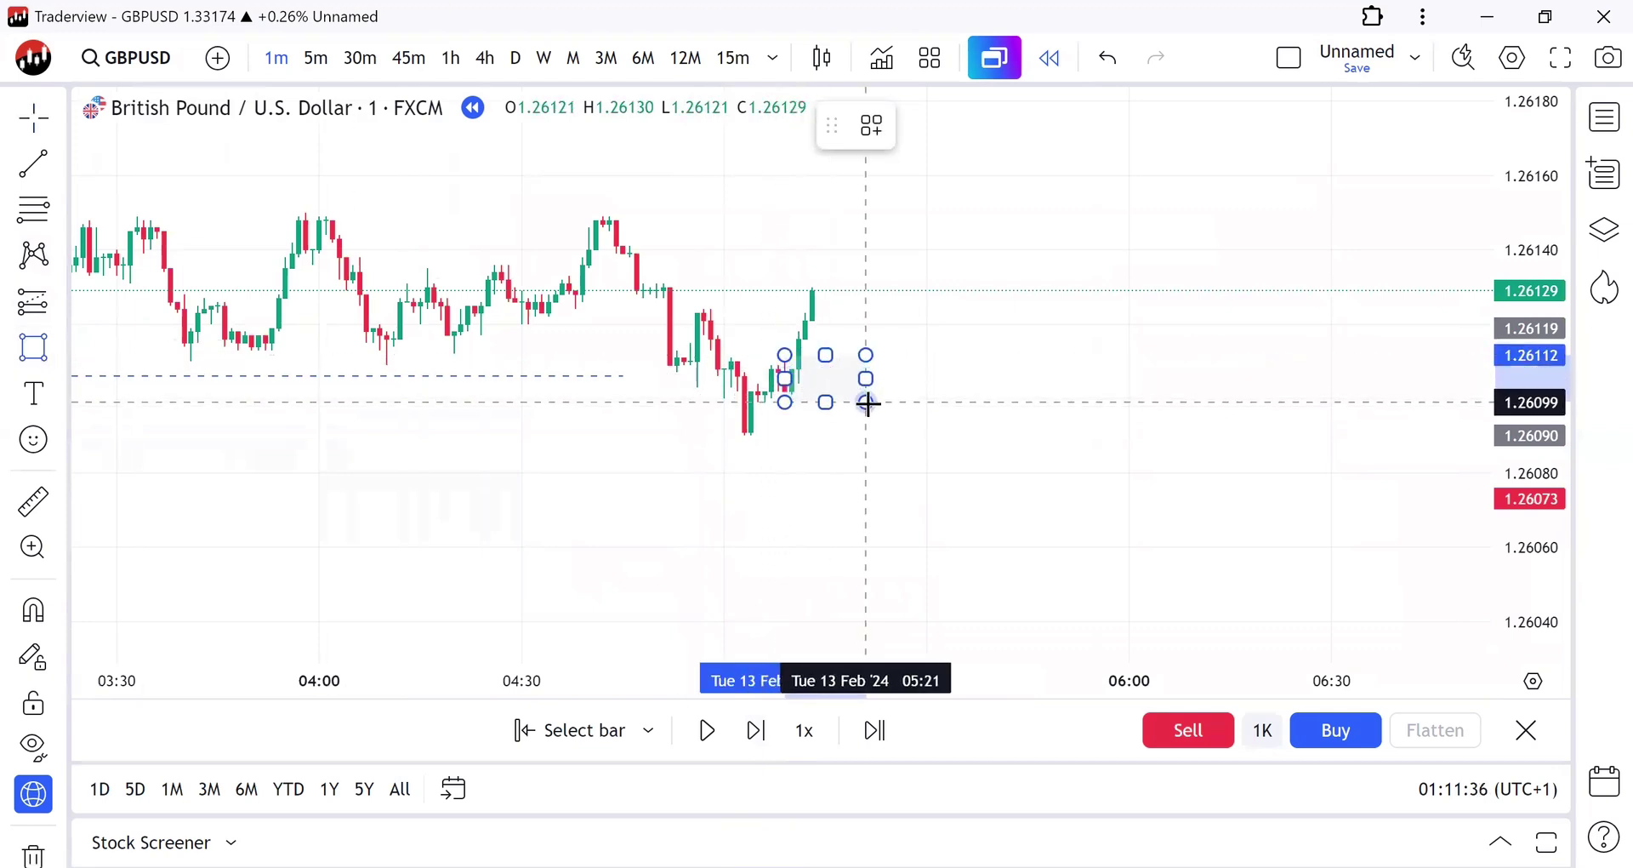
{"action": "left_click", "coordinate": [972, 437]}
Step: Try a dashed horizontal trend line at 1.26124 from the swing high just before 05:00 to 05:13
{"action": "left_click", "coordinate": [33, 163]}
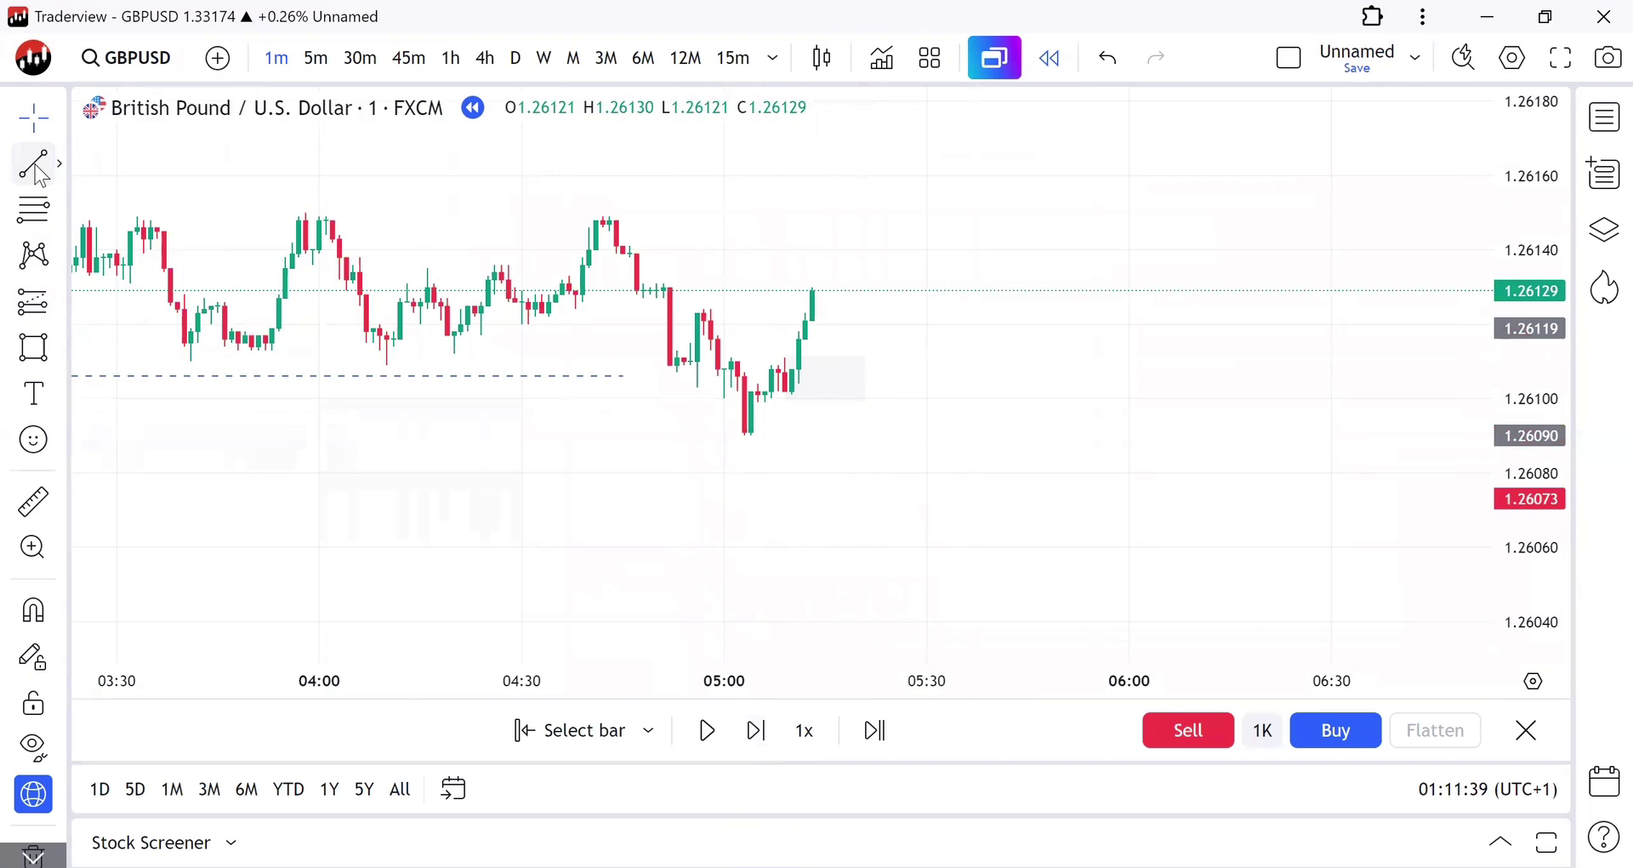
{"action": "key", "text": "ctrl"}
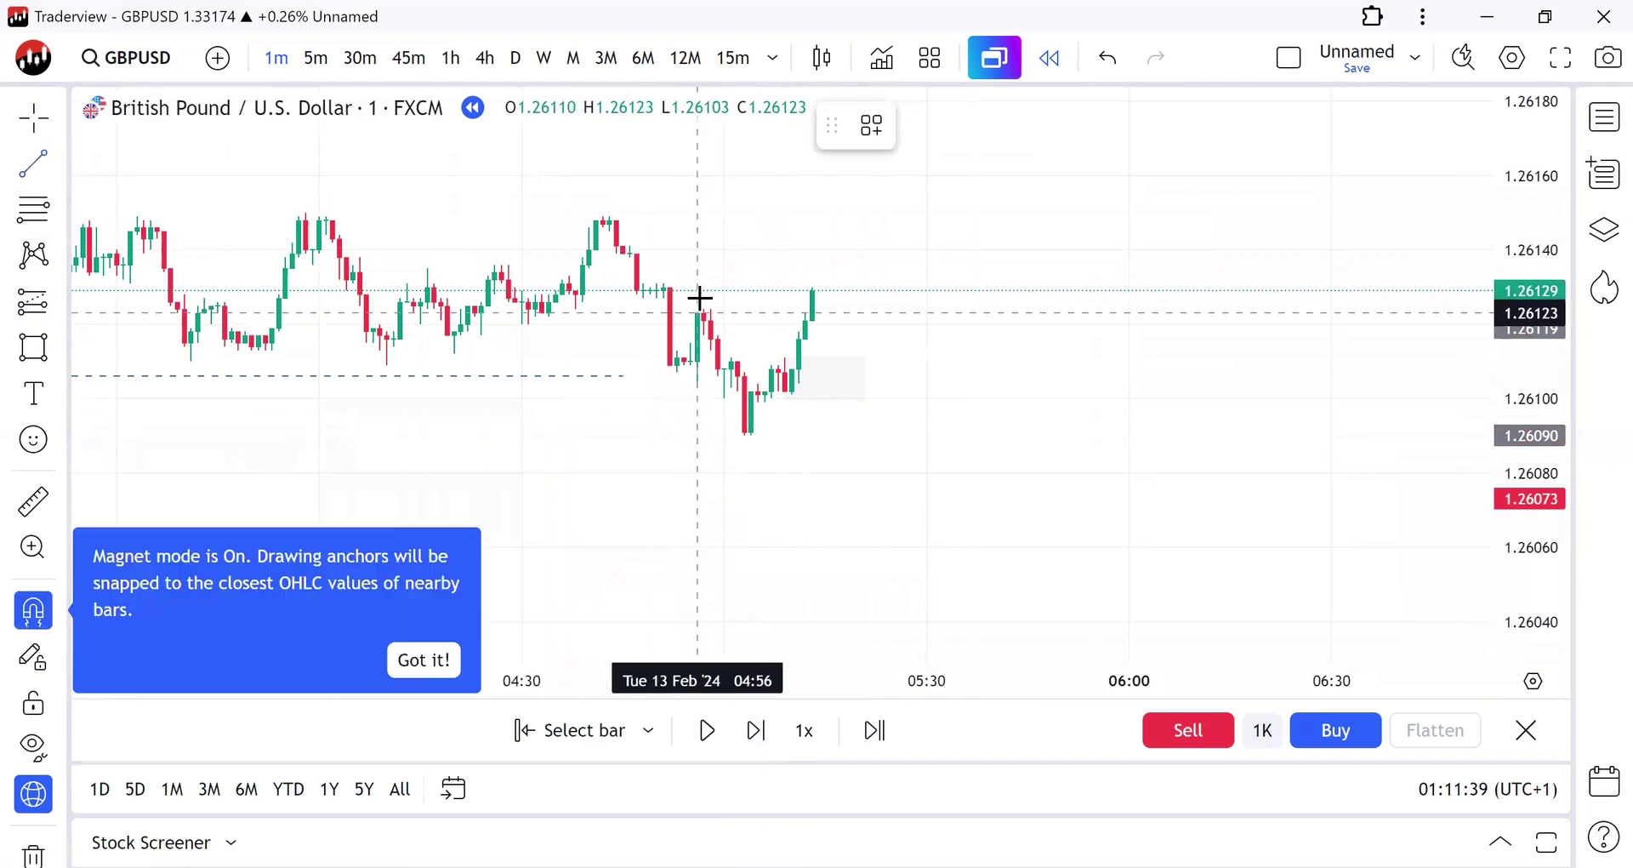
{"action": "left_click", "coordinate": [792, 321]}
{"action": "left_click", "coordinate": [813, 319]}
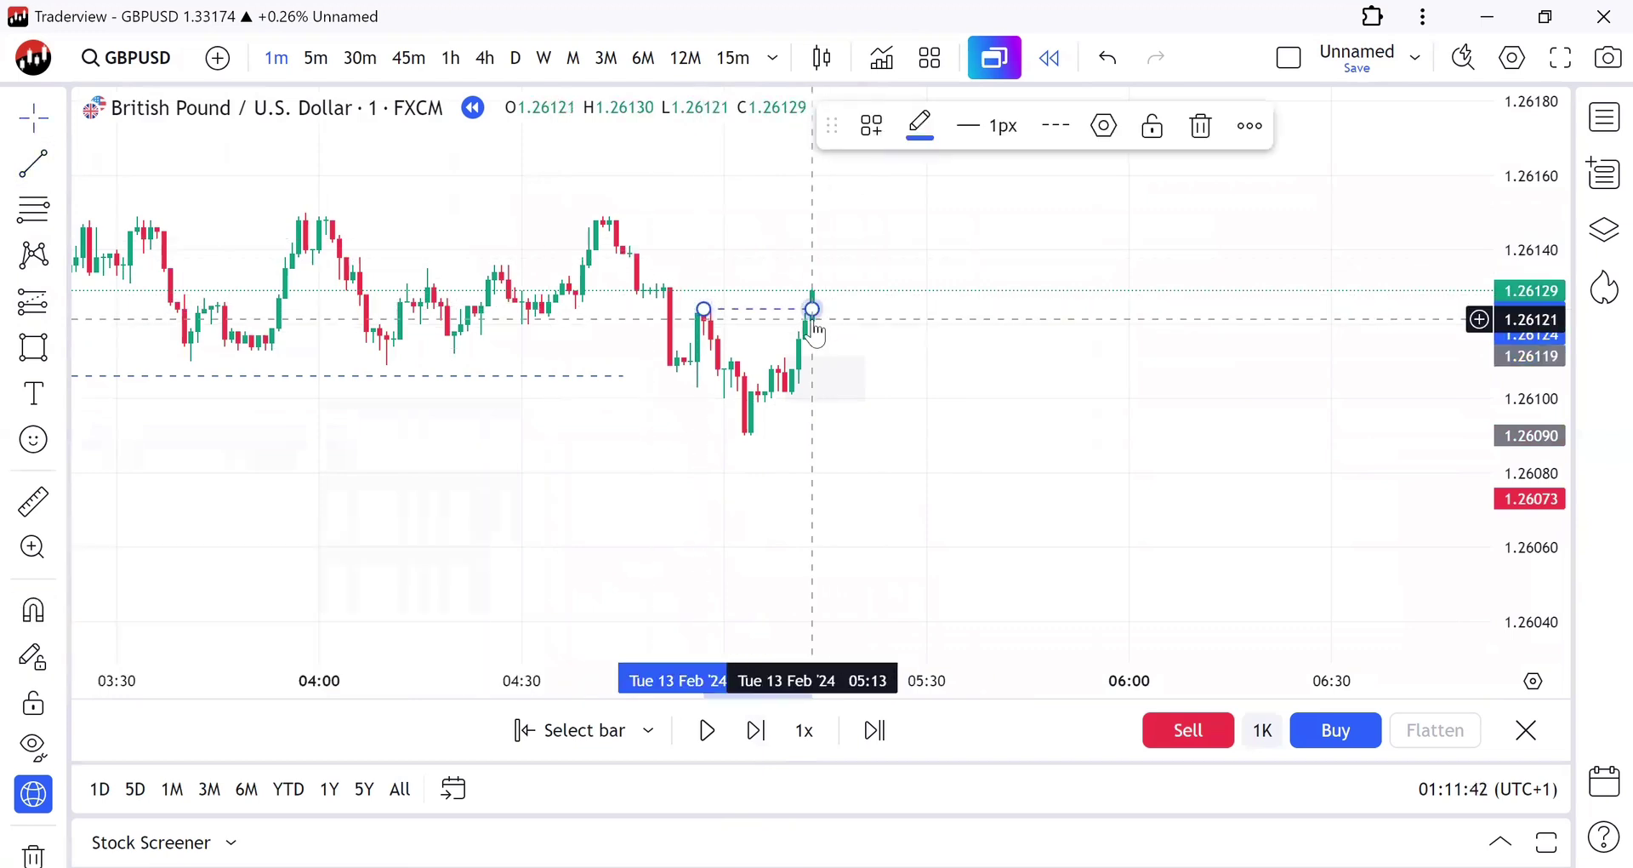
{"action": "key", "text": "ctrl+z"}
Step: Extend the demand-zone rectangle to 05:37 and place a long position at 05:16 with entry at 1.26112 and stop at 1.26090
{"action": "left_click_drag", "start_coordinate": [865, 378], "coordinate": [974, 380]}
{"action": "left_click", "coordinate": [58, 301]}
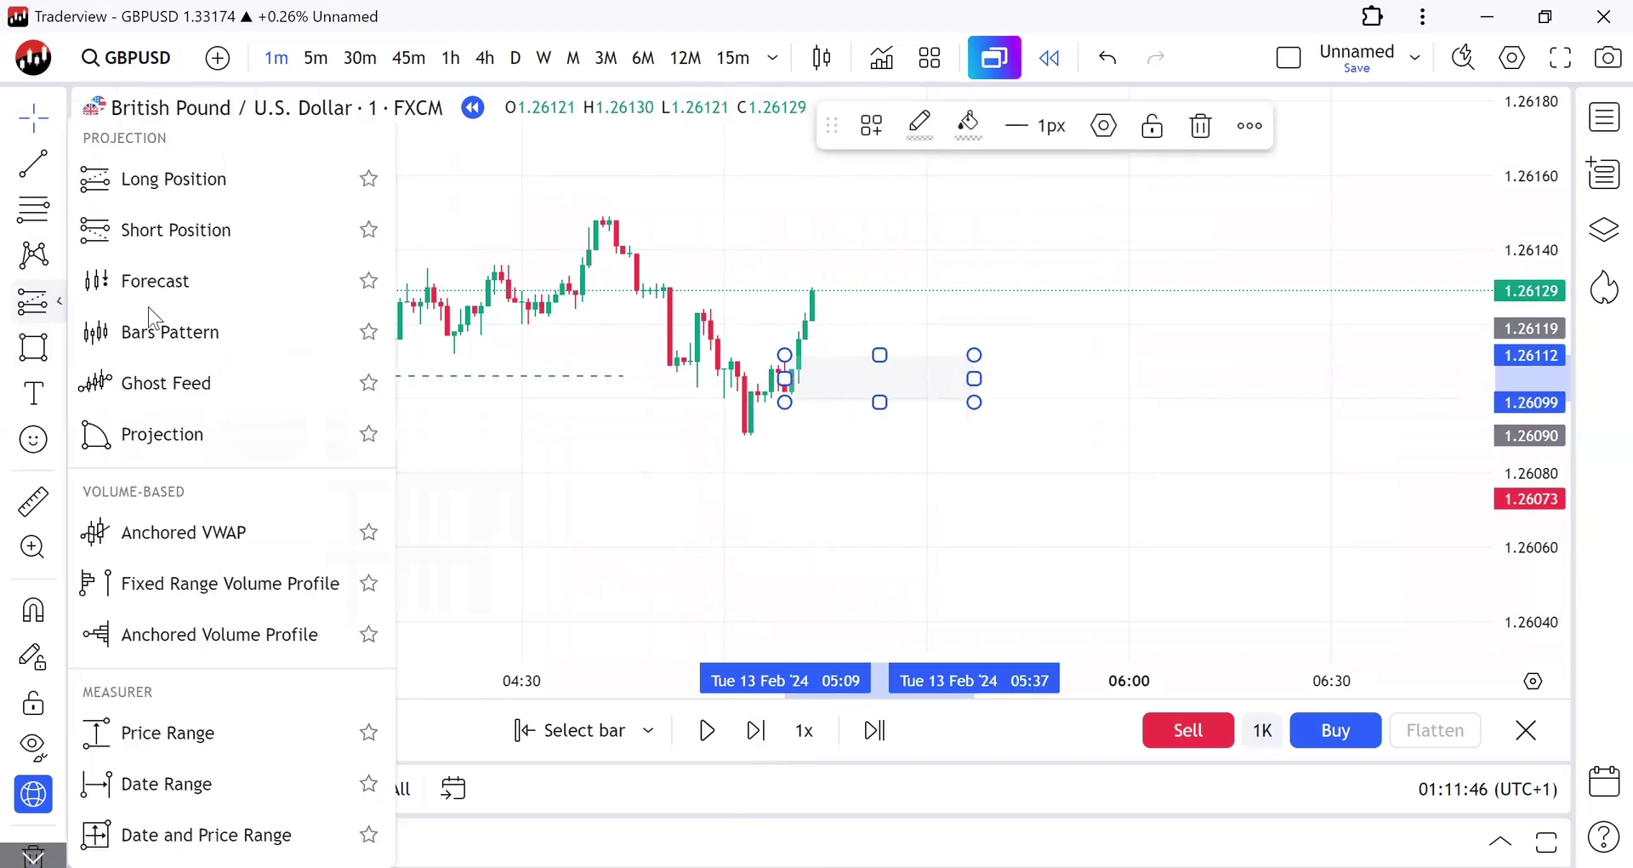
{"action": "left_click", "coordinate": [619, 280]}
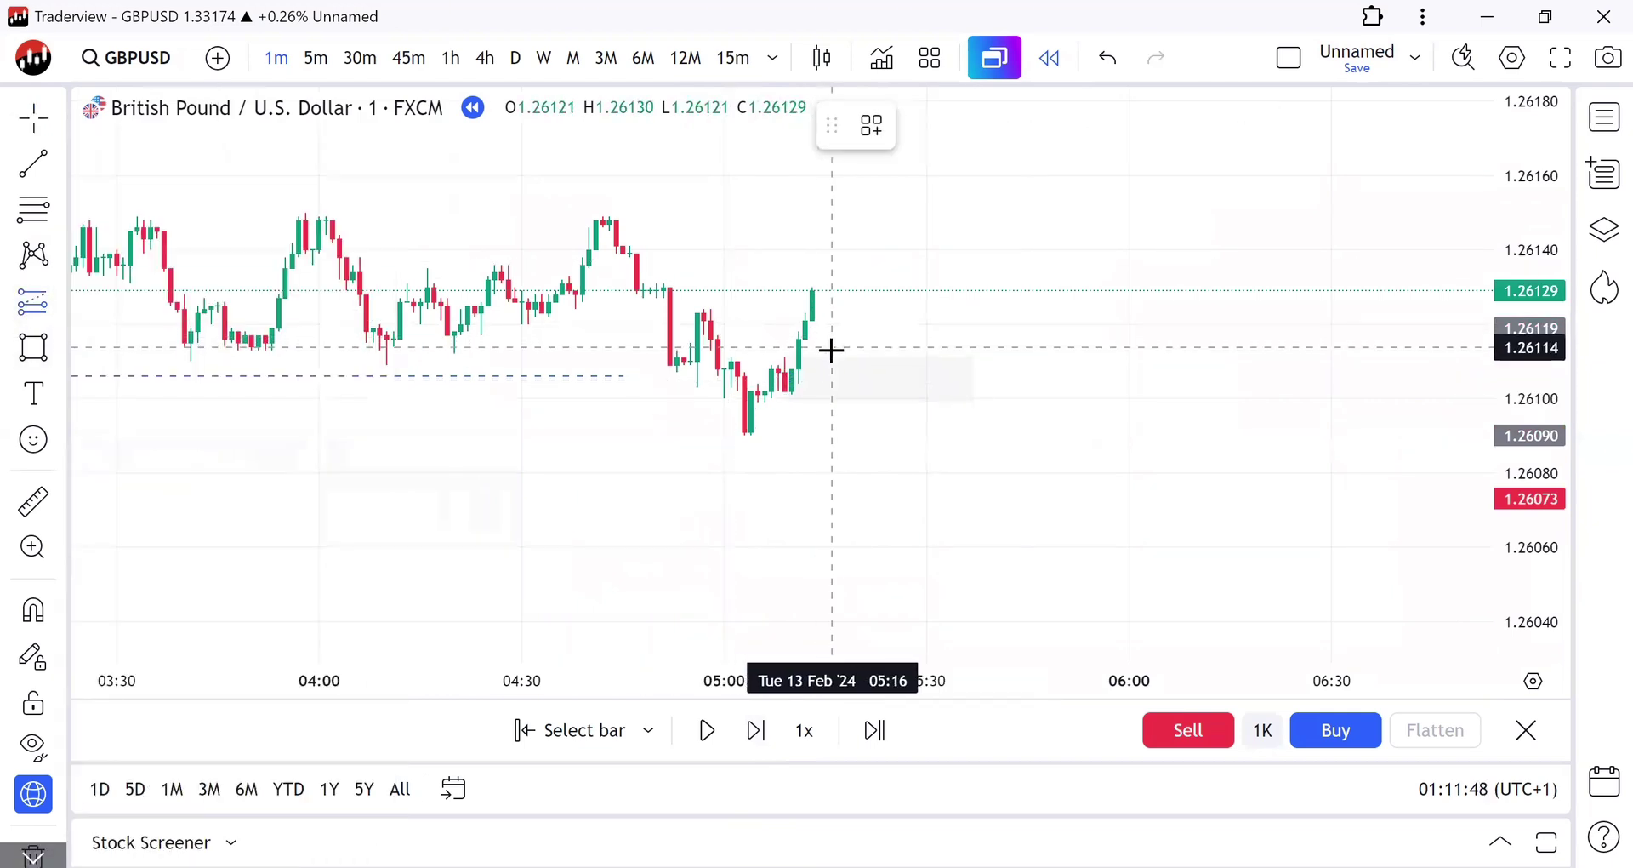
{"action": "left_click", "coordinate": [832, 354]}
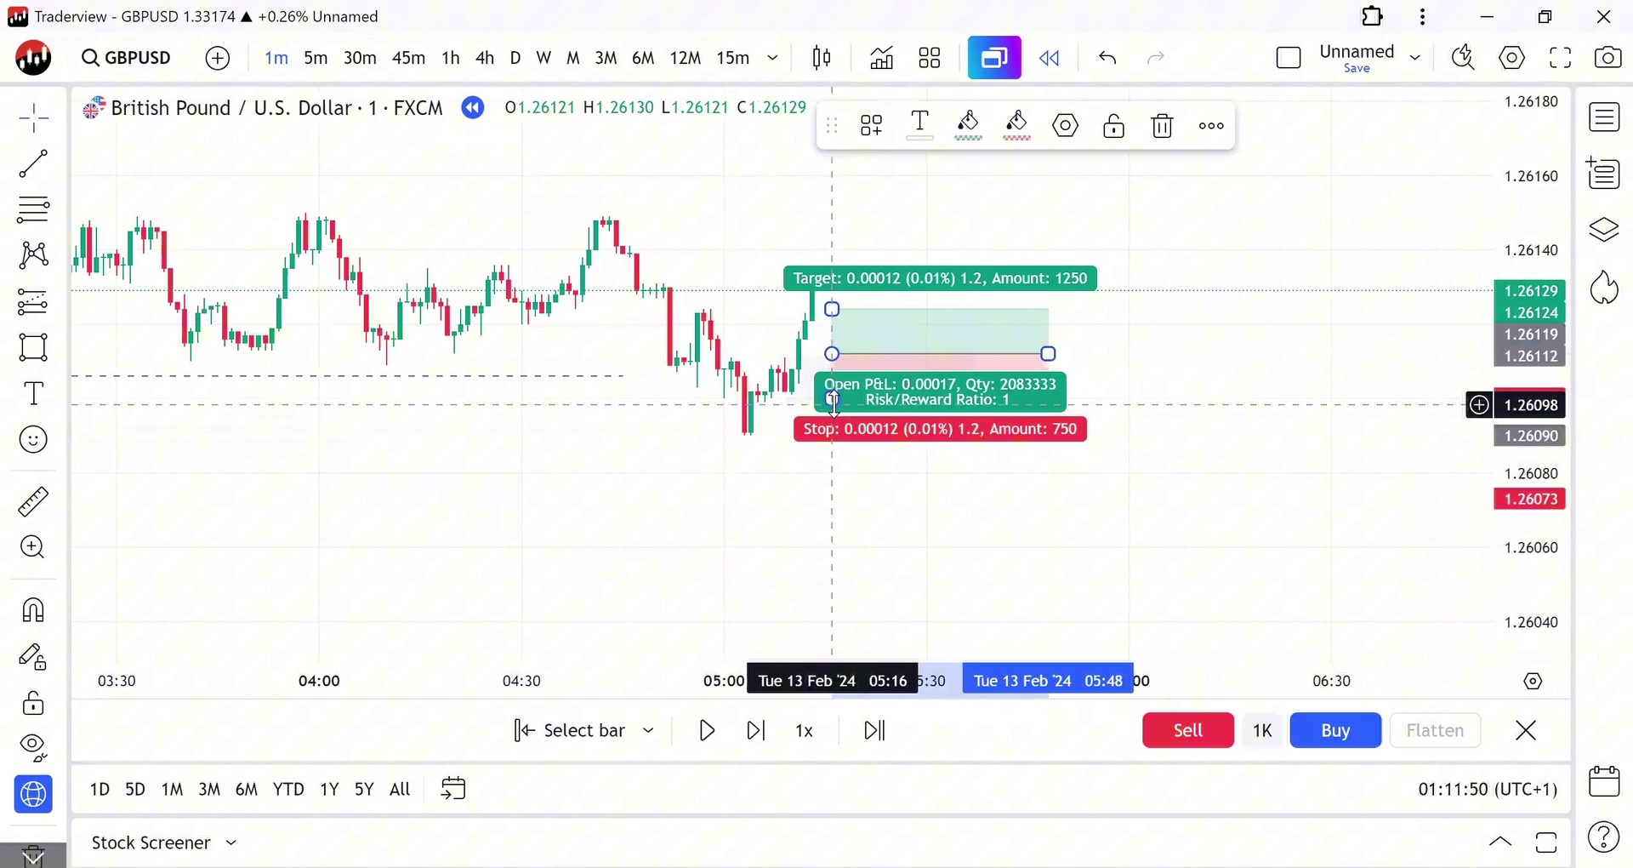
{"action": "left_click_drag", "start_coordinate": [824, 407], "coordinate": [825, 417]}
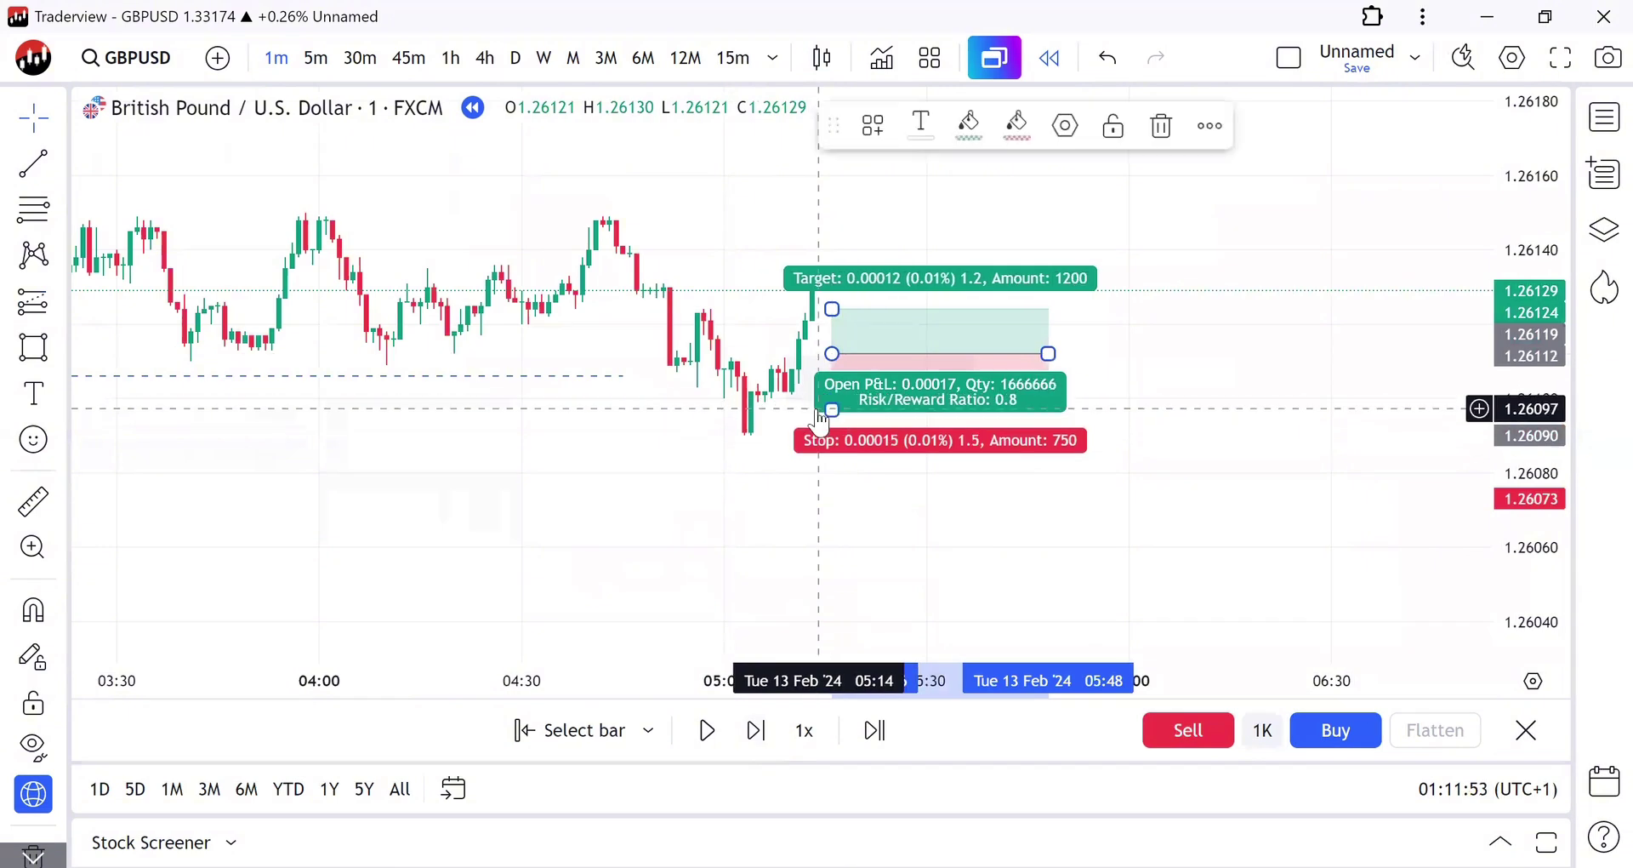
{"action": "left_click", "coordinate": [984, 503]}
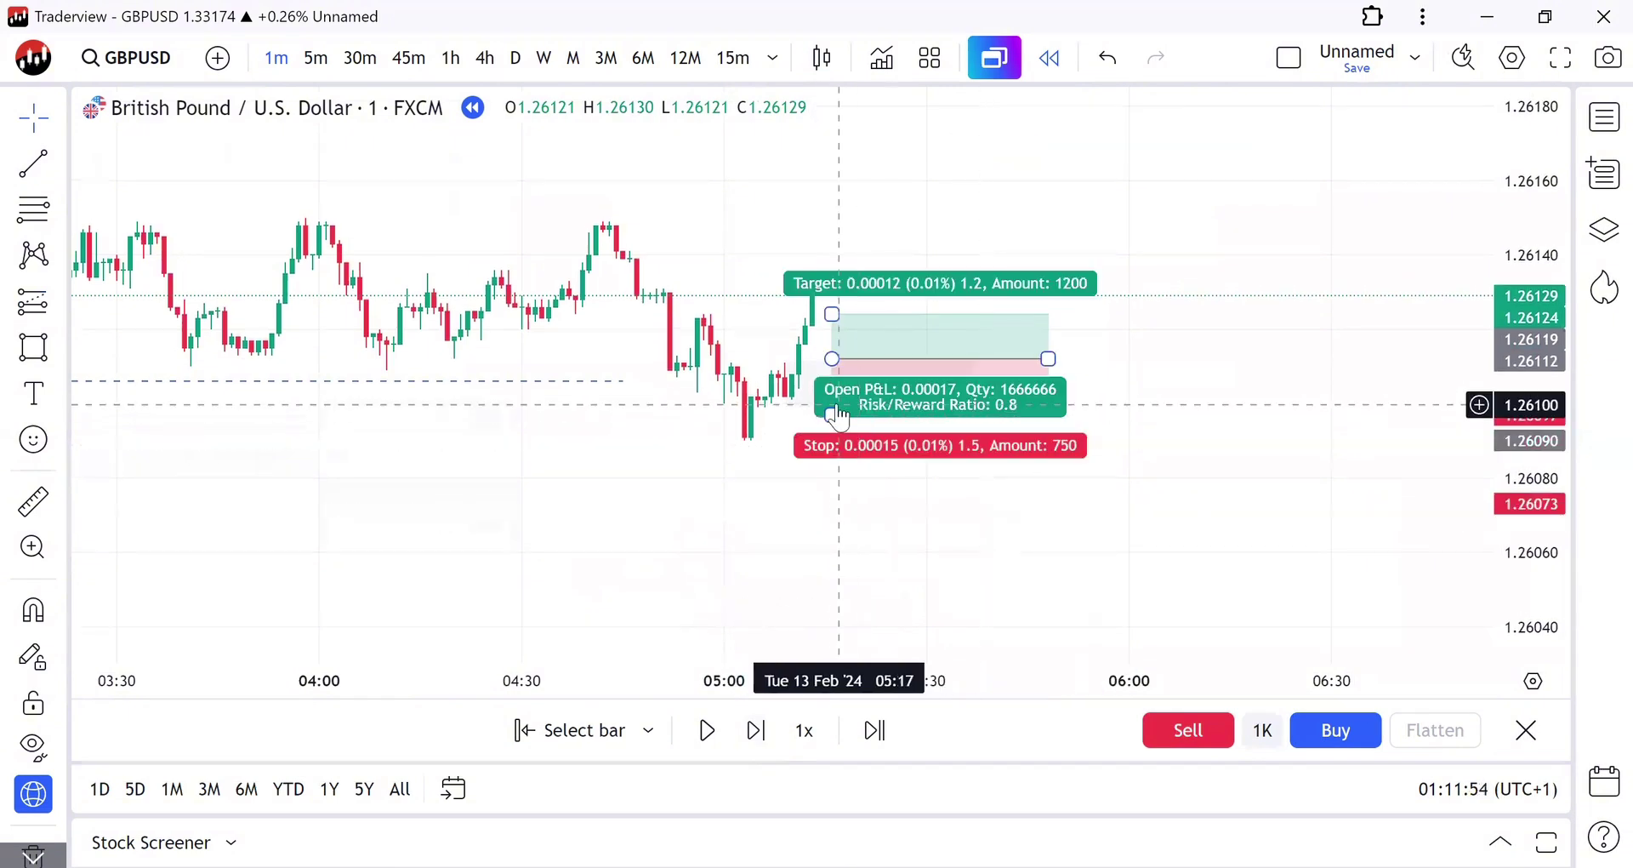
{"action": "left_click_drag", "start_coordinate": [801, 433], "coordinate": [761, 452]}
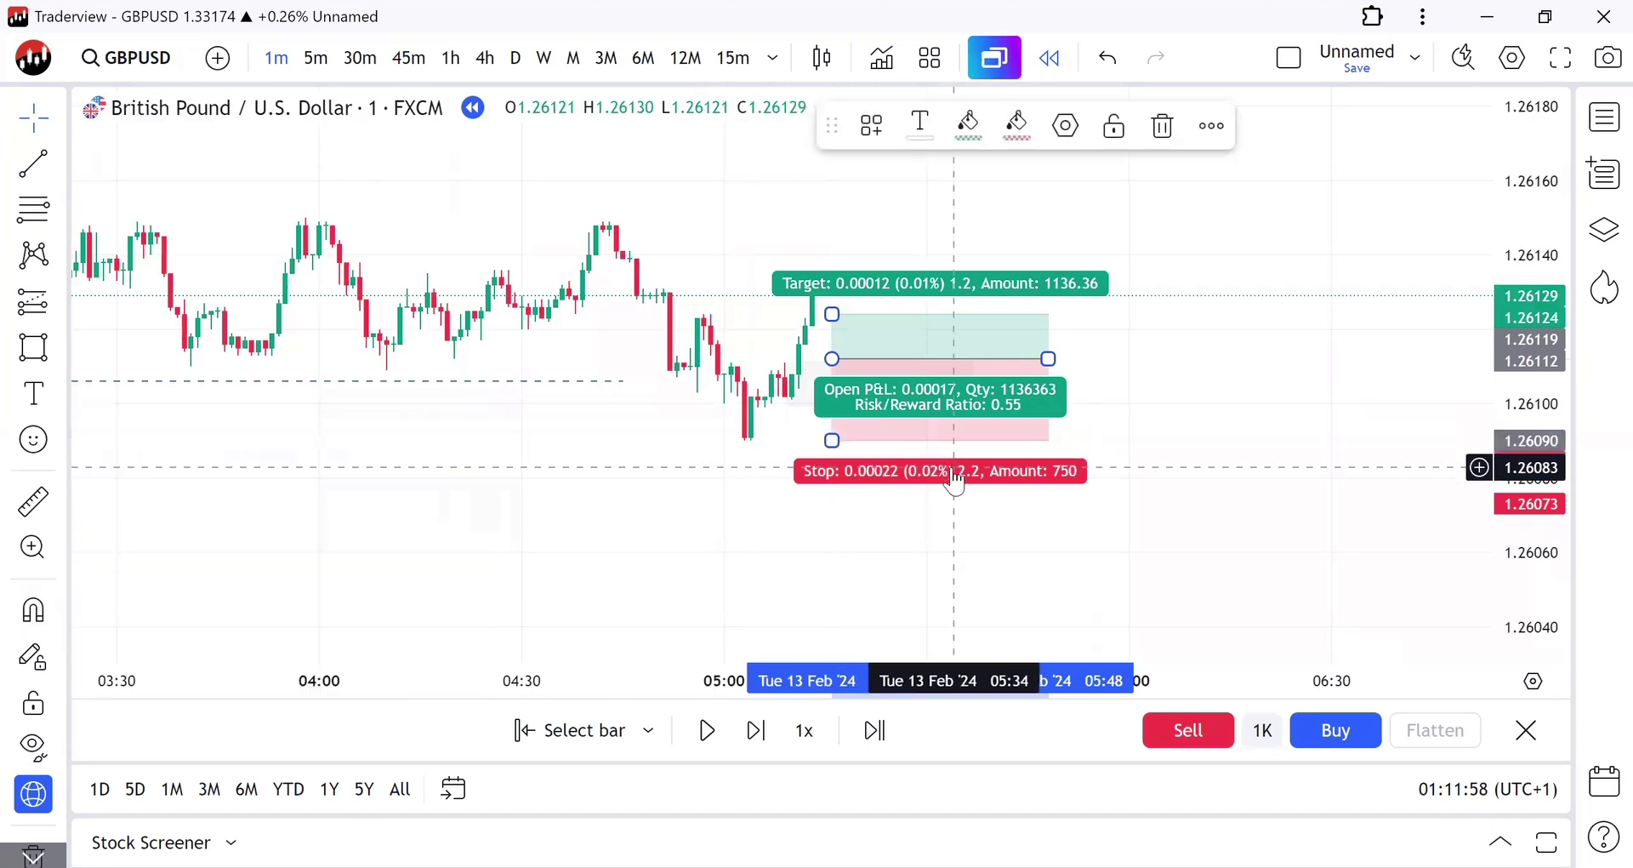
{"action": "left_click", "coordinate": [1133, 503]}
Step: On the 15-minute chart, raise the new long position's target to 1.26575 and extend its right edge to about 07:30
{"action": "left_click_drag", "start_coordinate": [839, 395], "coordinate": [748, 89]}
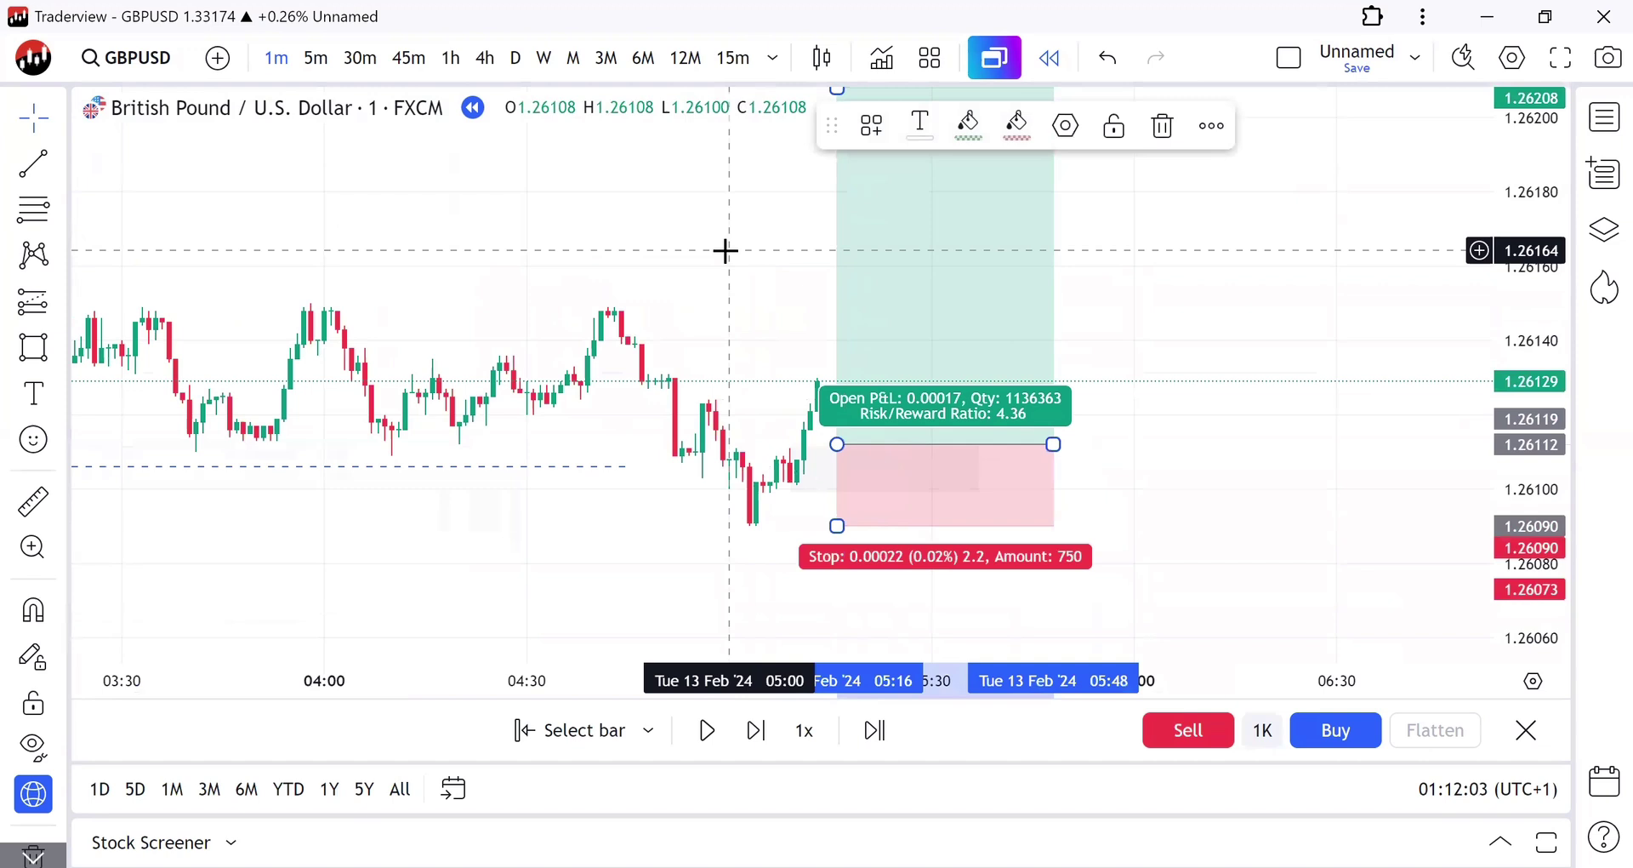
{"action": "type", "text": "15"}
{"action": "key", "text": "Return"}
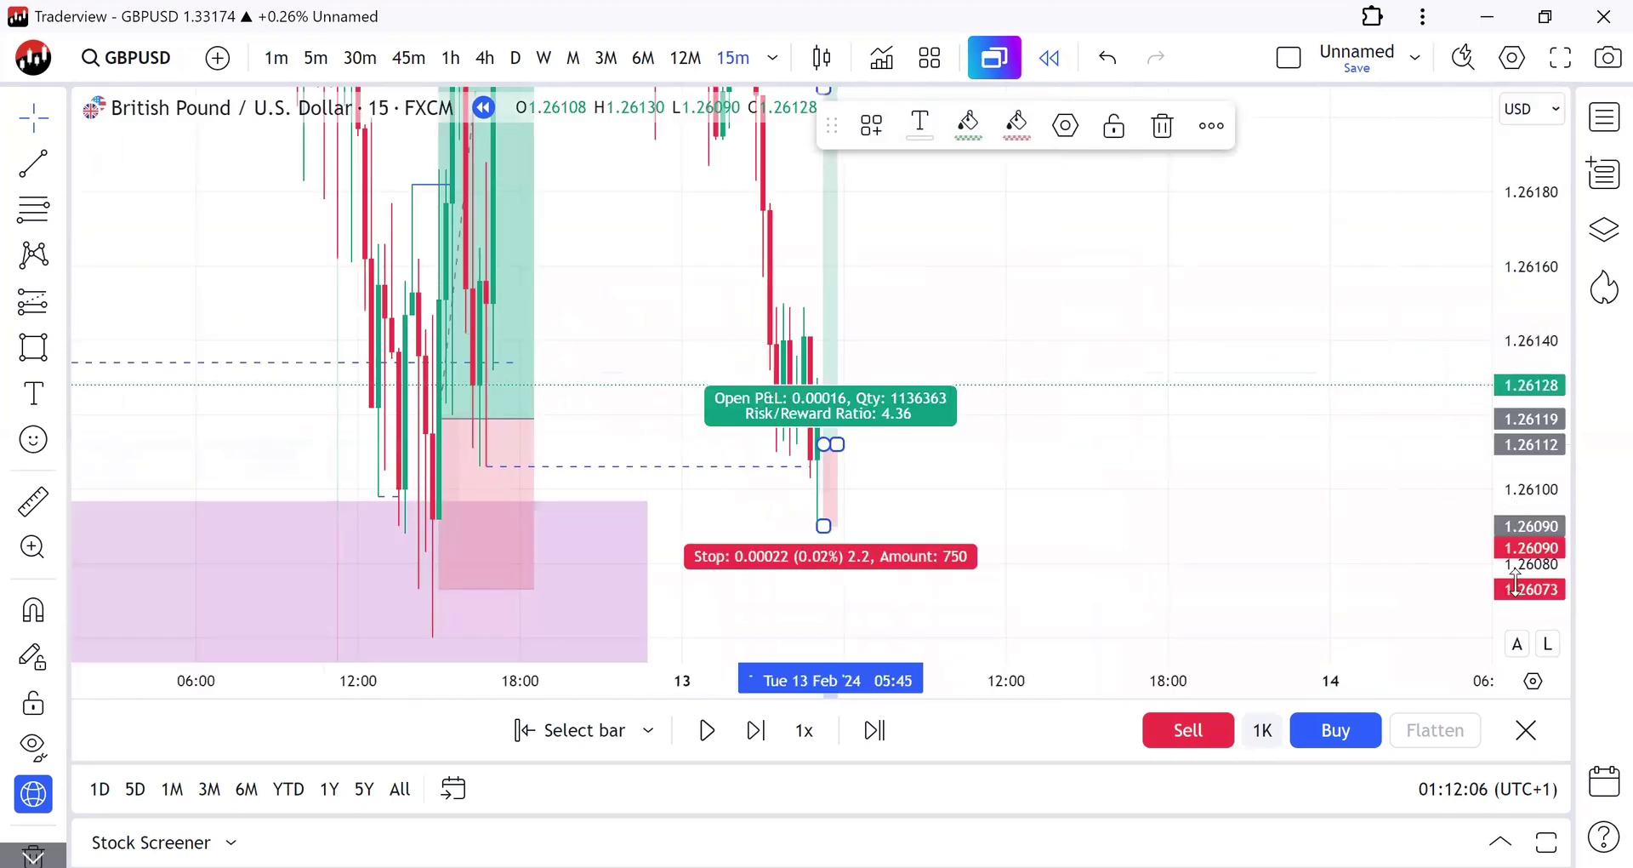
{"action": "left_click_drag", "start_coordinate": [1517, 583], "coordinate": [1517, 680]}
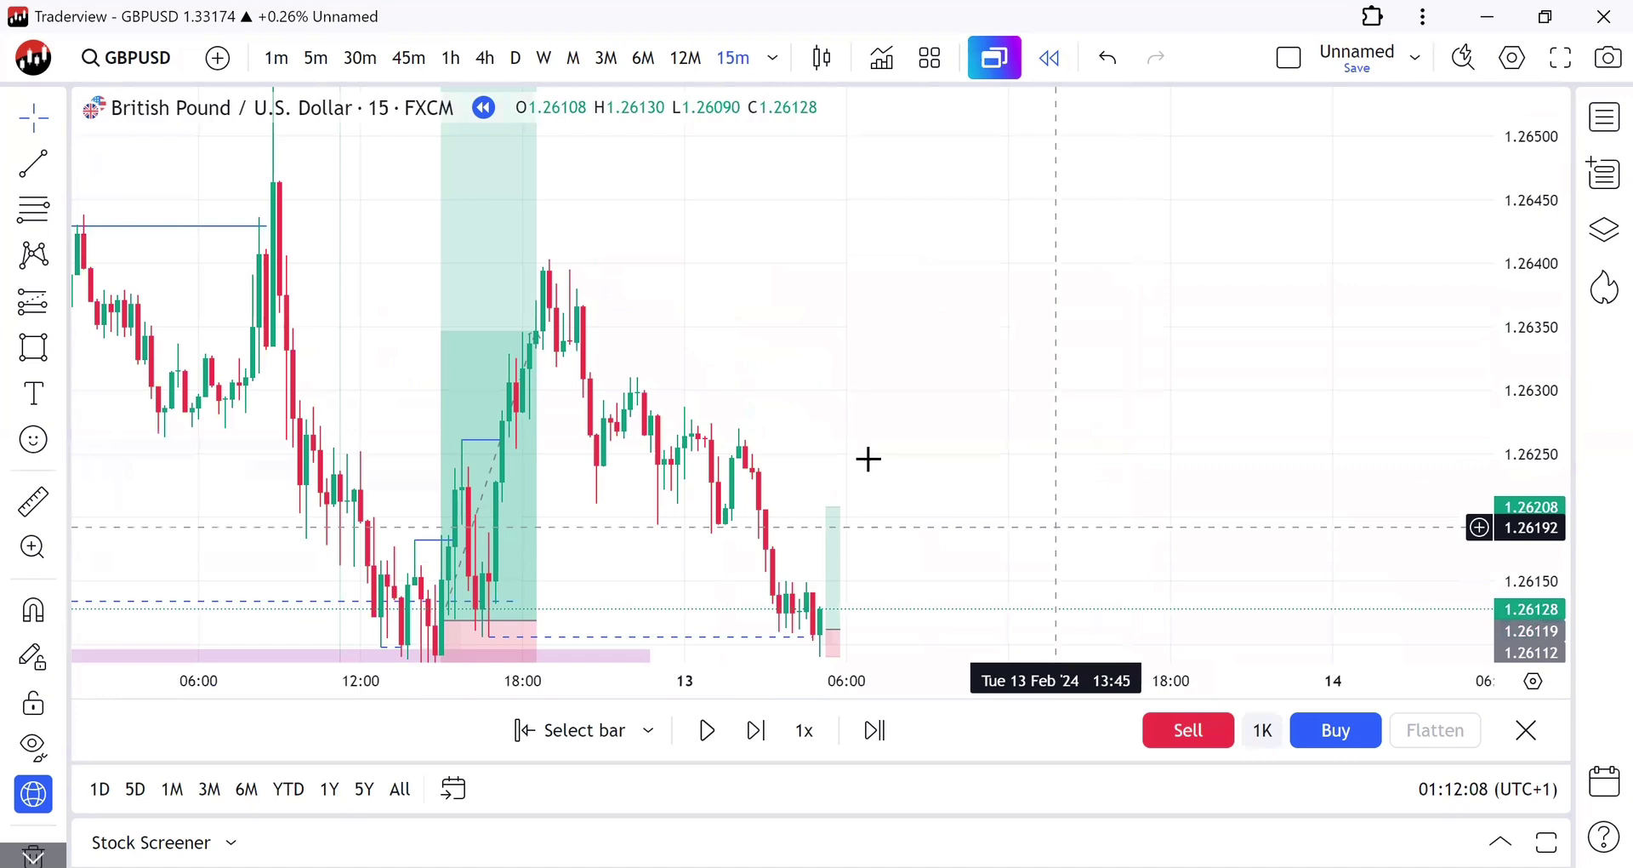
{"action": "left_click_drag", "start_coordinate": [829, 508], "coordinate": [826, 152]}
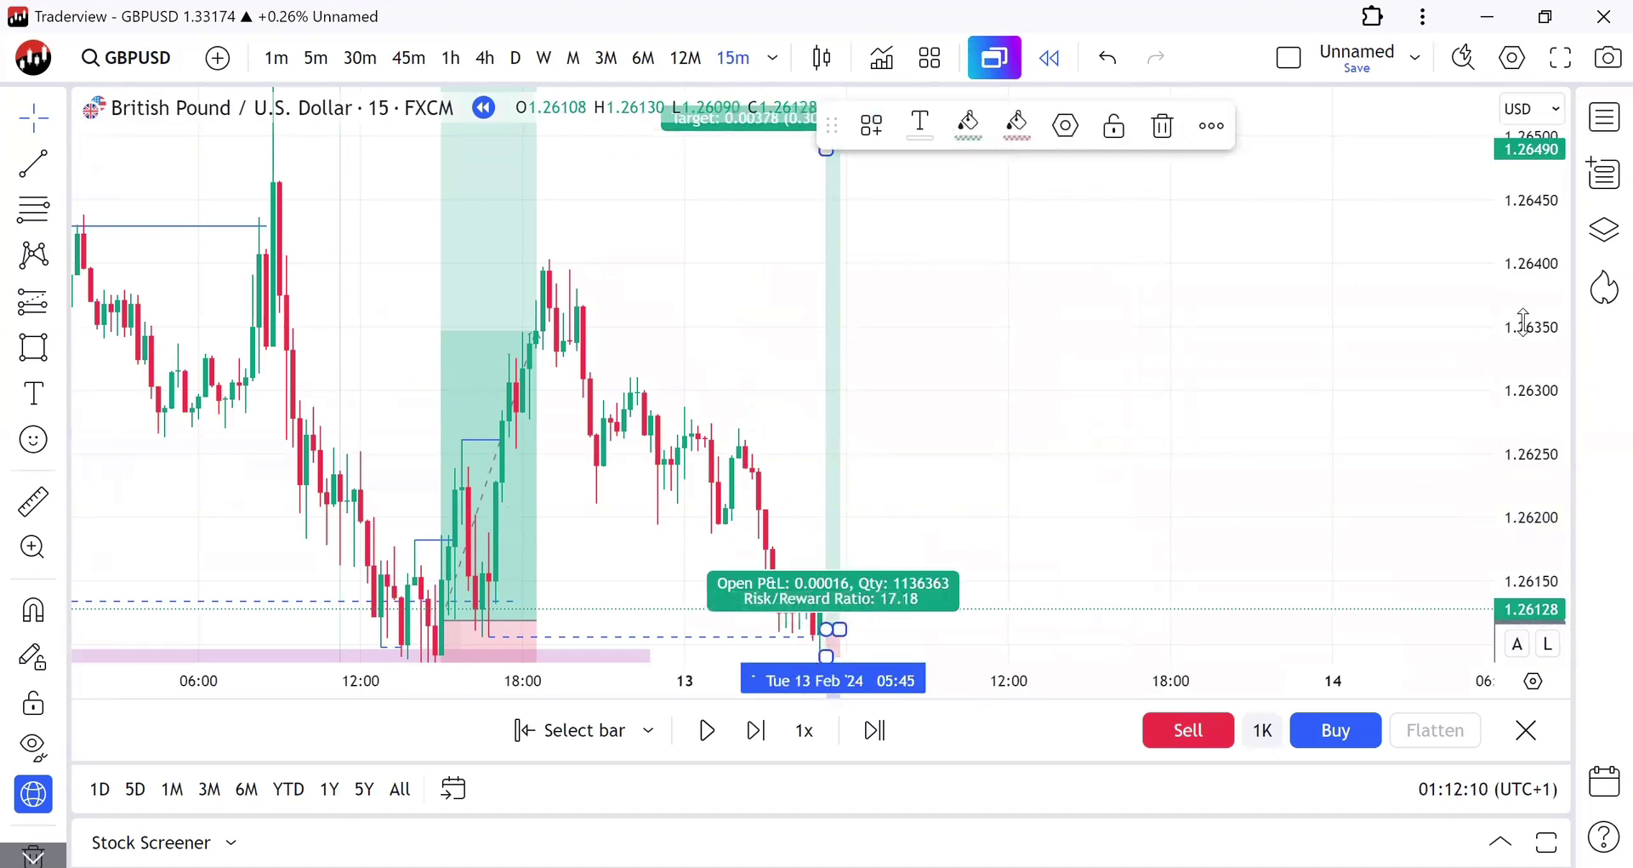
{"action": "left_click_drag", "start_coordinate": [1523, 316], "coordinate": [1535, 592]}
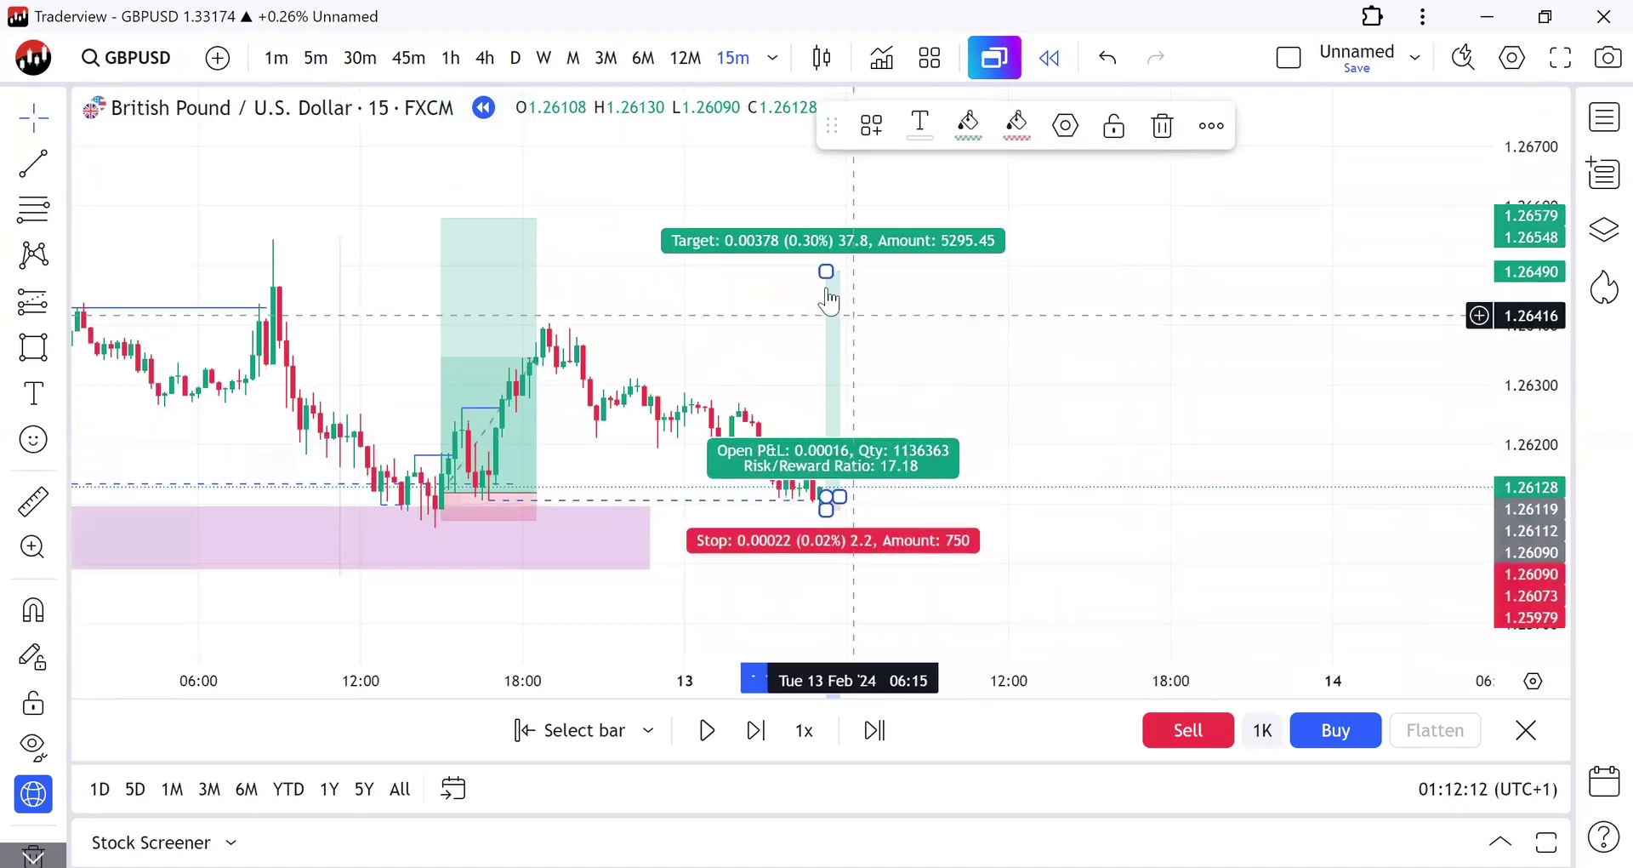
{"action": "left_click_drag", "start_coordinate": [819, 269], "coordinate": [798, 236]}
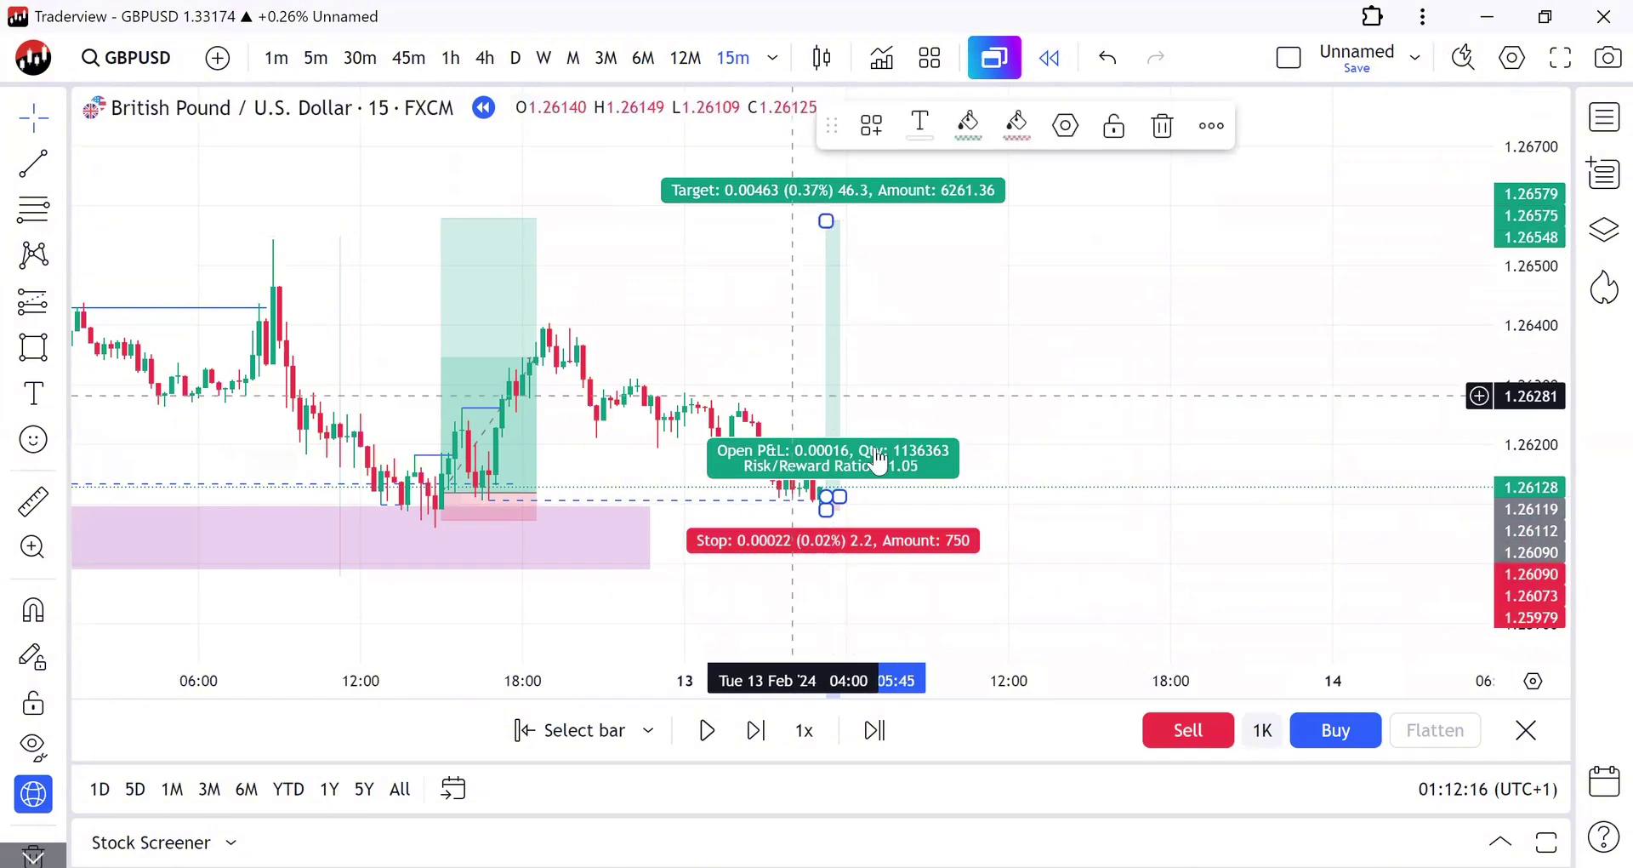
{"action": "left_click_drag", "start_coordinate": [838, 494], "coordinate": [887, 494]}
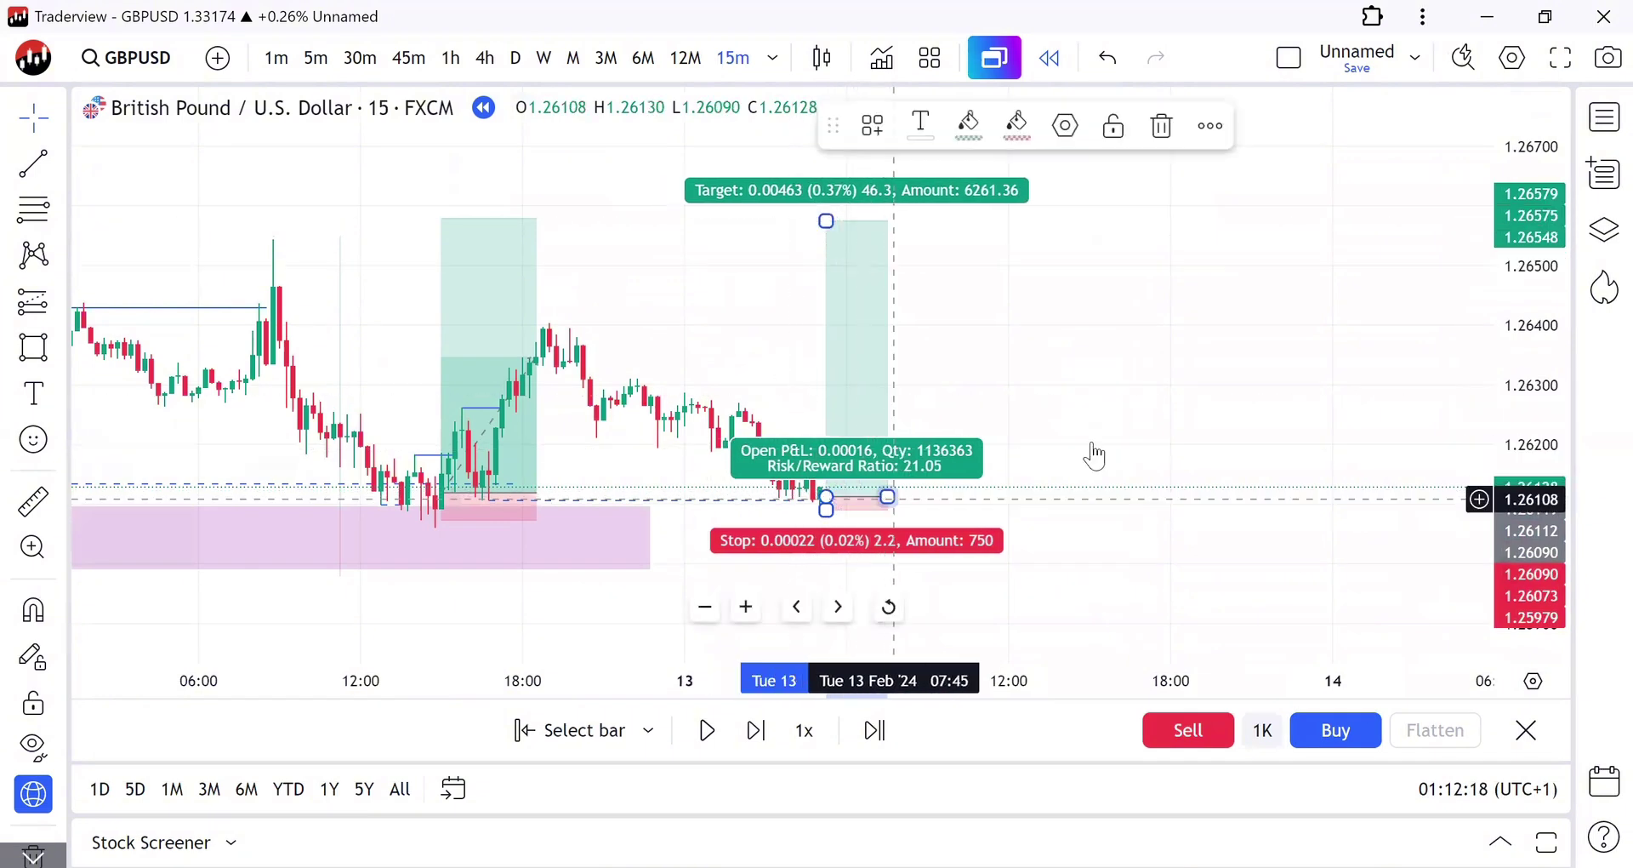
{"action": "left_click", "coordinate": [1092, 446]}
Step: Return to the 1-minute chart and frame the new long position's entry and stop area
{"action": "type", "text": "1"}
{"action": "key", "text": "Return"}
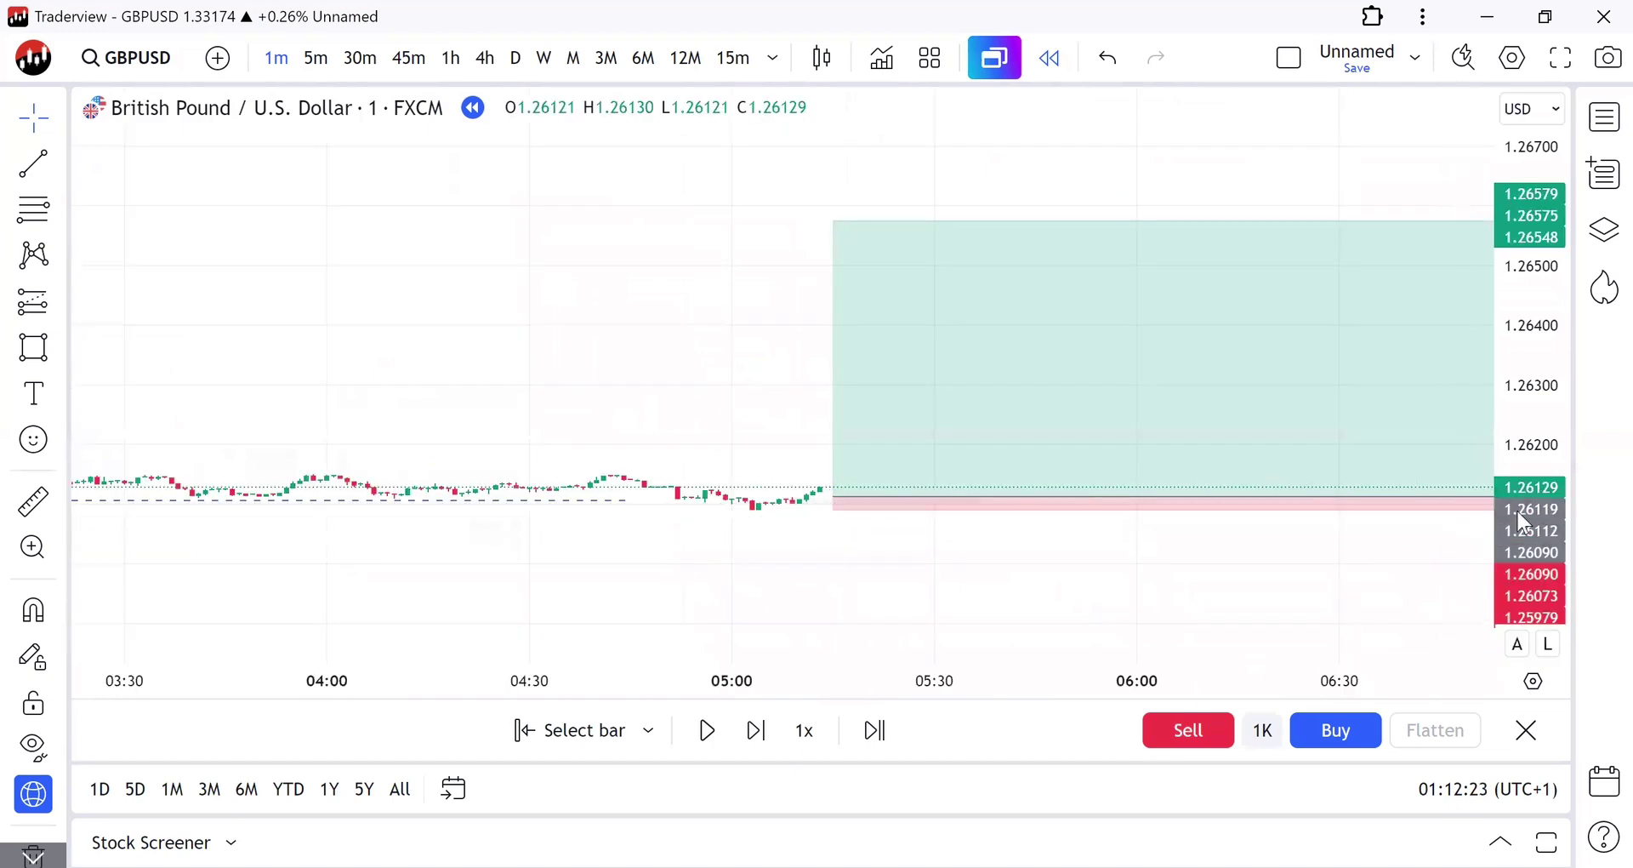
{"action": "double_click", "coordinate": [1518, 511]}
{"action": "left_click_drag", "start_coordinate": [1522, 598], "coordinate": [1522, 647]}
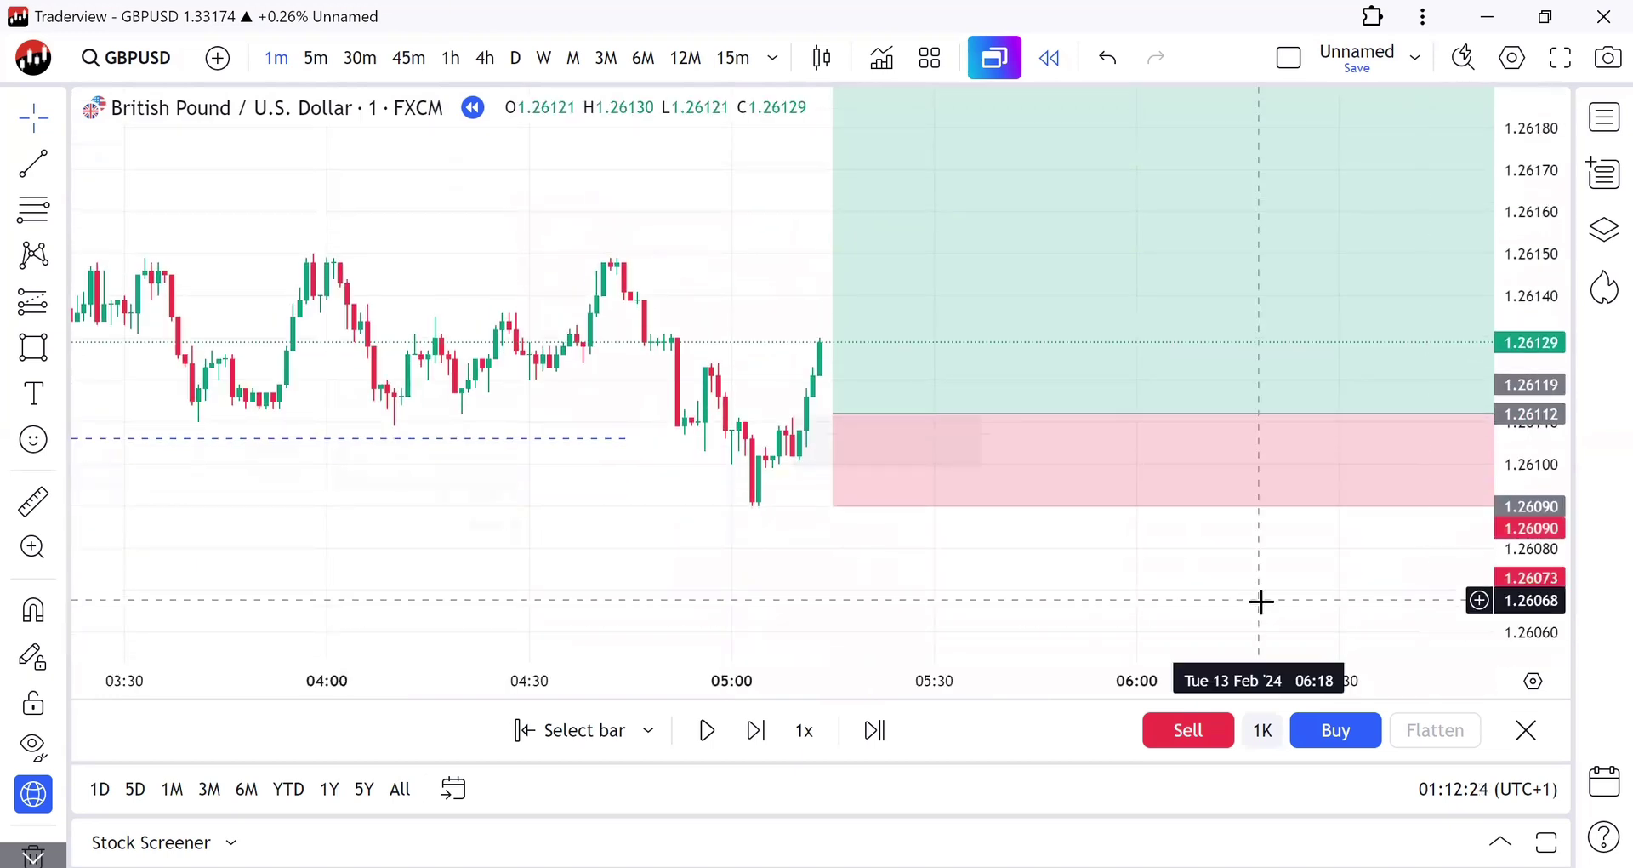
{"action": "scroll", "coordinate": [751, 529], "scroll_direction": "right", "scroll_amount": 5}
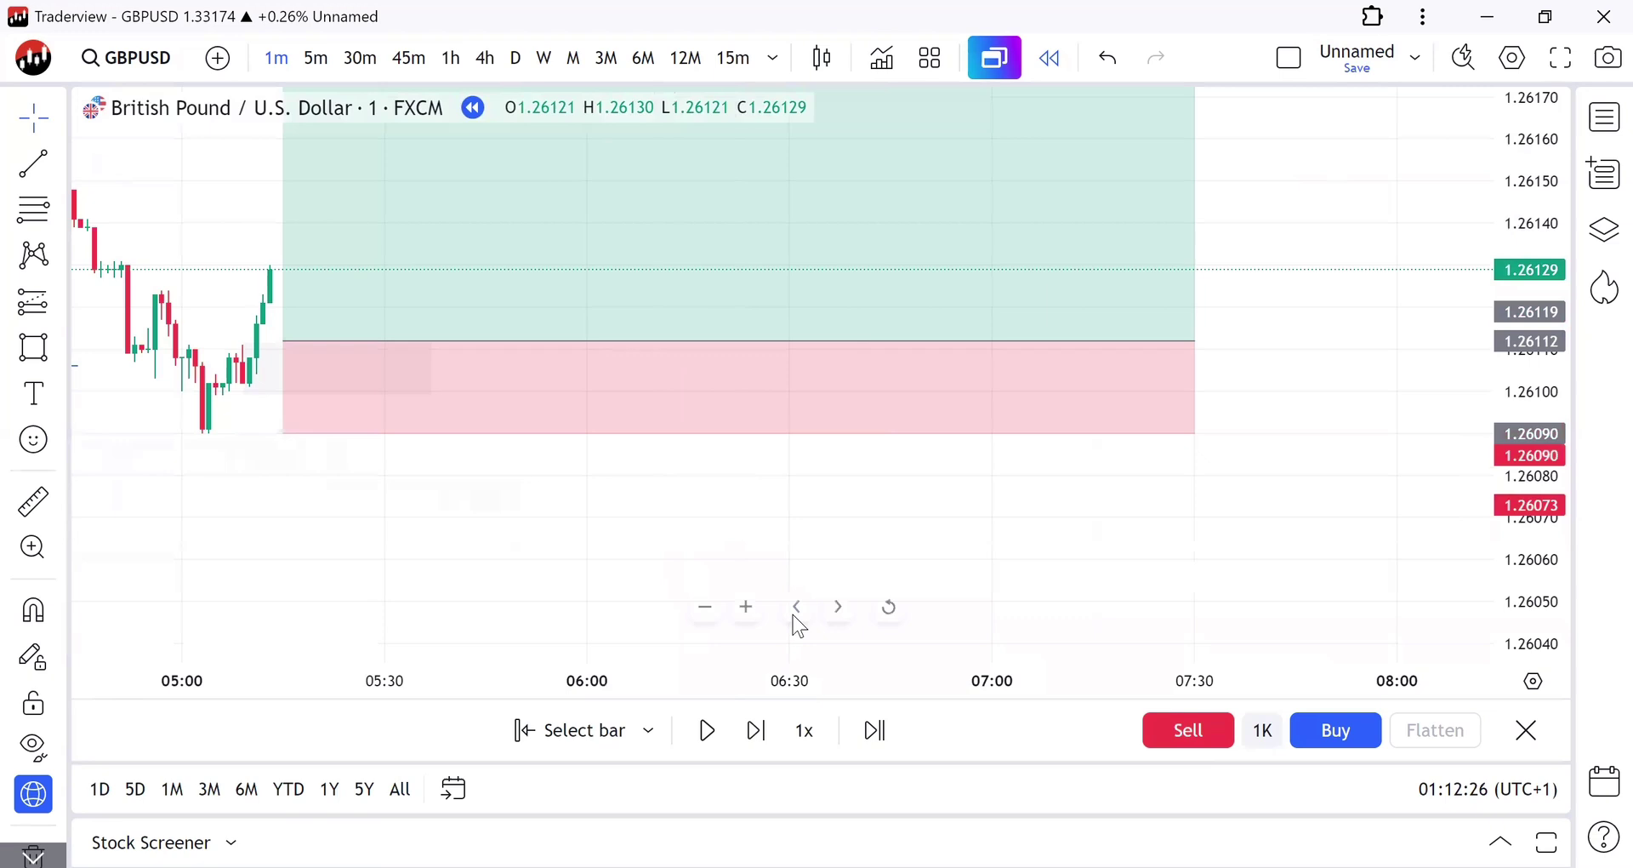
Step: Advance the 1-minute bar replay candle by candle to about 05:57 to test the long entry at 1.26112
{"action": "left_click", "coordinate": [746, 740]}
{"action": "left_click", "coordinate": [746, 740]}
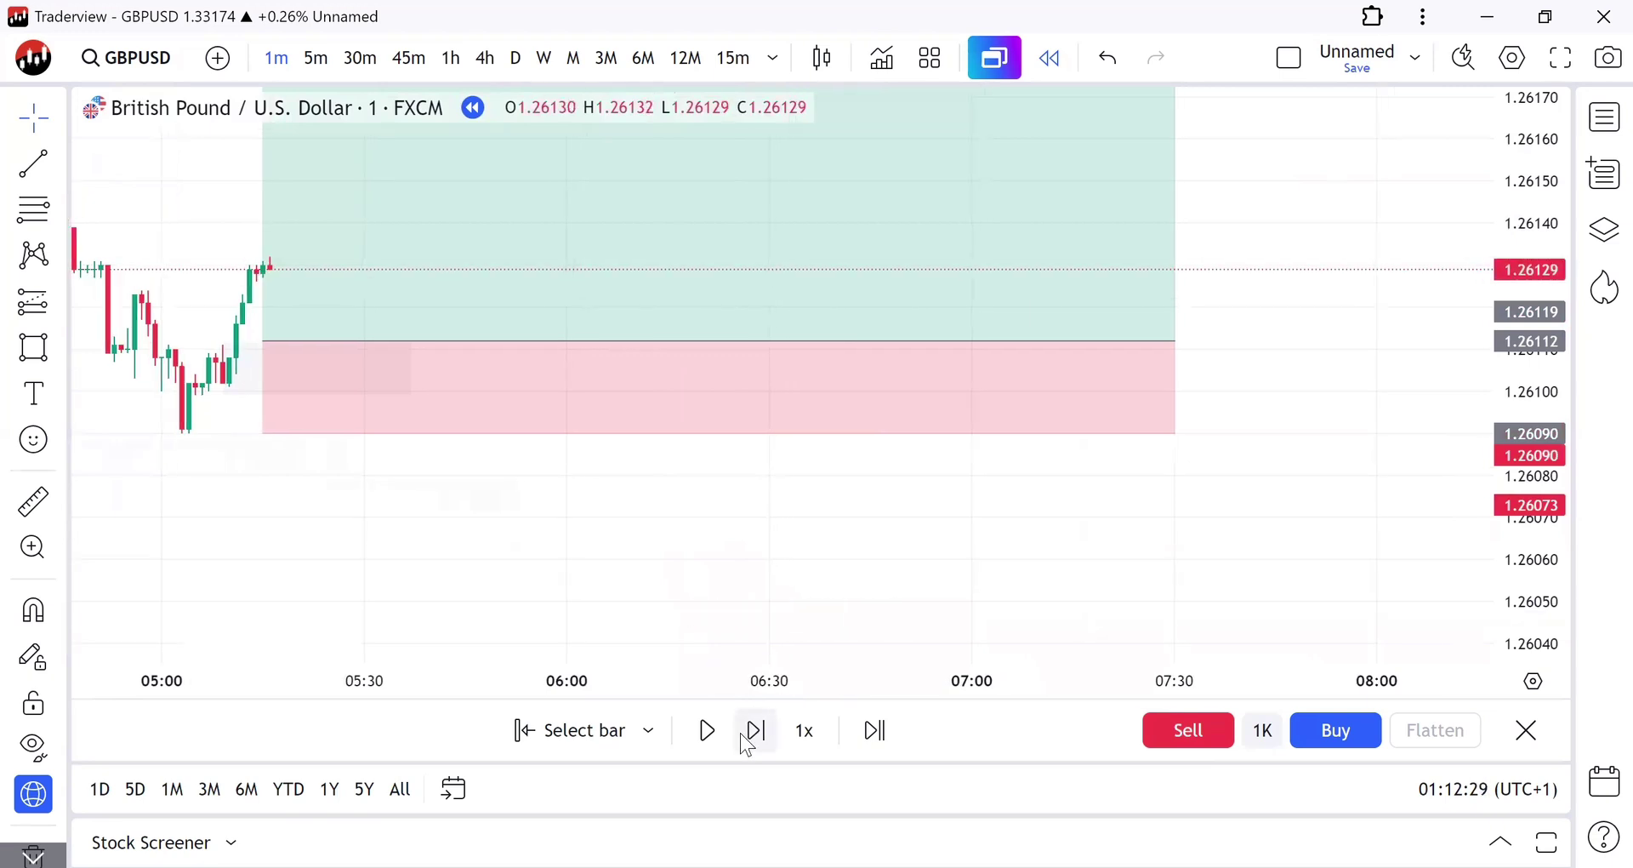
{"action": "left_click", "coordinate": [747, 740]}
{"action": "left_click", "coordinate": [746, 740]}
{"action": "left_click", "coordinate": [746, 740]}
{"action": "left_click", "coordinate": [746, 740]}
{"action": "left_click", "coordinate": [746, 740]}
{"action": "left_click", "coordinate": [746, 740]}
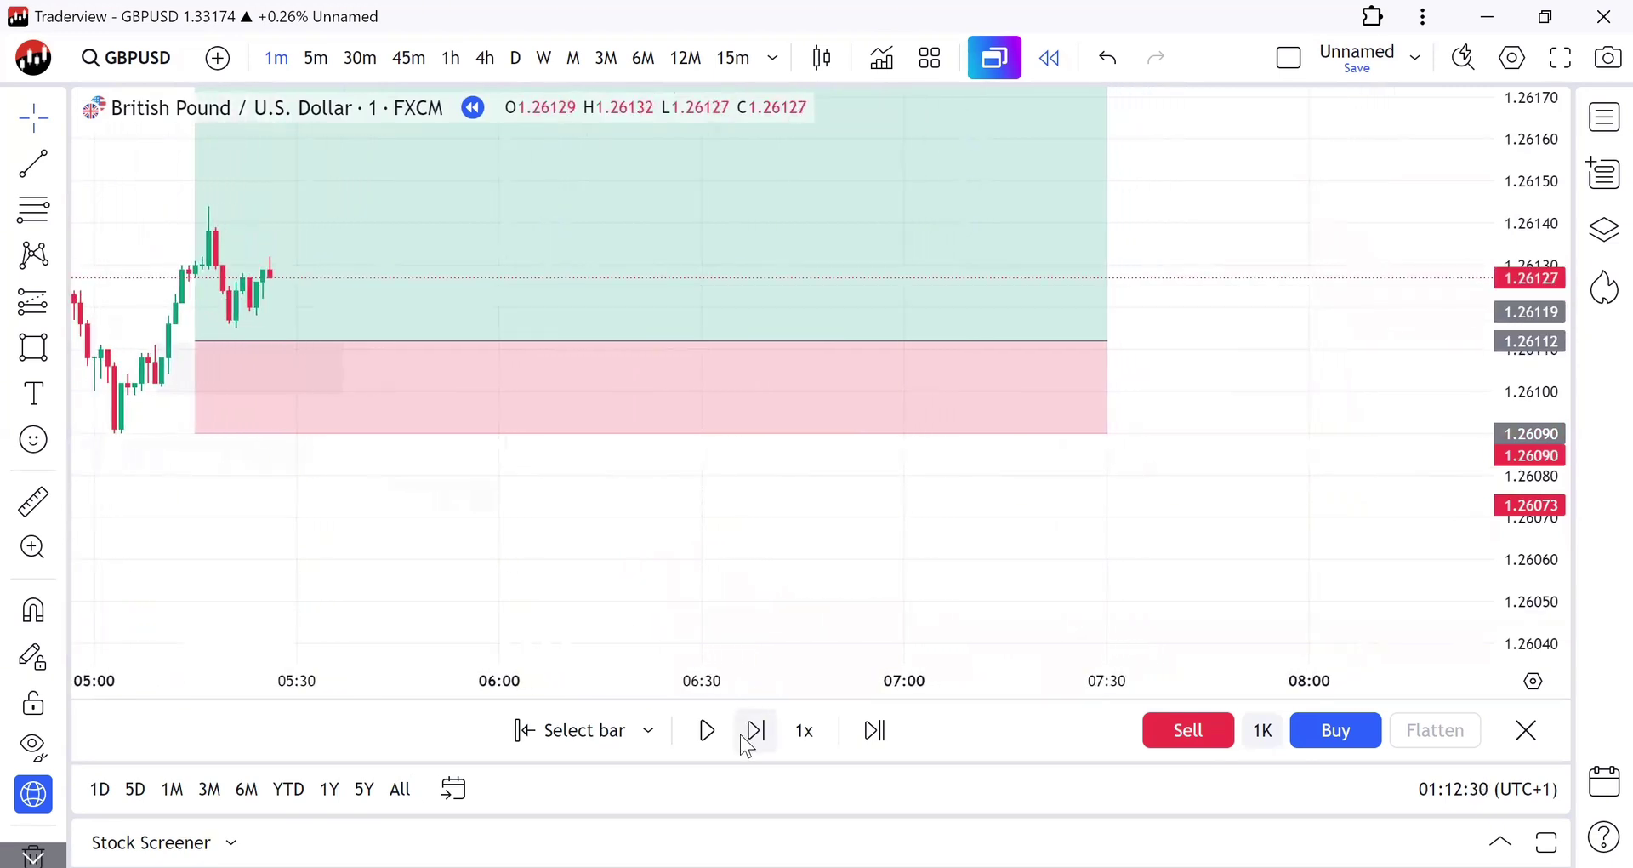
{"action": "left_click", "coordinate": [746, 740]}
{"action": "left_click", "coordinate": [746, 740]}
{"action": "left_click", "coordinate": [746, 740]}
{"action": "left_click", "coordinate": [746, 740]}
{"action": "left_click", "coordinate": [746, 740]}
{"action": "left_click", "coordinate": [746, 740]}
{"action": "left_click", "coordinate": [746, 741]}
{"action": "left_click", "coordinate": [746, 740]}
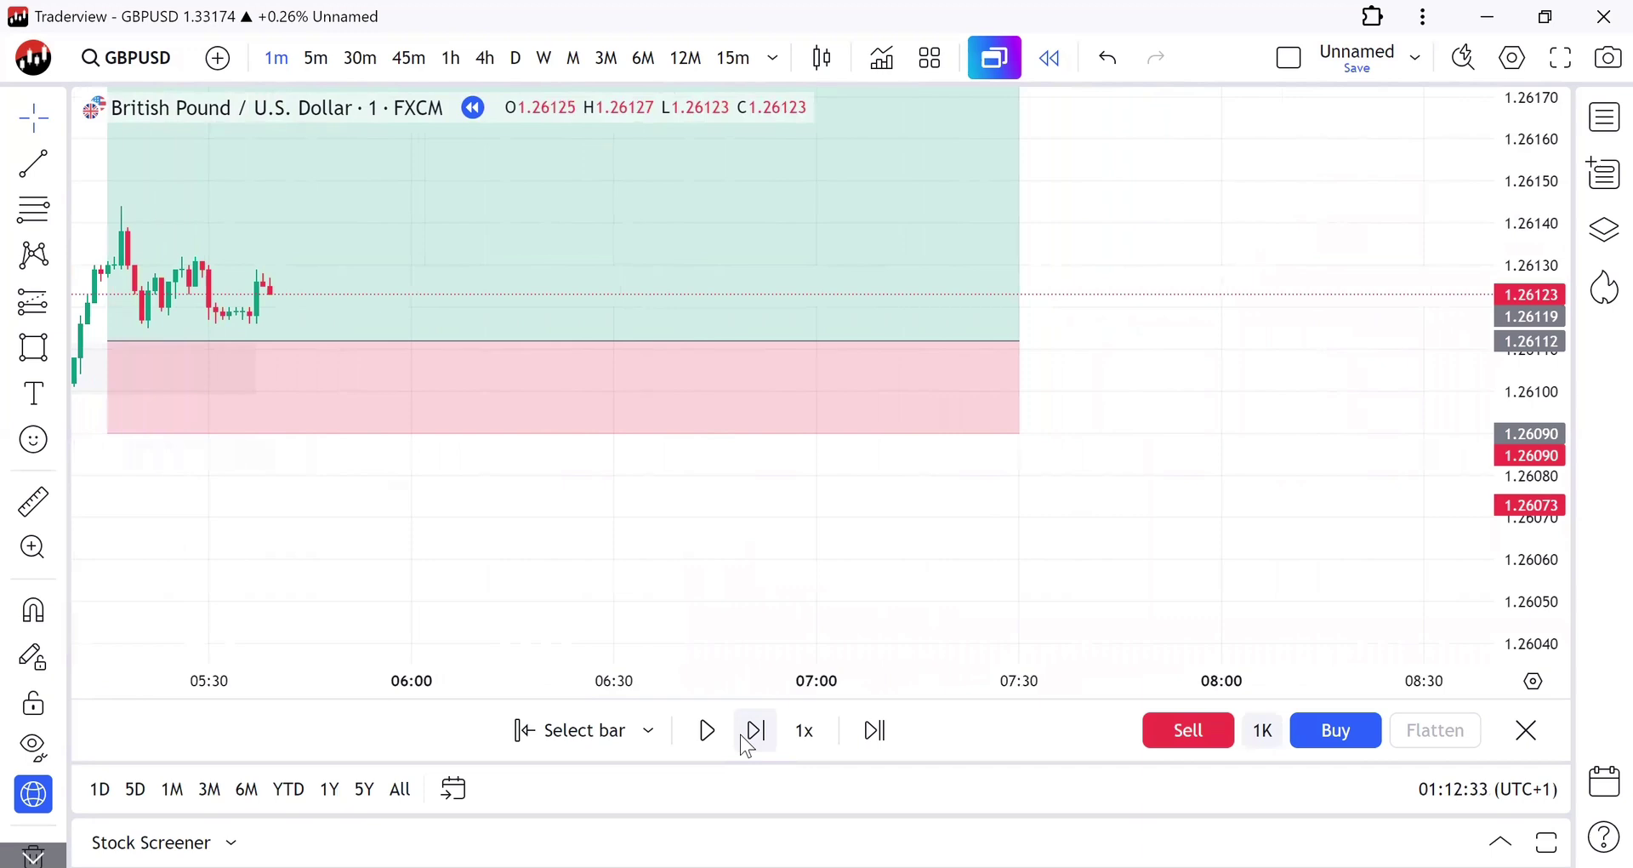
{"action": "left_click", "coordinate": [746, 740]}
{"action": "left_click", "coordinate": [746, 740]}
{"action": "left_click", "coordinate": [746, 740]}
{"action": "left_click", "coordinate": [746, 740]}
{"action": "left_click", "coordinate": [746, 740]}
{"action": "left_click", "coordinate": [746, 740]}
{"action": "left_click", "coordinate": [746, 740]}
{"action": "left_click", "coordinate": [746, 741]}
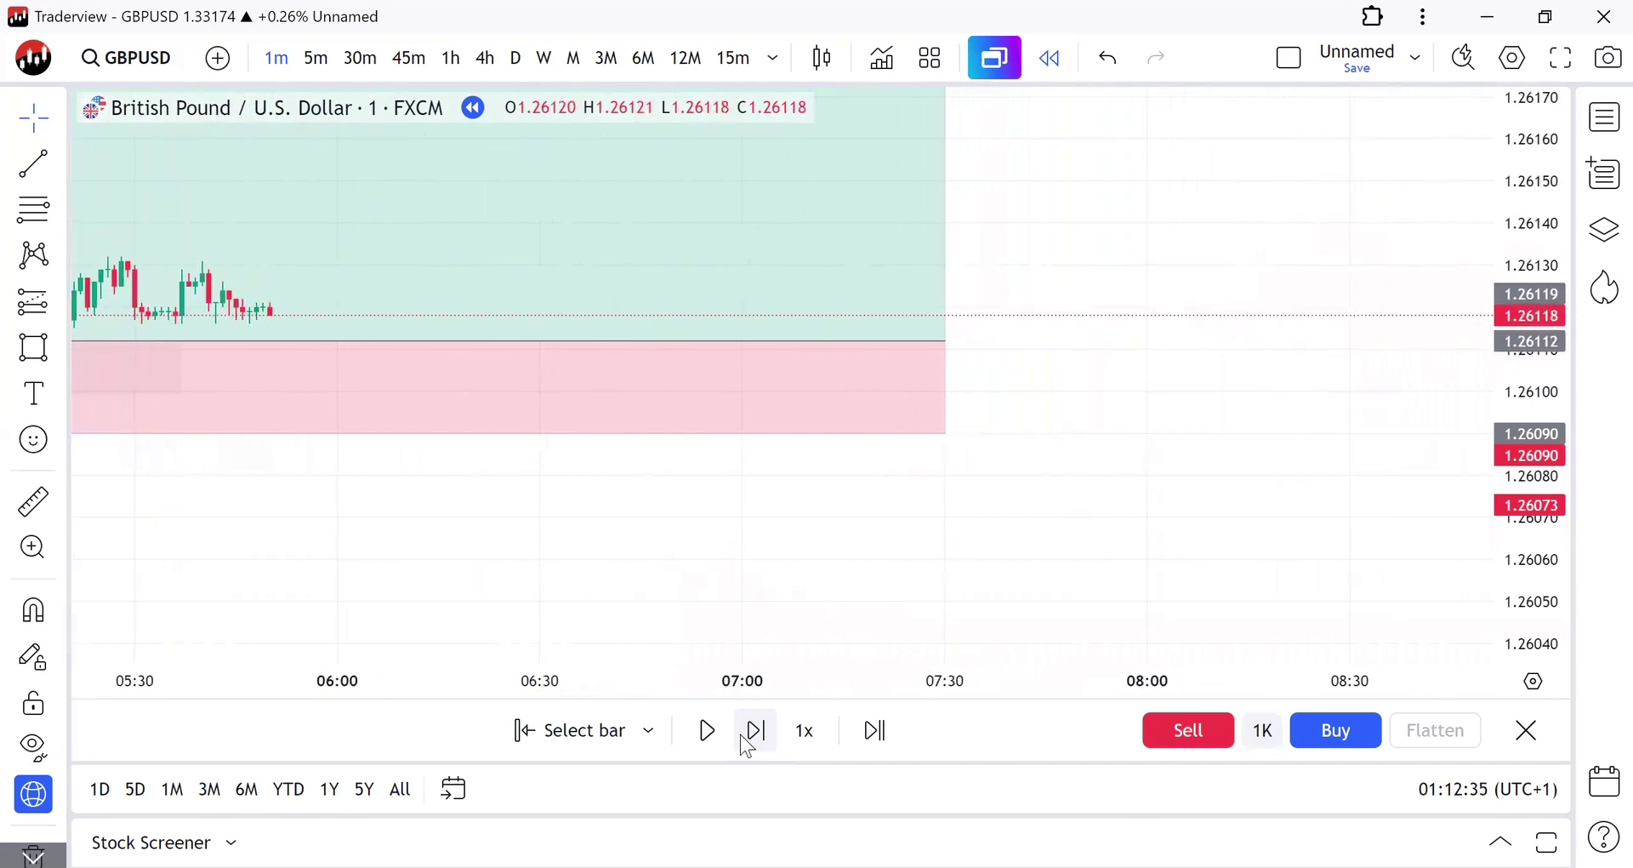
{"action": "left_click", "coordinate": [746, 740]}
{"action": "left_click", "coordinate": [747, 740]}
{"action": "left_click", "coordinate": [746, 741]}
{"action": "left_click", "coordinate": [746, 740]}
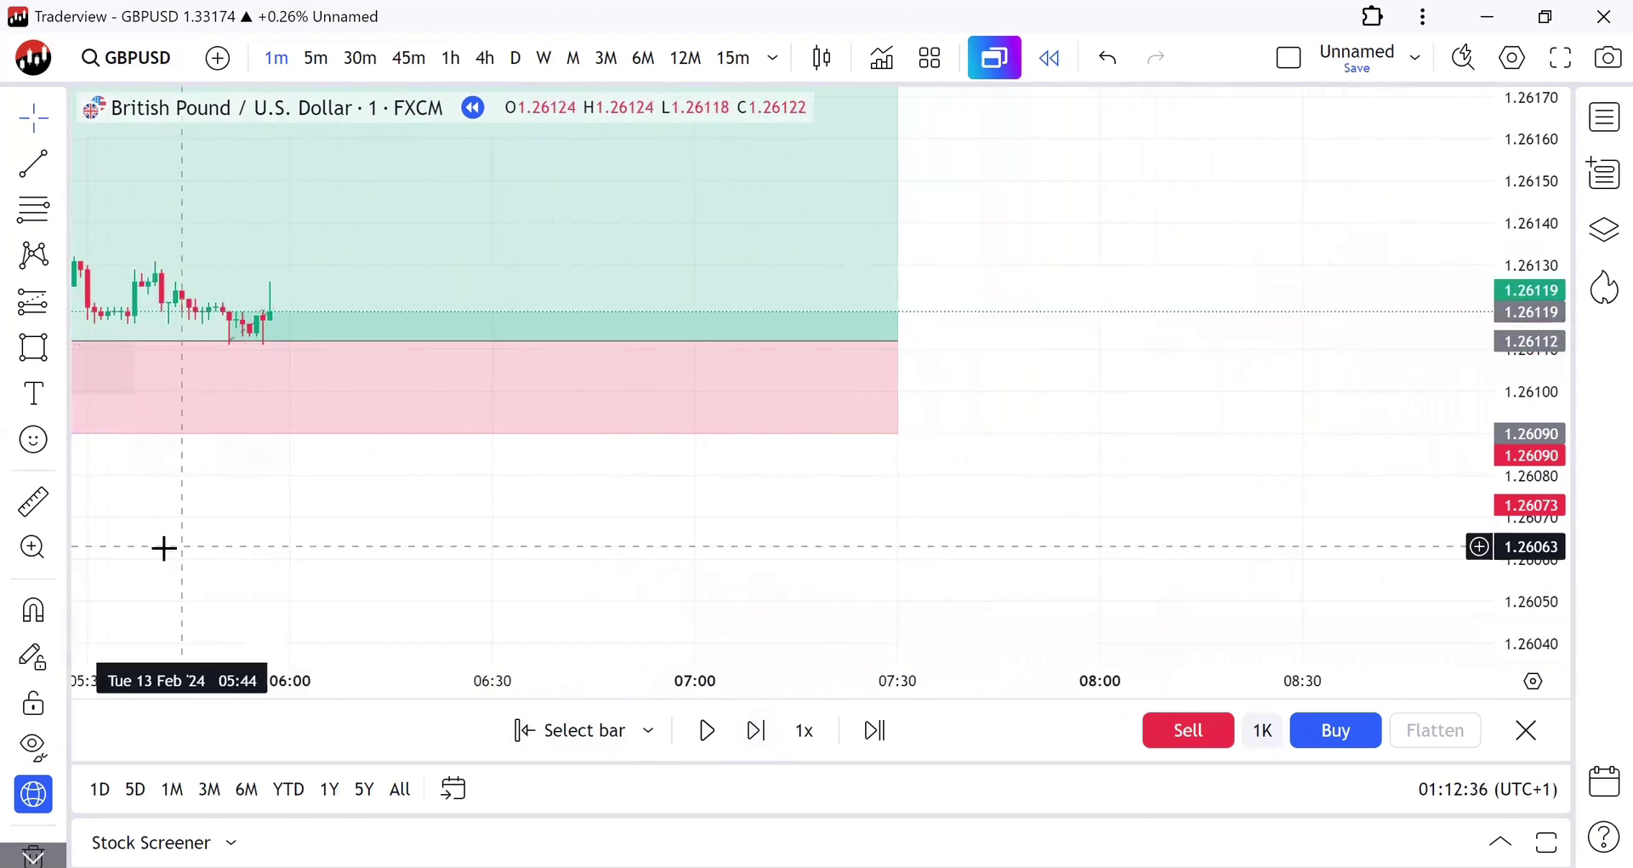
Step: Switch to the 15-minute chart and compress the price scale to fit both long positions
{"action": "left_click_drag", "start_coordinate": [478, 620], "coordinate": [484, 622]}
{"action": "type", "text": "15"}
{"action": "key", "text": "Return"}
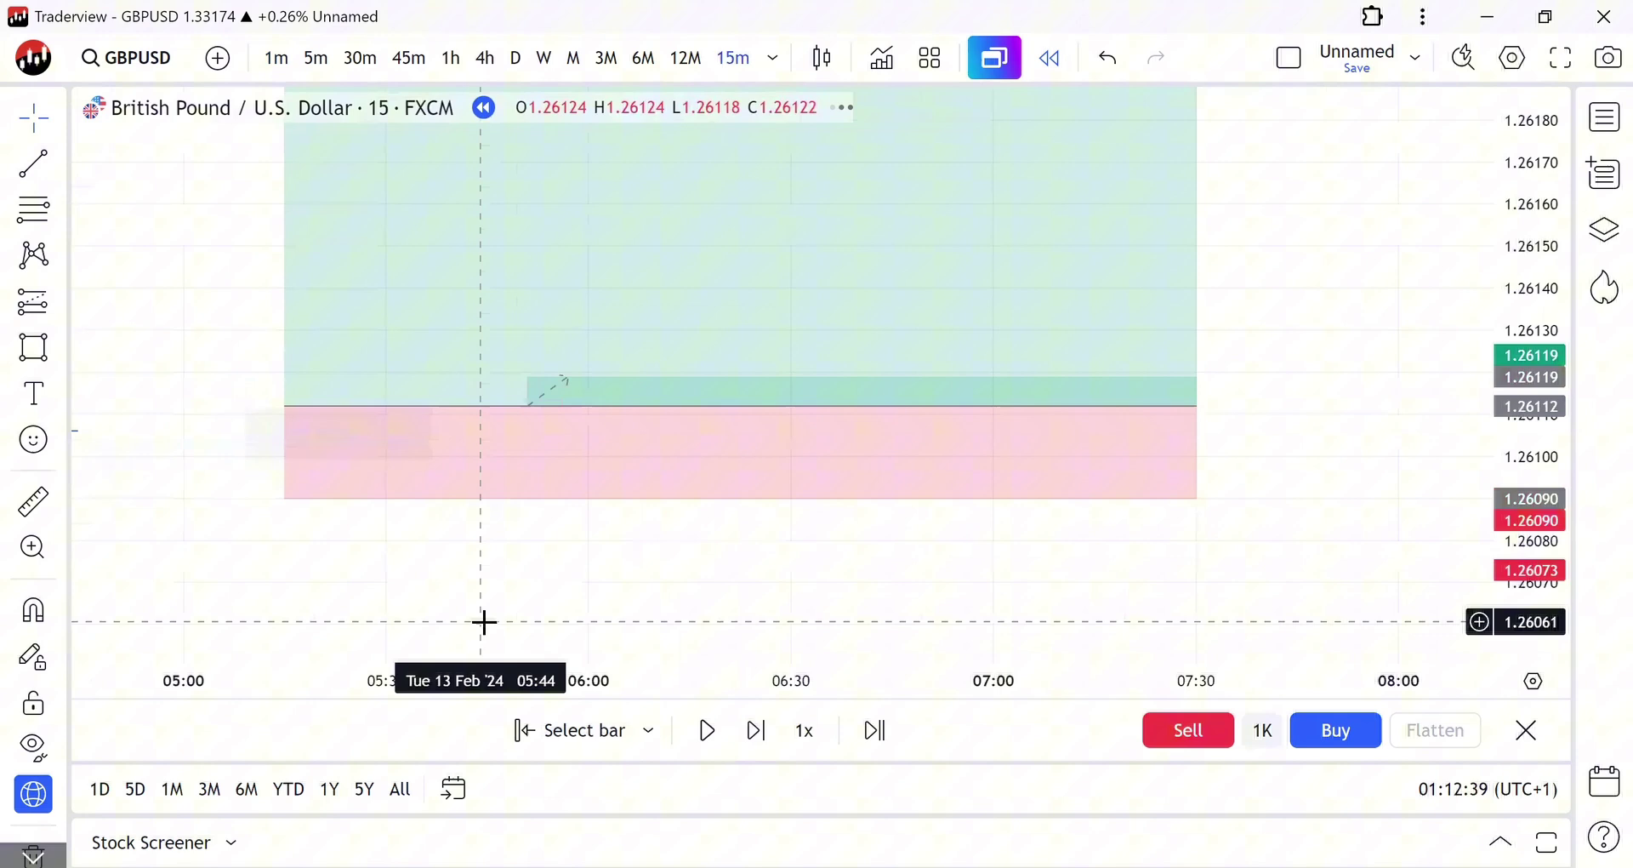
{"action": "left_click_drag", "start_coordinate": [1532, 353], "coordinate": [1495, 547]}
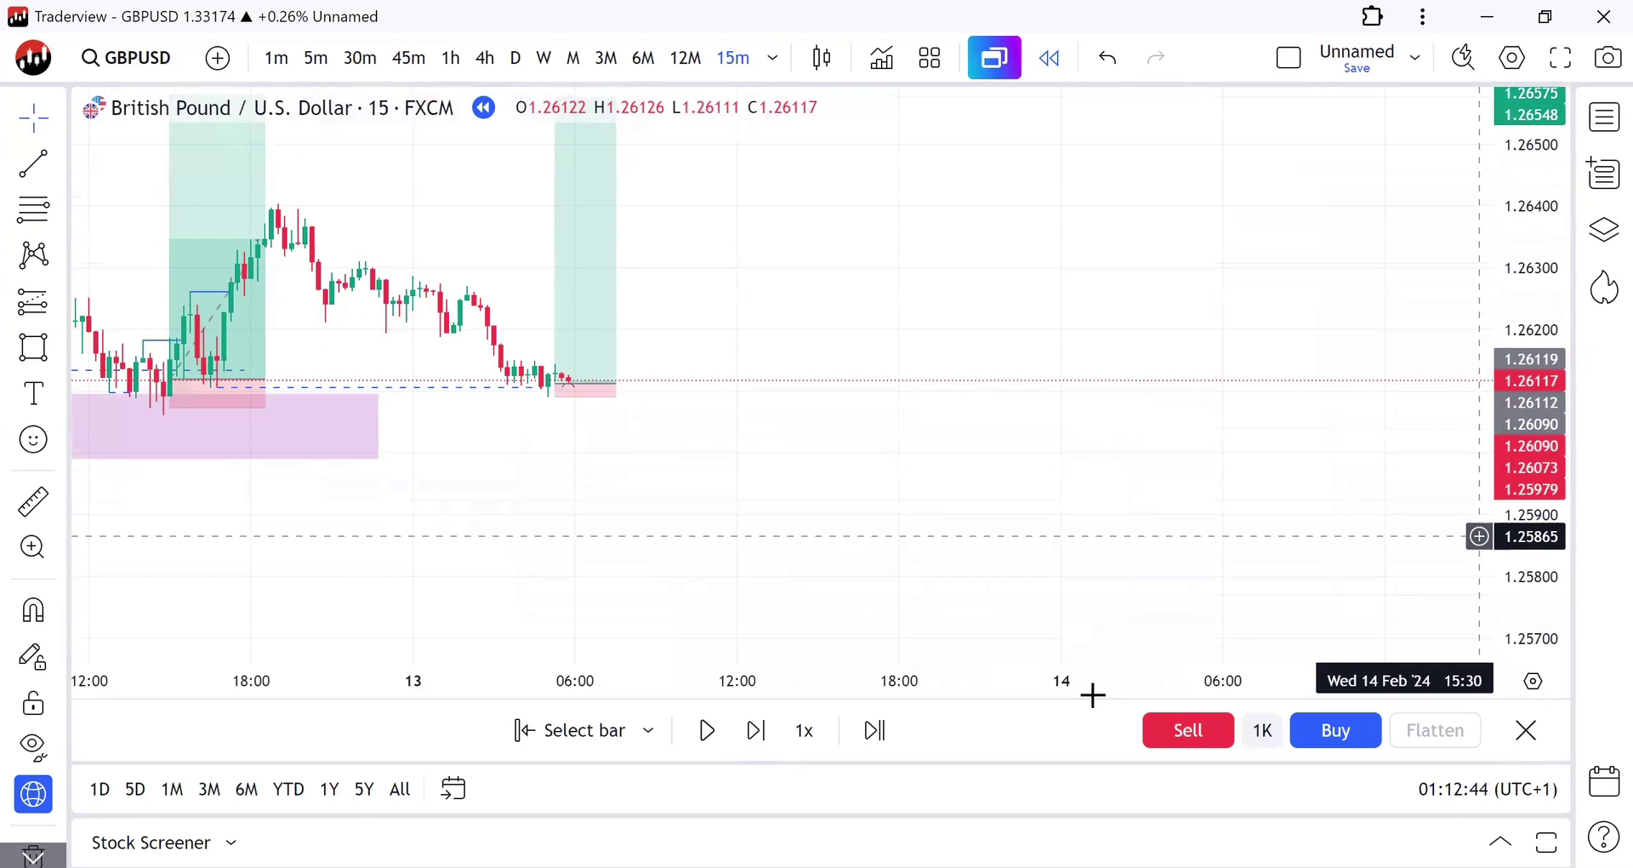
Step: Advance the 15-minute bar replay candle by candle to 12:00 on 13 Feb to test the second long position's target
{"action": "left_click", "coordinate": [756, 729]}
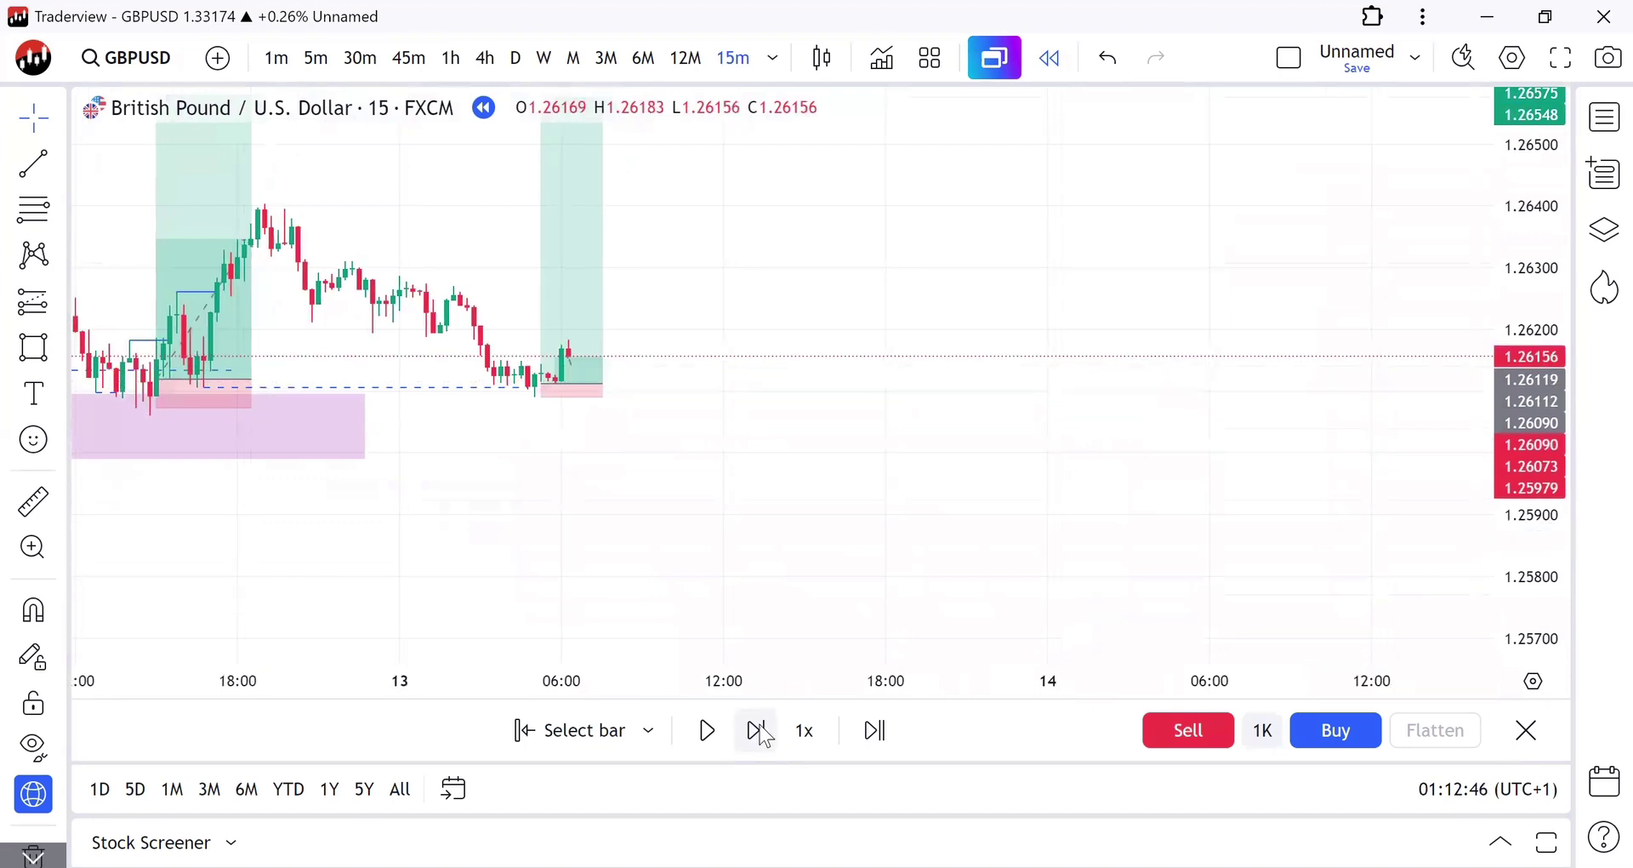
{"action": "left_click", "coordinate": [757, 730]}
{"action": "left_click", "coordinate": [756, 730]}
{"action": "left_click", "coordinate": [756, 730]}
{"action": "left_click", "coordinate": [756, 730]}
{"action": "left_click", "coordinate": [756, 730]}
{"action": "left_click", "coordinate": [756, 730]}
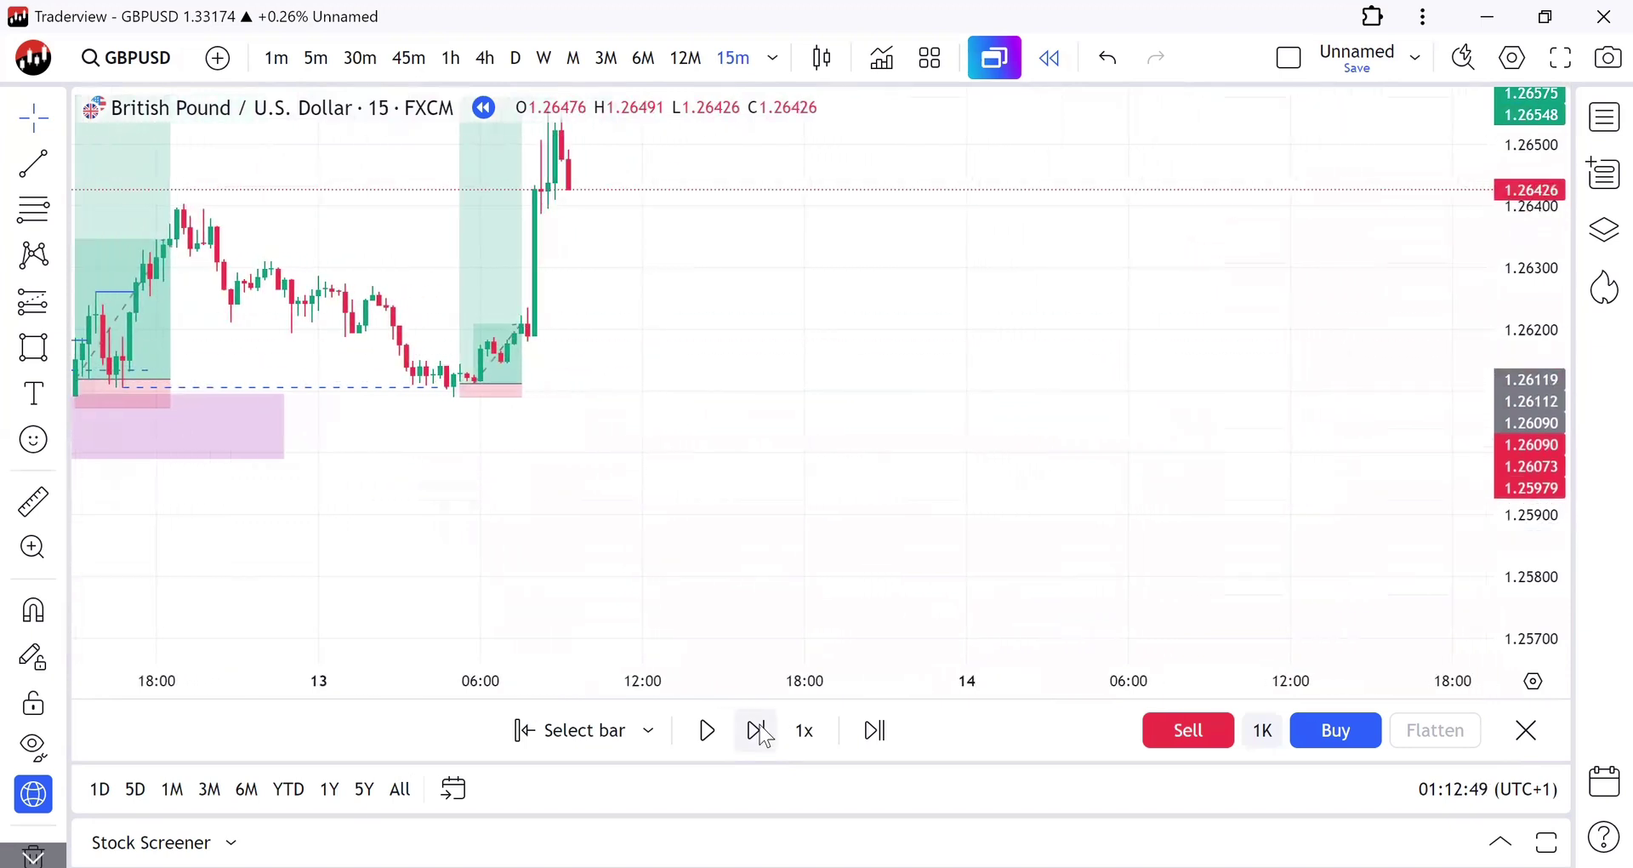
{"action": "left_click", "coordinate": [757, 730]}
{"action": "left_click", "coordinate": [756, 730]}
{"action": "left_click_drag", "start_coordinate": [622, 590], "coordinate": [630, 595]}
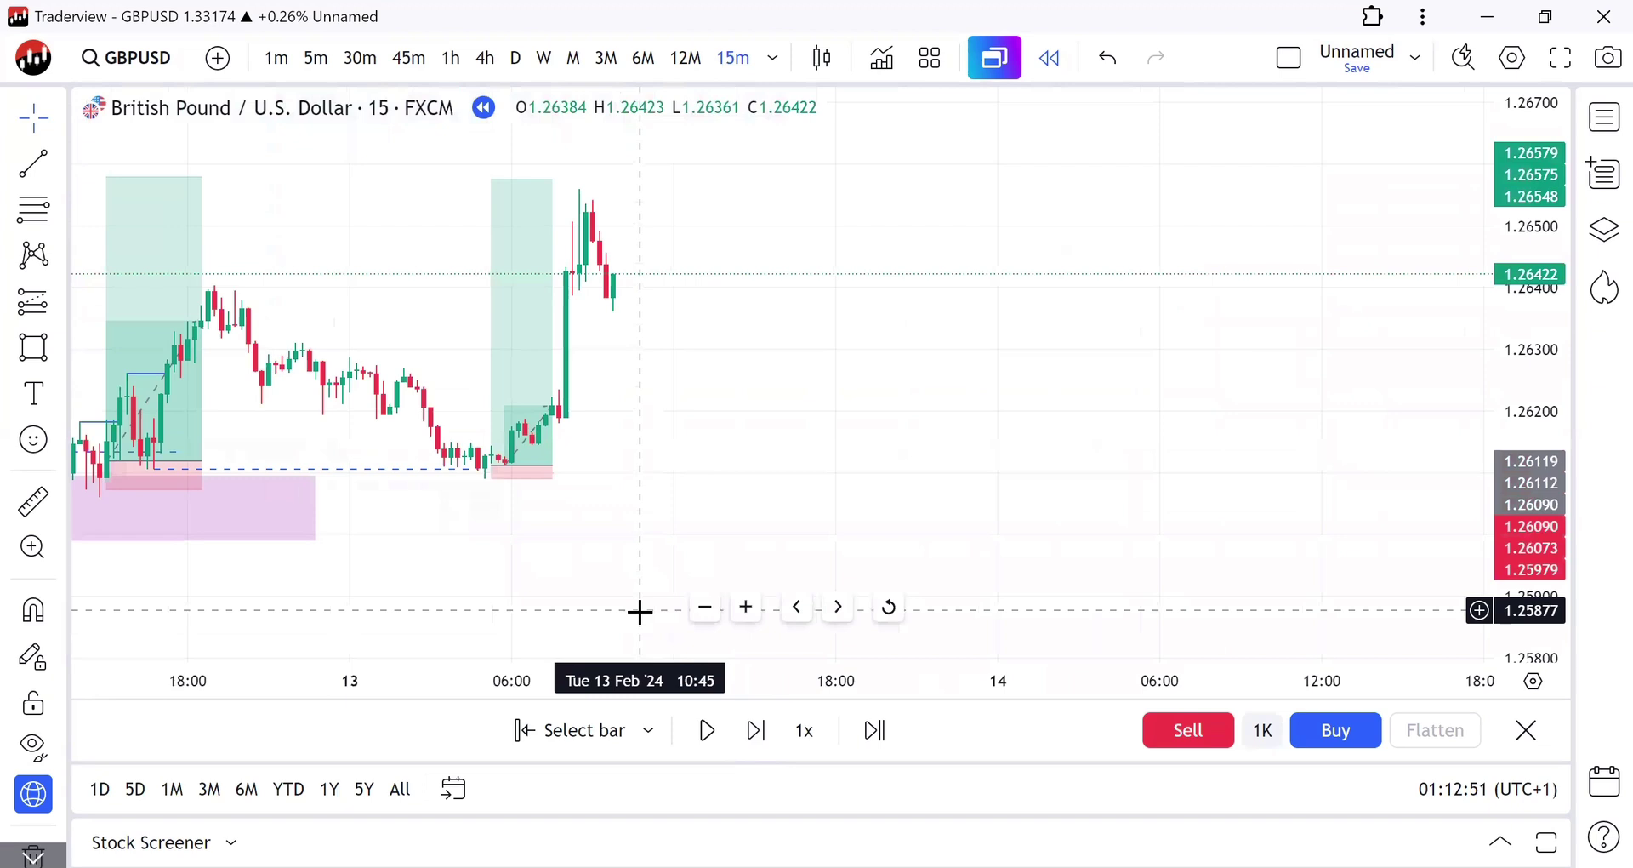
{"action": "left_click", "coordinate": [758, 732]}
{"action": "left_click", "coordinate": [758, 733]}
{"action": "left_click", "coordinate": [758, 733]}
{"action": "left_click", "coordinate": [758, 732]}
{"action": "left_click", "coordinate": [758, 733]}
{"action": "left_click", "coordinate": [758, 733]}
{"action": "left_click", "coordinate": [757, 732]}
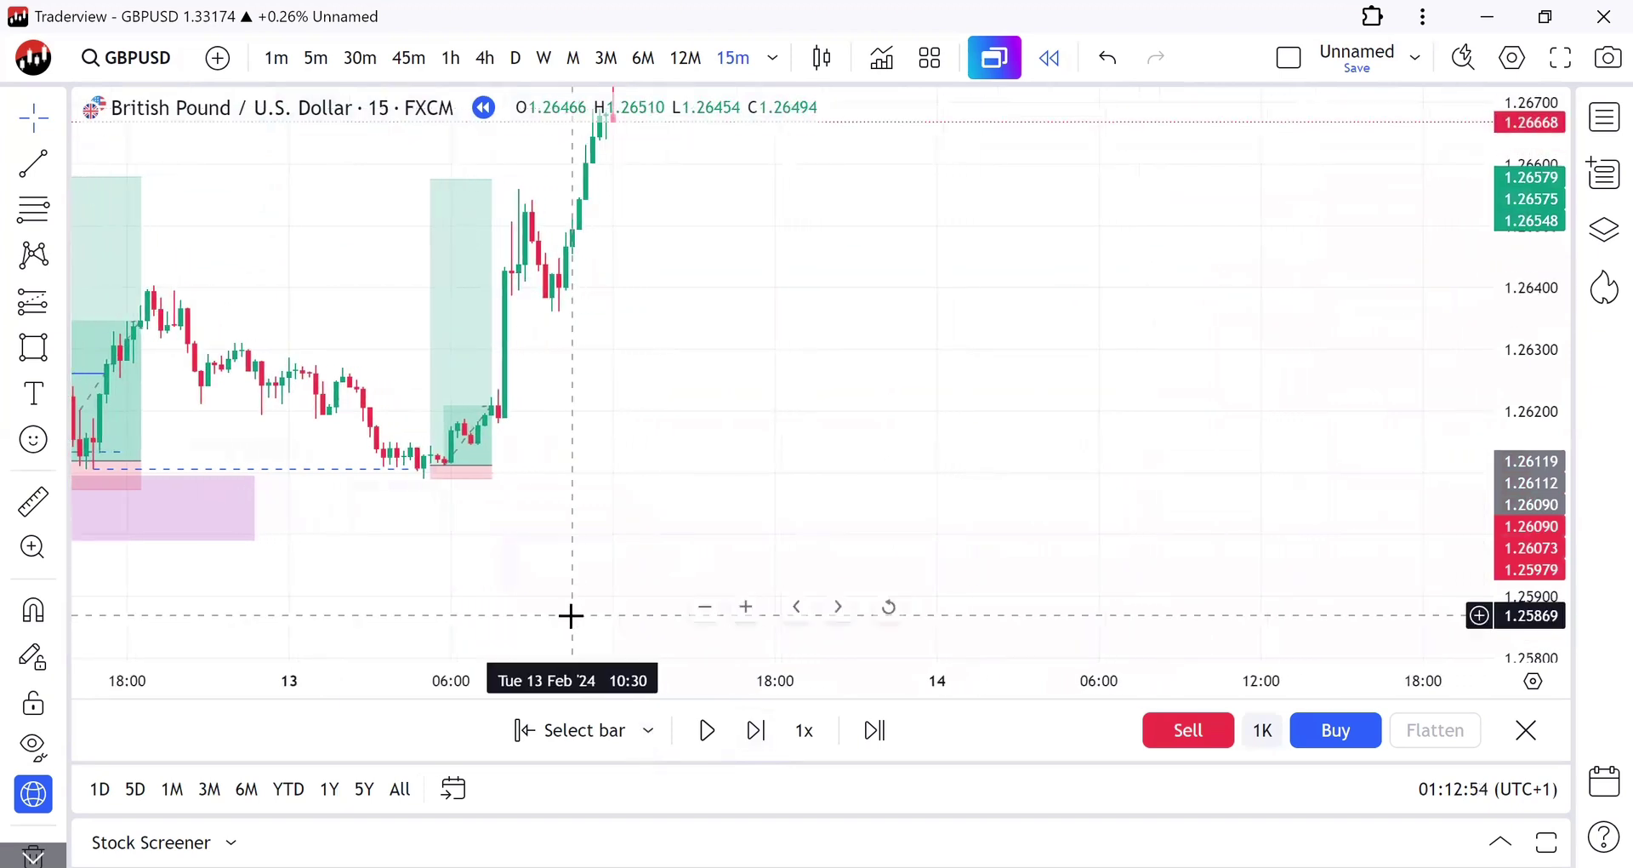
Step: Review both long positions and the marked 15-minute structure back to 9 Feb, including the break-of-structure lines and demand zone
{"action": "scroll", "coordinate": [970, 482], "scroll_direction": "left", "scroll_amount": 5}
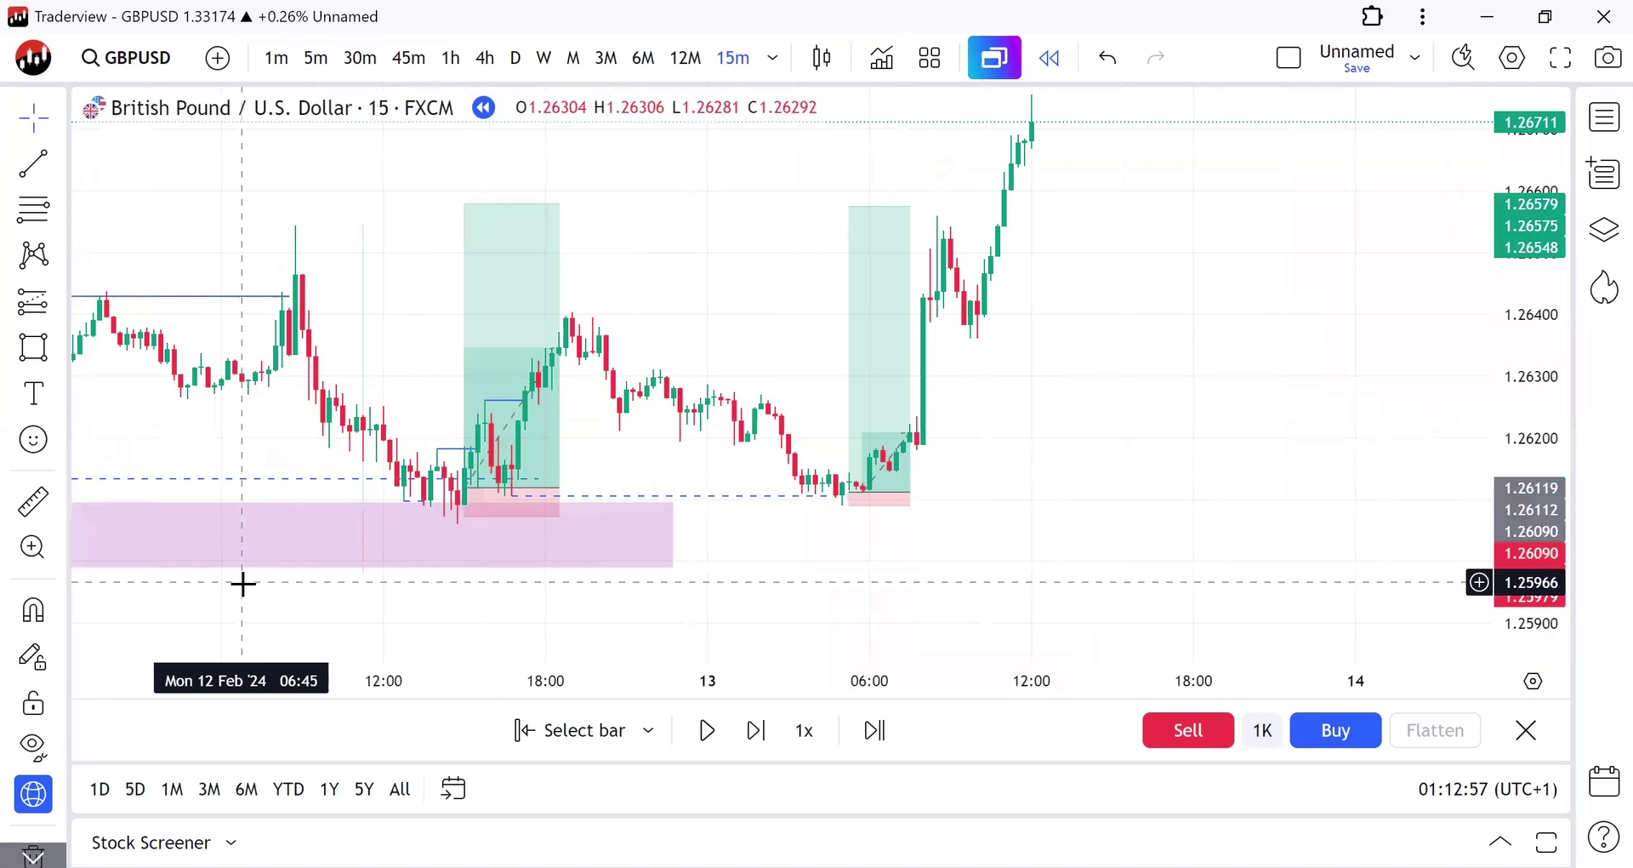
{"action": "left_click_drag", "start_coordinate": [410, 610], "coordinate": [629, 477]}
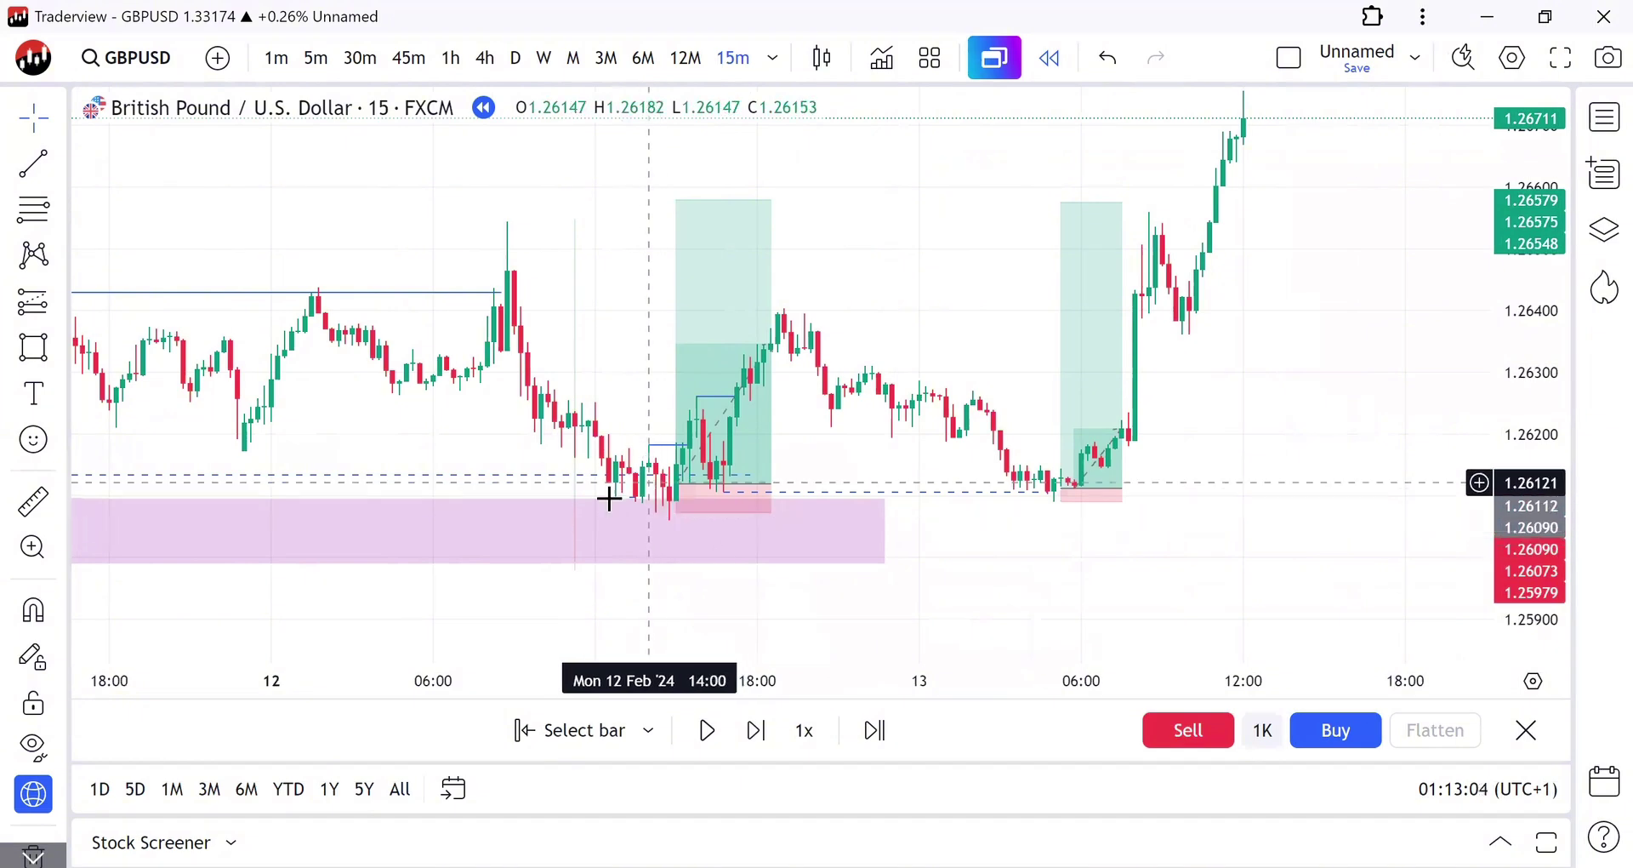
{"action": "left_click", "coordinate": [685, 253]}
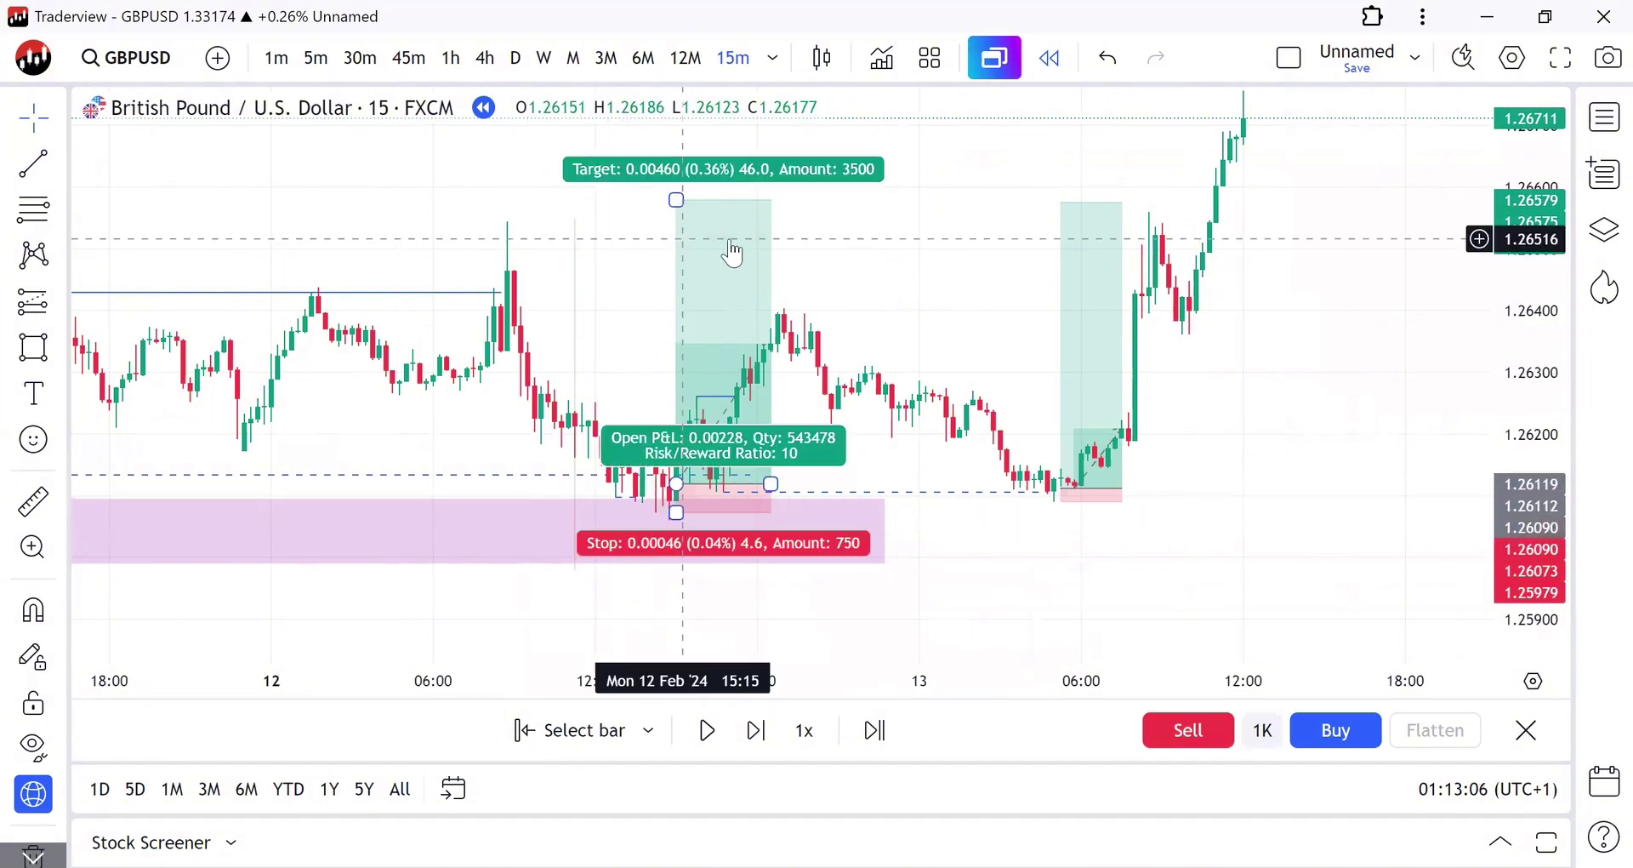
{"action": "left_click", "coordinate": [1075, 228]}
{"action": "left_click", "coordinate": [553, 287]}
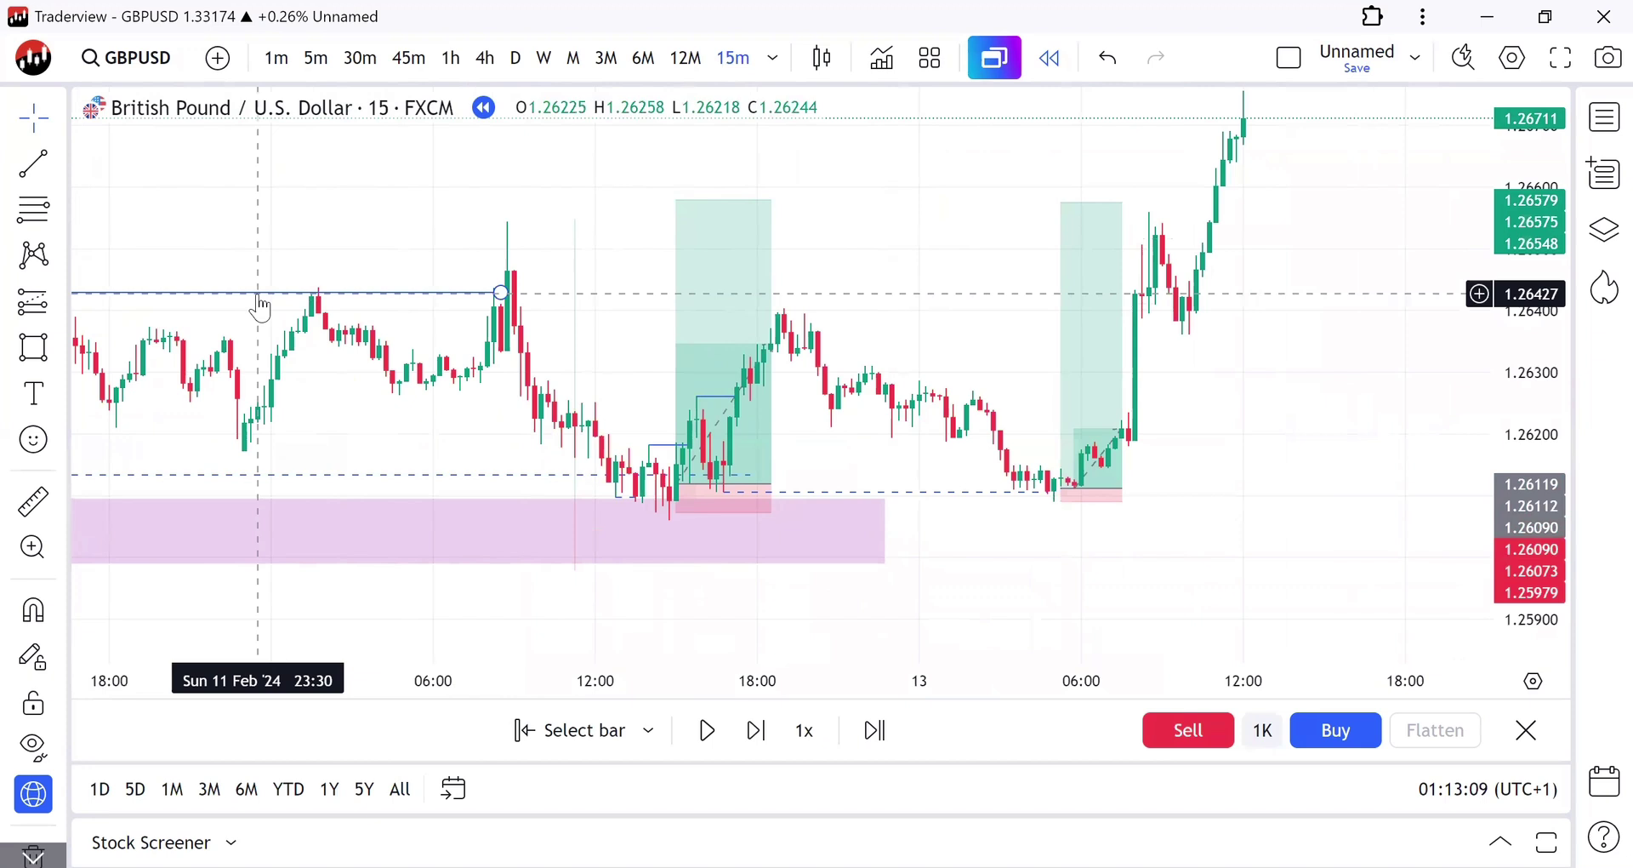
{"action": "left_click_drag", "start_coordinate": [584, 219], "coordinate": [944, 171]}
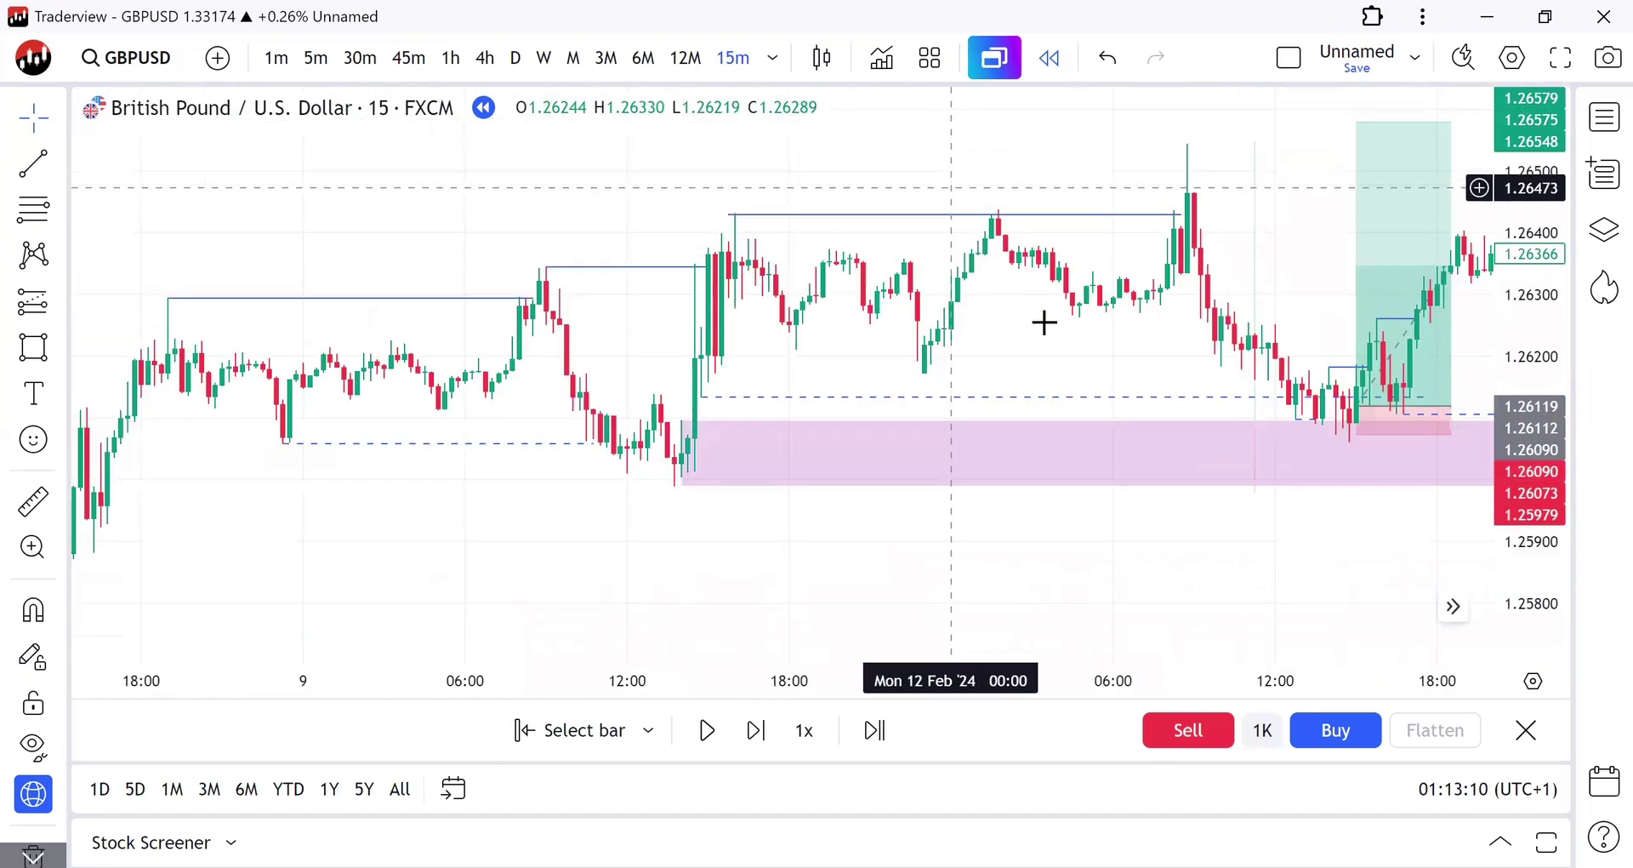
{"action": "left_click_drag", "start_coordinate": [1228, 533], "coordinate": [612, 485]}
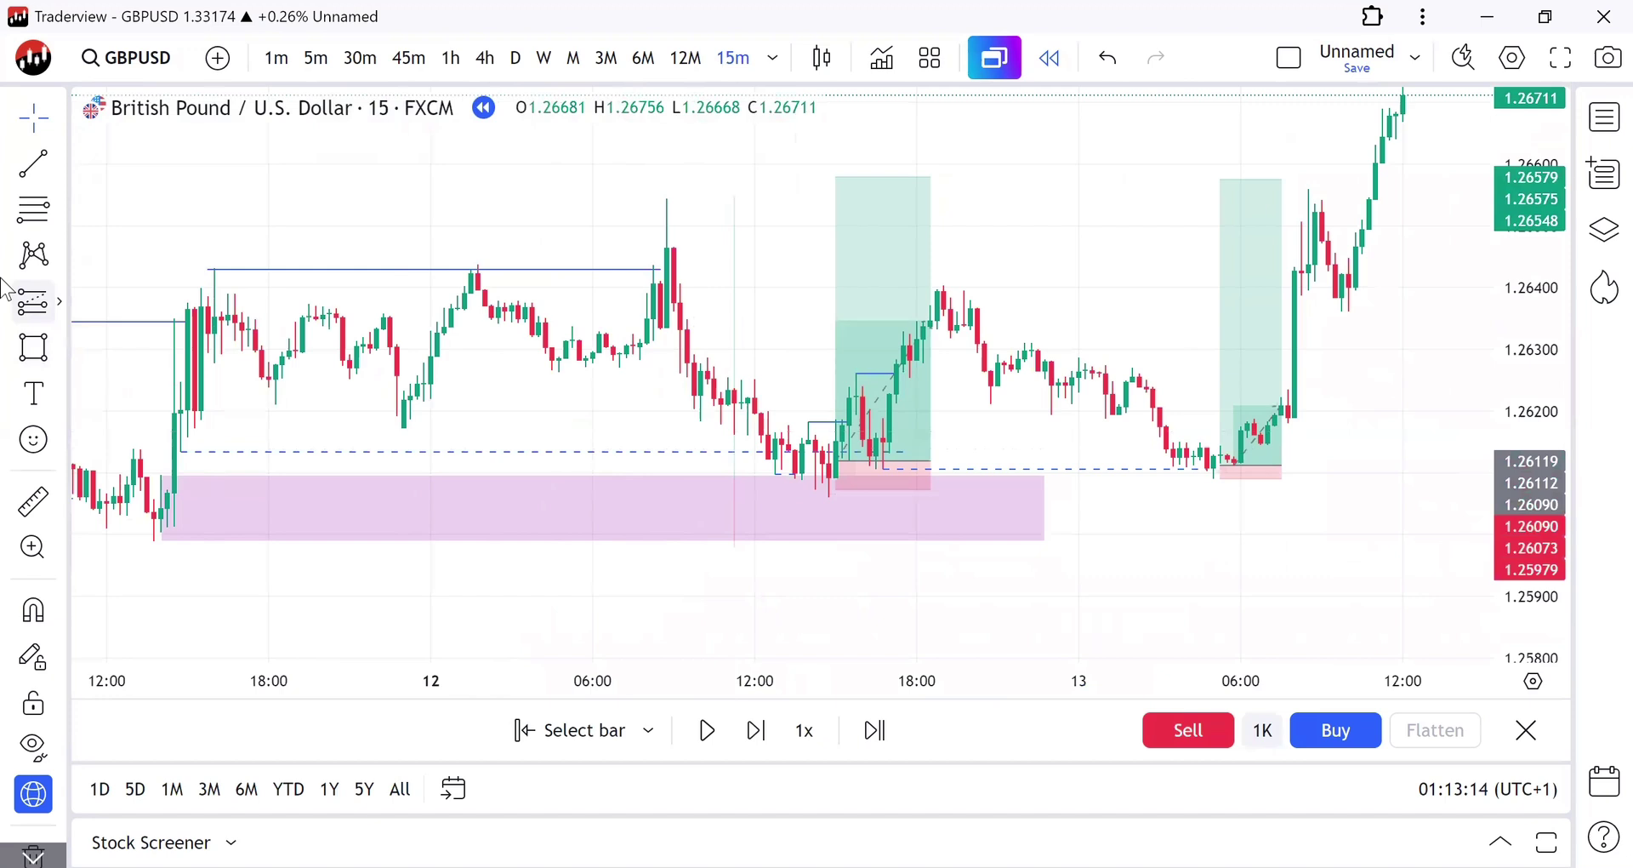
Step: Place a long position at 09:30 on 12 Feb over the purple demand zone with entry 1.26094, stop 1.25983 and target 1.26570
{"action": "left_click", "coordinate": [25, 308]}
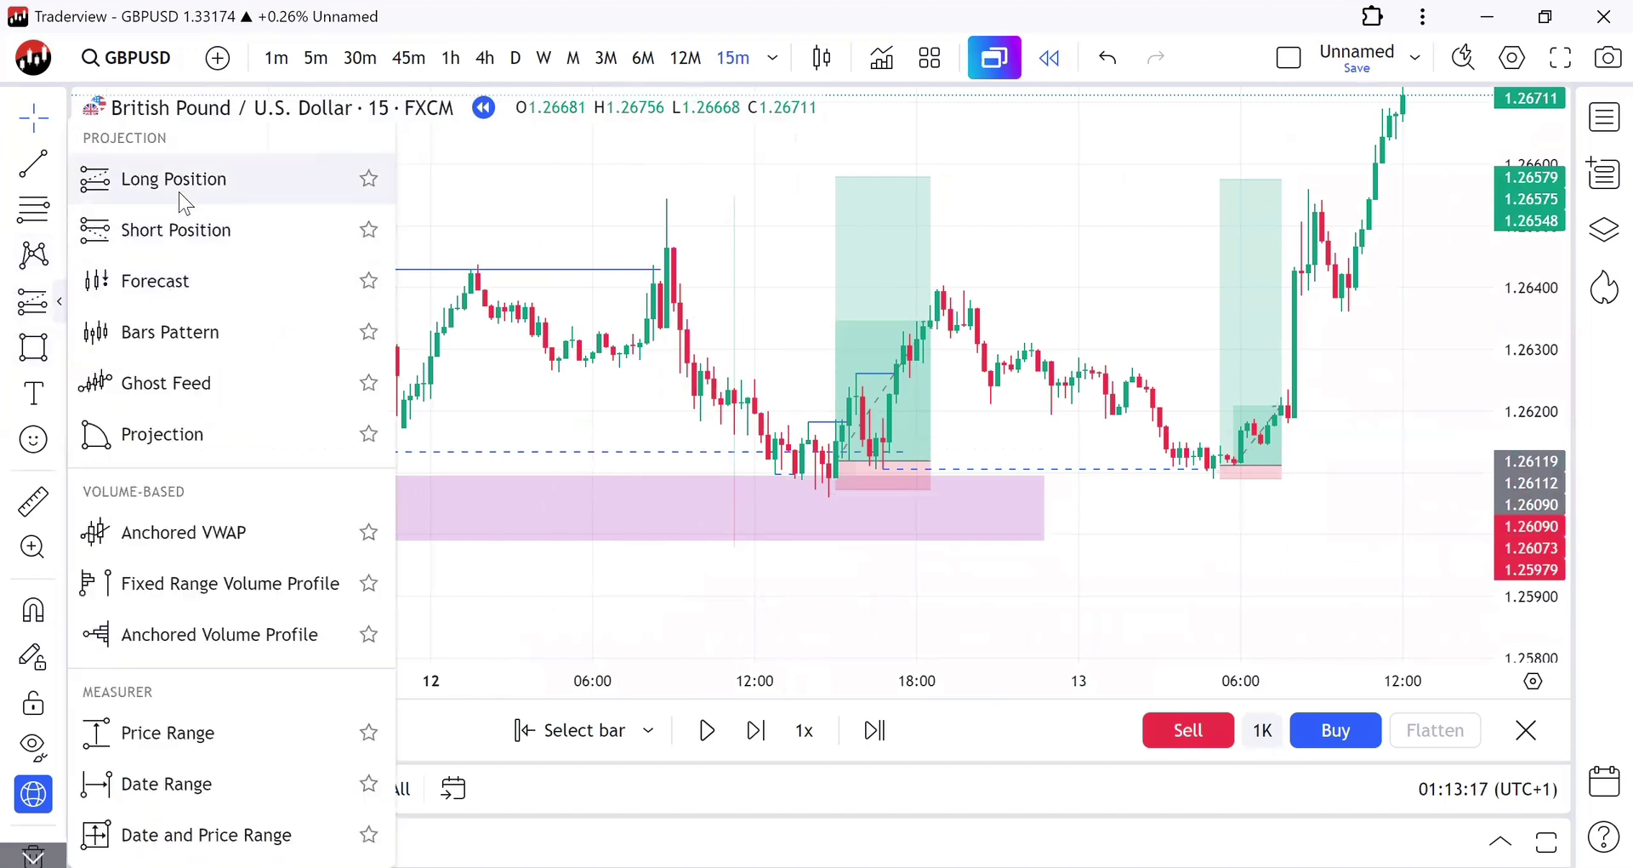
{"action": "left_click", "coordinate": [178, 192]}
{"action": "left_click_drag", "start_coordinate": [689, 475], "coordinate": [689, 544]}
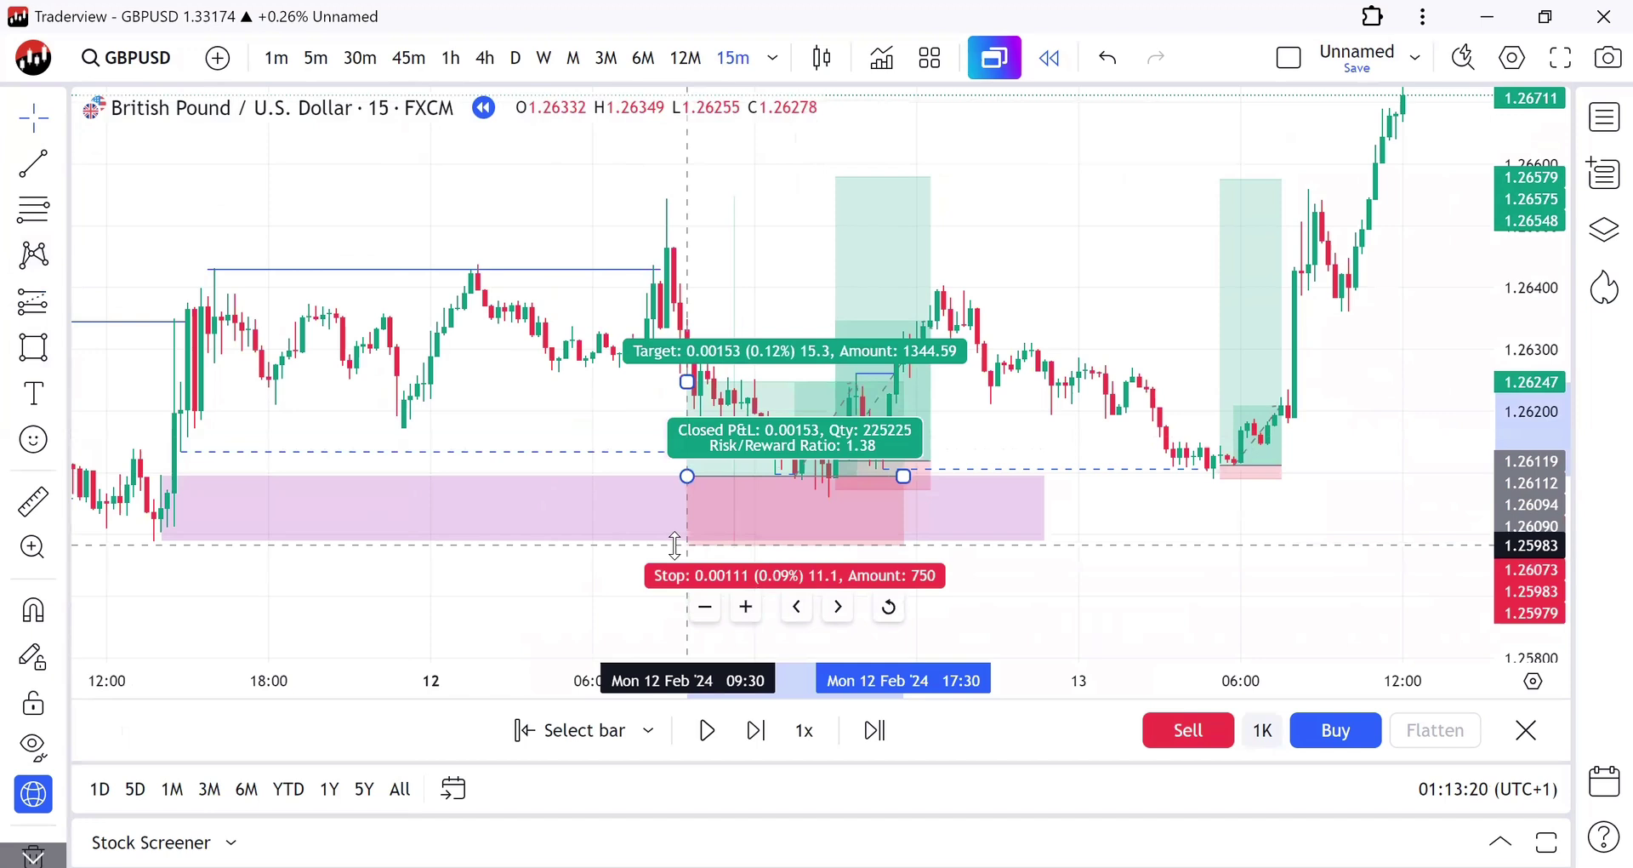
{"action": "left_click_drag", "start_coordinate": [687, 382], "coordinate": [689, 182]}
{"action": "left_click", "coordinate": [1004, 326]}
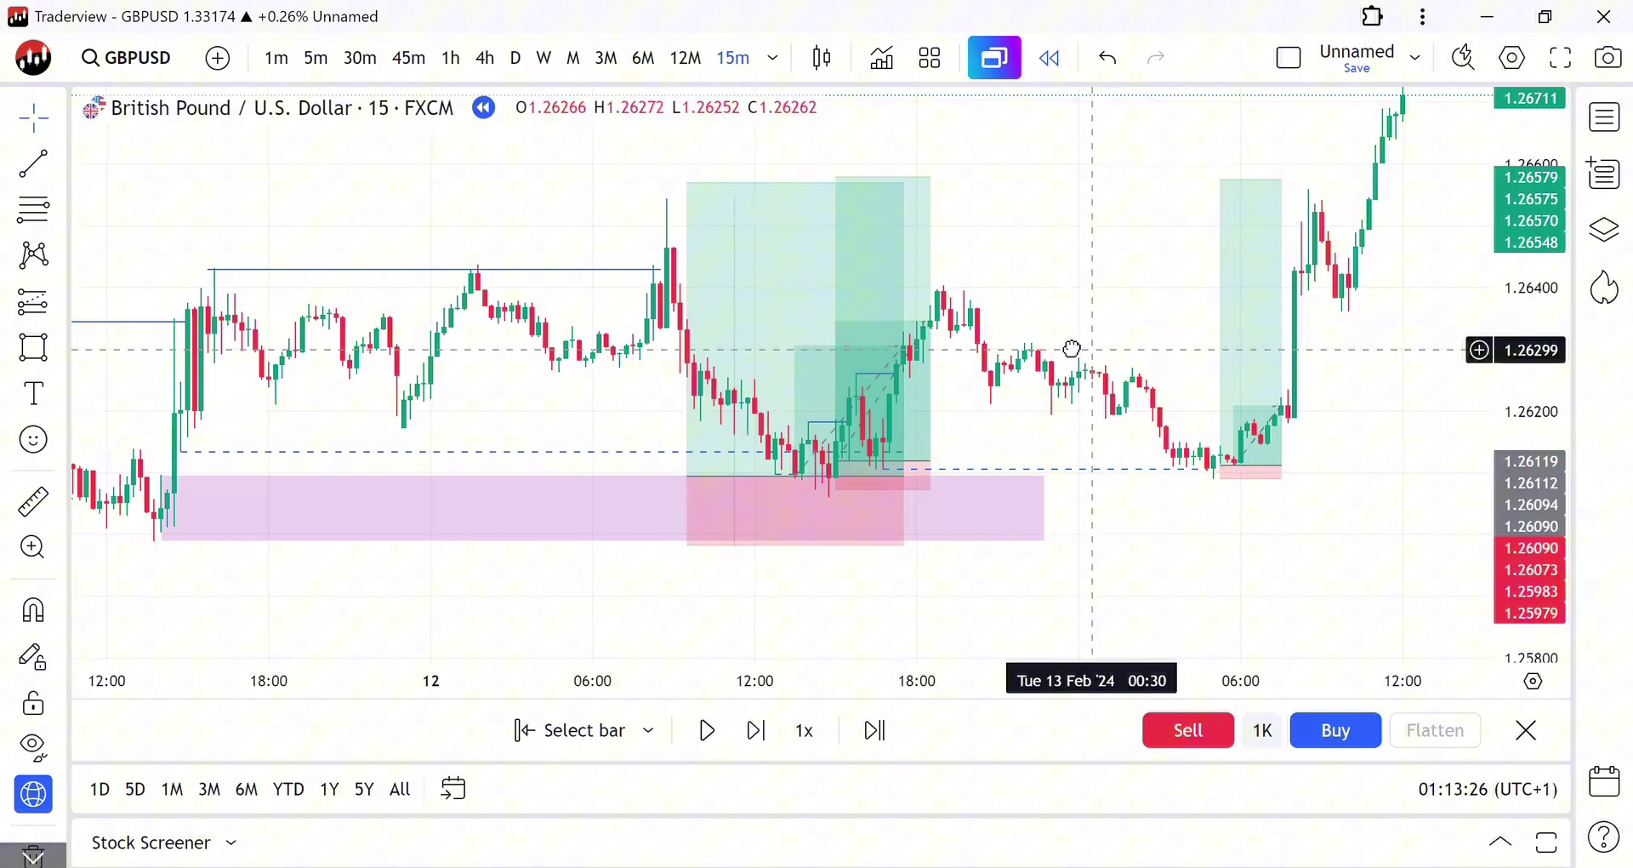
Step: Compare the risk/reward ratio of the unrefined demand-zone long position with those of the two refined 1-minute entries
{"action": "left_click_drag", "start_coordinate": [1072, 349], "coordinate": [893, 390]}
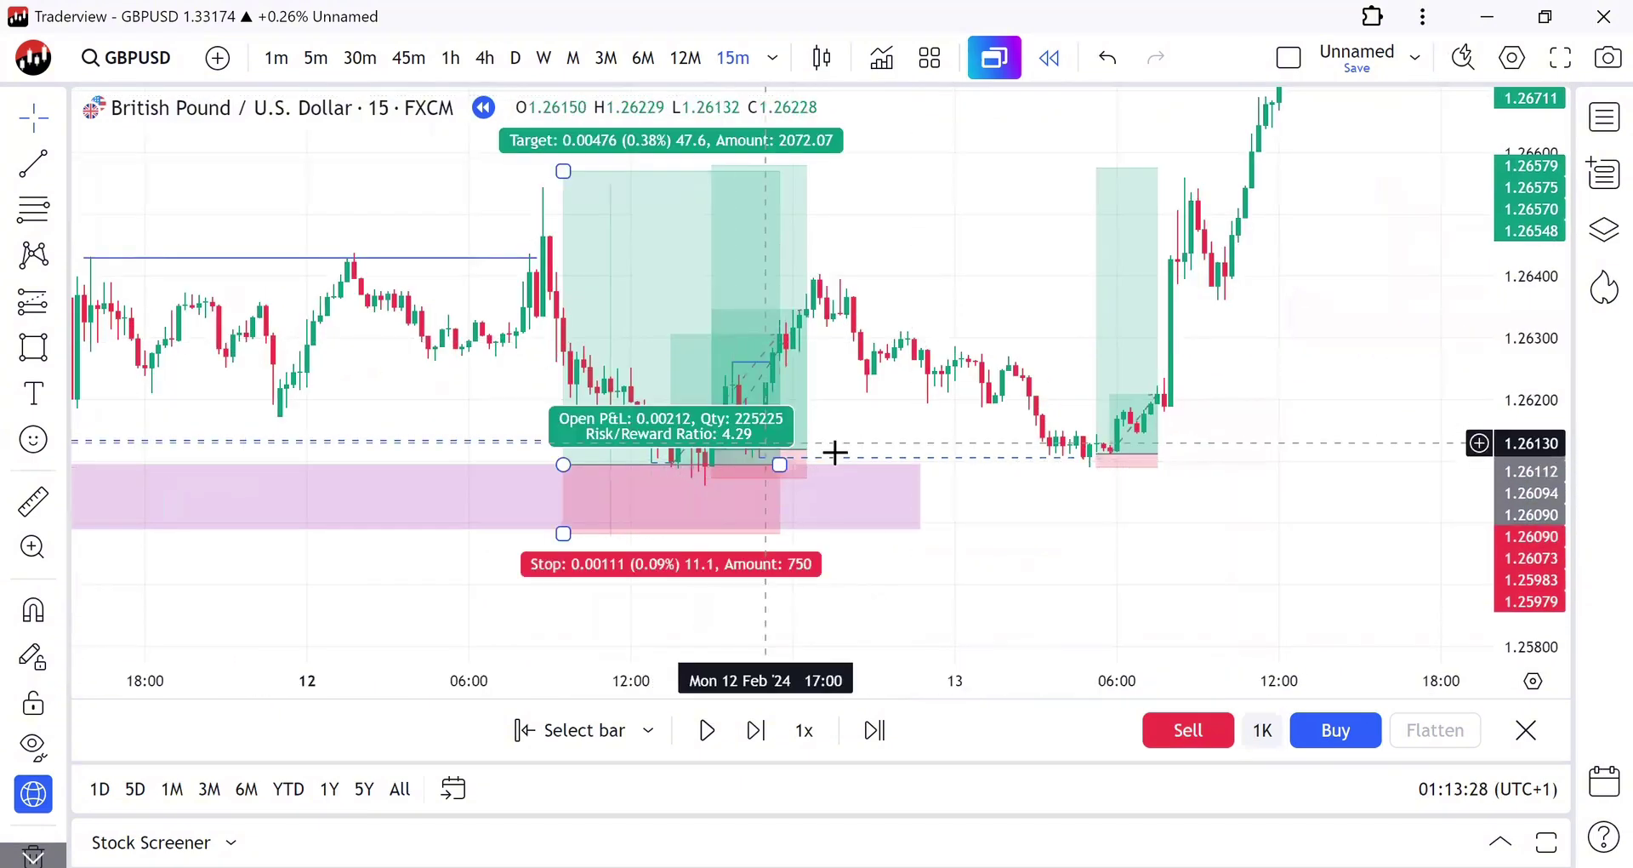
{"action": "left_click", "coordinate": [715, 458]}
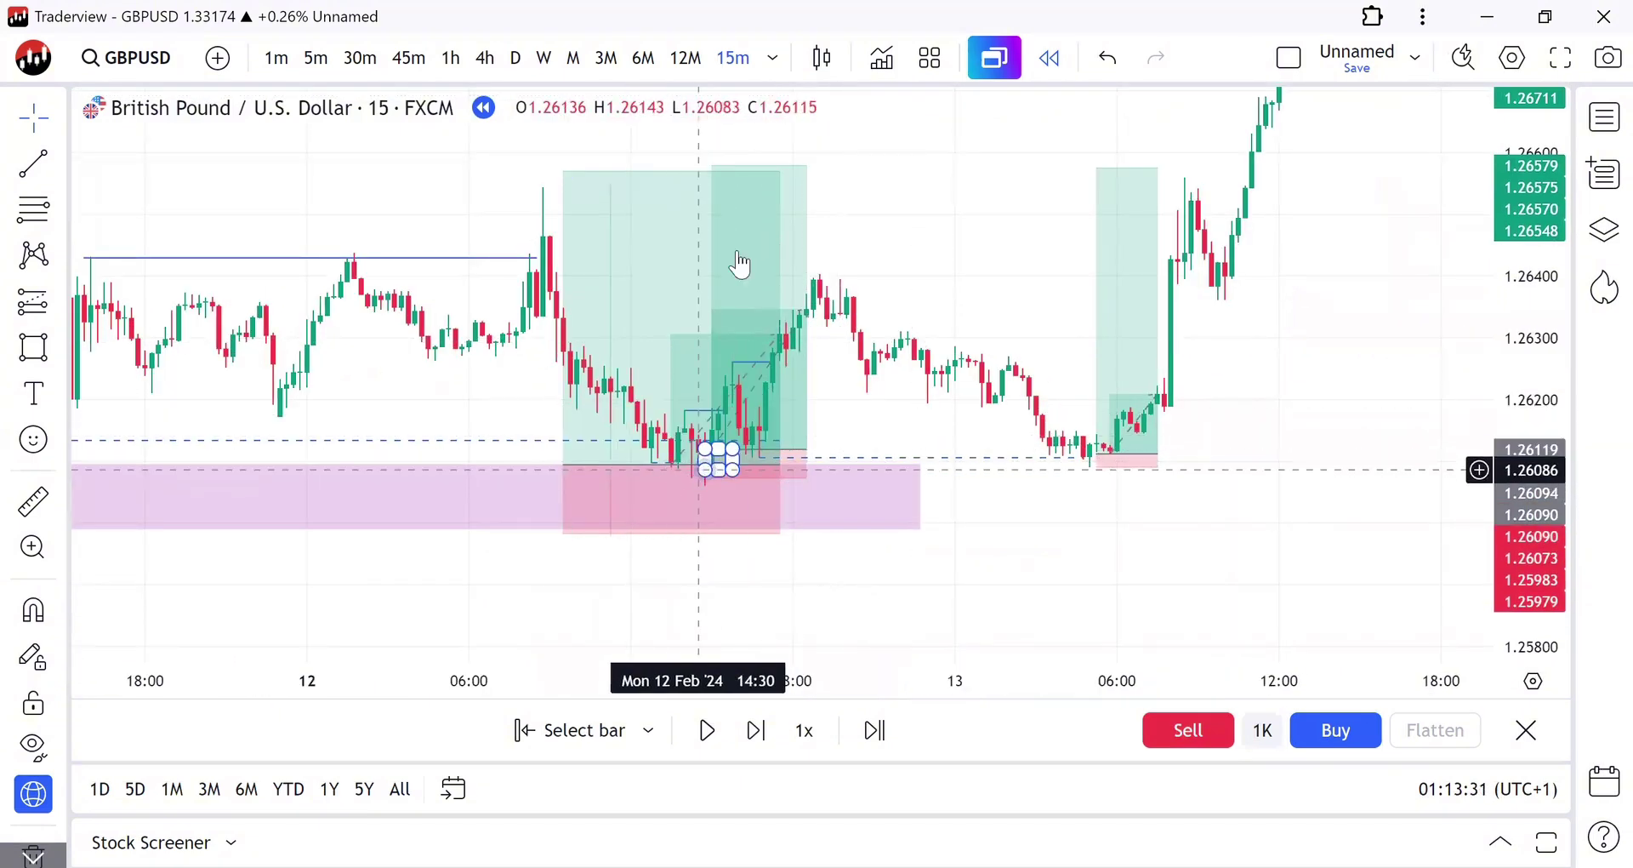
{"action": "left_click", "coordinate": [672, 496]}
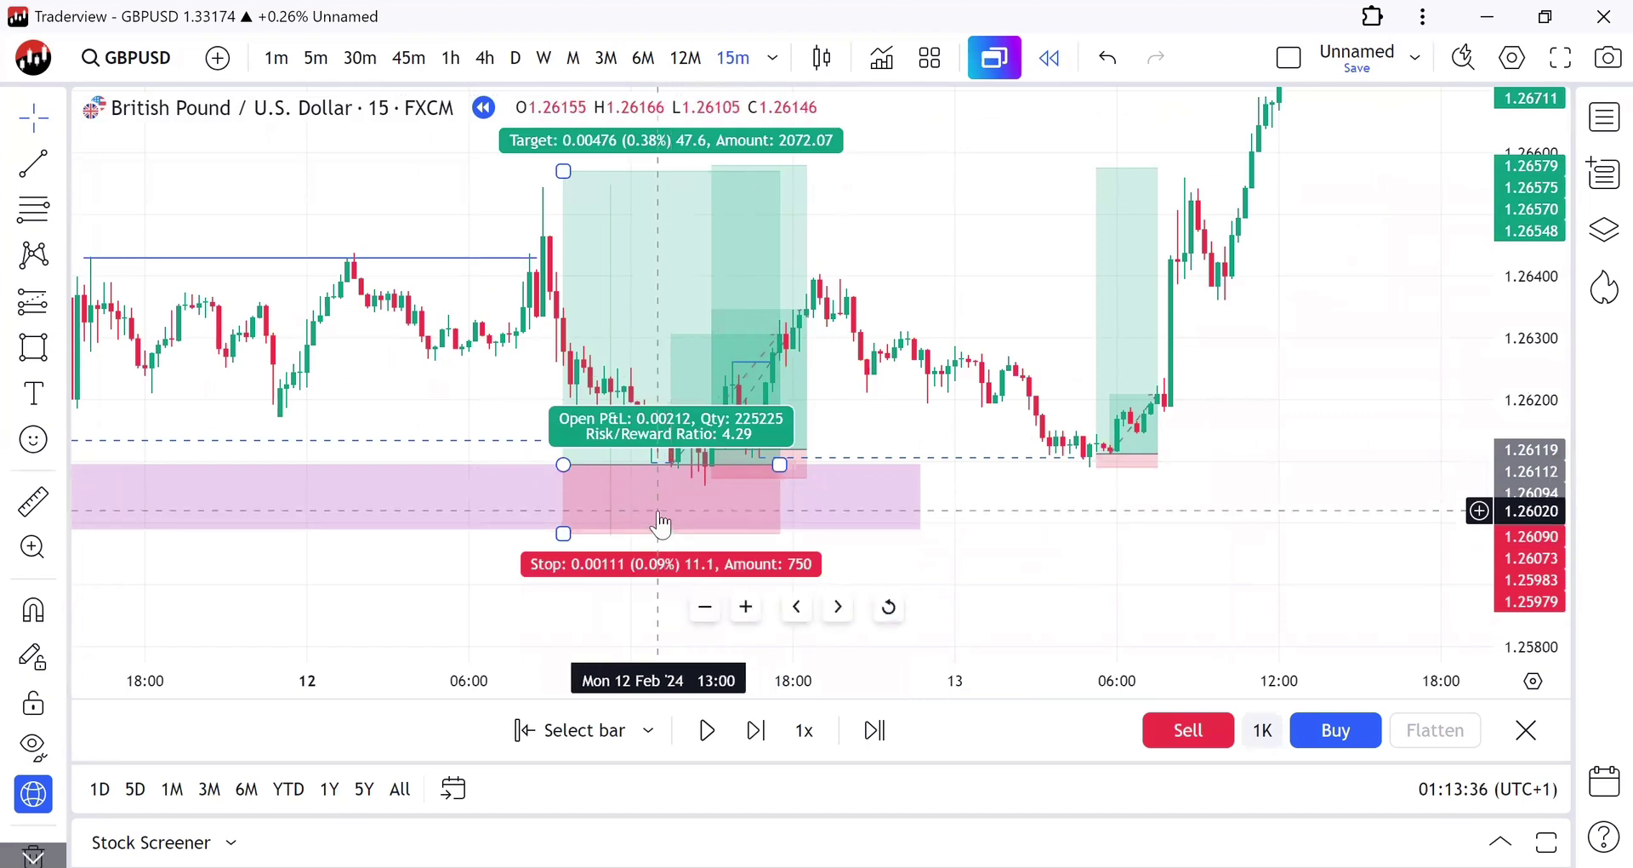
{"action": "left_click", "coordinate": [807, 170]}
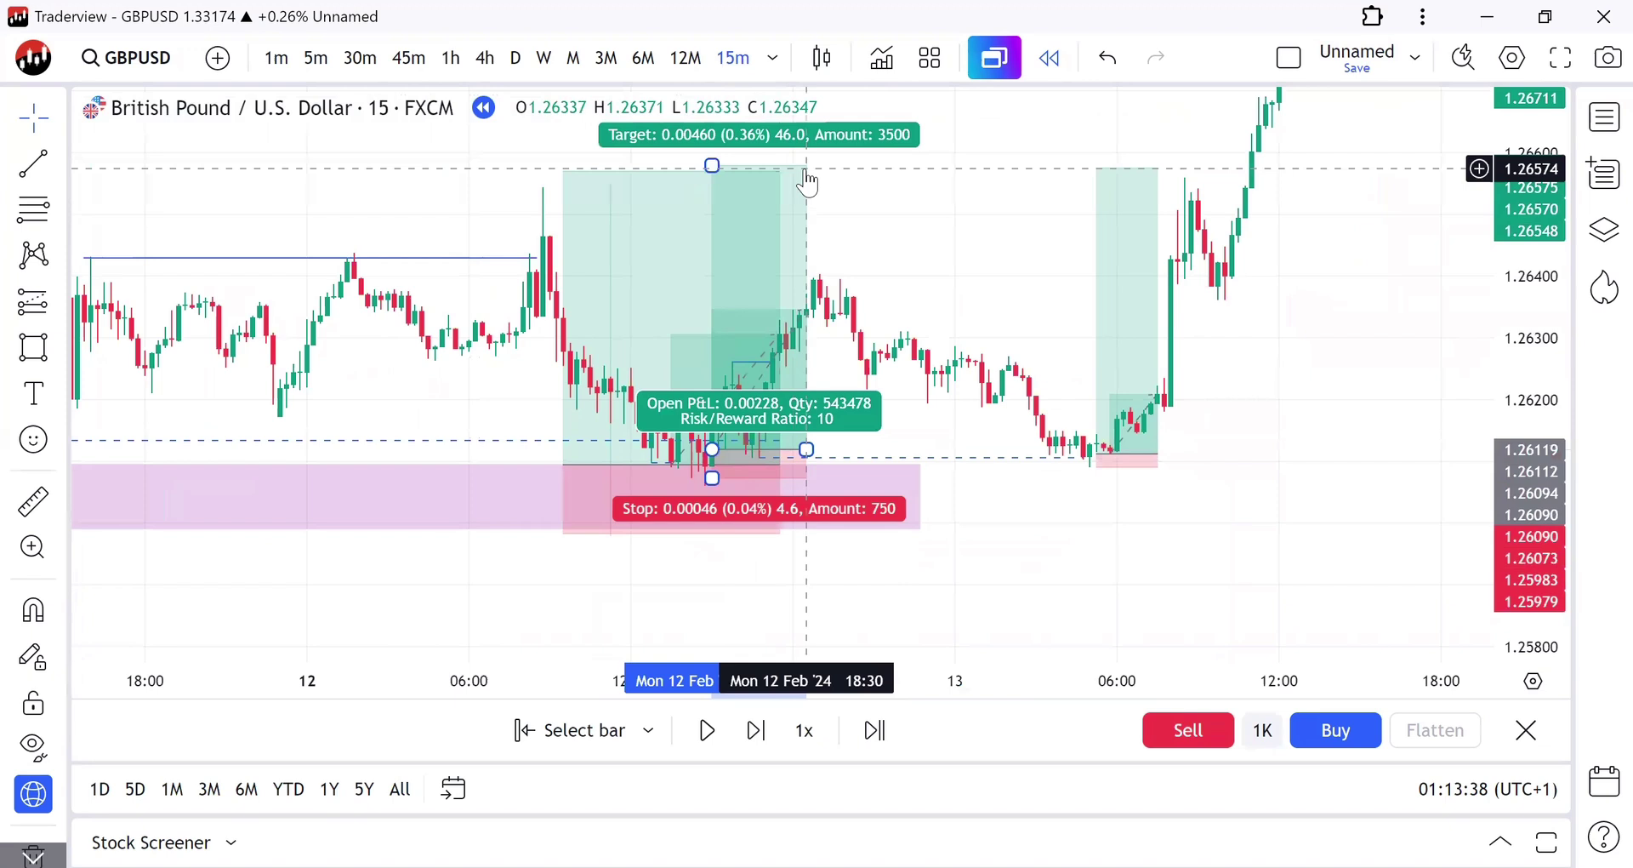
{"action": "left_click", "coordinate": [1159, 258]}
{"action": "left_click", "coordinate": [626, 182]}
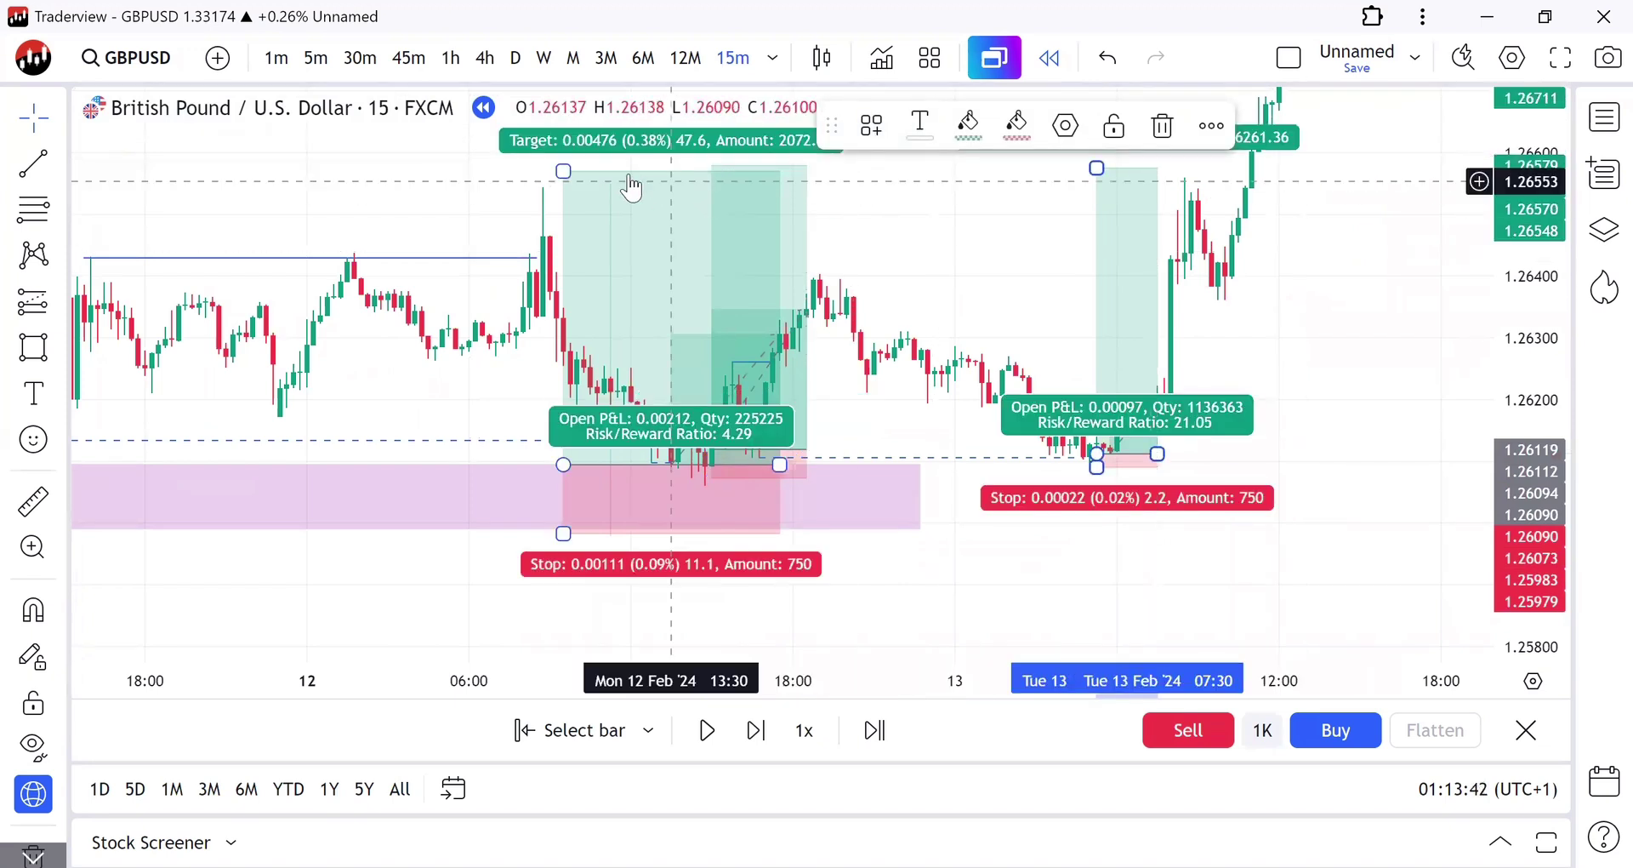